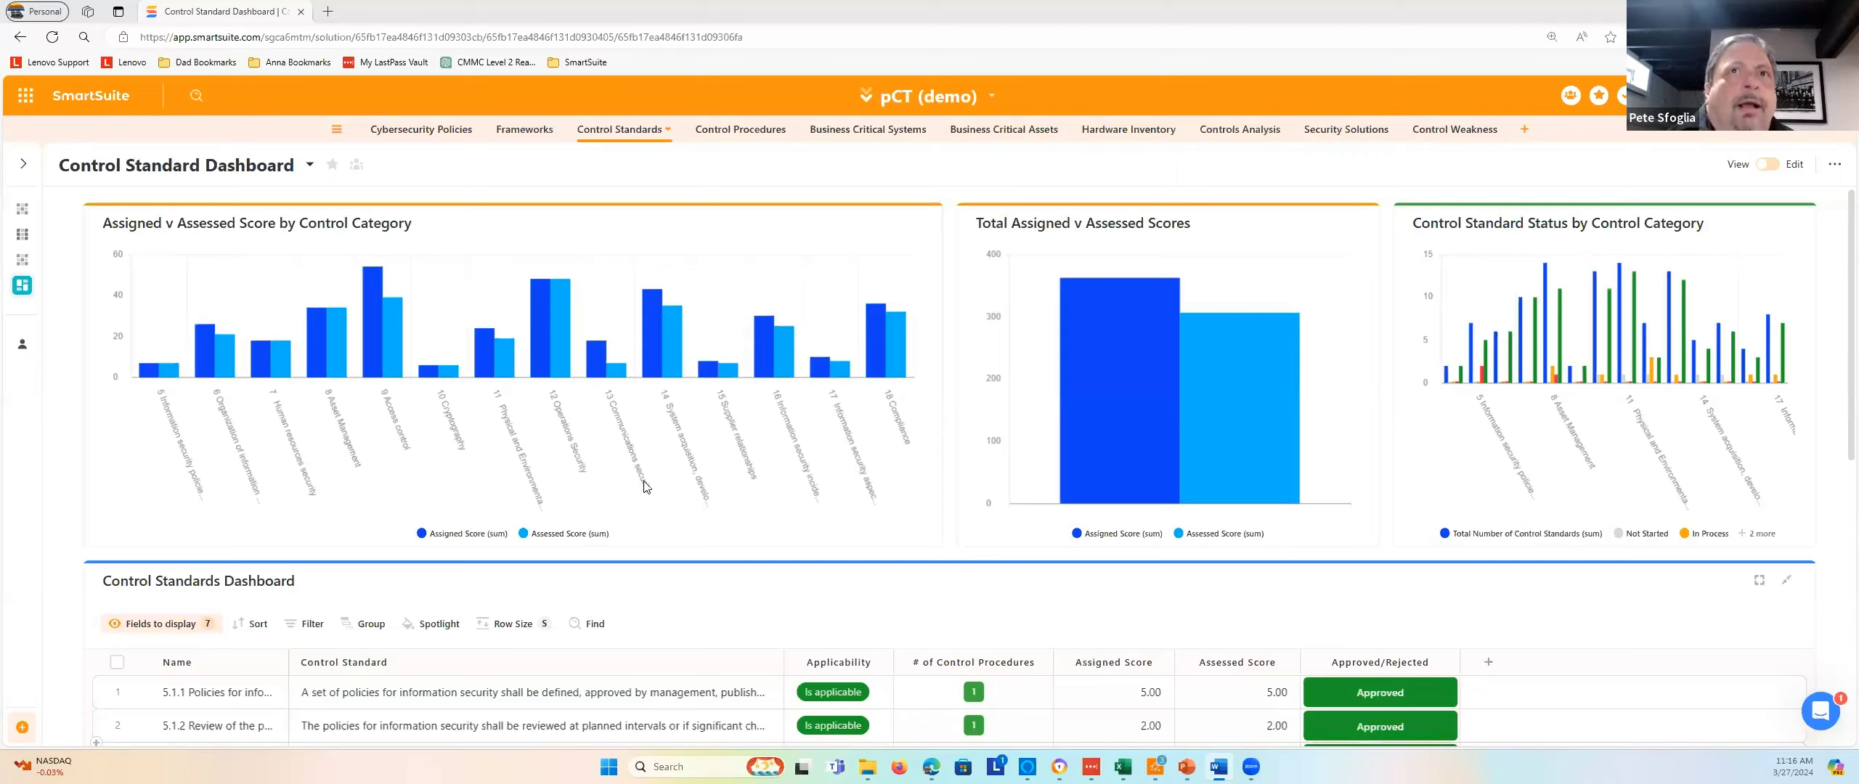
Open the CRM solution from the home page and review the pCT Pistos Compliance Tracker entry in its Solutions table
left_click(24, 102)
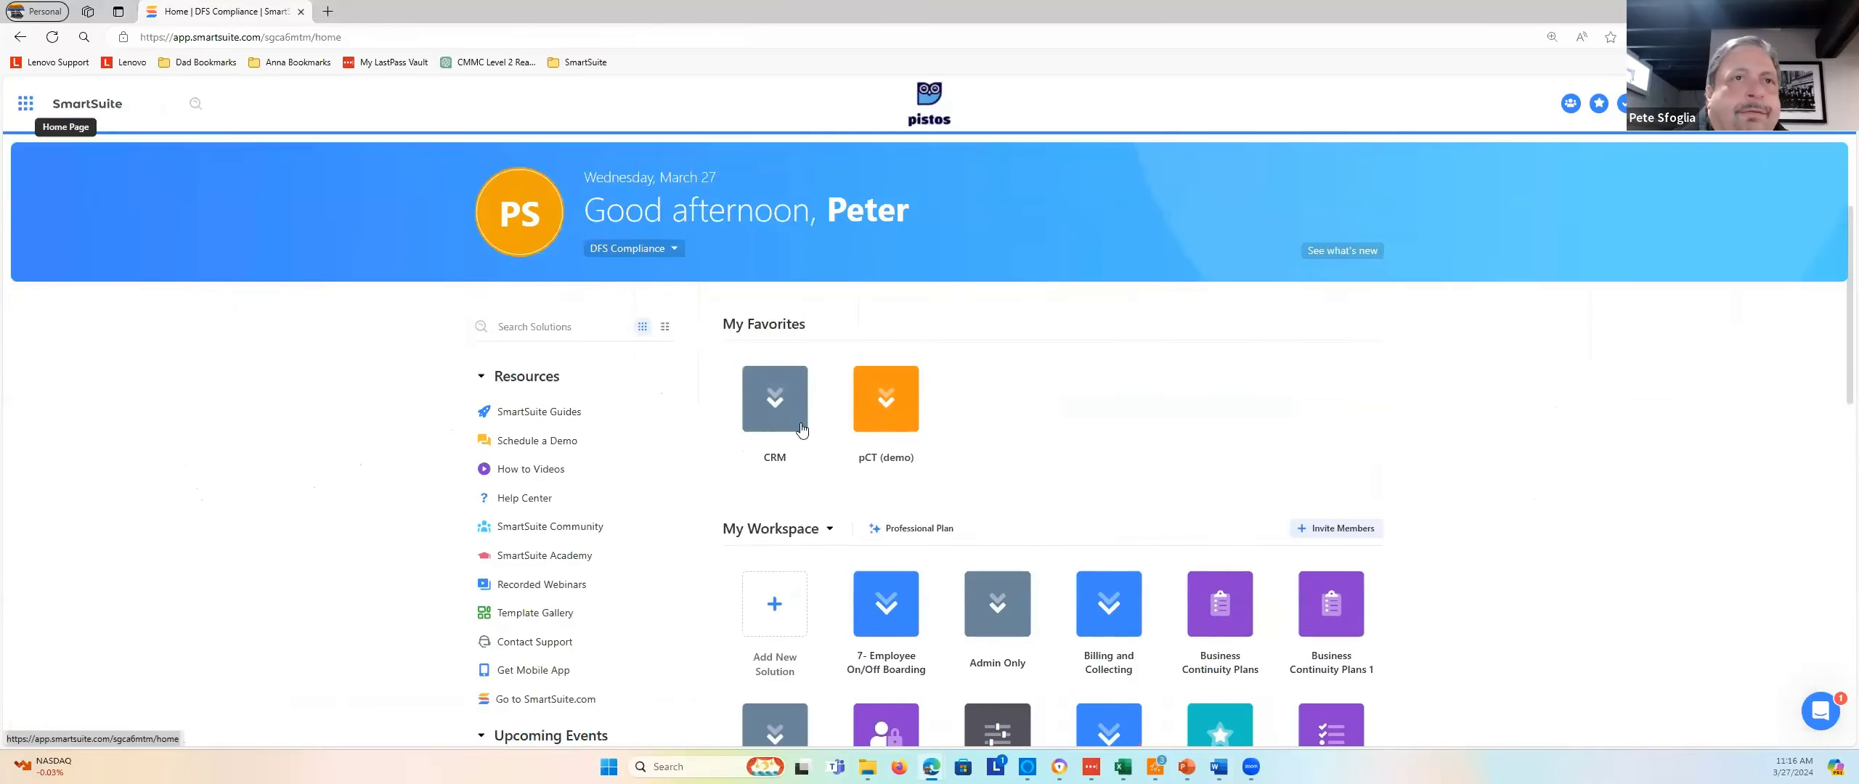
left_click(786, 411)
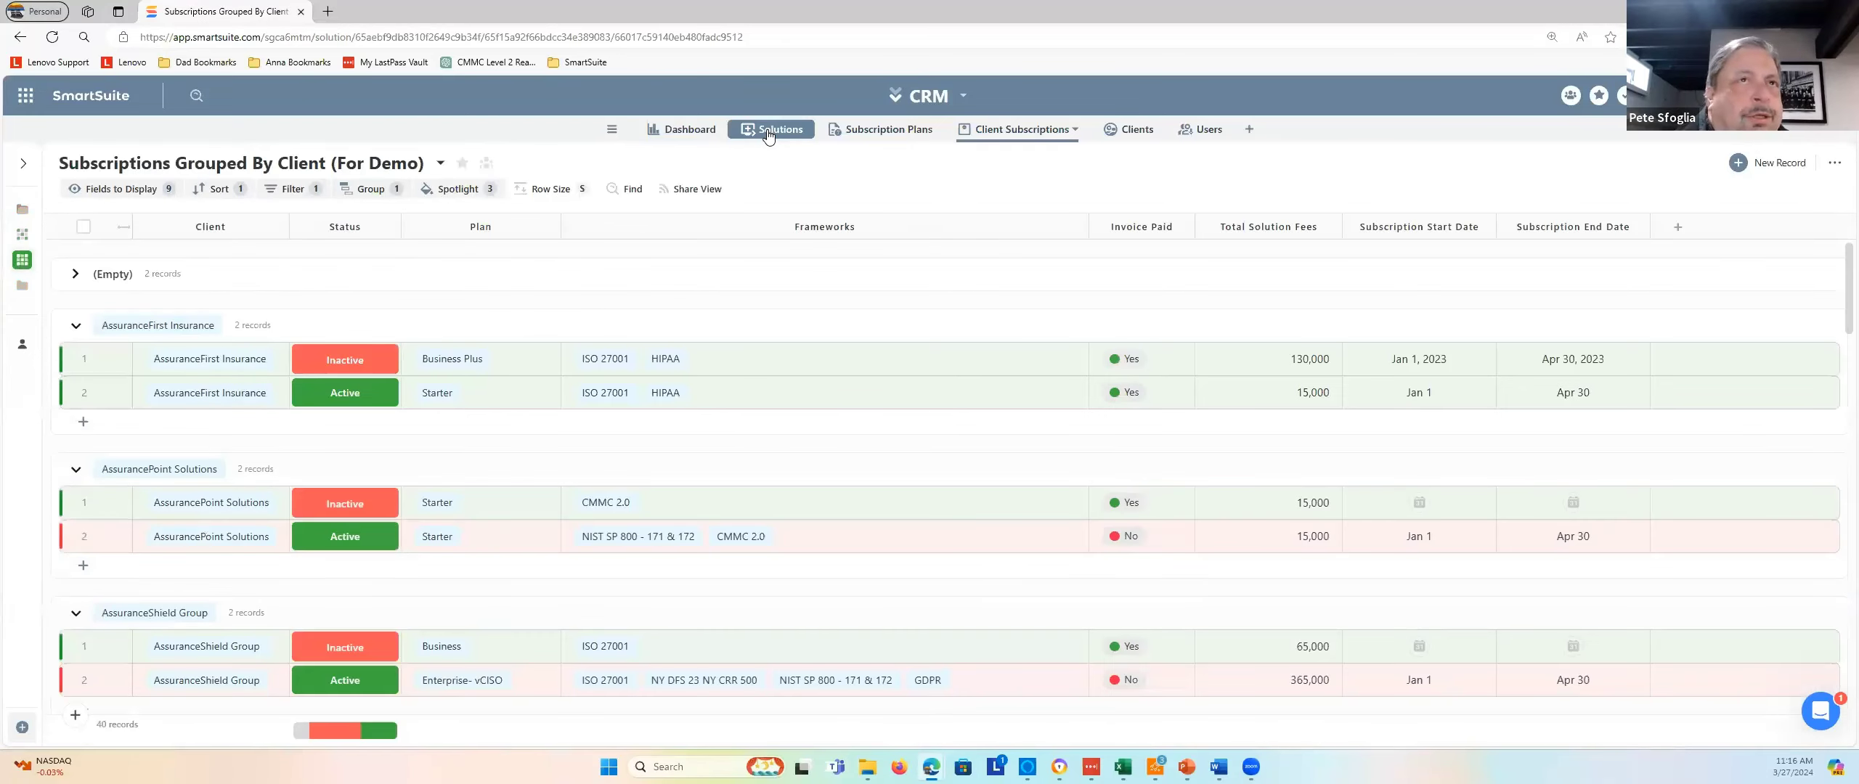
left_click(768, 133)
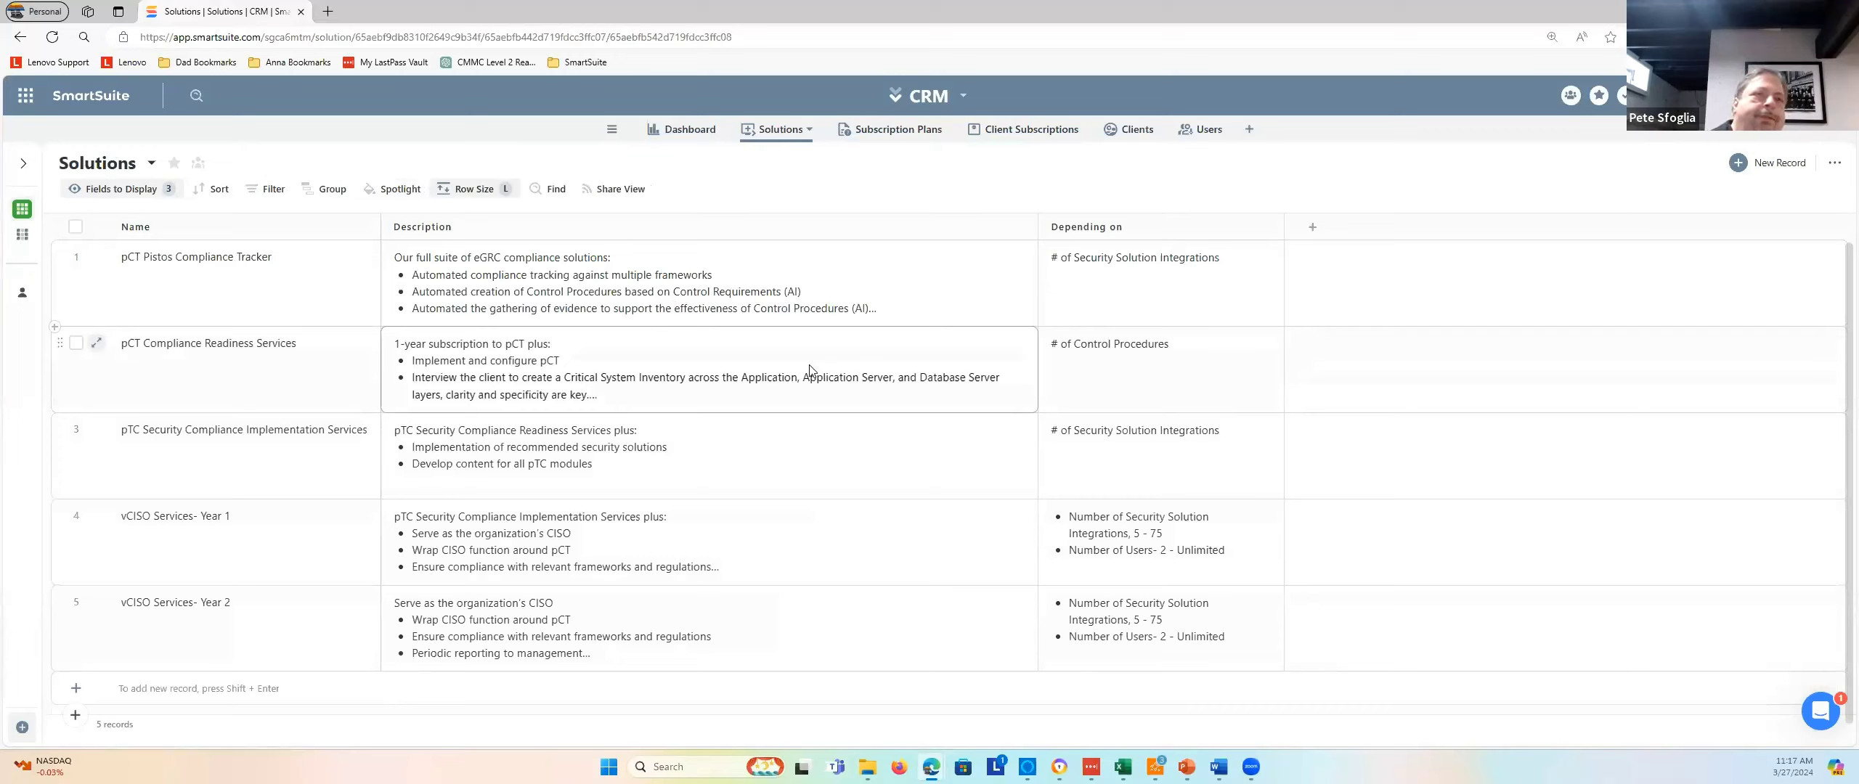
left_click(890, 290)
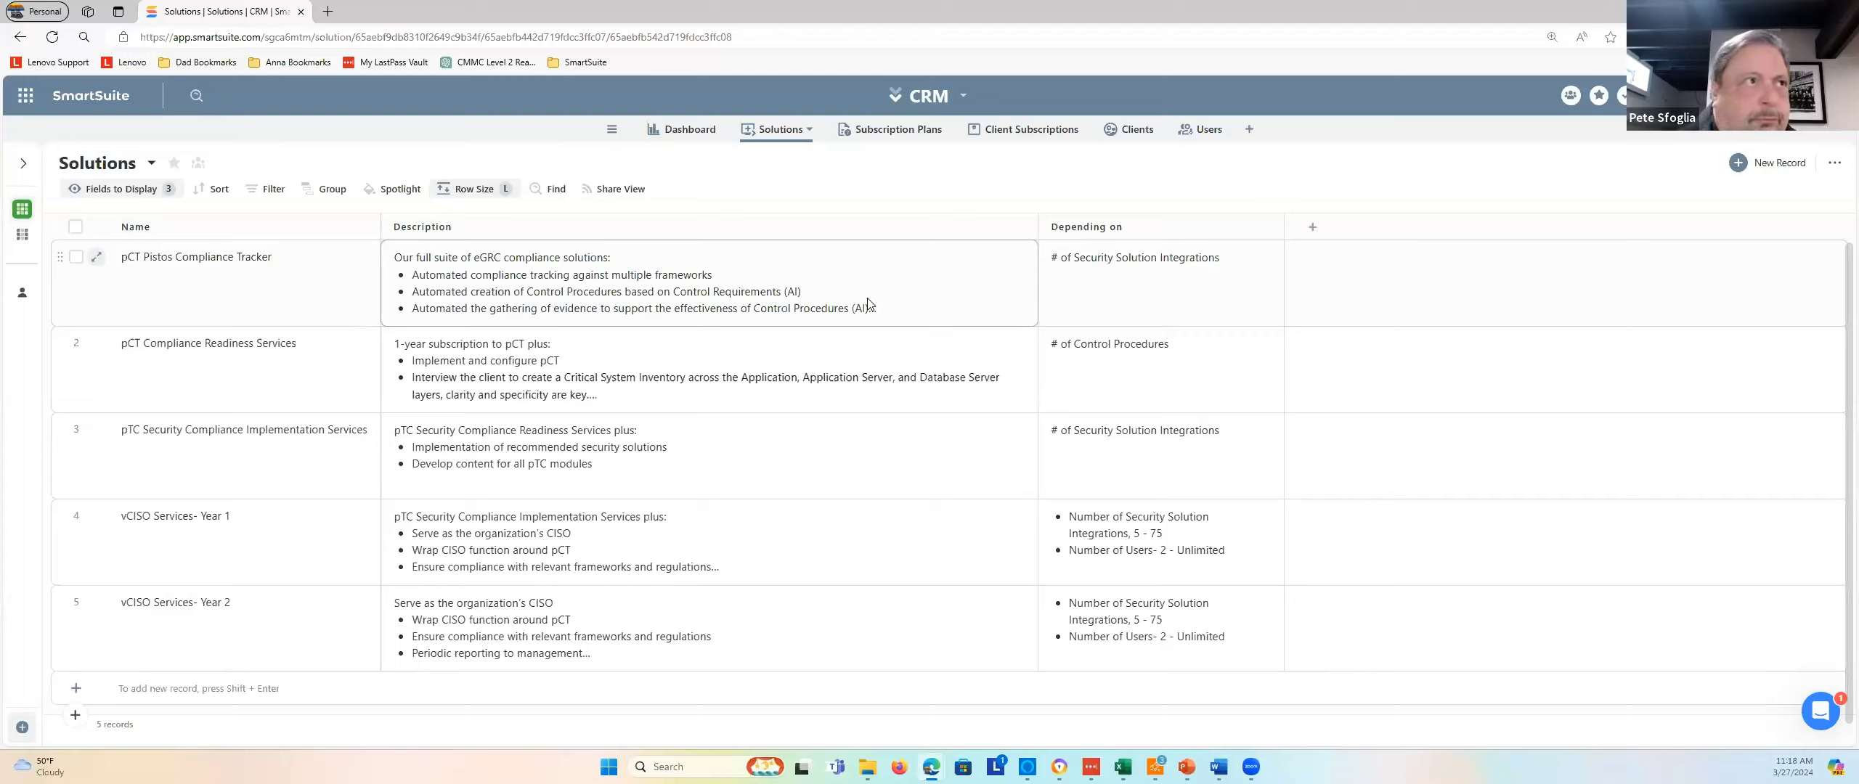
left_click(294, 305)
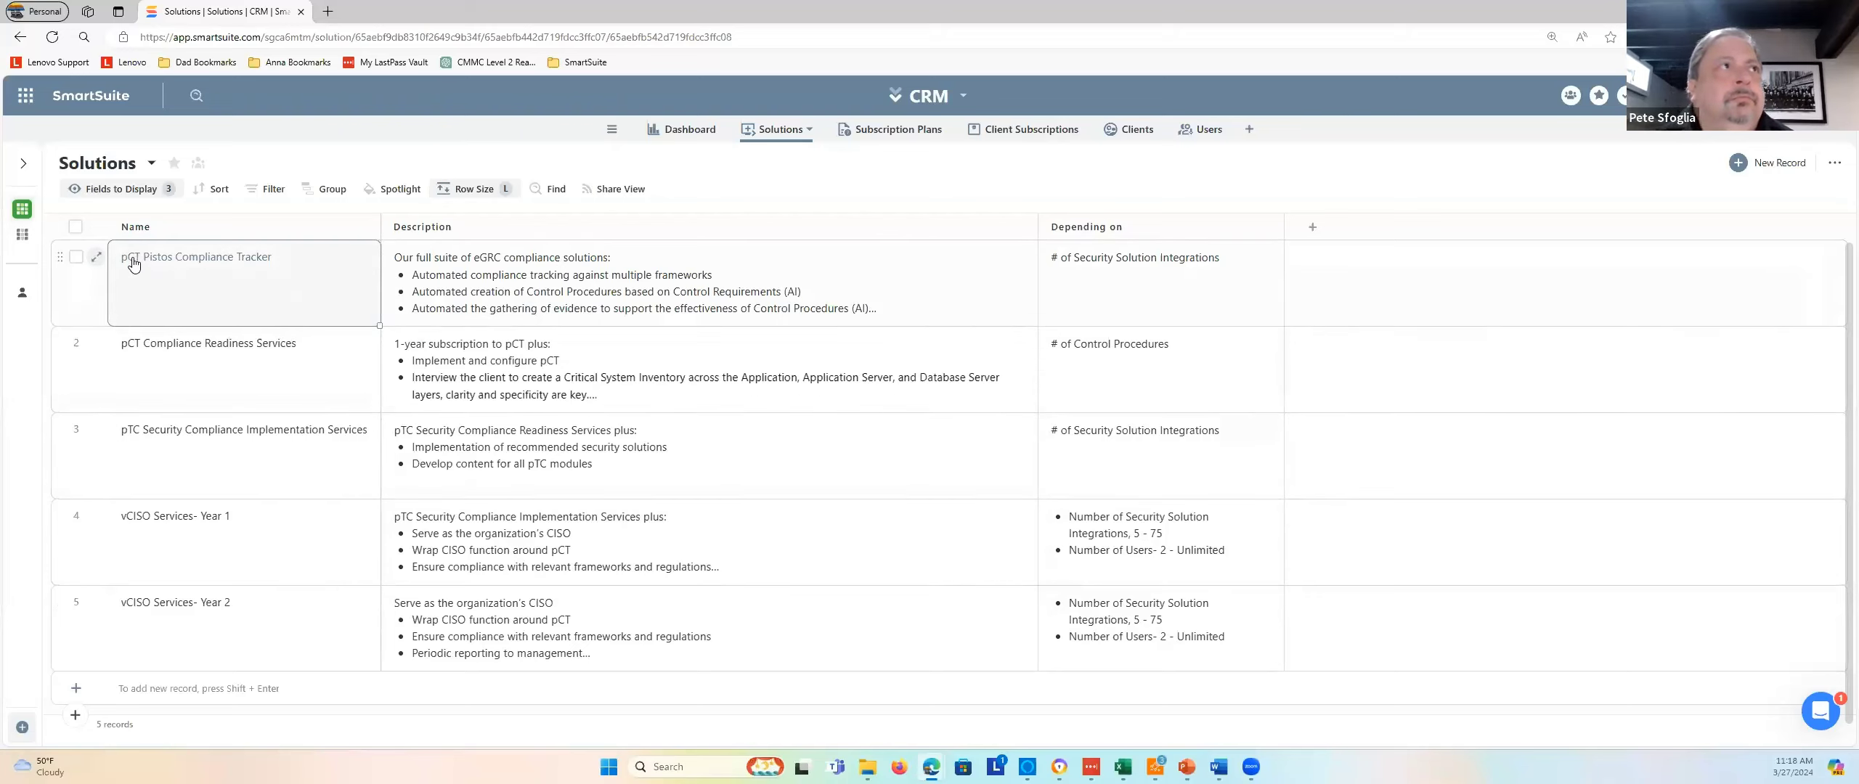
Switch to the pCT (demo) solution and look through the Control Standards (demo), Control Standards Card and Control Standards views
left_click(26, 95)
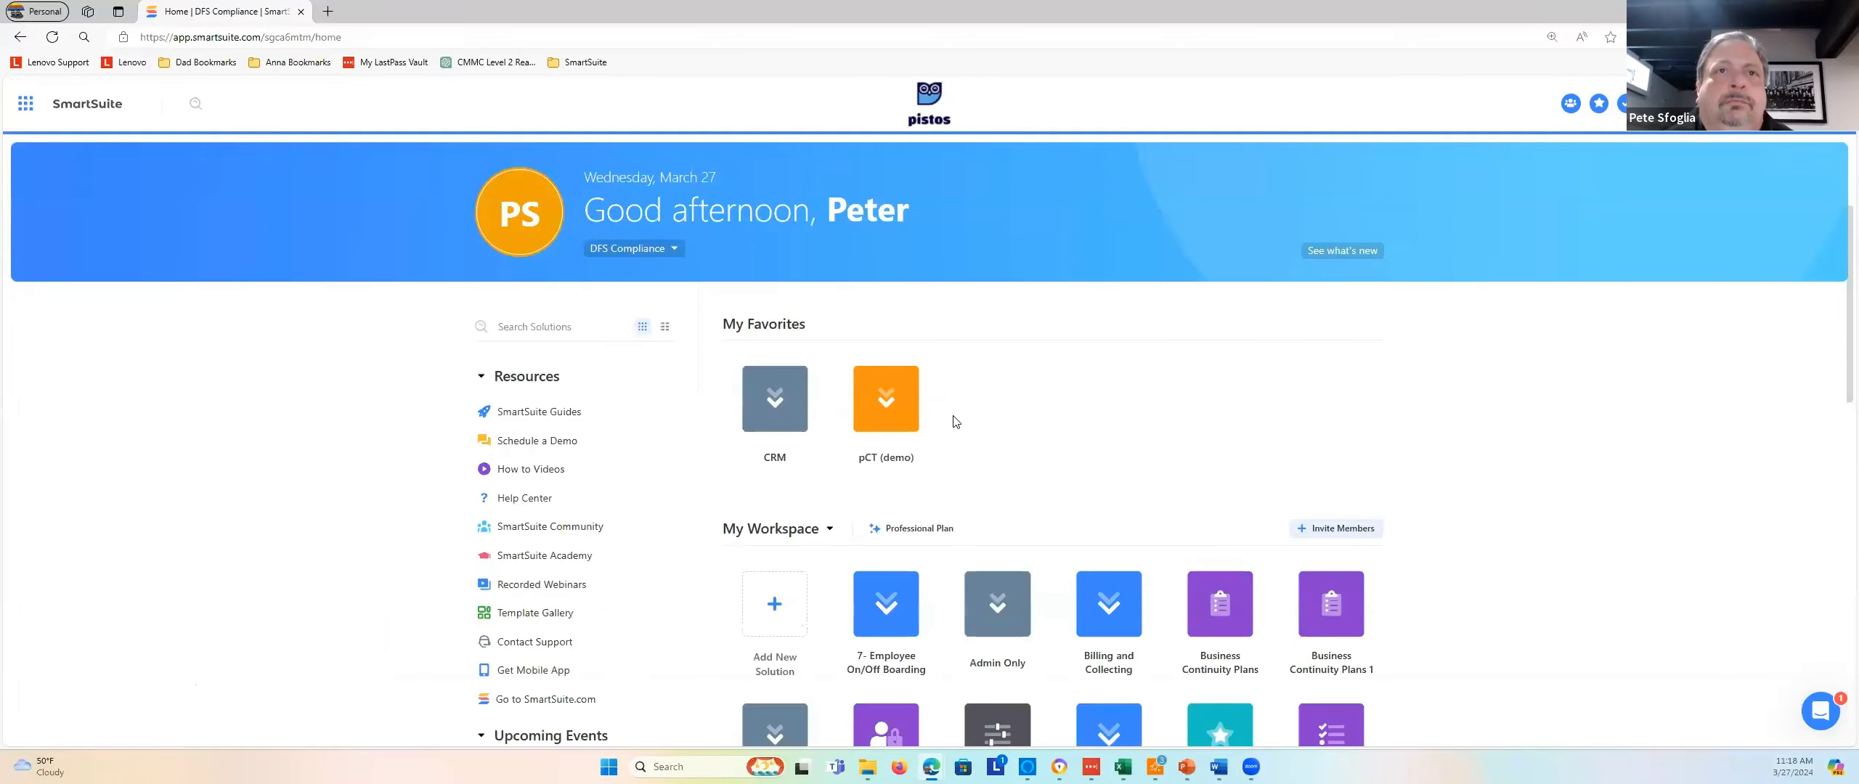
left_click(906, 421)
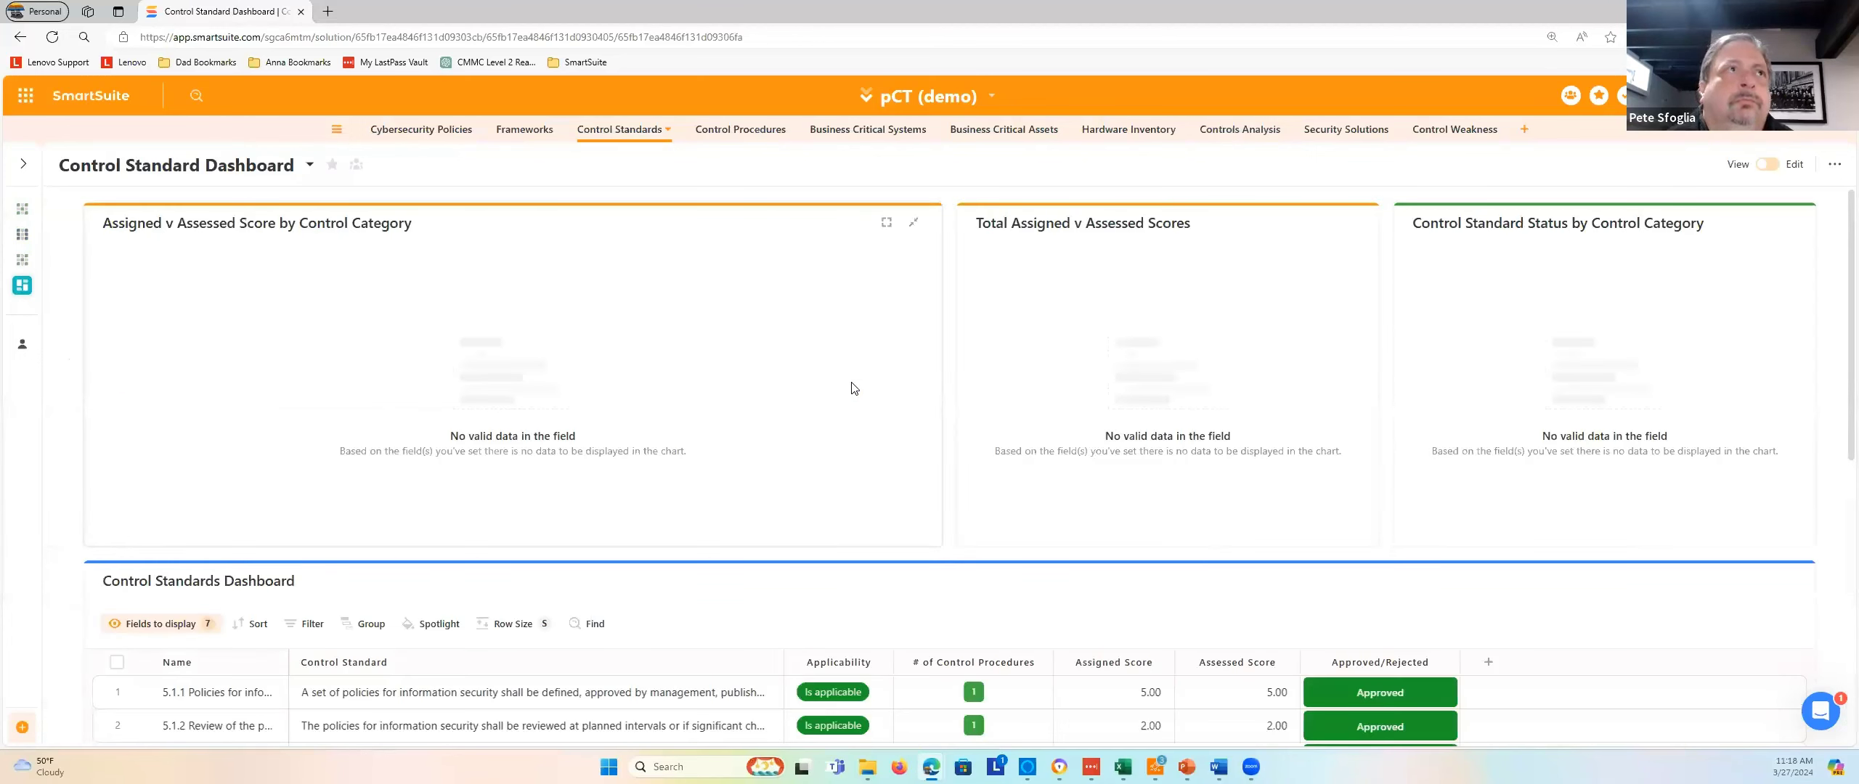
left_click(42, 215)
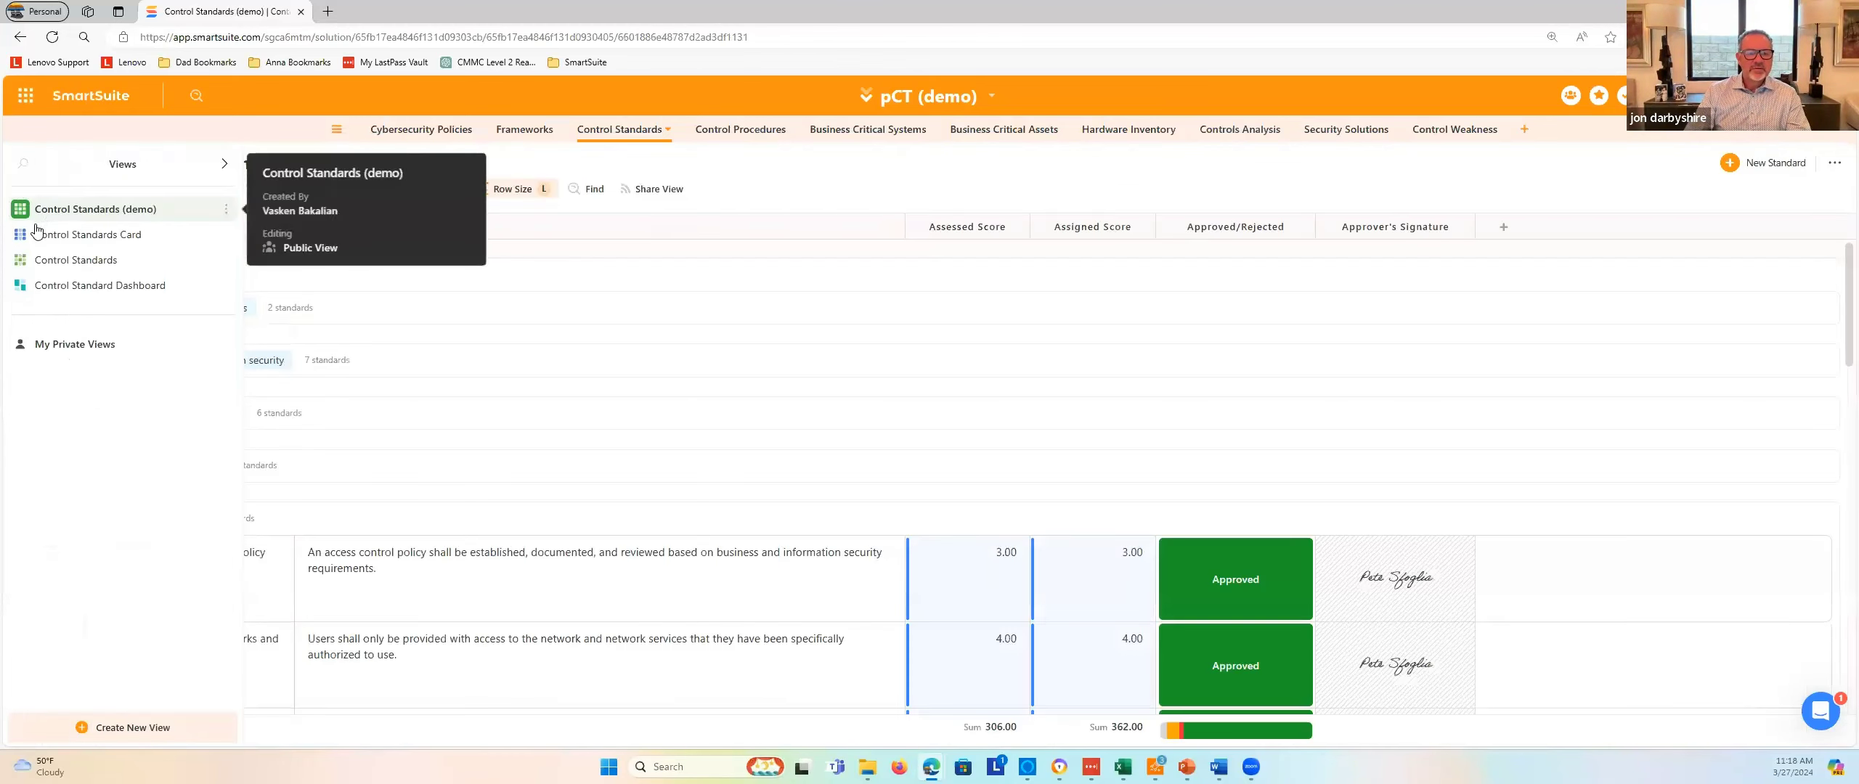
left_click(21, 236)
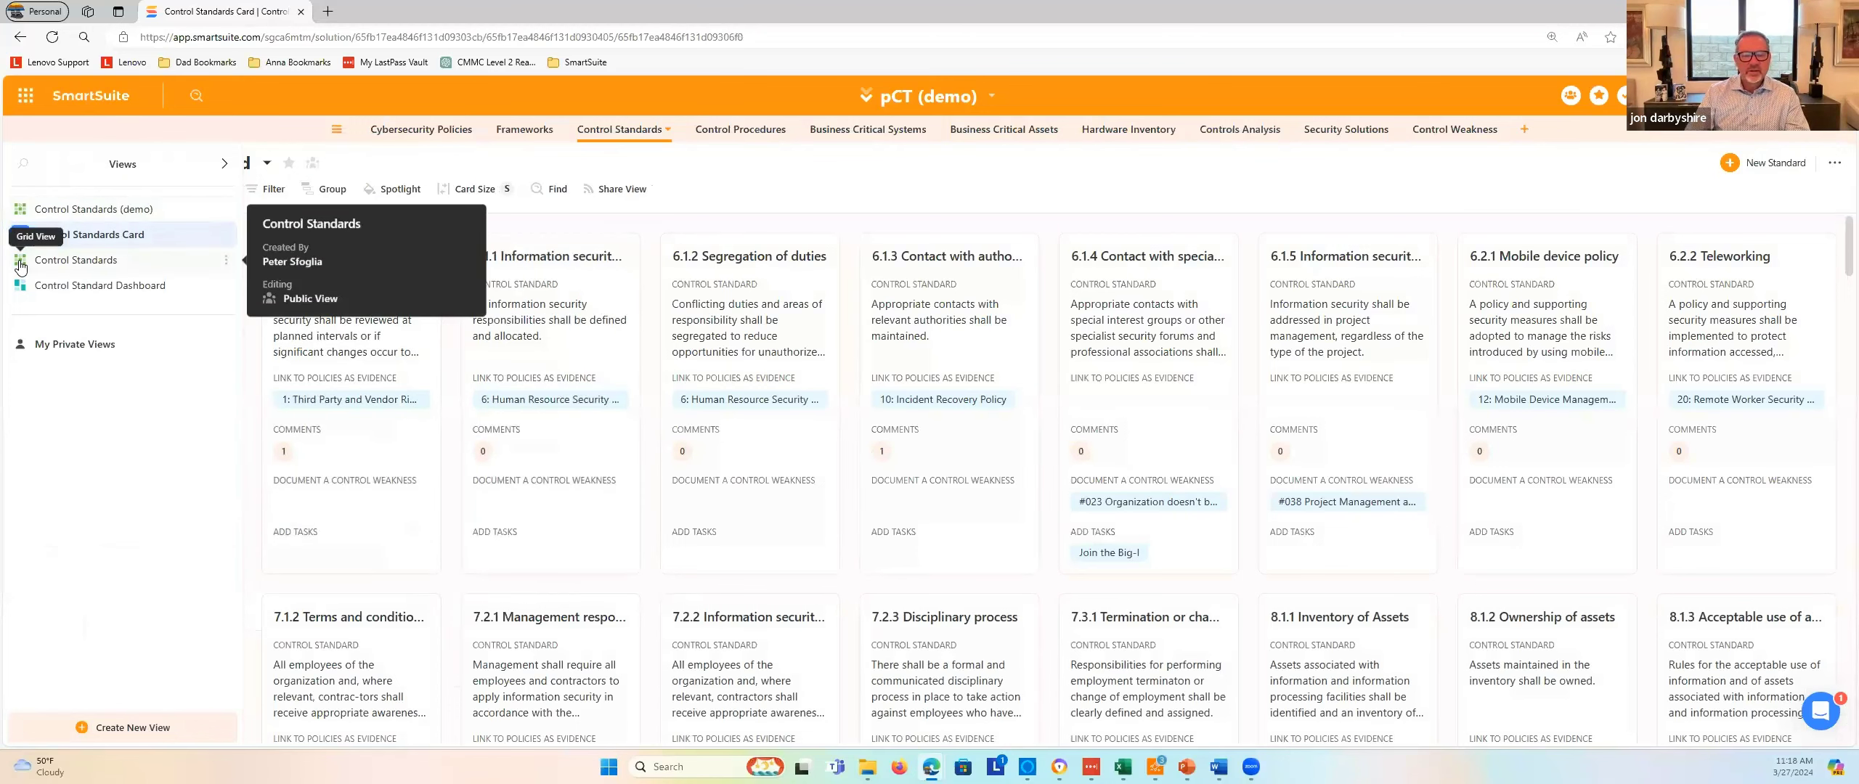
left_click(20, 266)
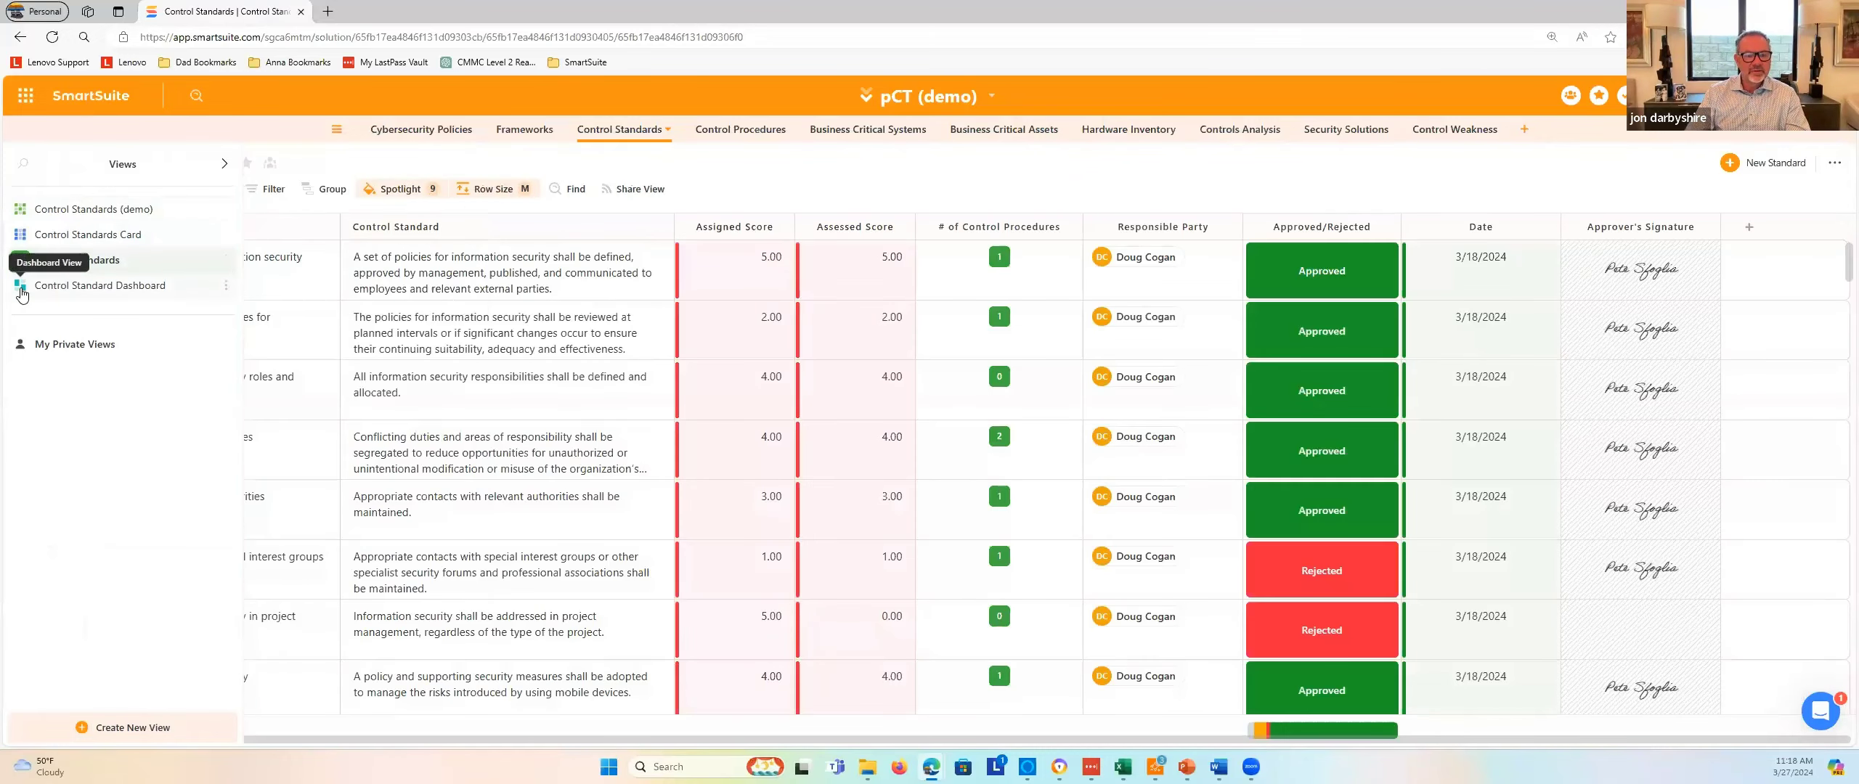
Open the Control Standard Dashboard and examine its score charts and the control standards table below them
left_click(21, 290)
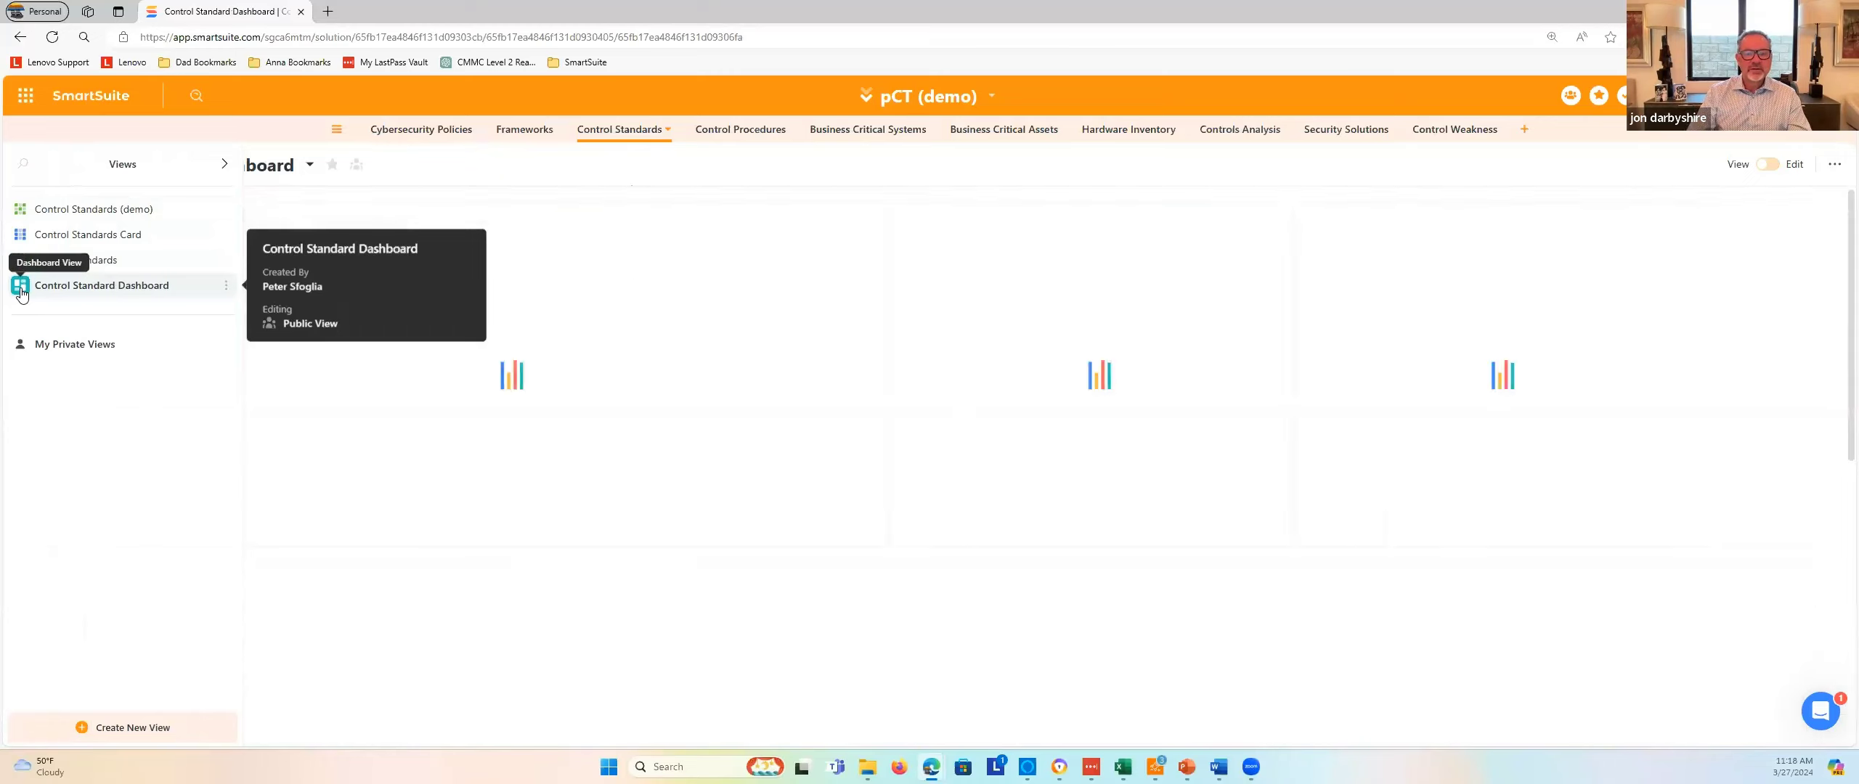
scroll(415, 350, "down", 8)
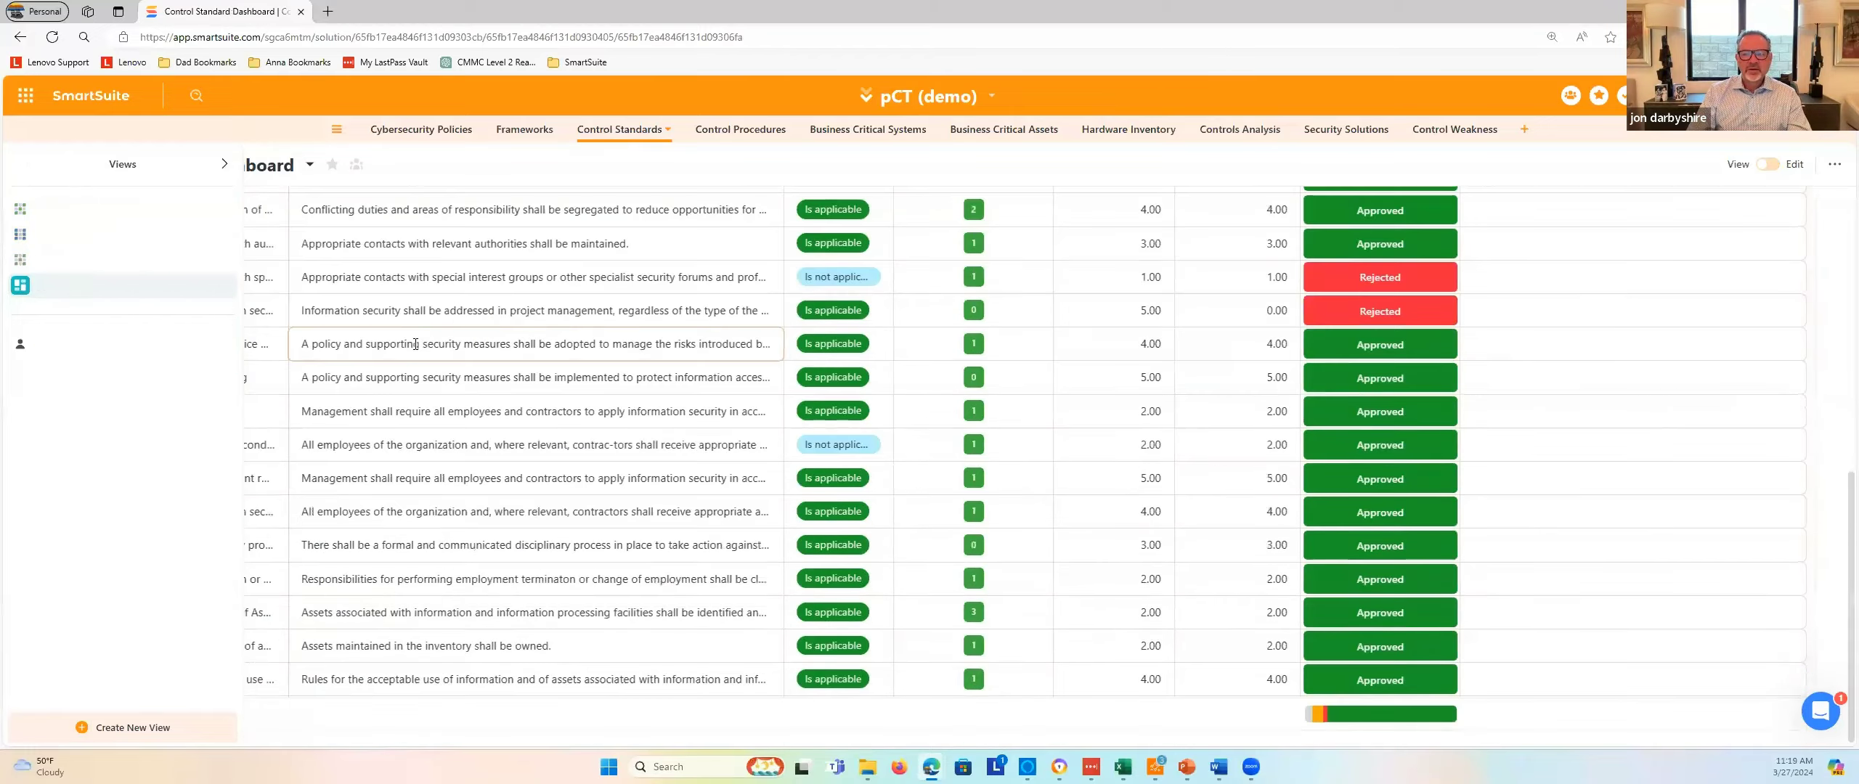
scroll(417, 347, "up", 8)
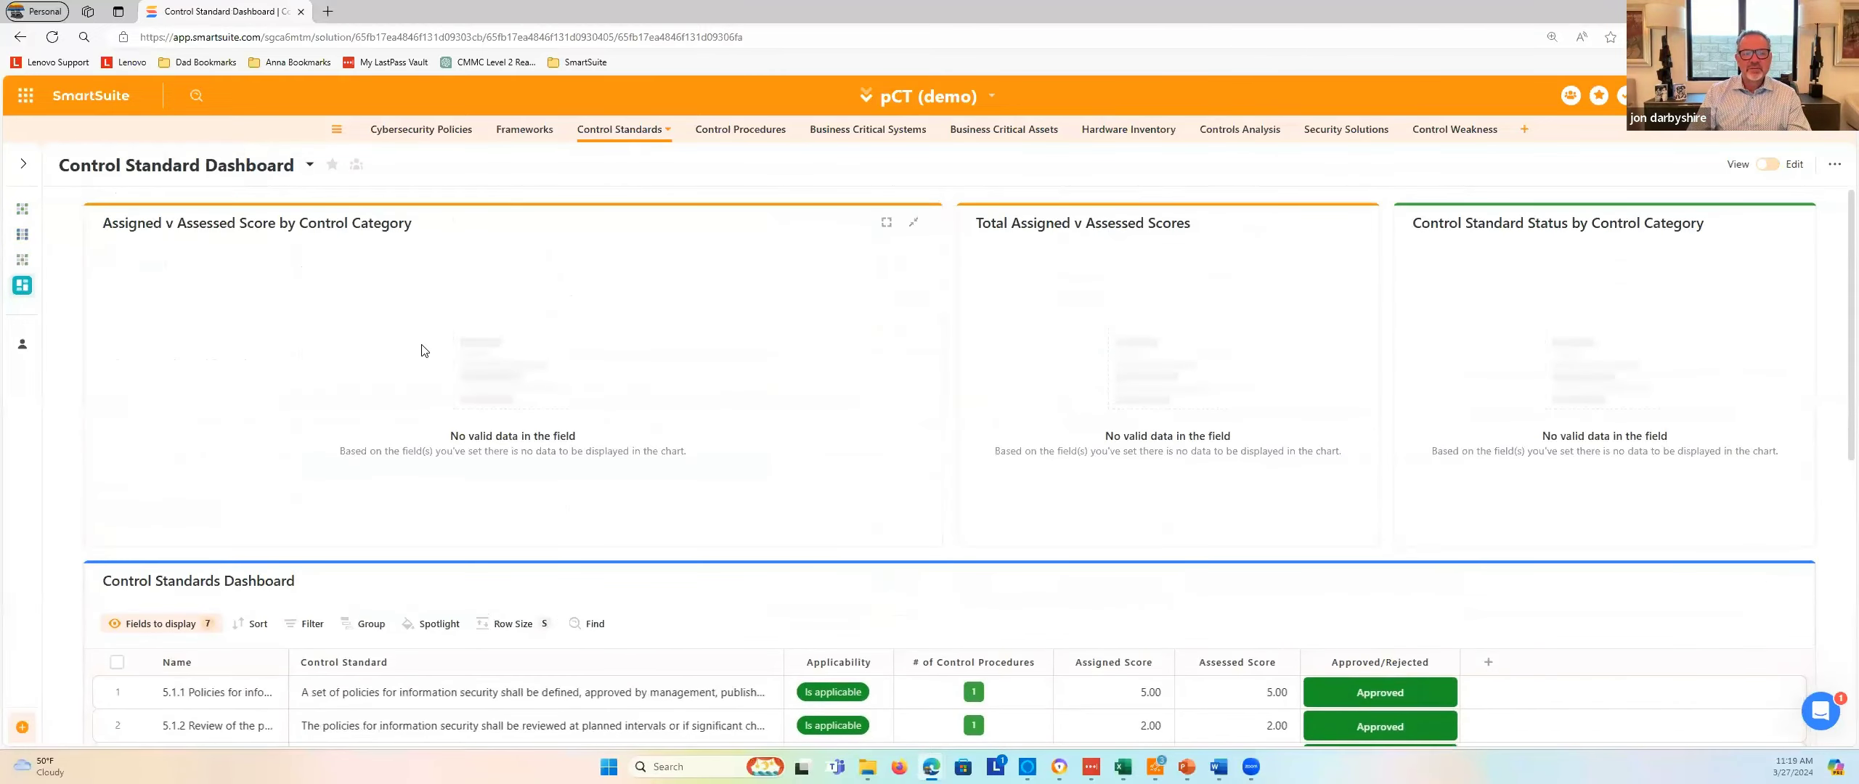
scroll(424, 348, "down", 8)
scroll(424, 344, "up", 8)
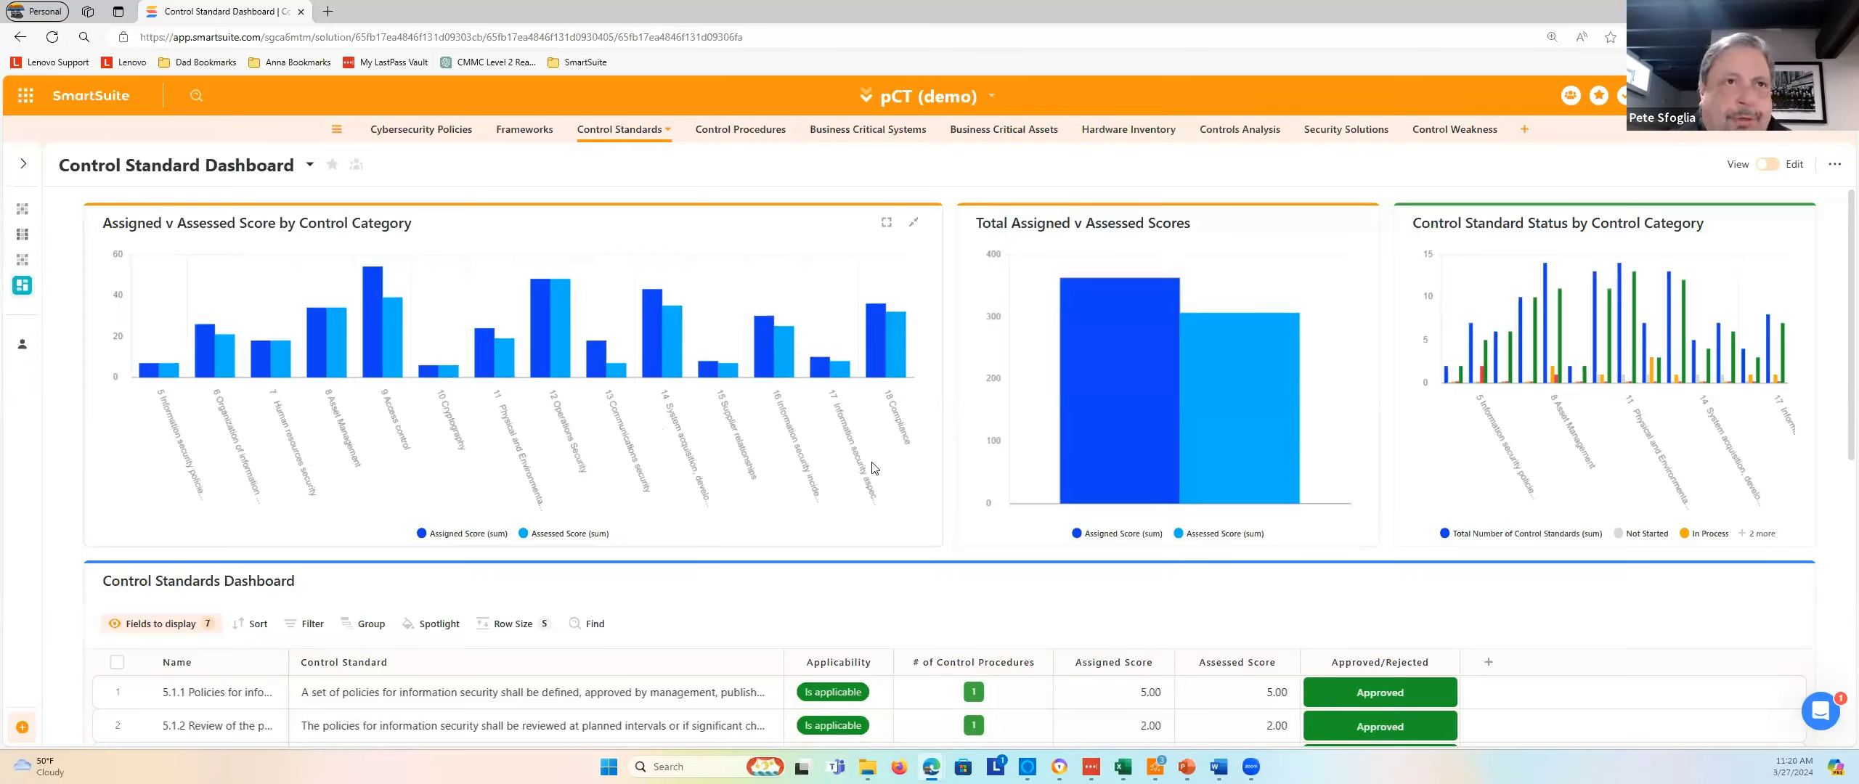
Drill into the Access control category's assigned score, review the 9.1.1 Access control Policy record, and close the record and the list
left_click(374, 350)
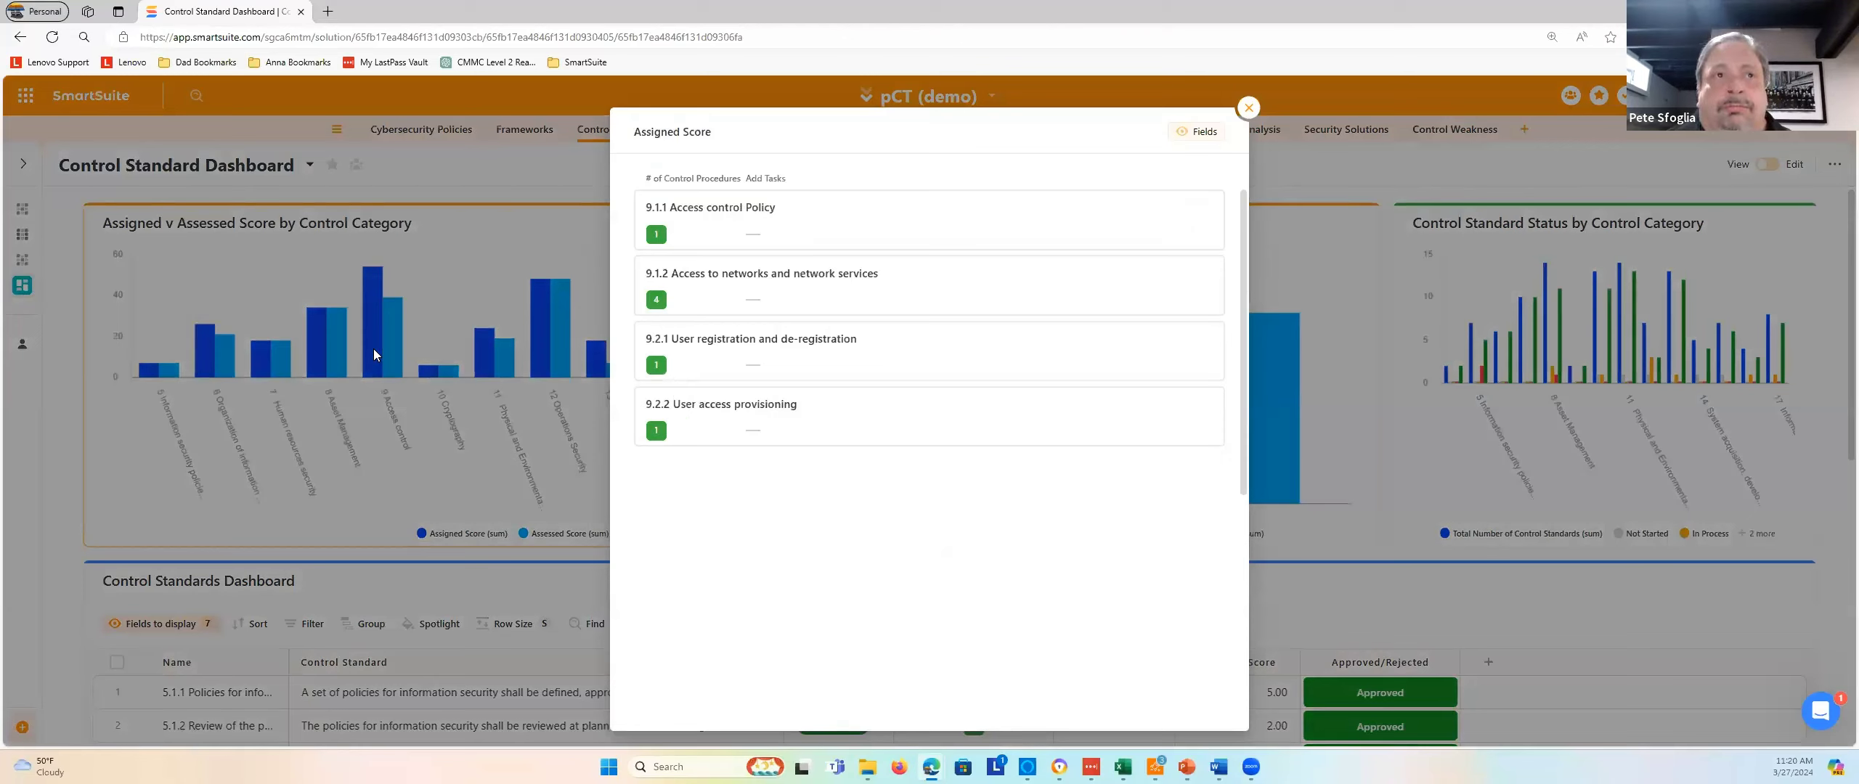
left_click(700, 216)
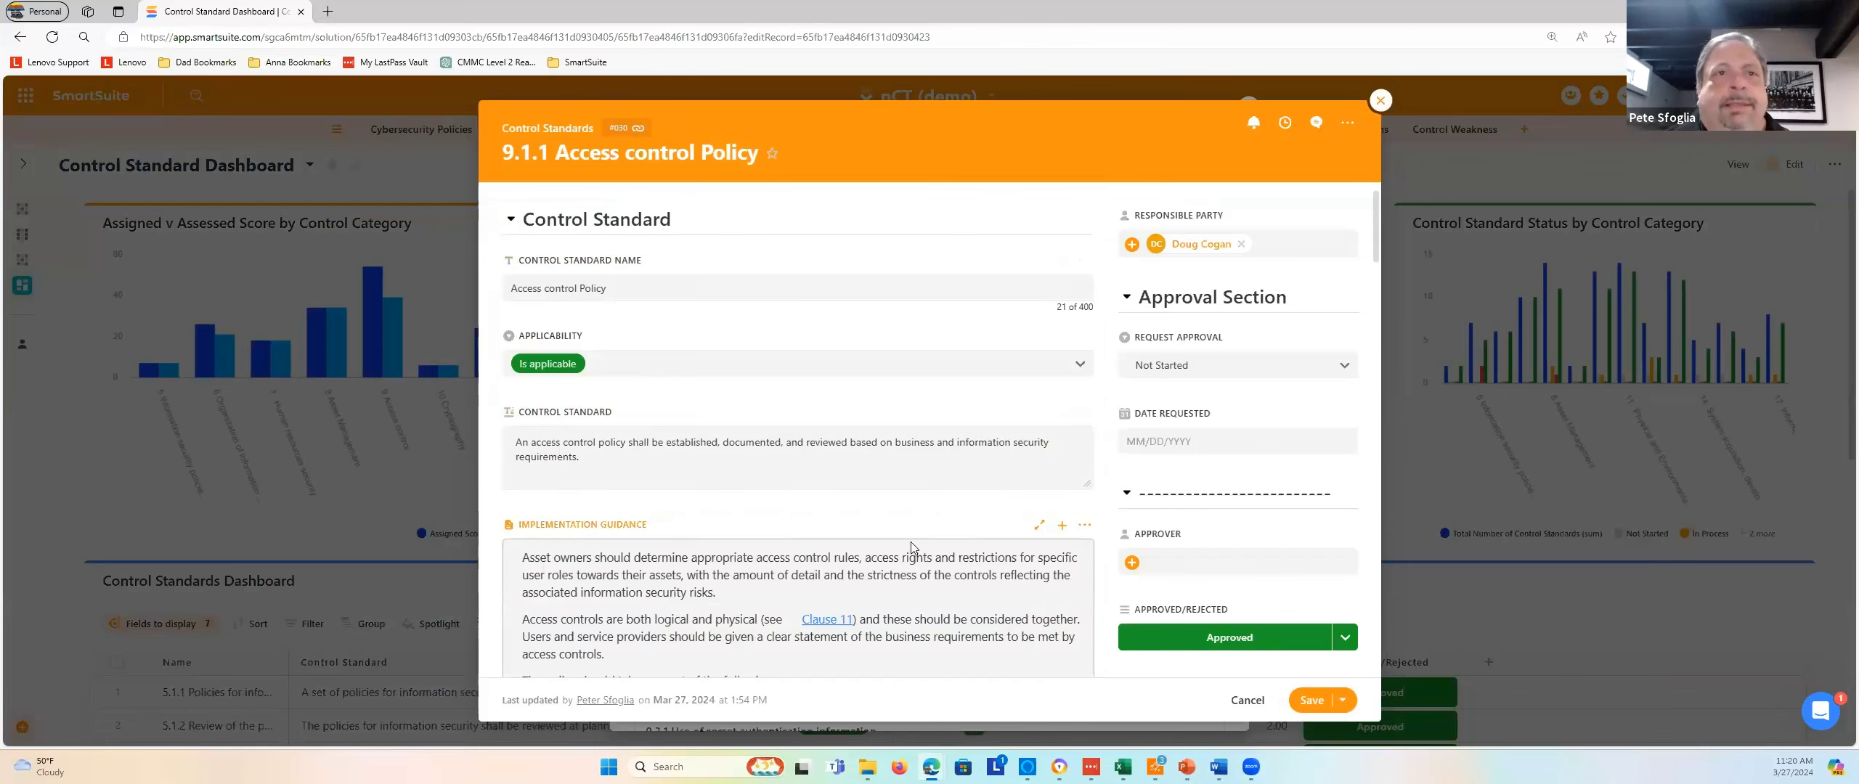
scroll(907, 554, "down", 8)
scroll(907, 555, "down", 8)
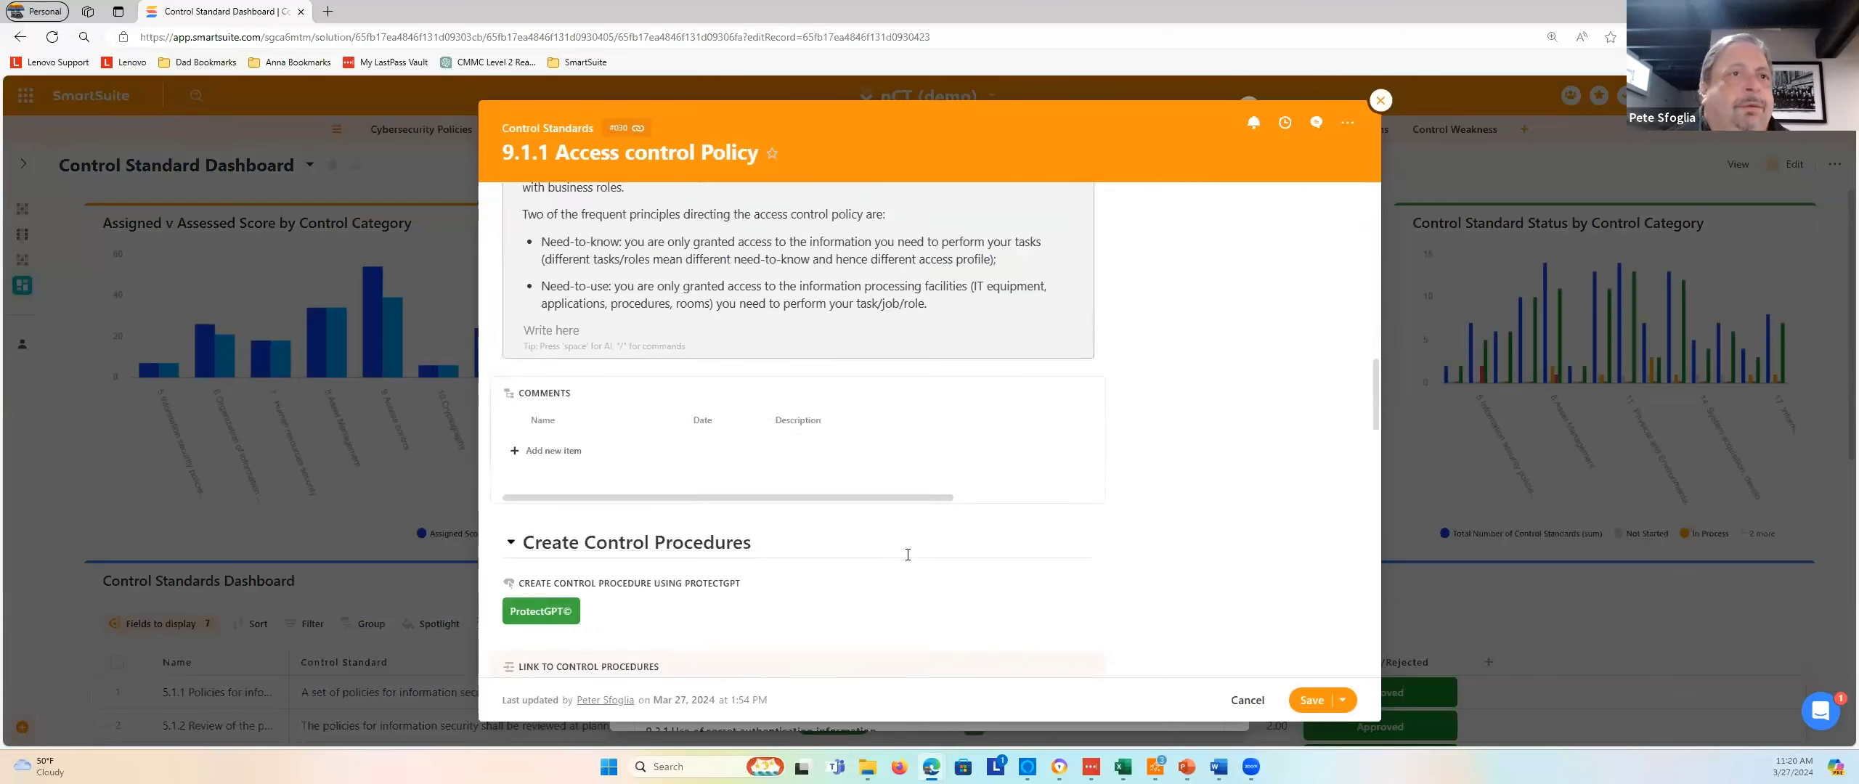
scroll(911, 557, "up", 16)
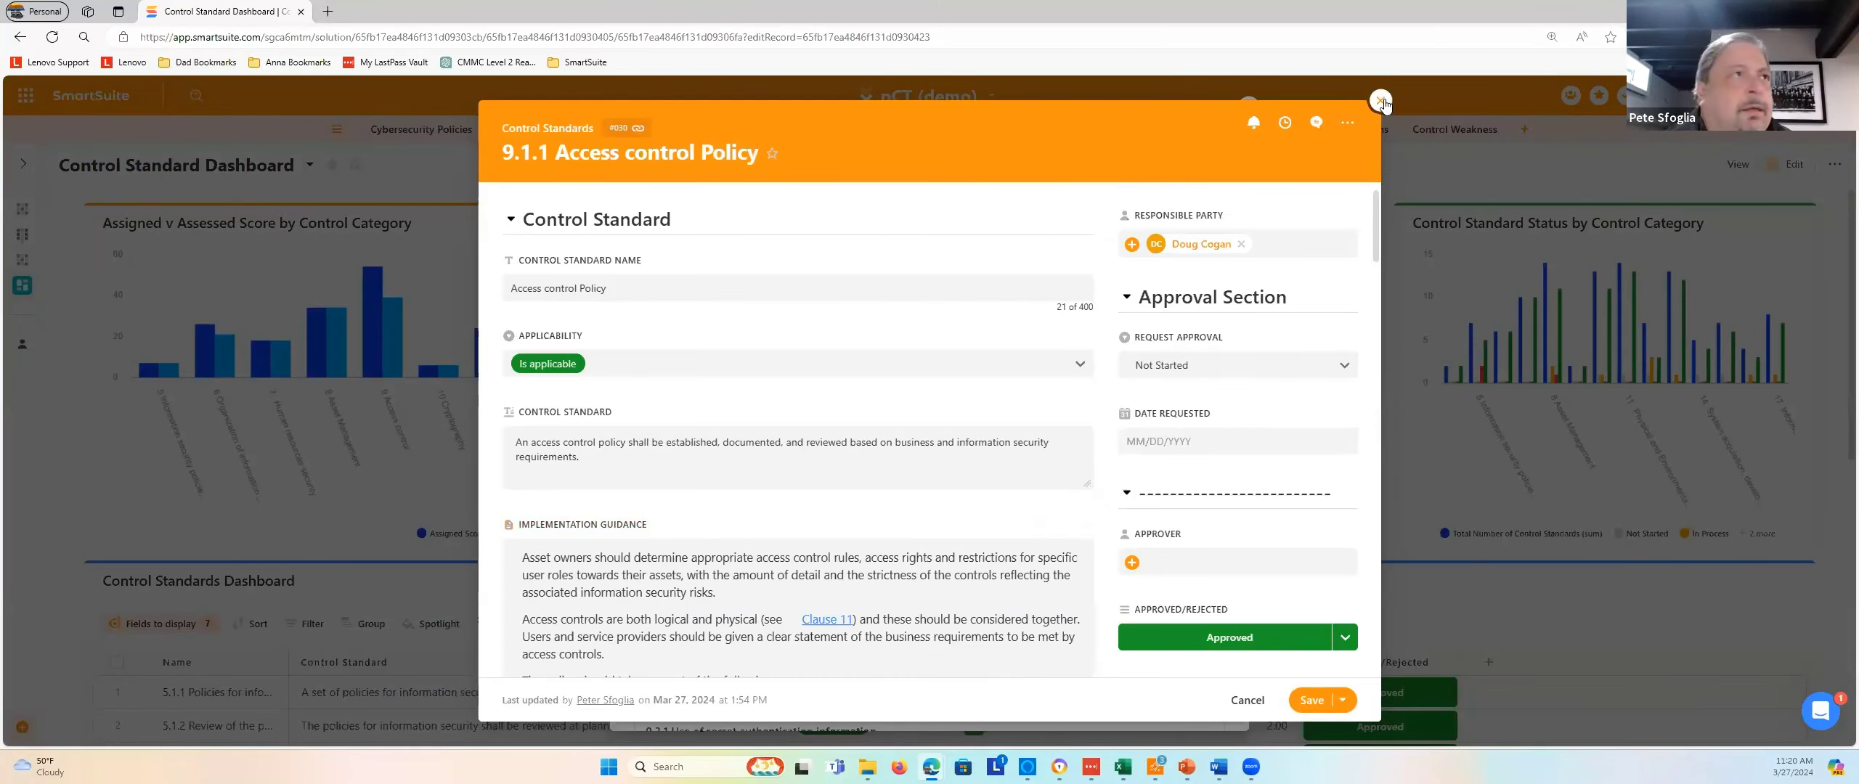
left_click(1381, 101)
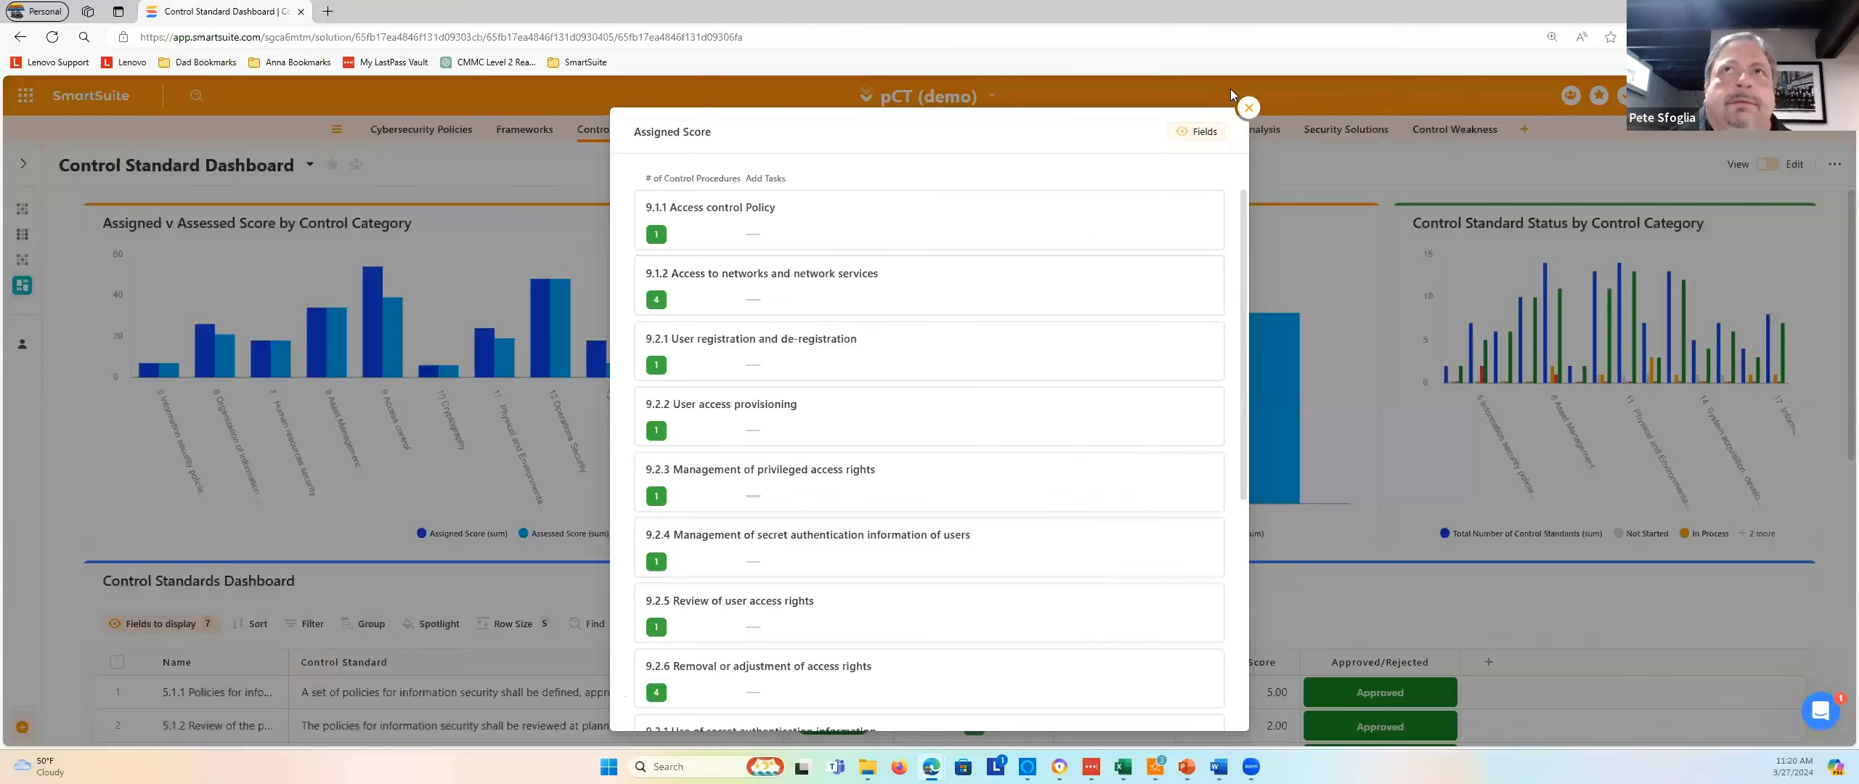
left_click(1248, 108)
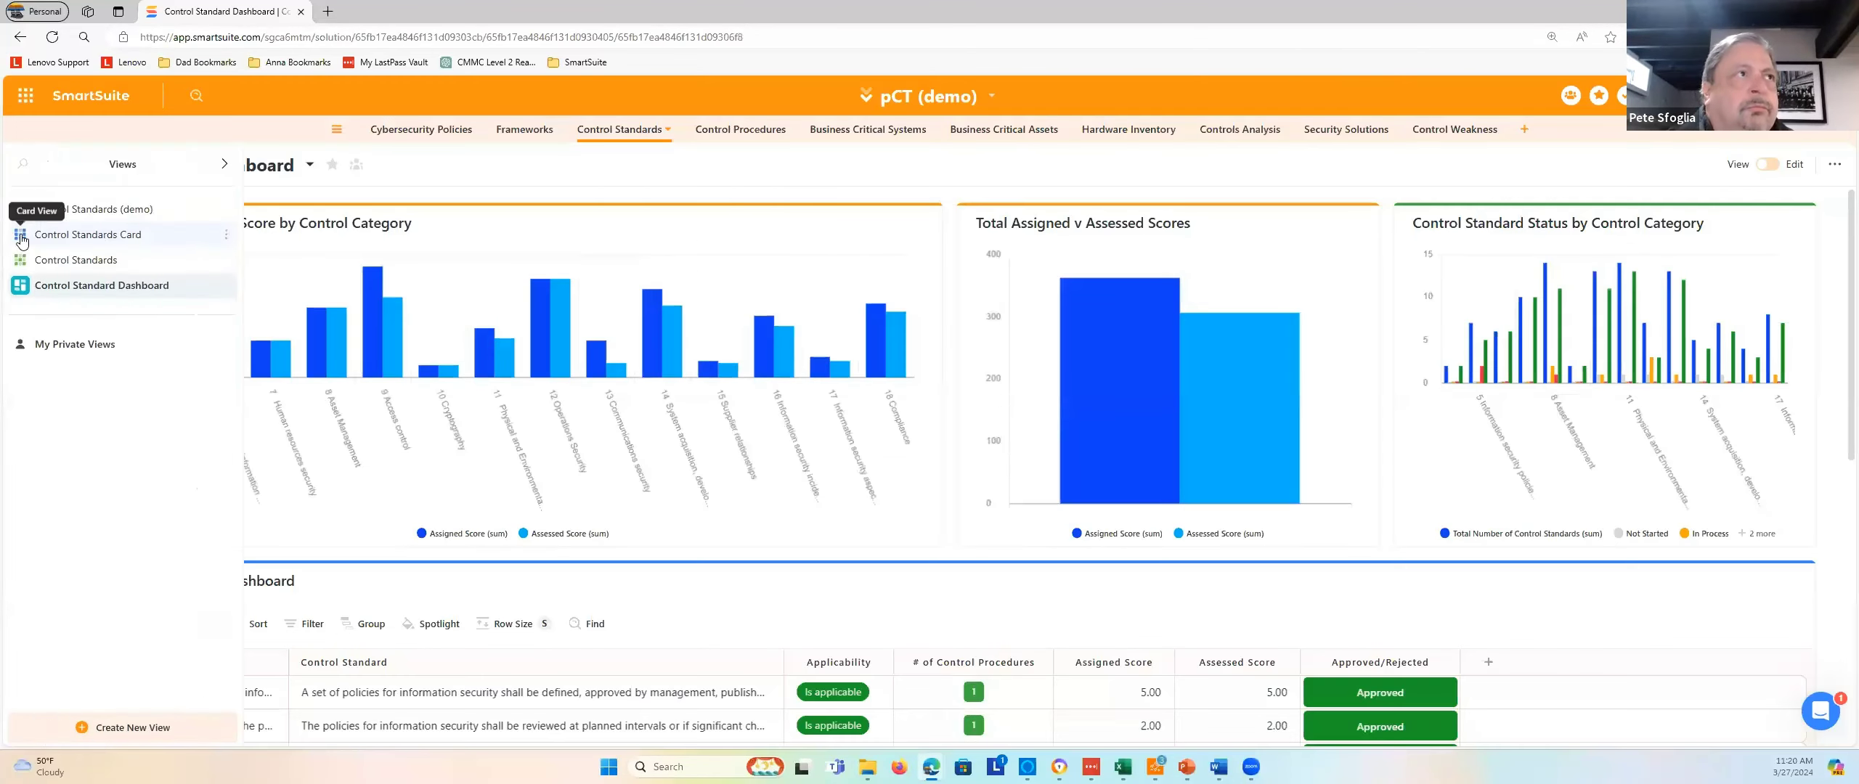
Open the Control Standards Card view and browse the cards through to 18.2.3, returning to the 9.4.3 Password management card
left_click(21, 238)
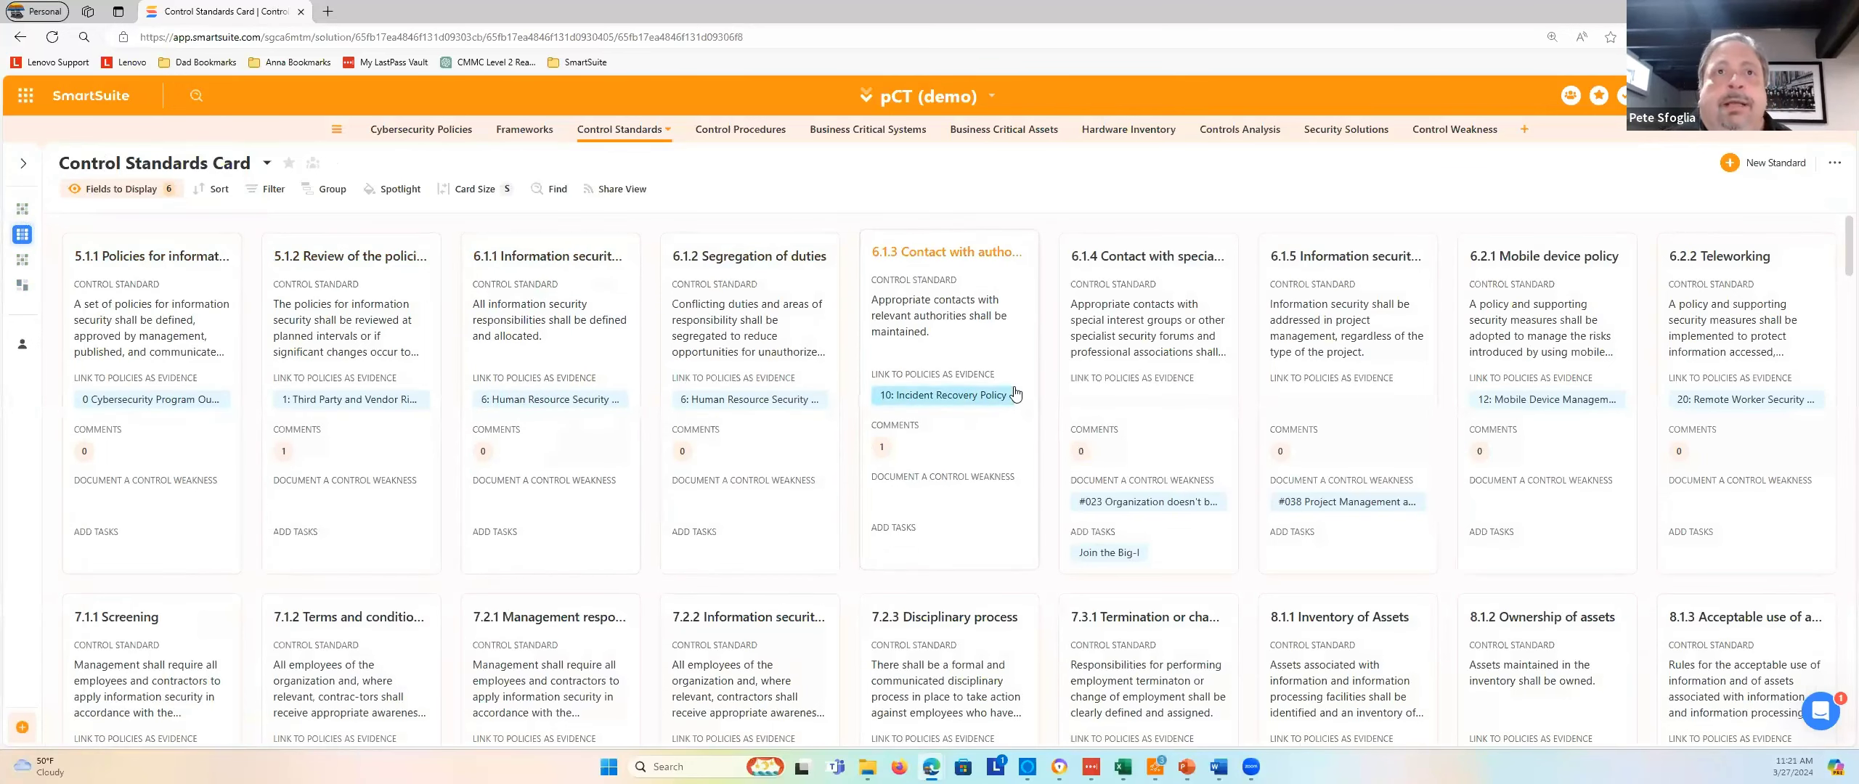
scroll(1024, 420, "down", 1)
scroll(1025, 421, "down", 20)
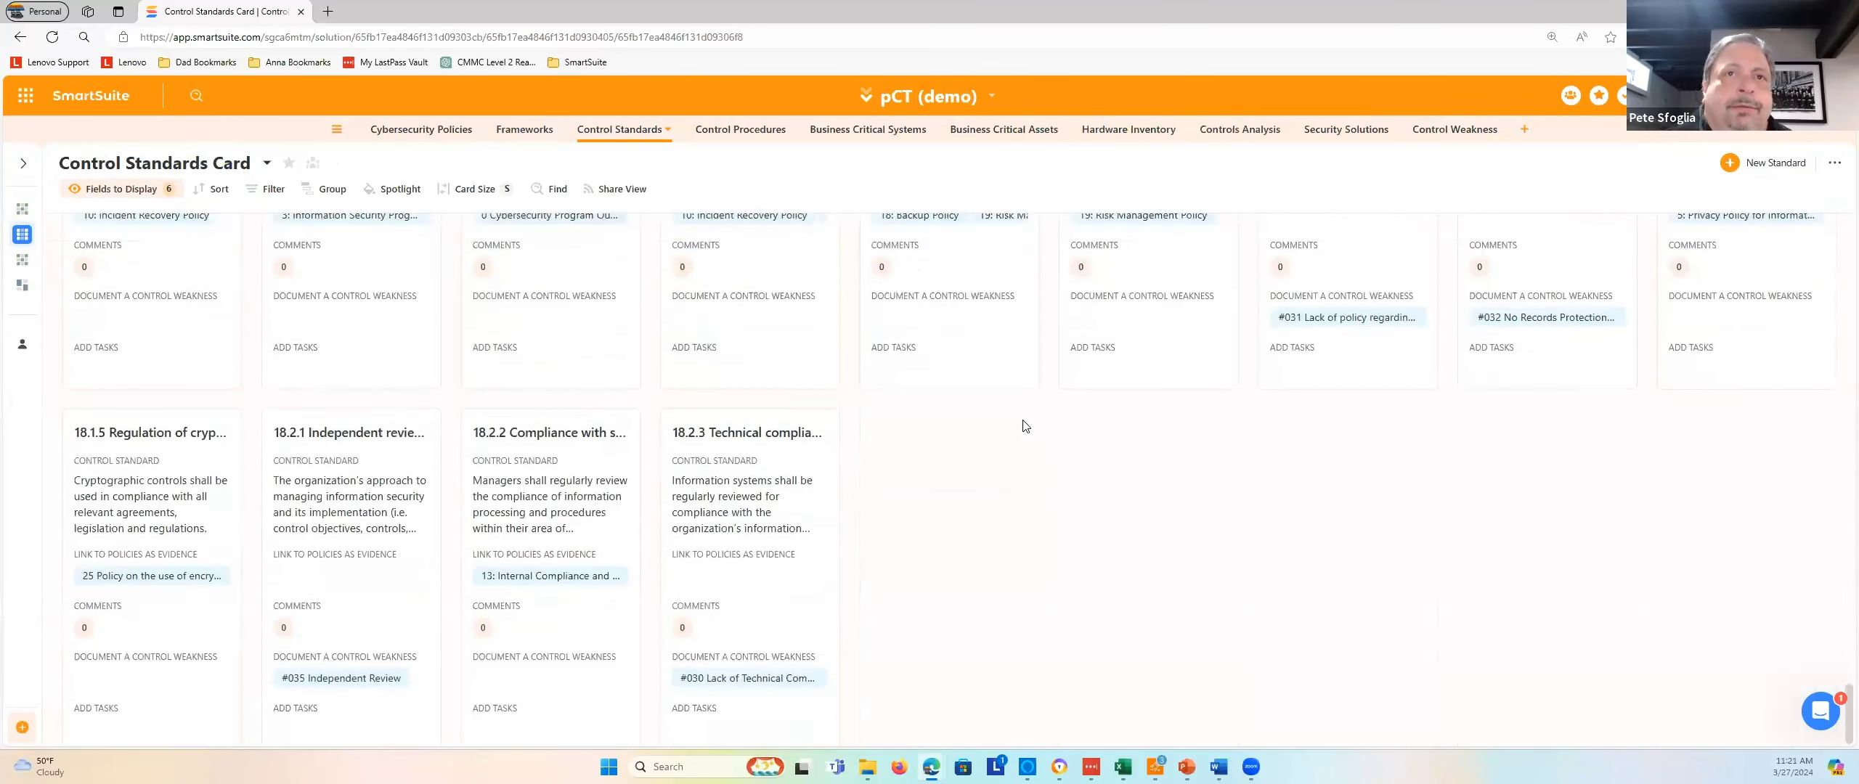
scroll(1030, 427, "up", 10)
scroll(1035, 432, "up", 1)
scroll(1039, 437, "up", 5)
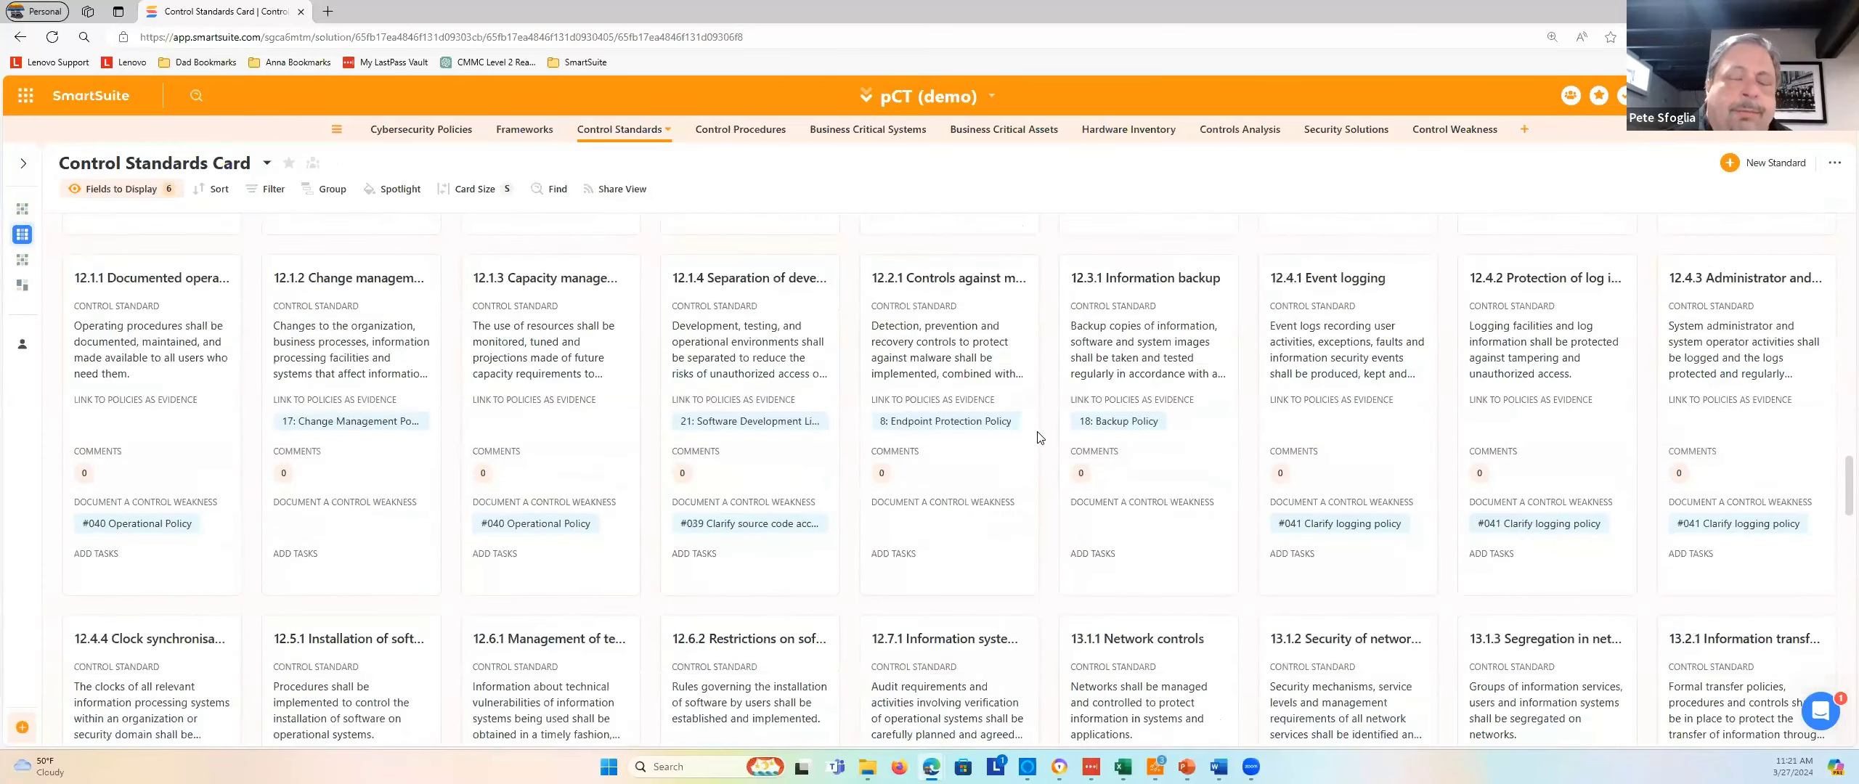
scroll(1042, 438, "up", 5)
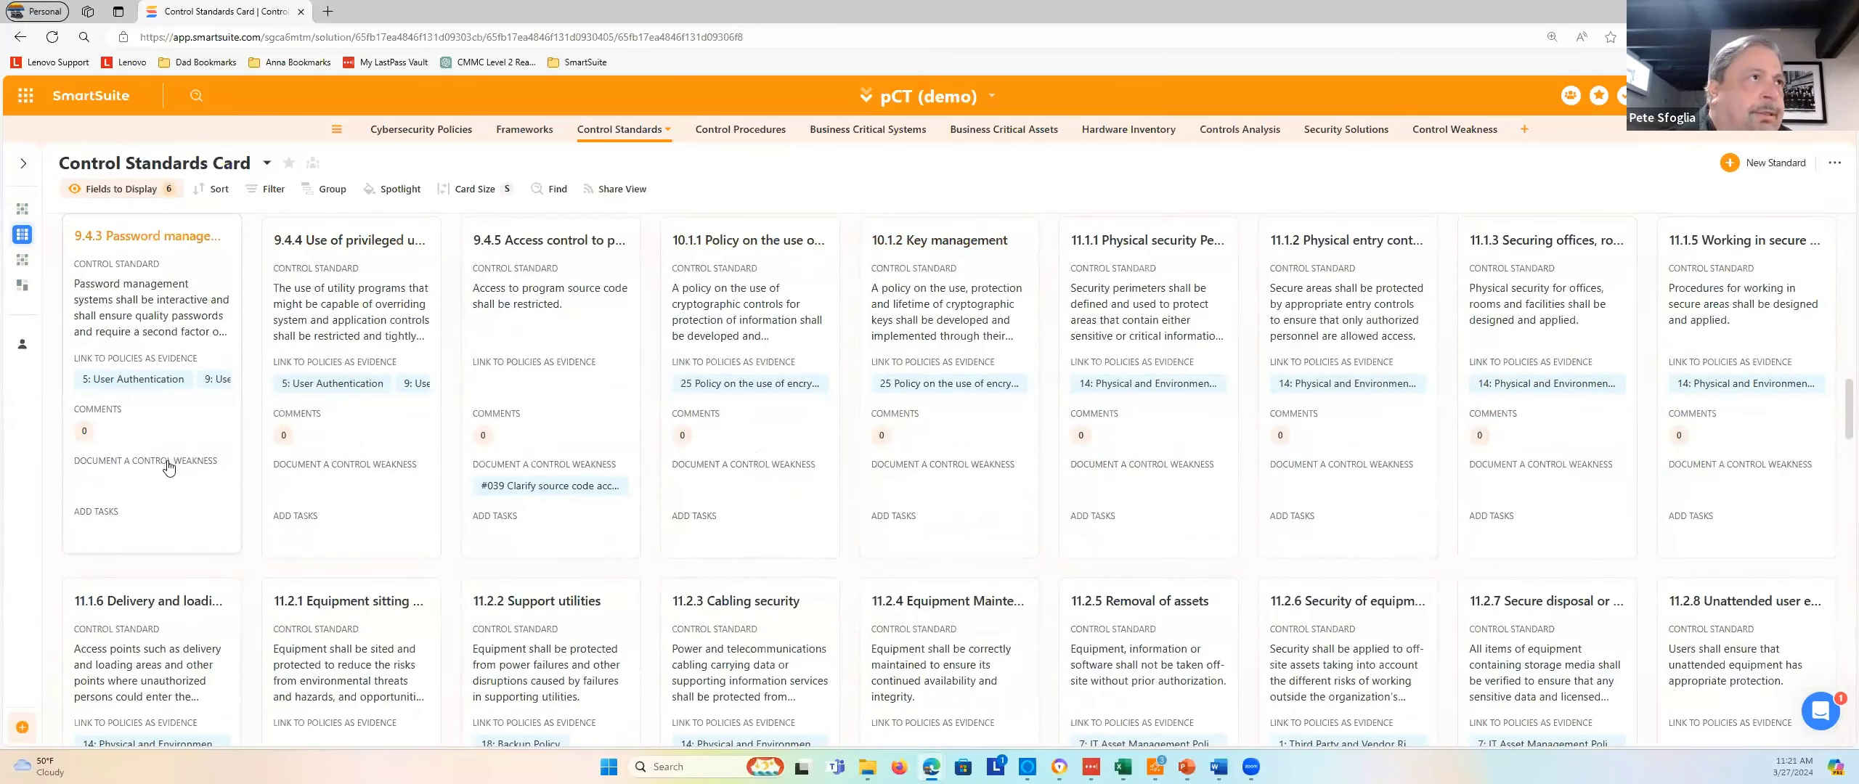
Open the 9.4.3 Password management system record, review its control standard text, and close the record
left_click(167, 425)
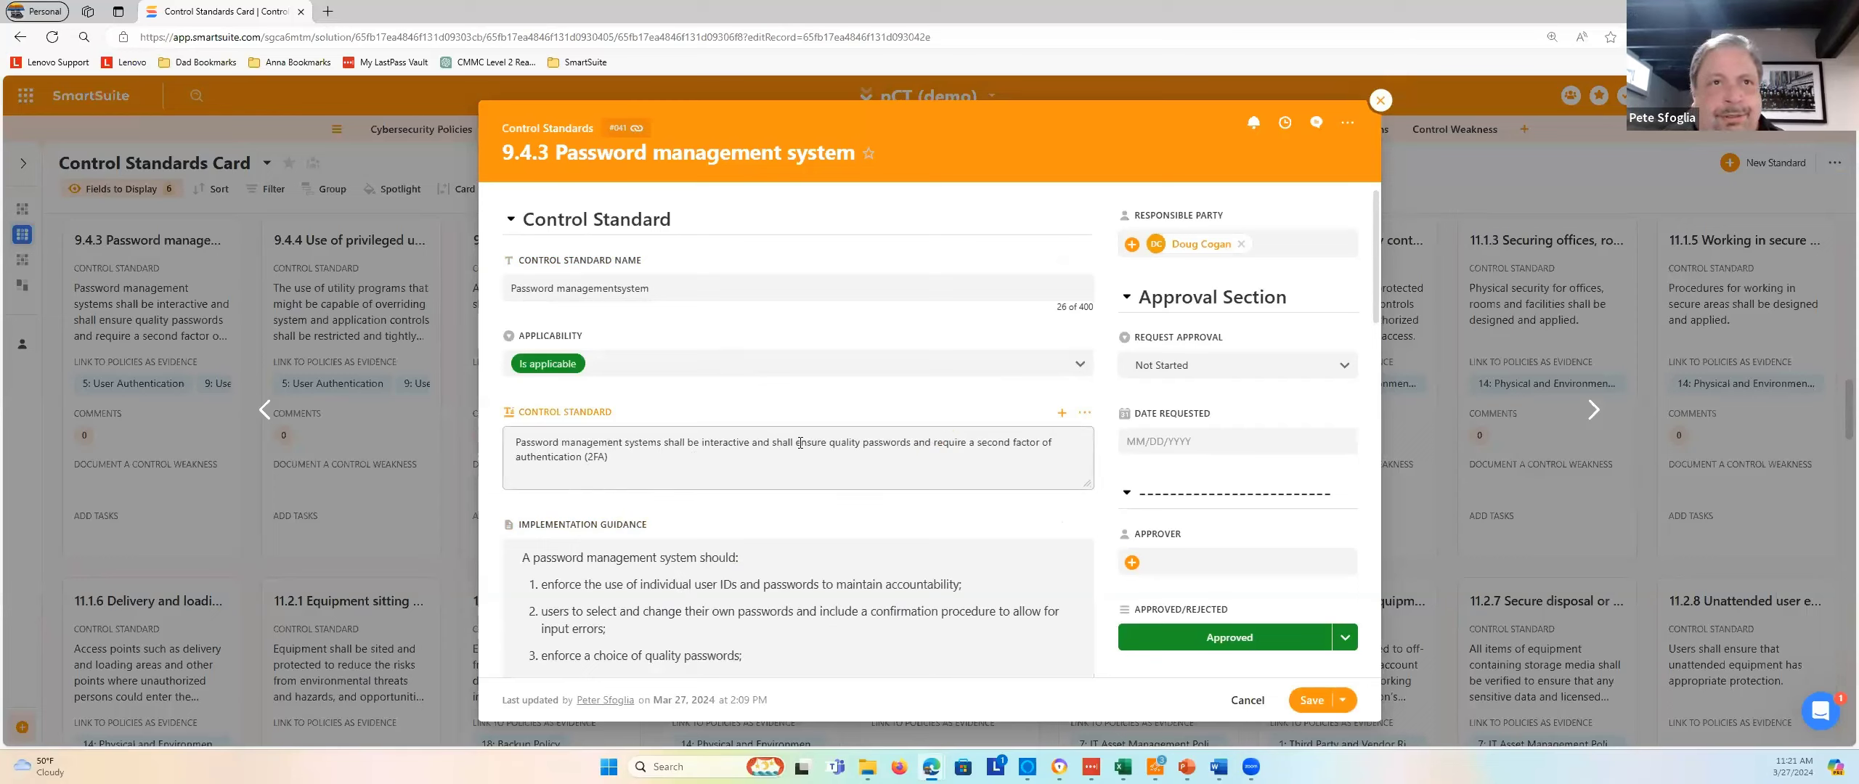
left_click(977, 443)
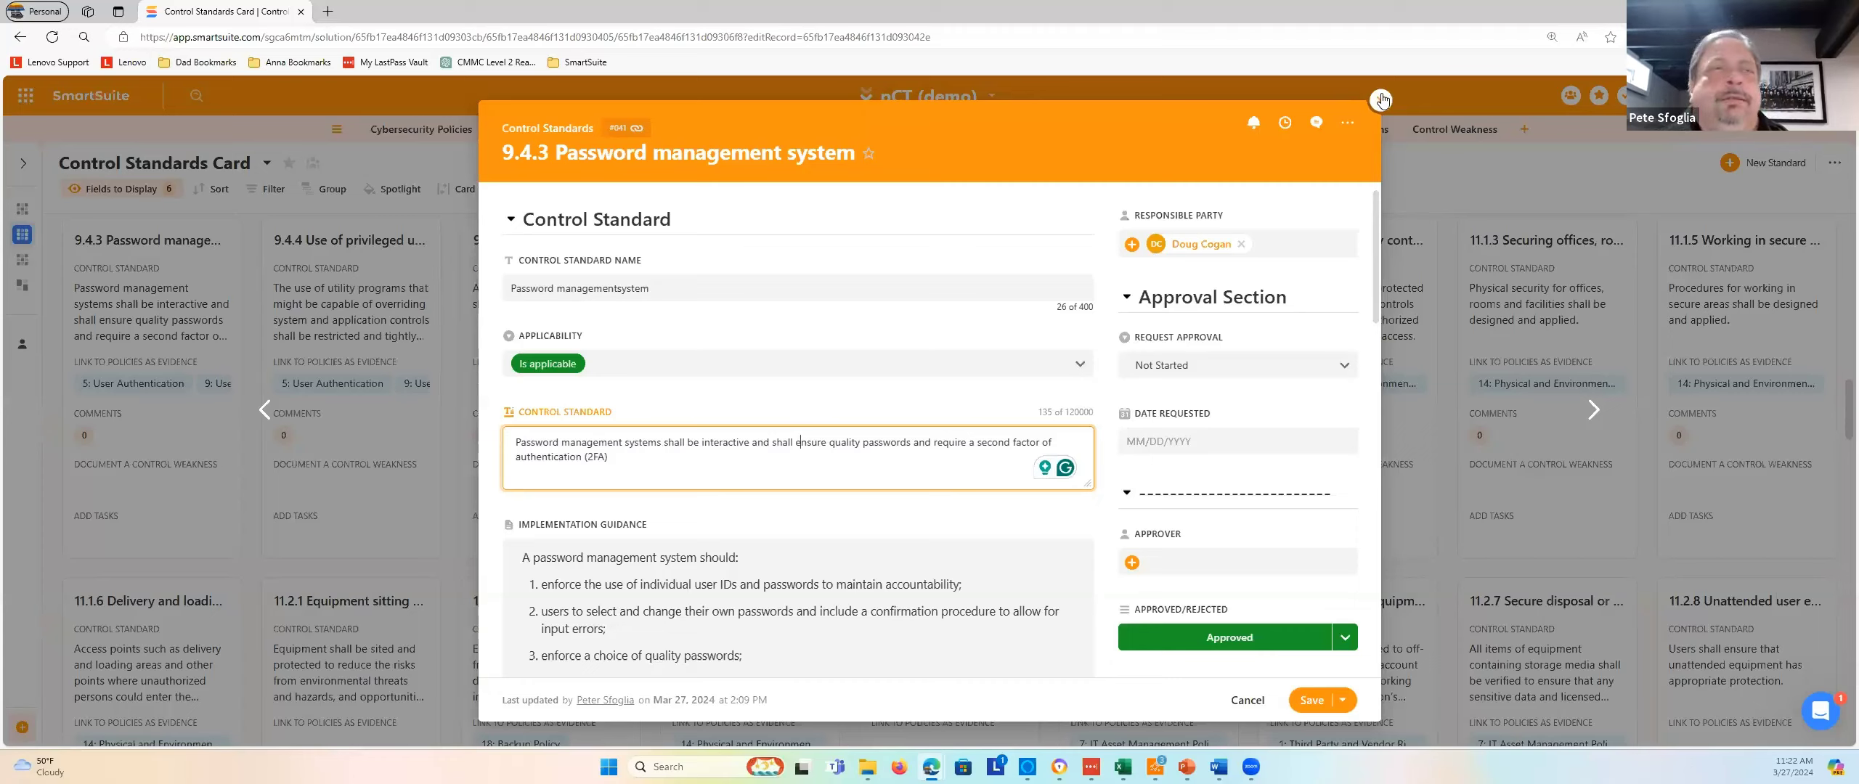
left_click(1381, 99)
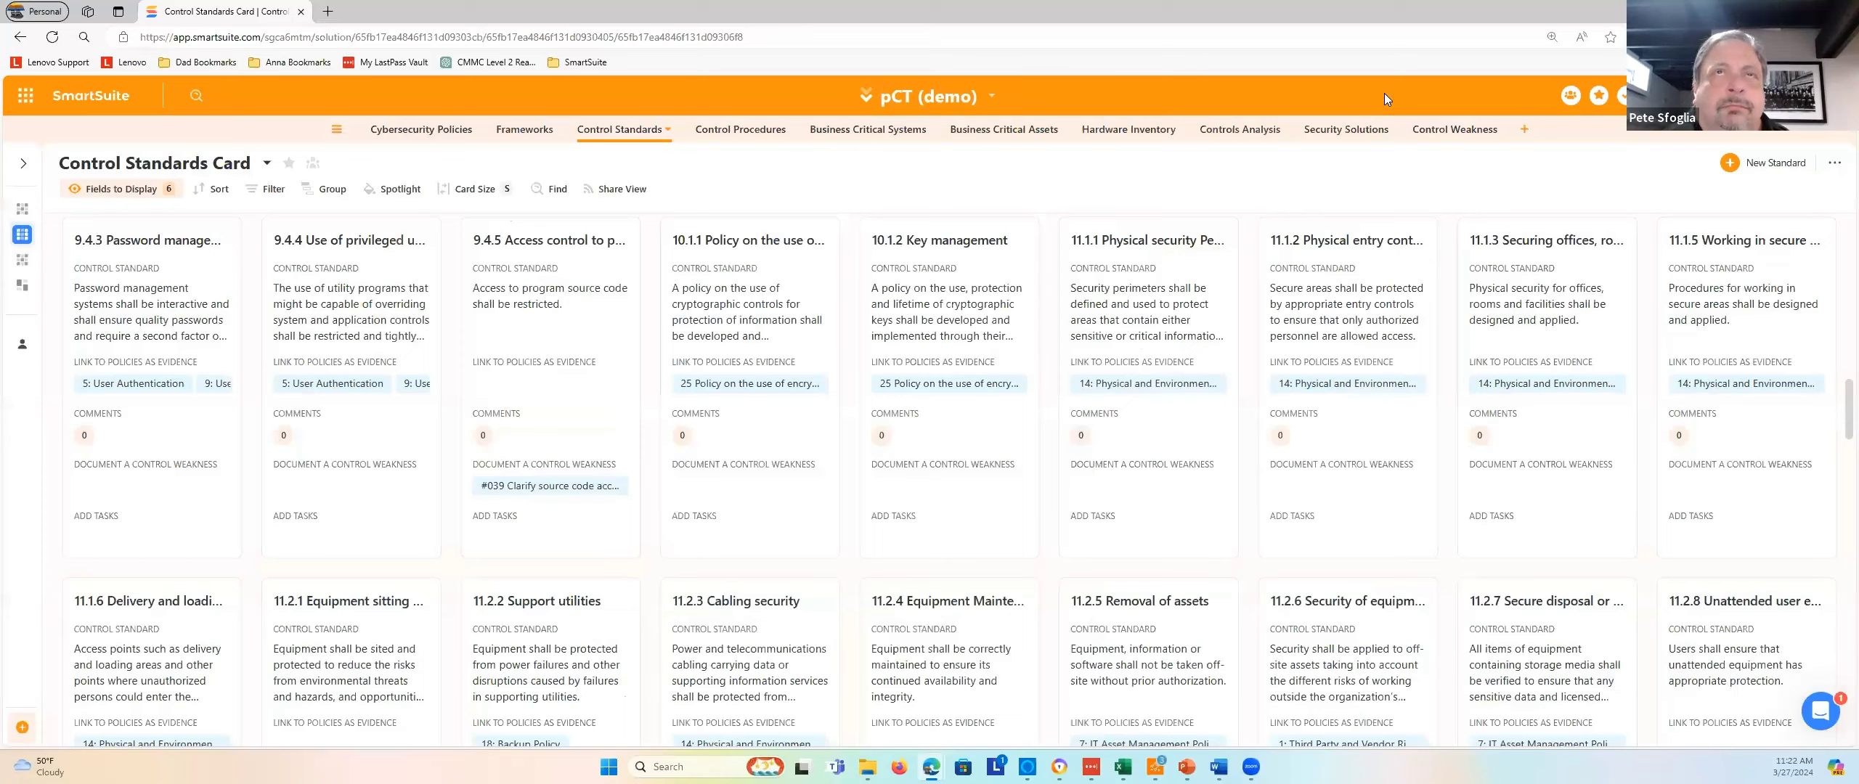
Open Controls Analysis and examine the Company Financials control procedures and application listed under 9.4.3 Password management system
left_click(1263, 133)
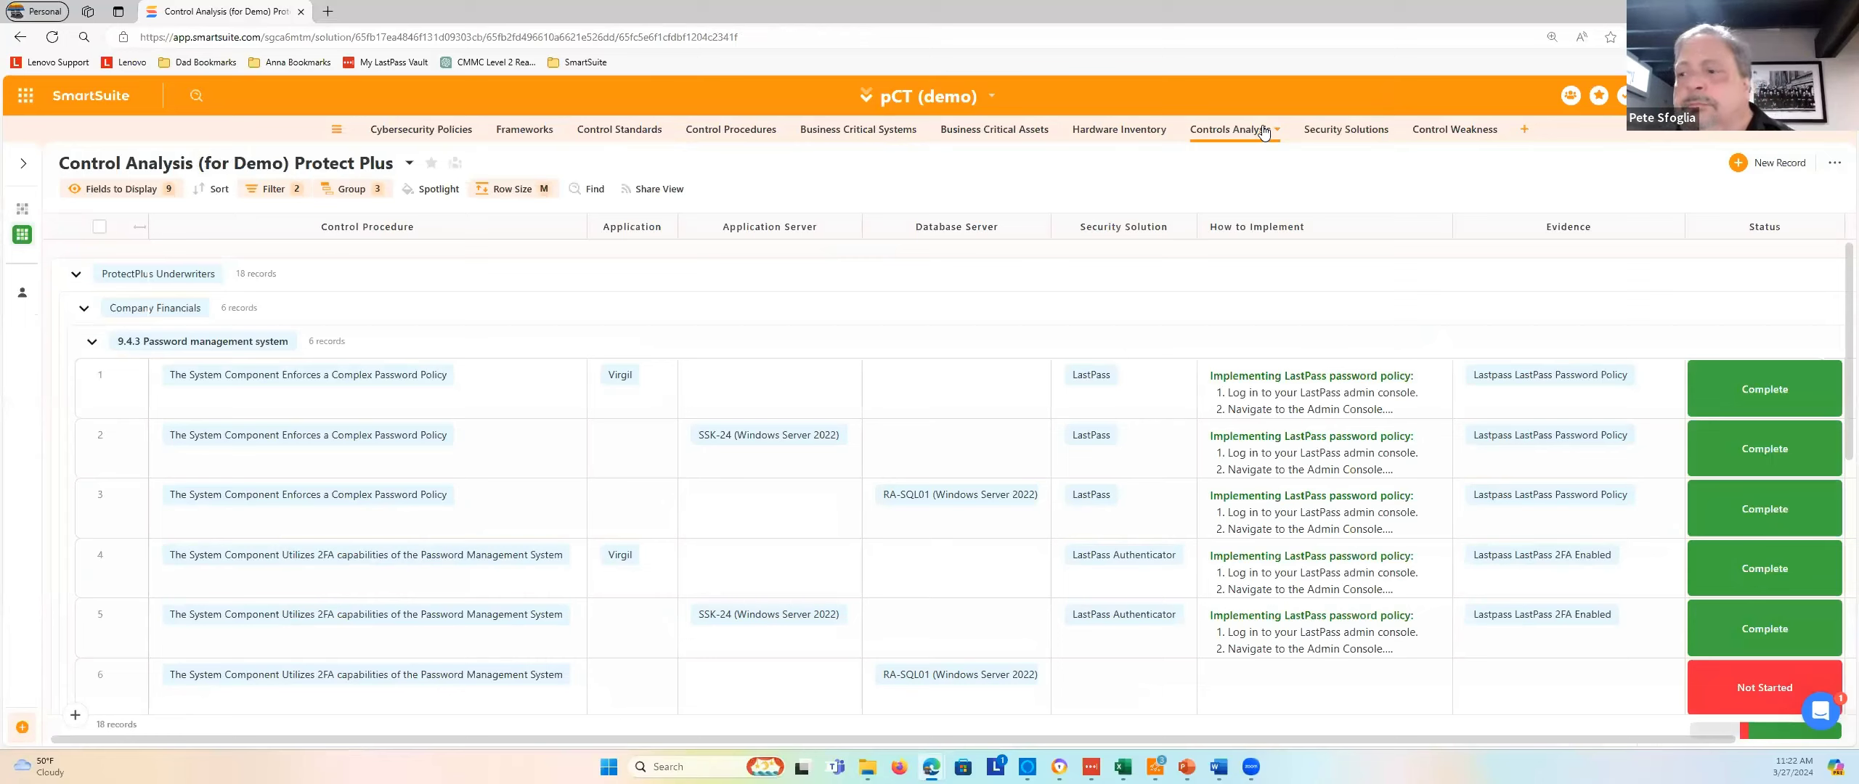
left_click(1267, 130)
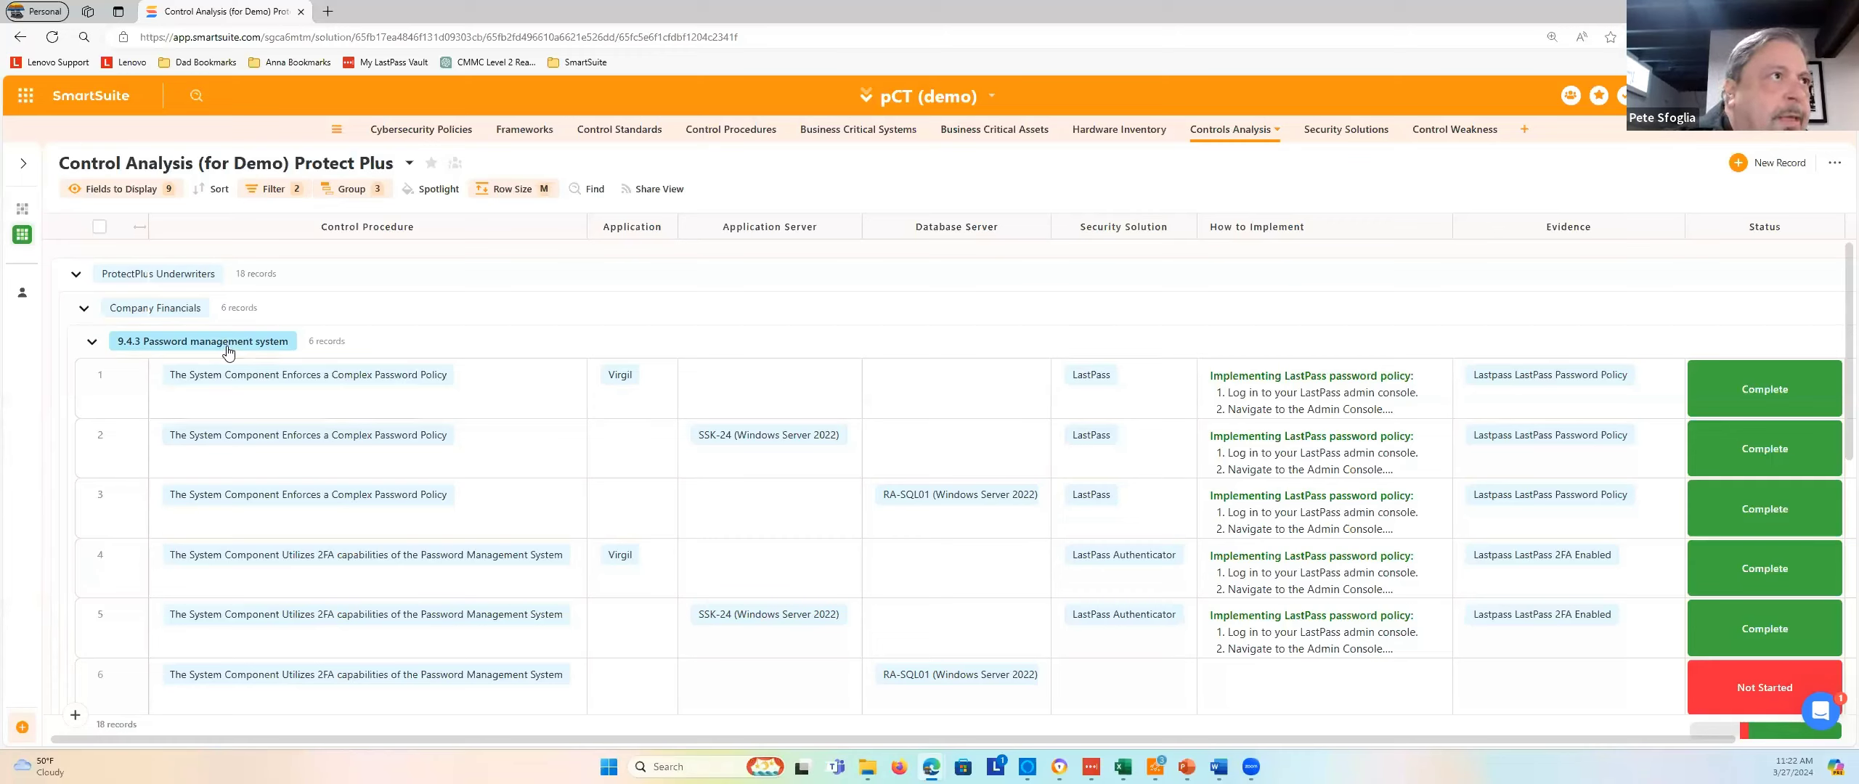
left_click(222, 435)
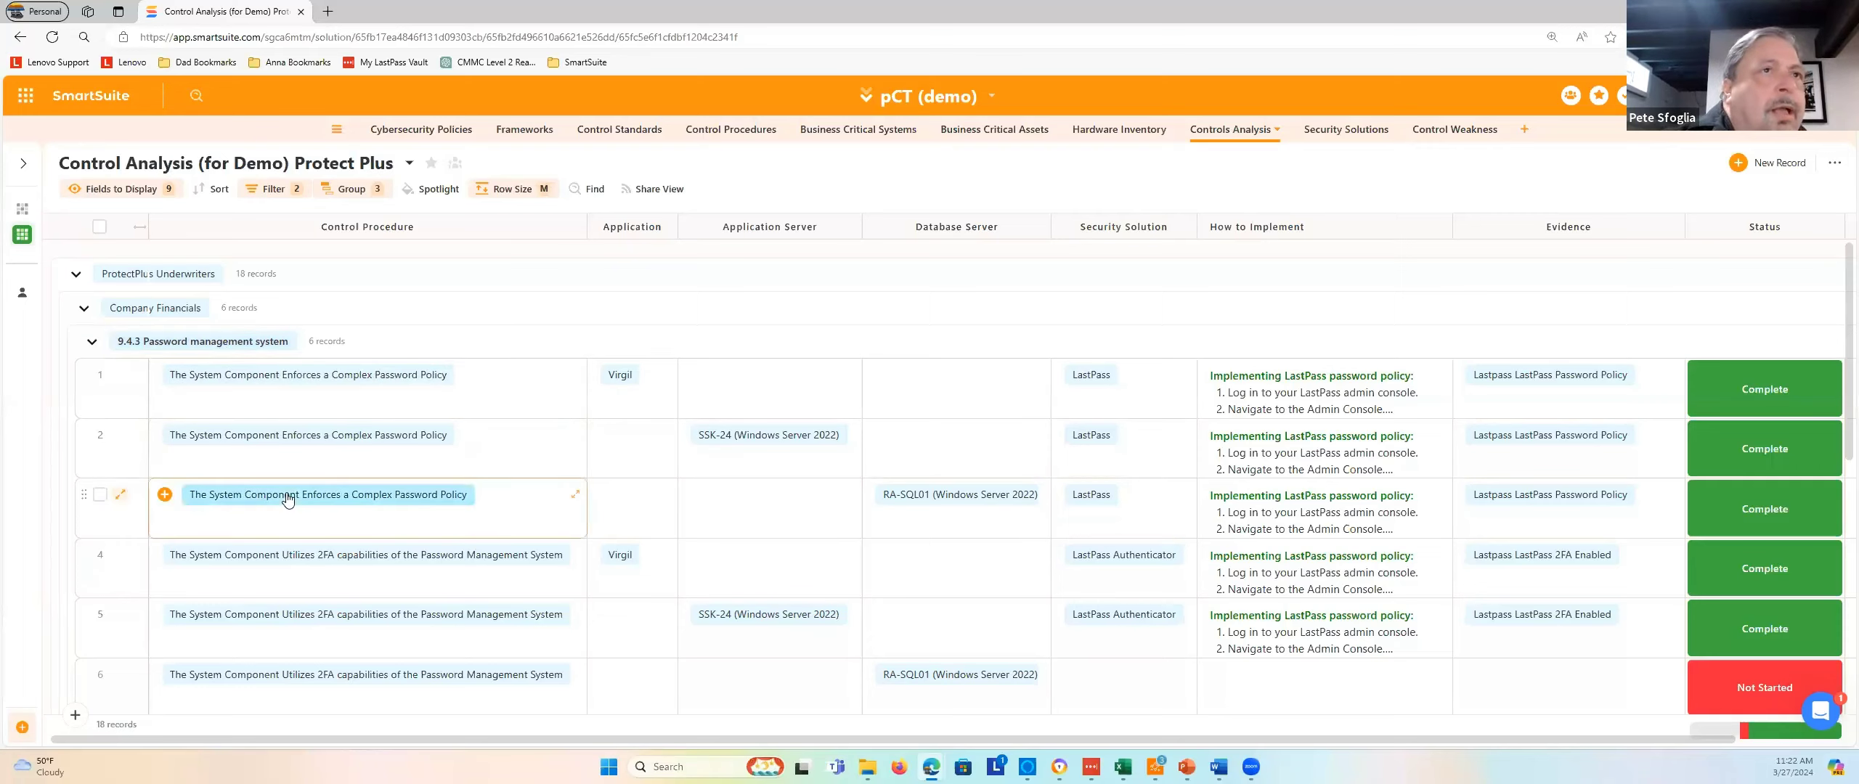
left_click(635, 386)
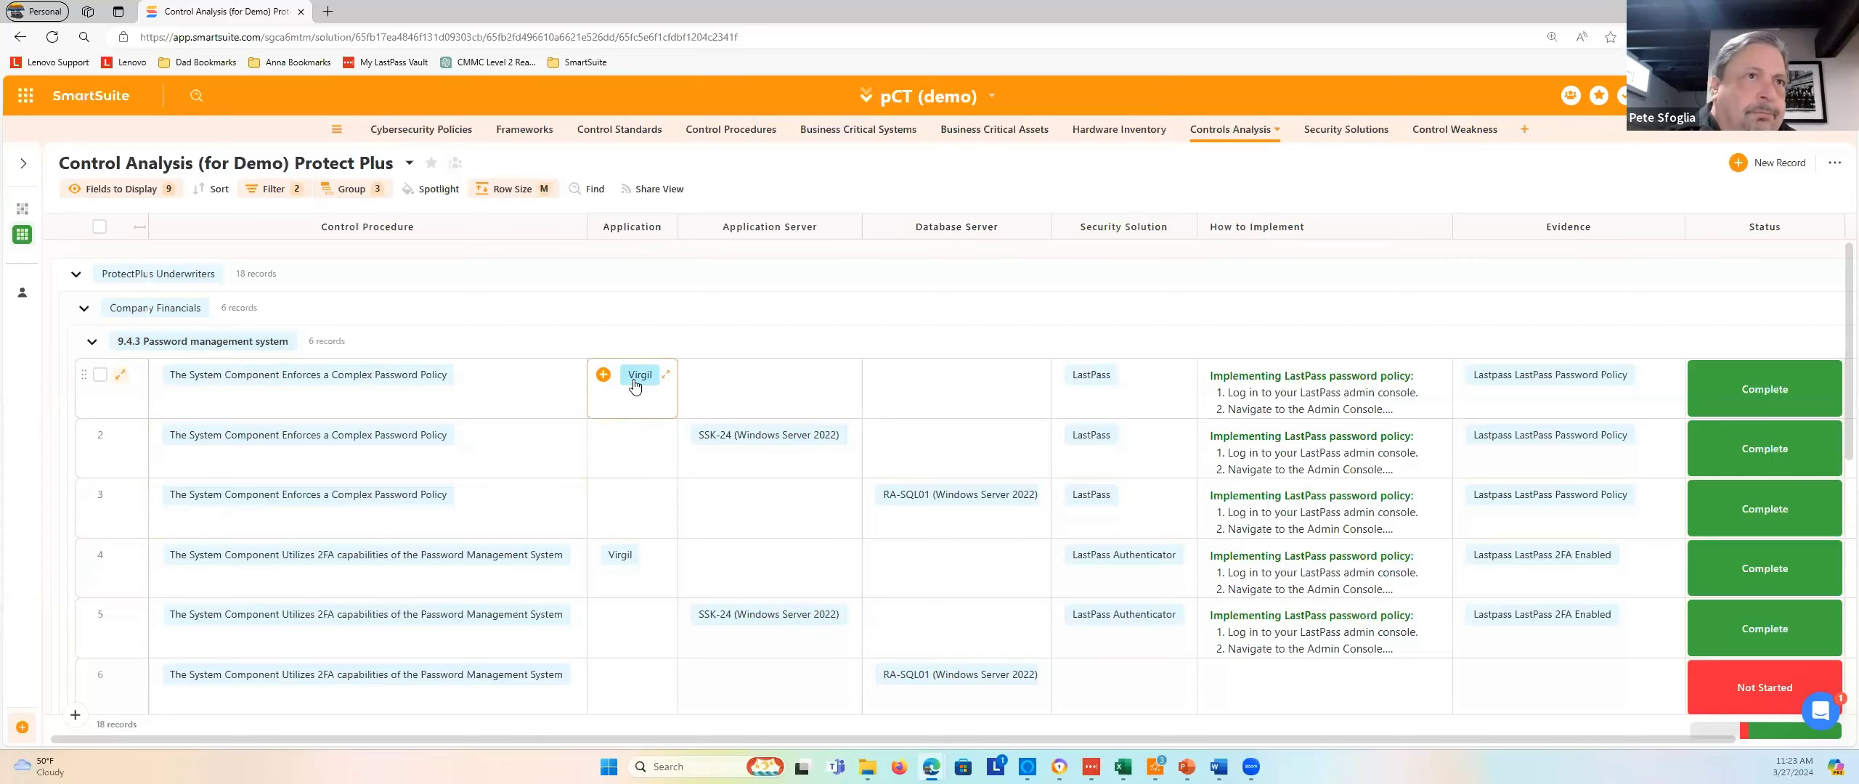
Compare the Company Financials and CRM groups' password management procedures, then return to the start of the analysis table
scroll(532, 683, "down", 2)
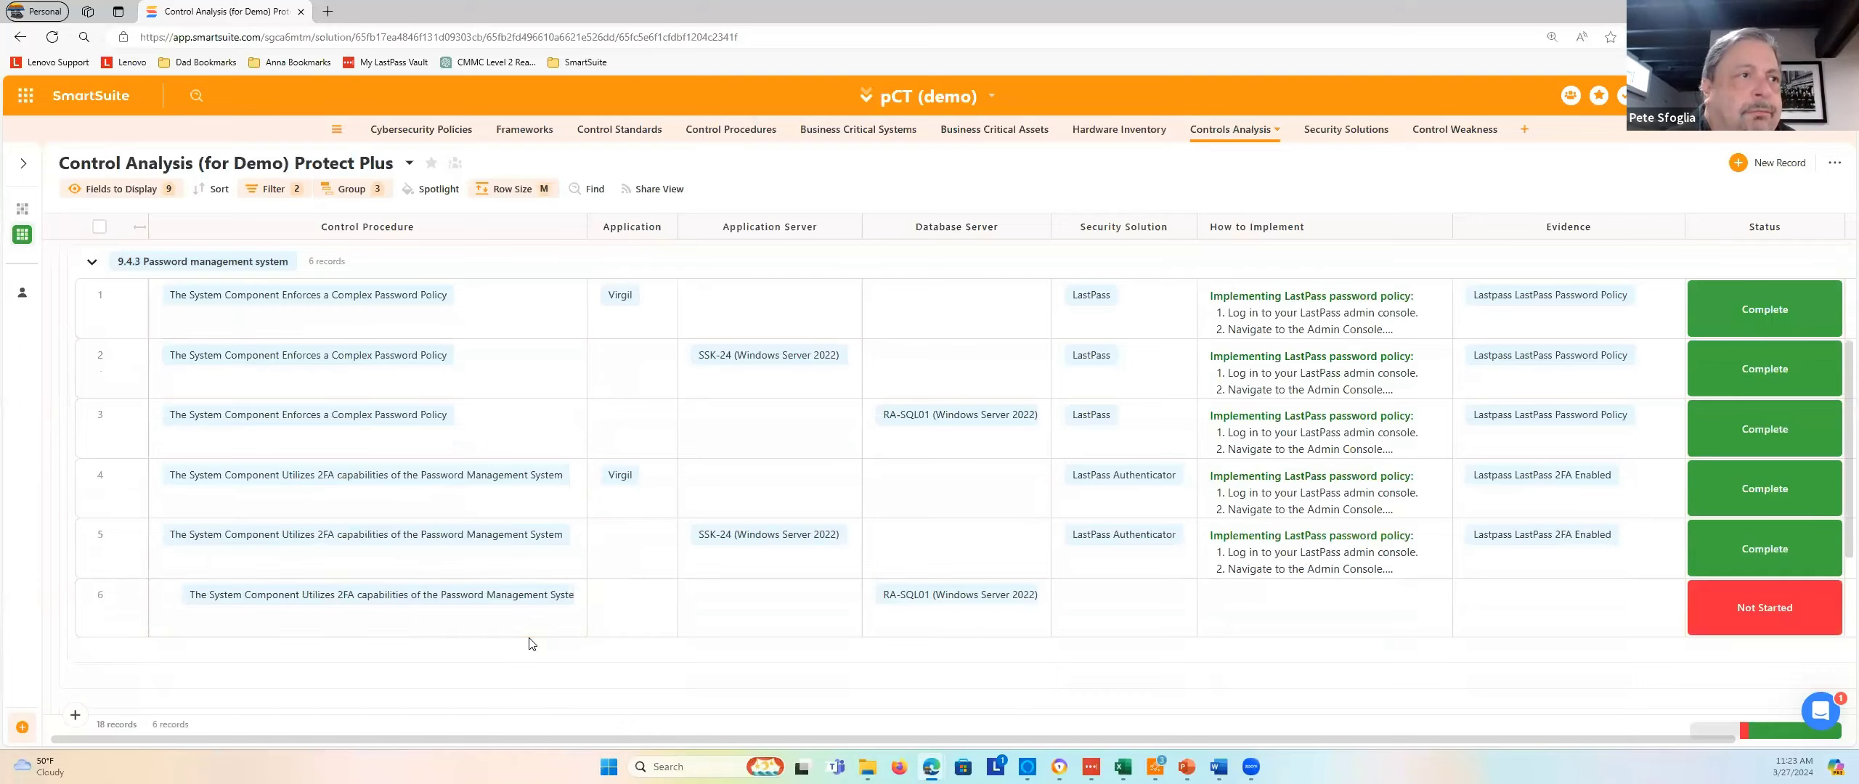
scroll(532, 644, "down", 5)
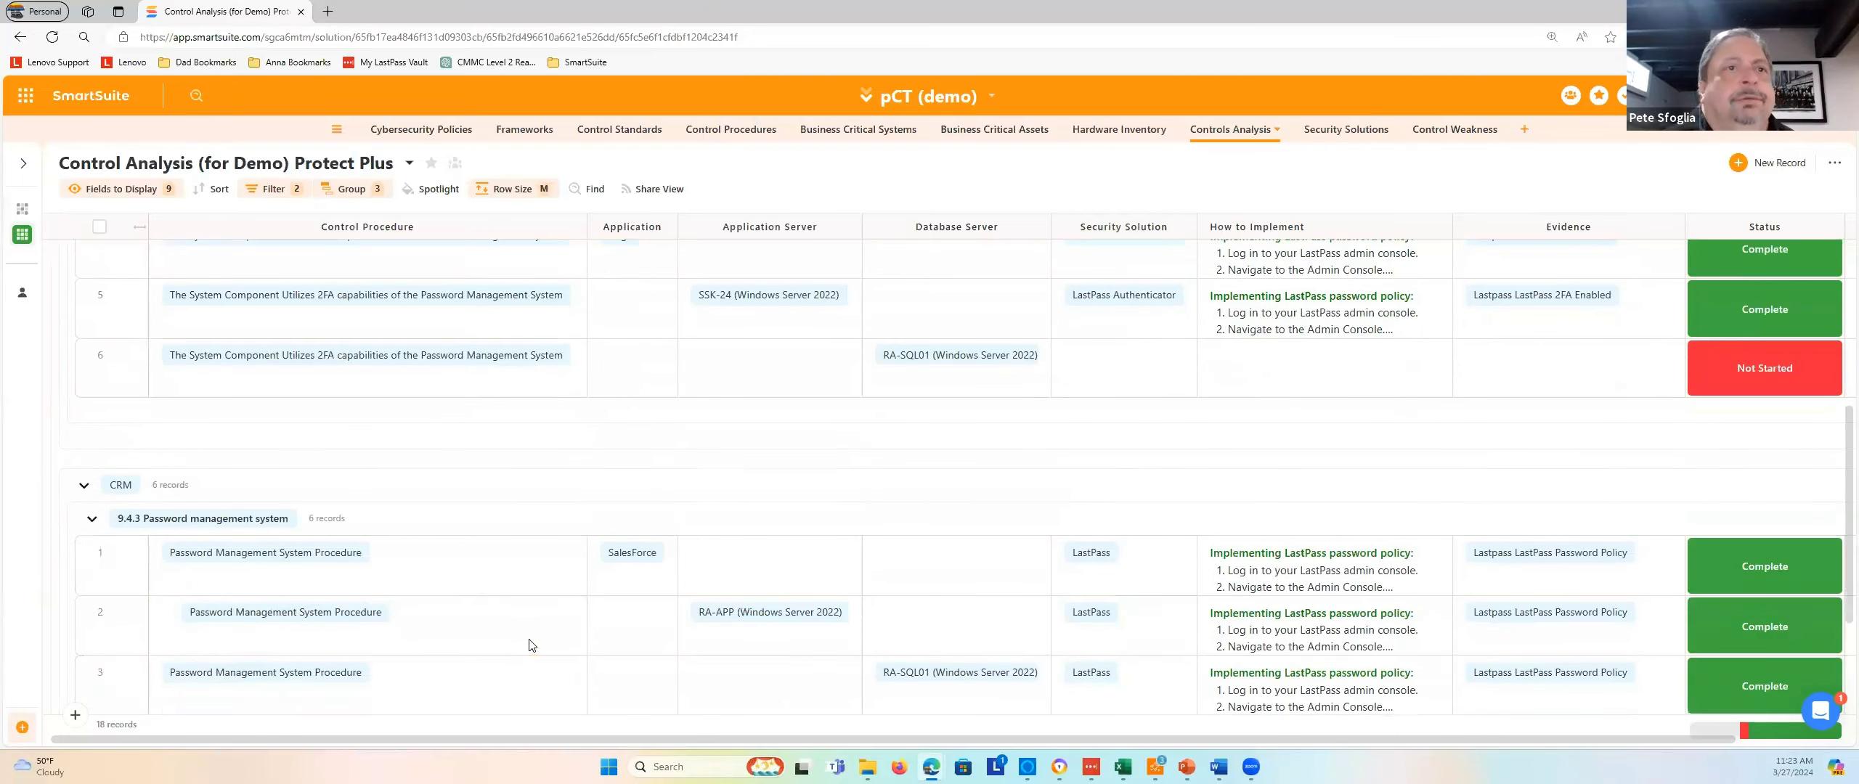
scroll(530, 643, "down", 2)
scroll(530, 643, "up", 4)
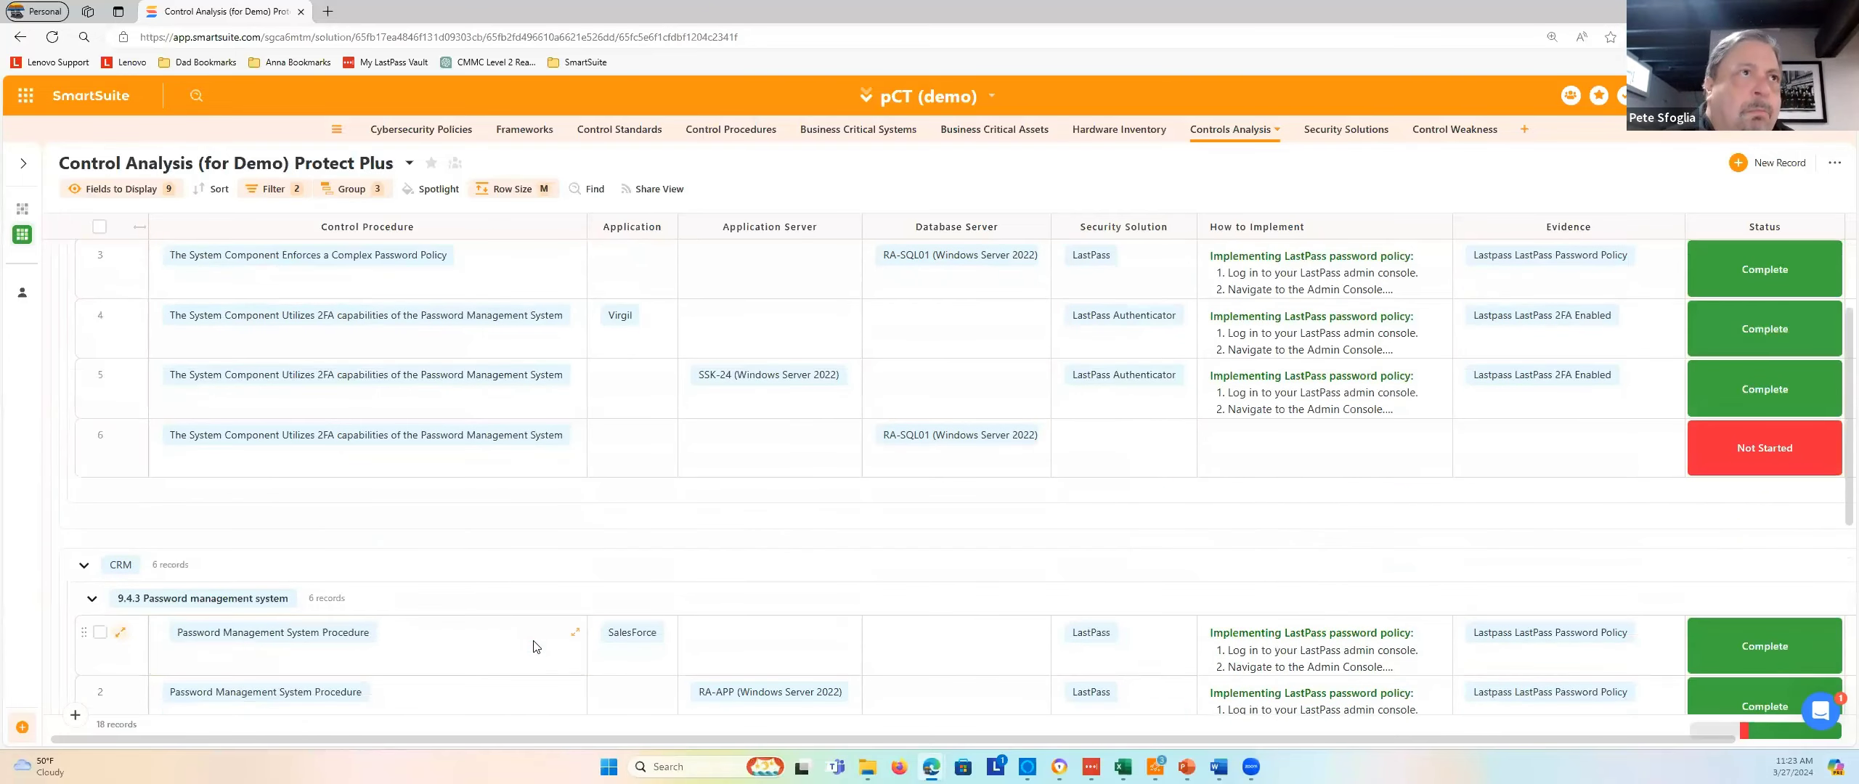
scroll(535, 646, "up", 2)
scroll(539, 645, "up", 4)
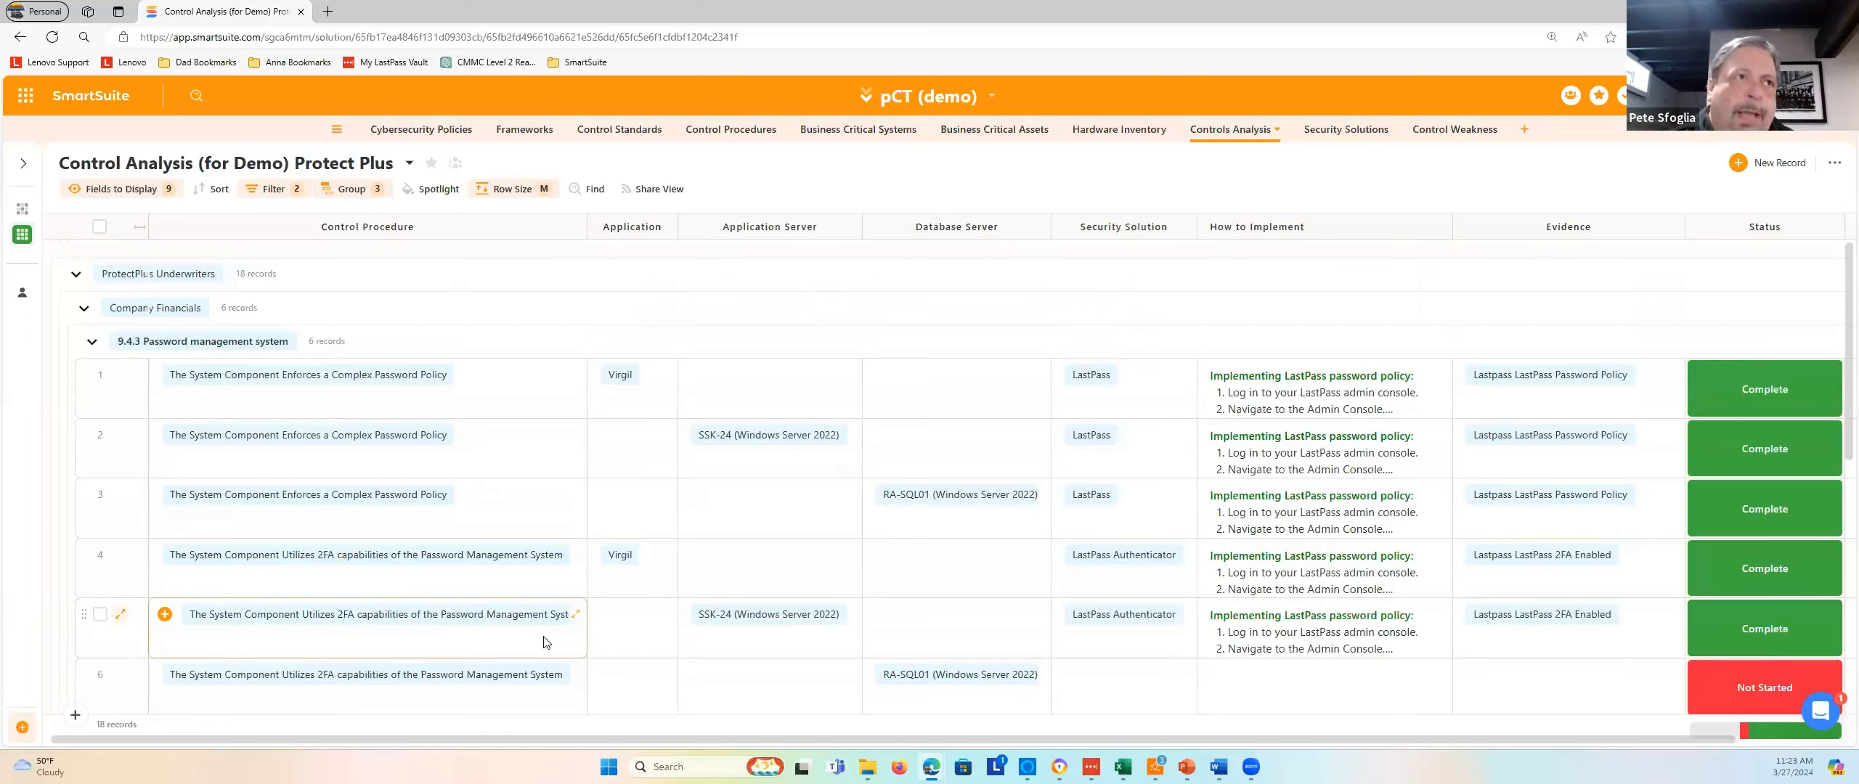
left_click(593, 655)
left_click(409, 522)
left_click(402, 557)
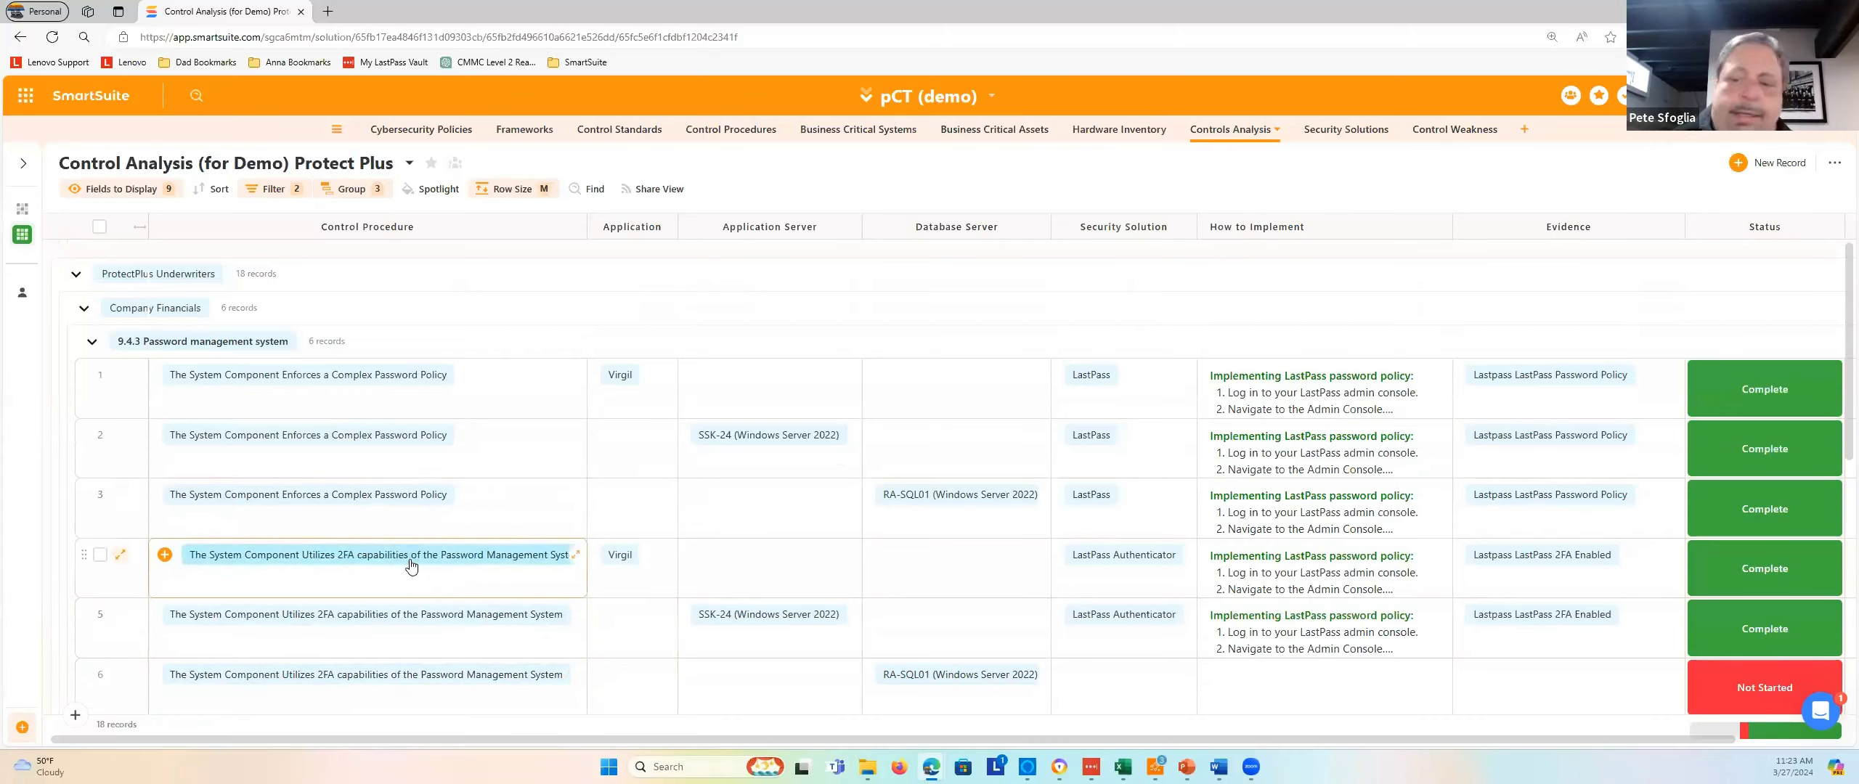
key("Up")
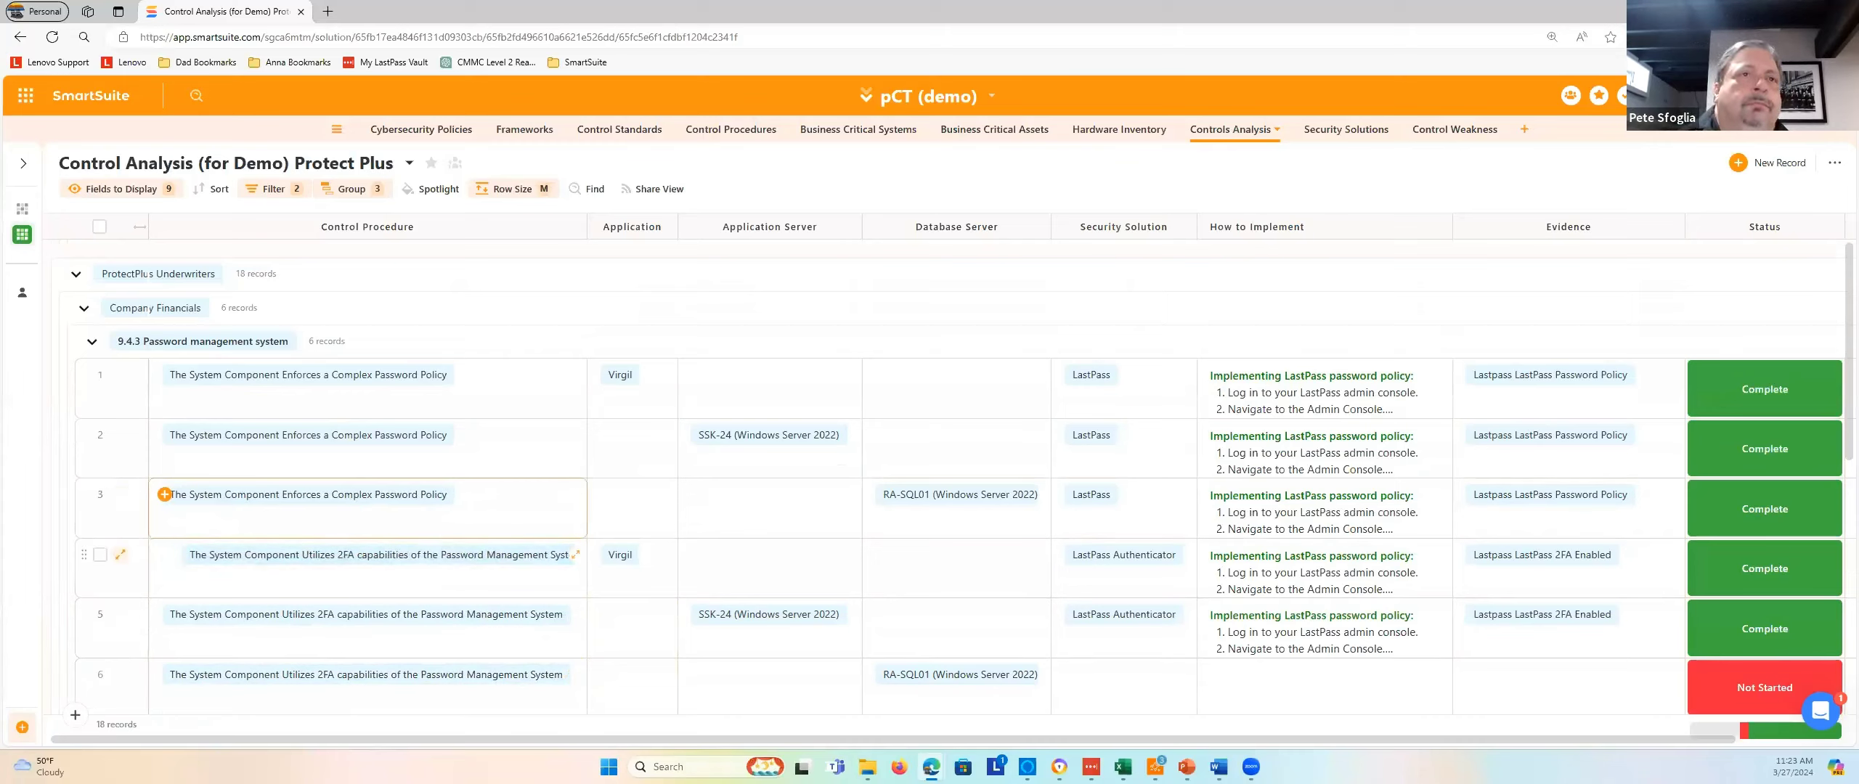
right_click(494, 559)
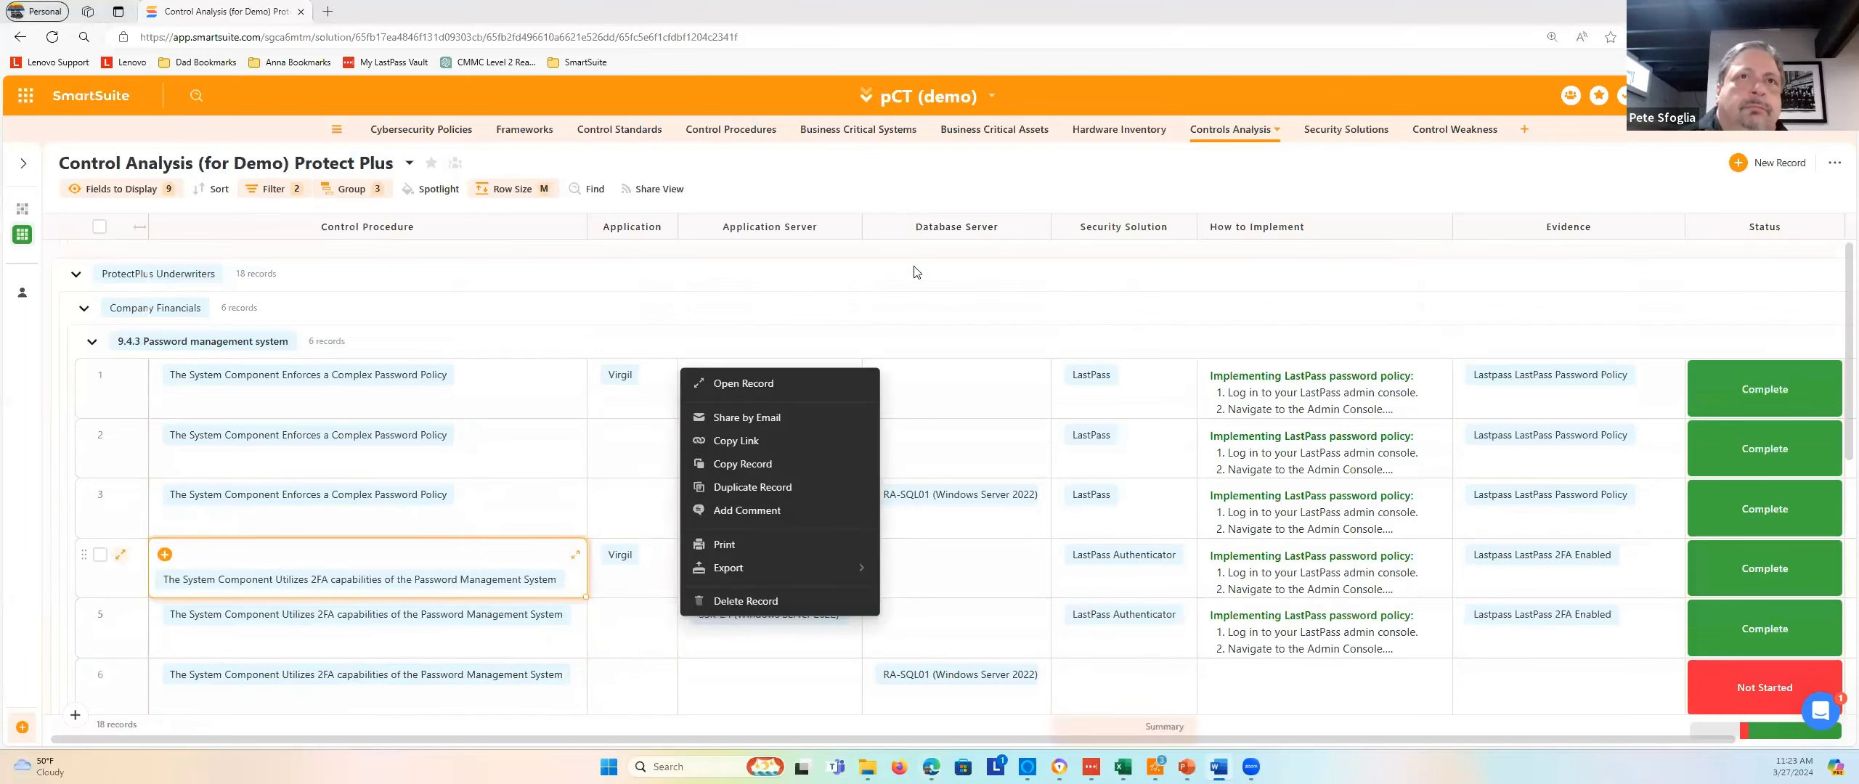
left_click(976, 307)
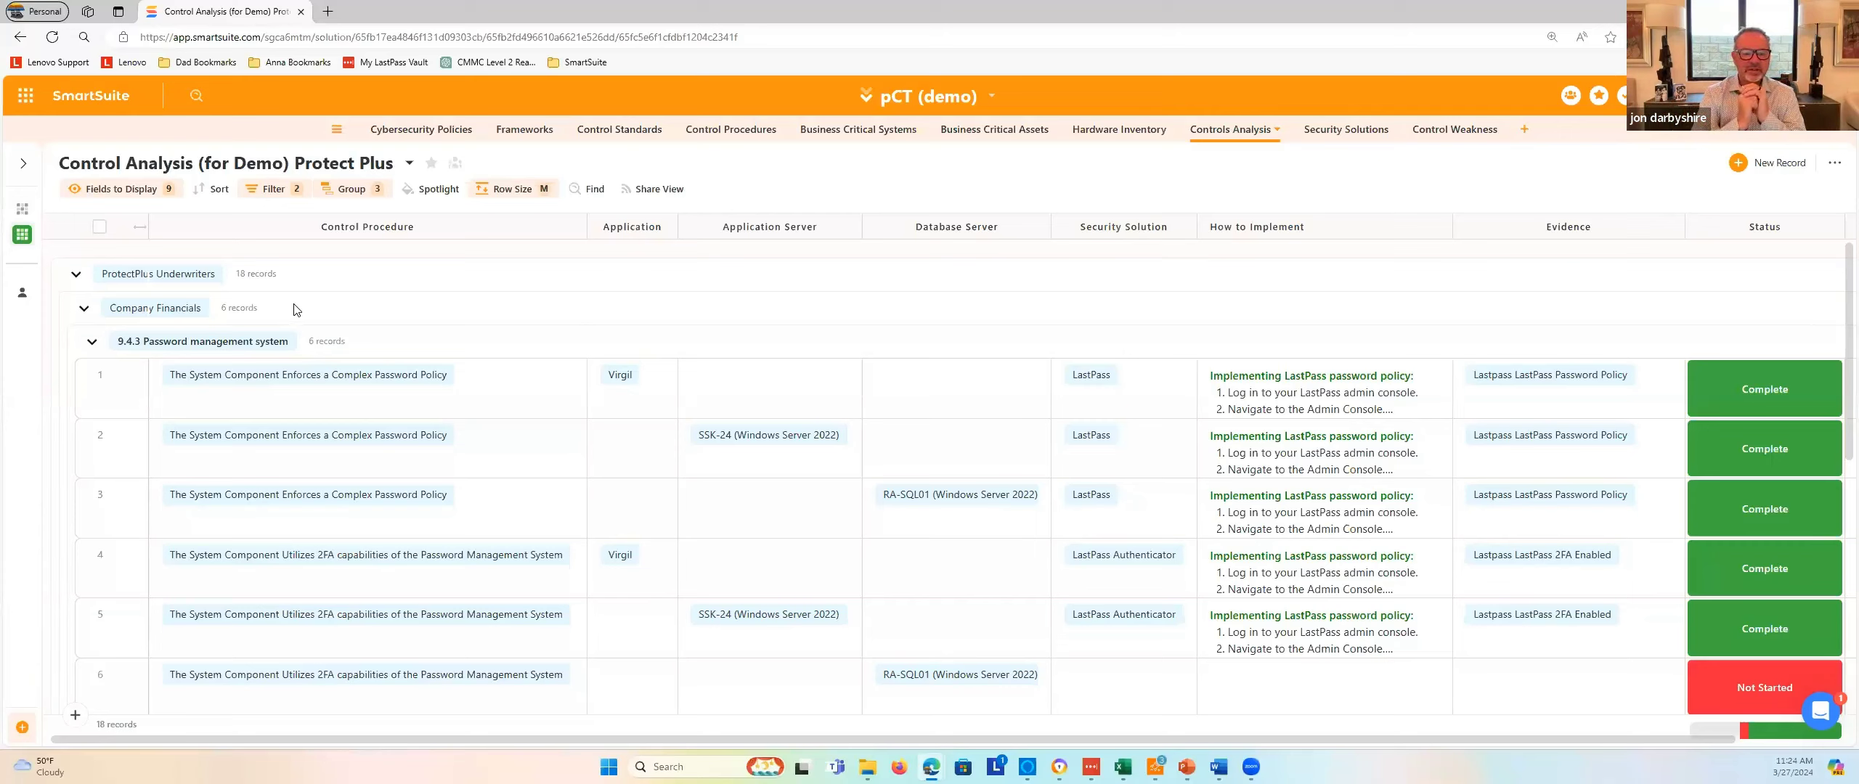
Collapse and re-expand the ProtectPlus Underwriters group to show its nested records
left_click(75, 273)
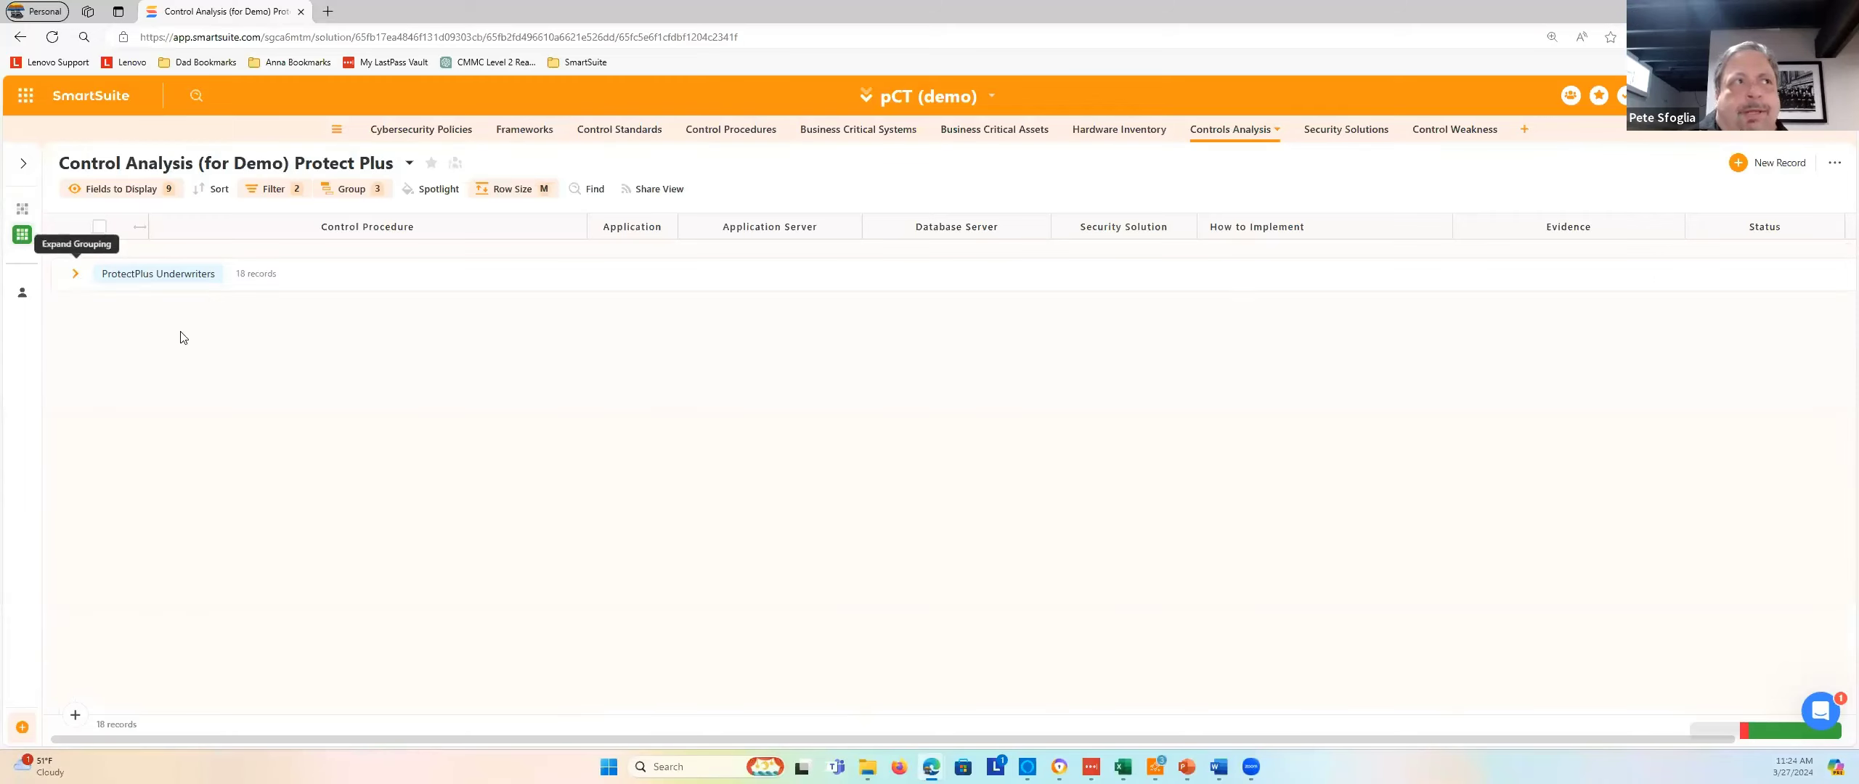
left_click(76, 274)
left_click(77, 276)
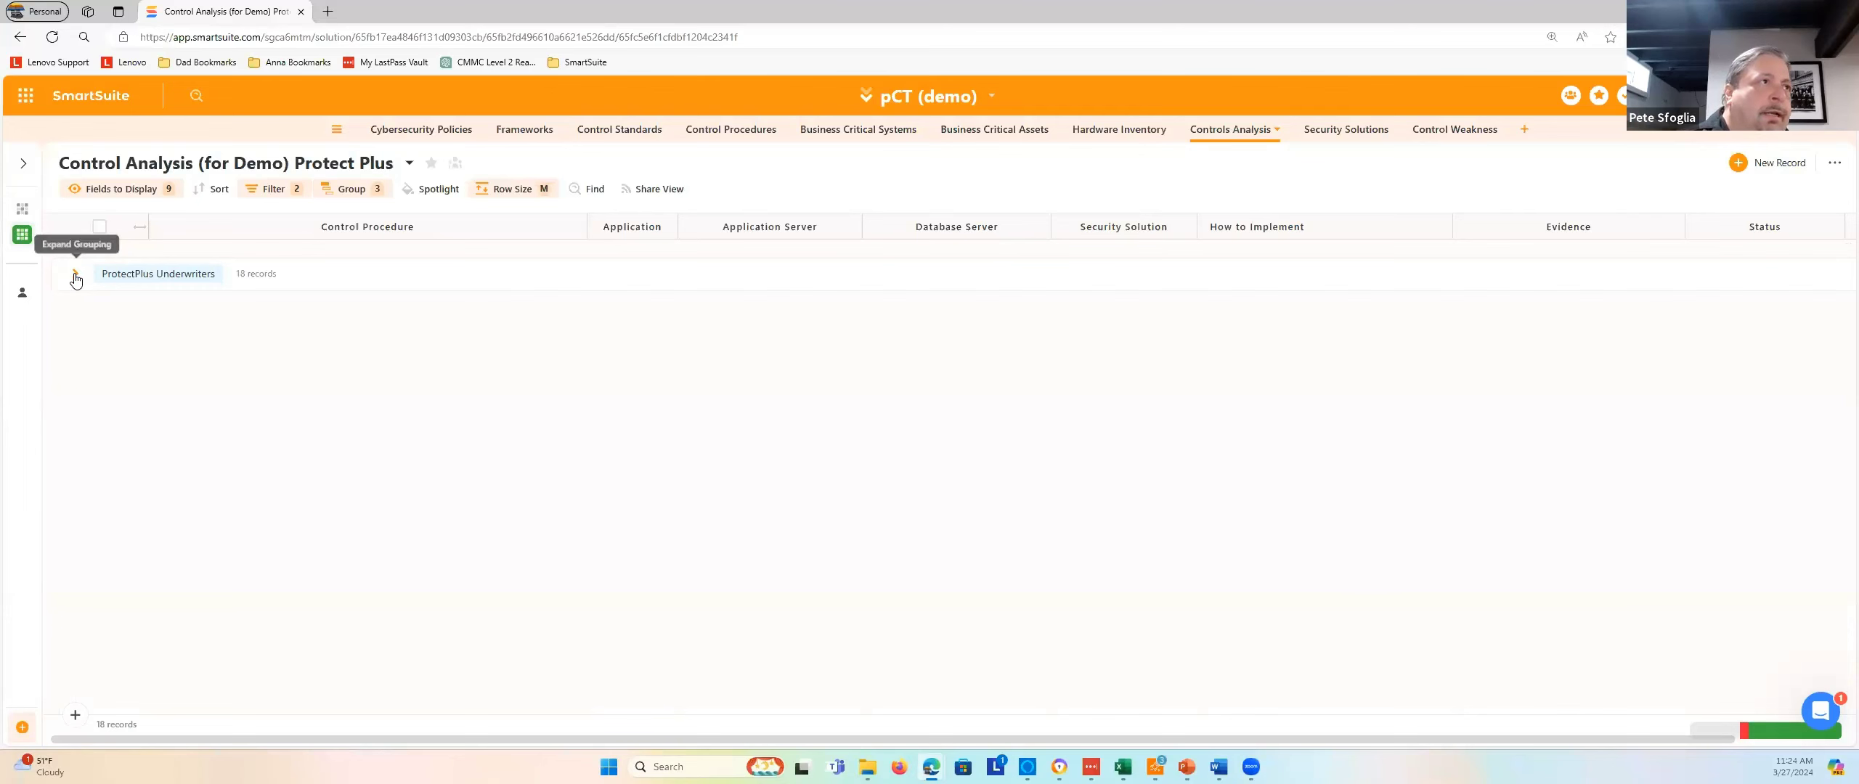
left_click(75, 276)
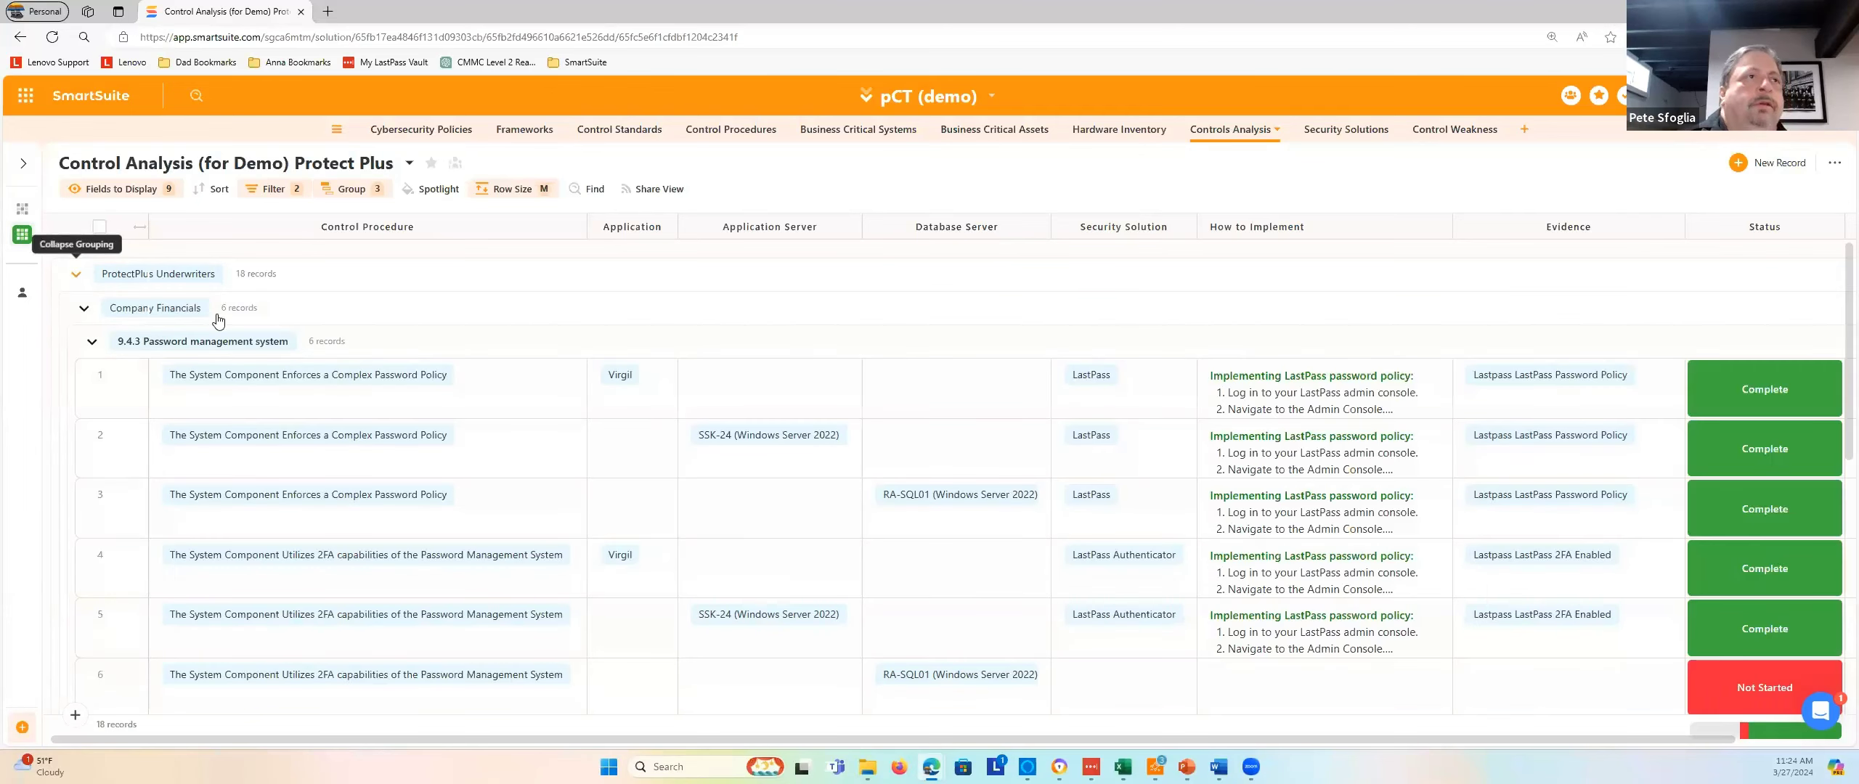
Look over the CRM group's password management procedures and return to the Company Financials records at the start of the table
scroll(323, 553, "down", 3)
scroll(325, 570, "down", 1)
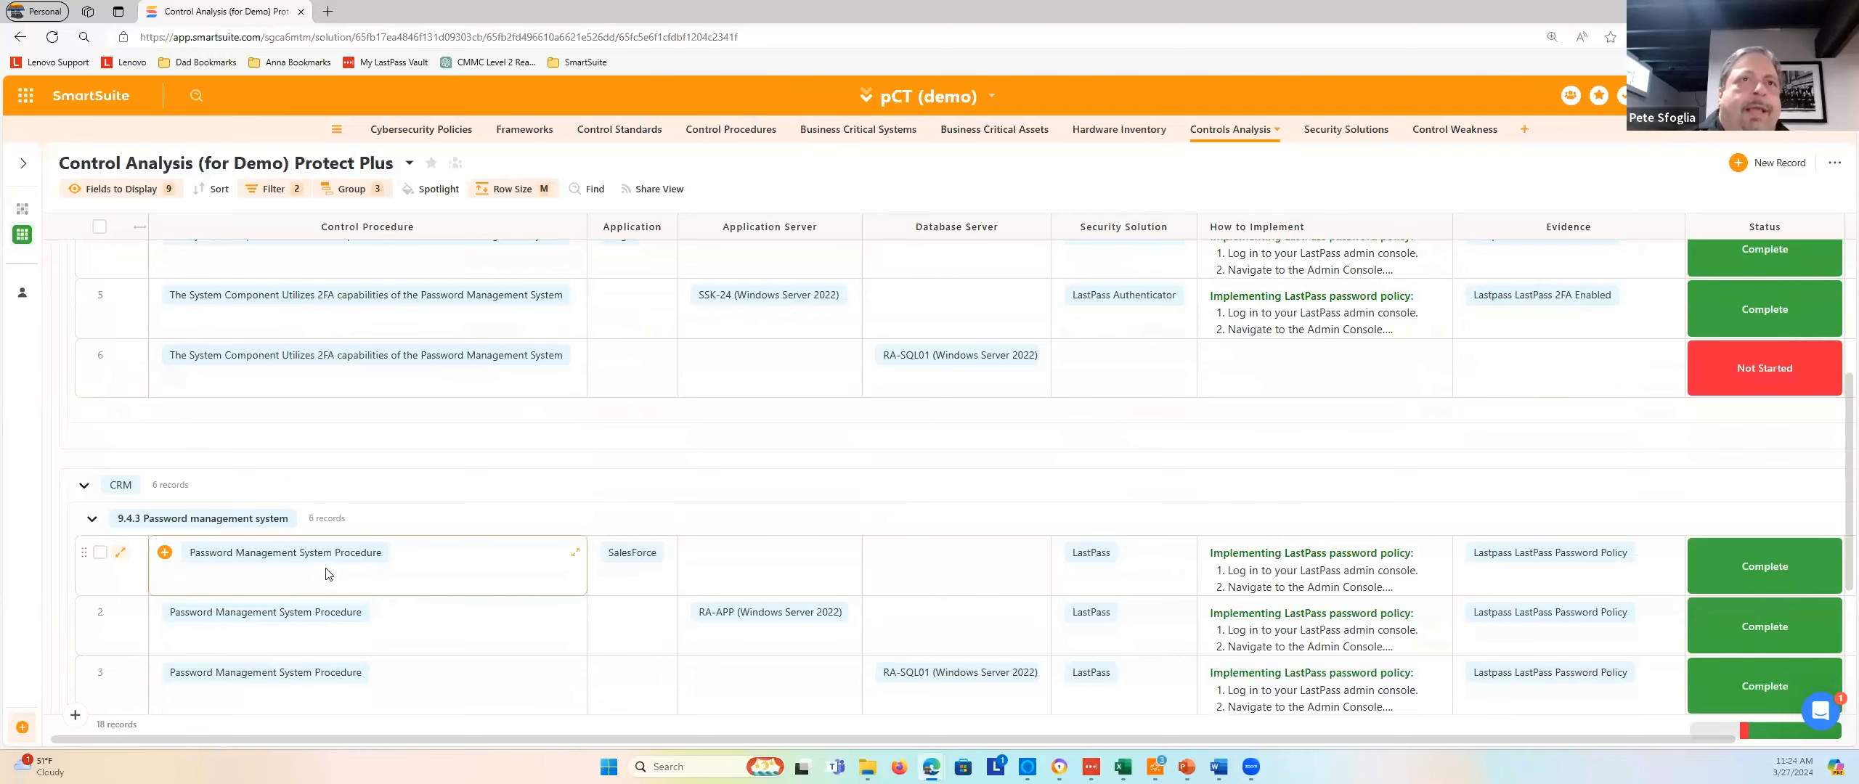
scroll(326, 573, "up", 2)
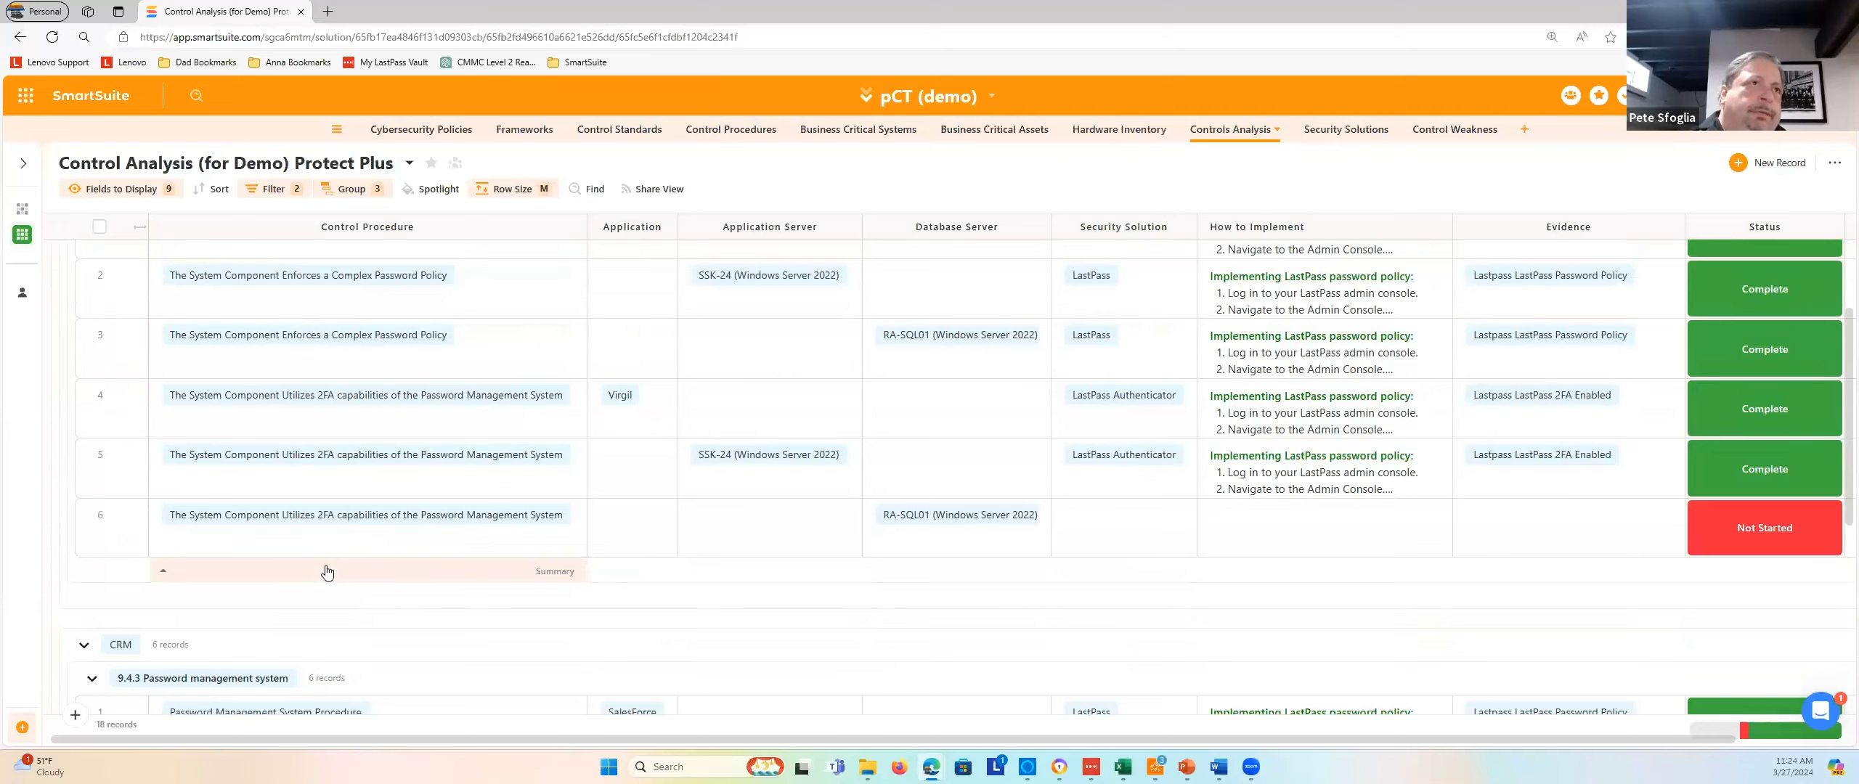
left_click(475, 281)
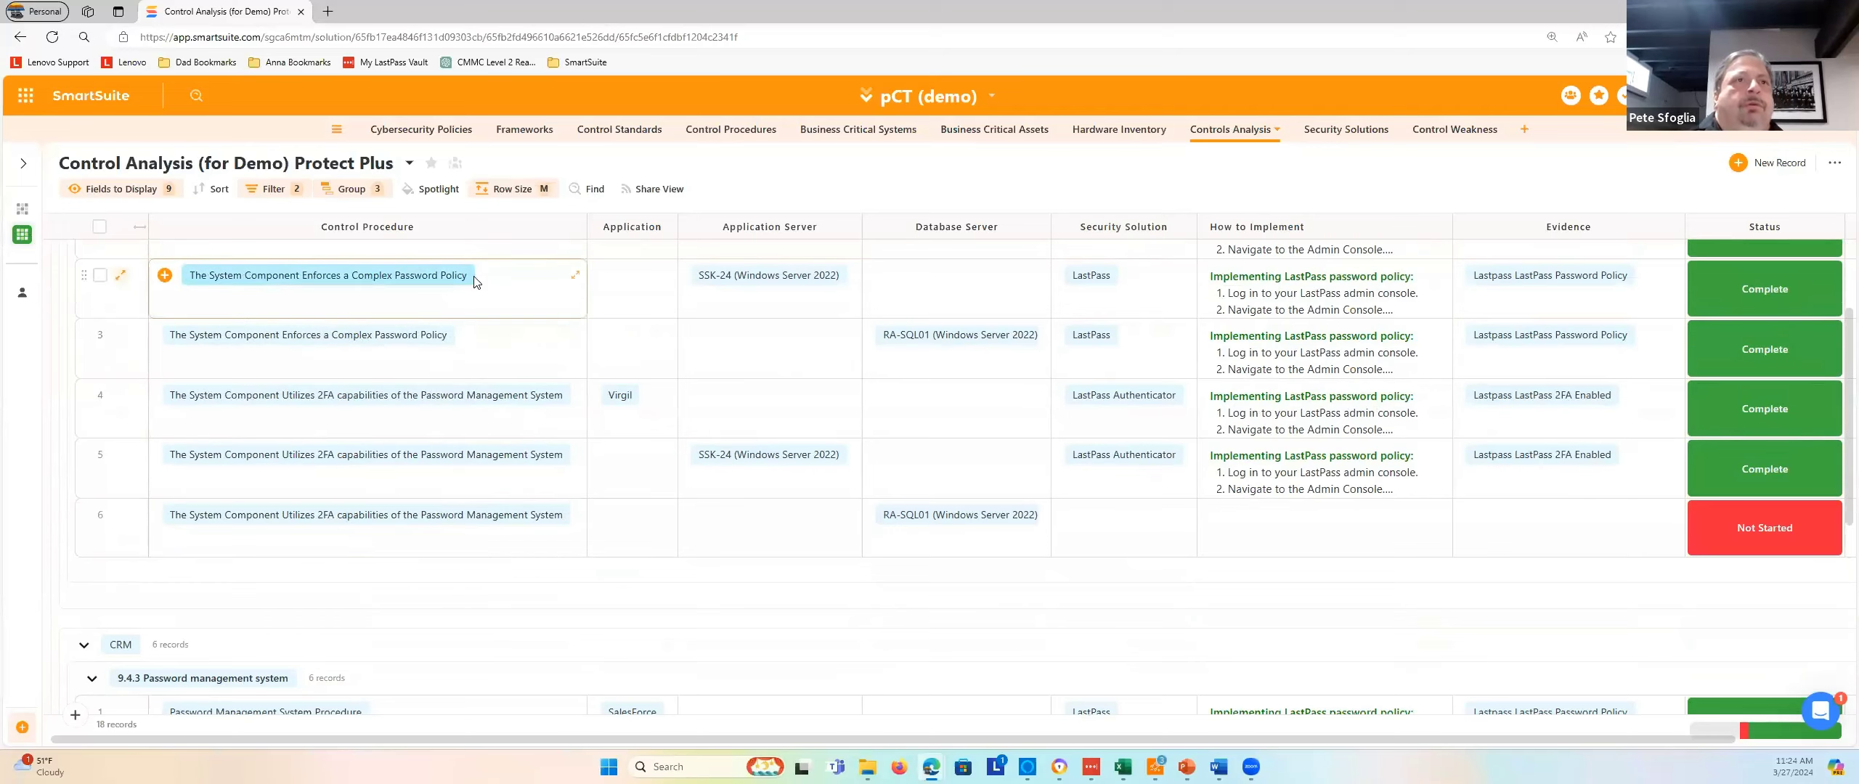
scroll(475, 281, "up", 2)
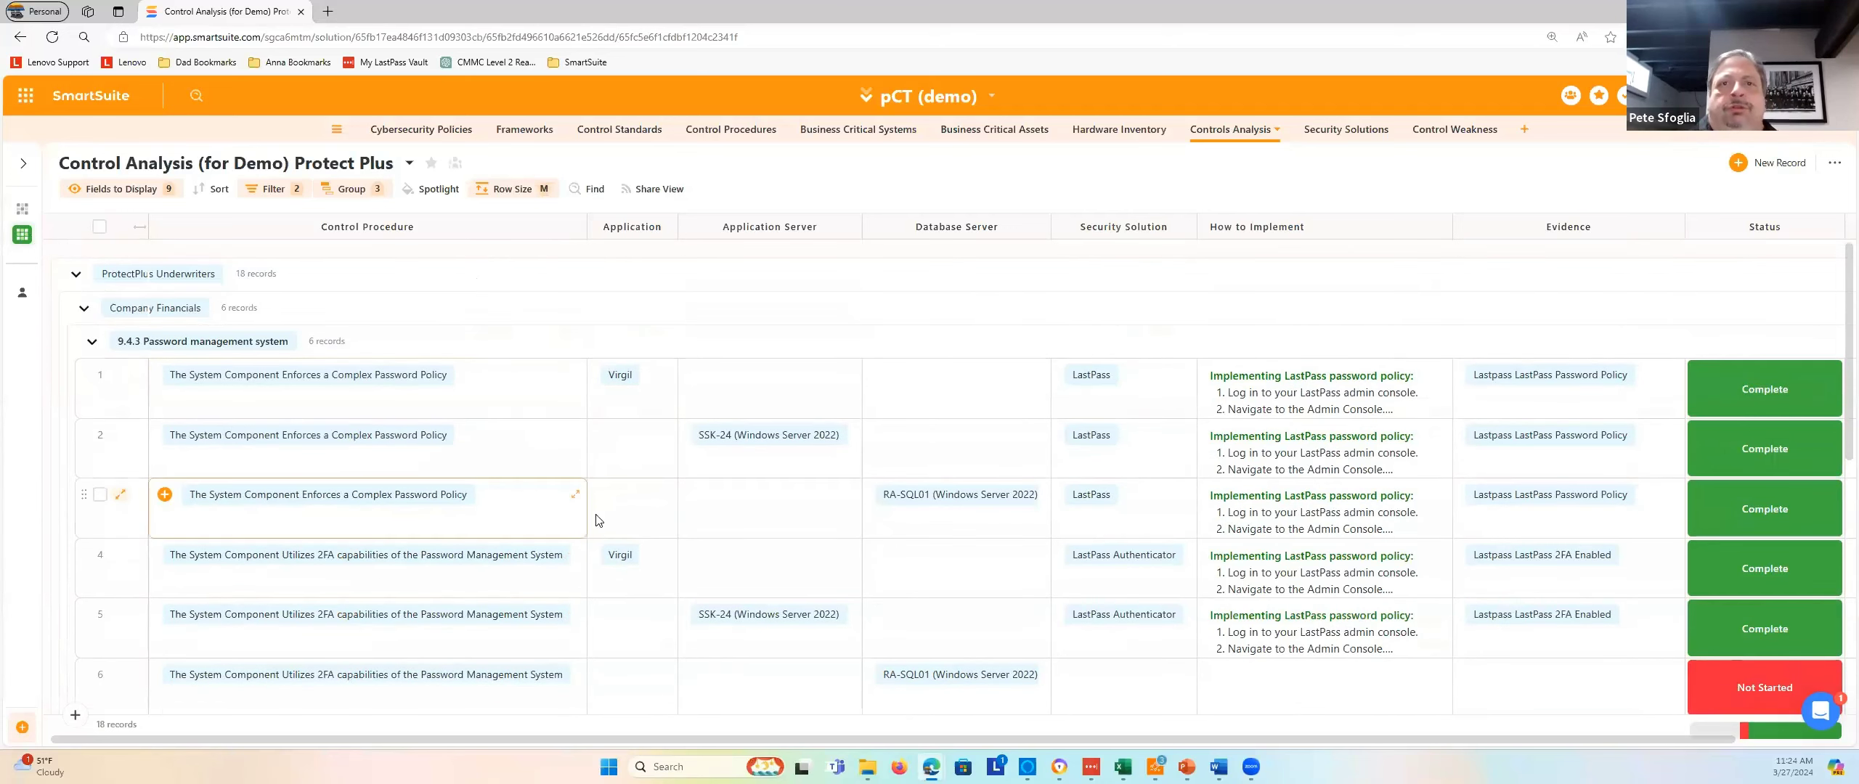
Examine the complex password policy and 2FA control procedures row by row under Company Financials, 9.4.3 Password management system
left_click(299, 554)
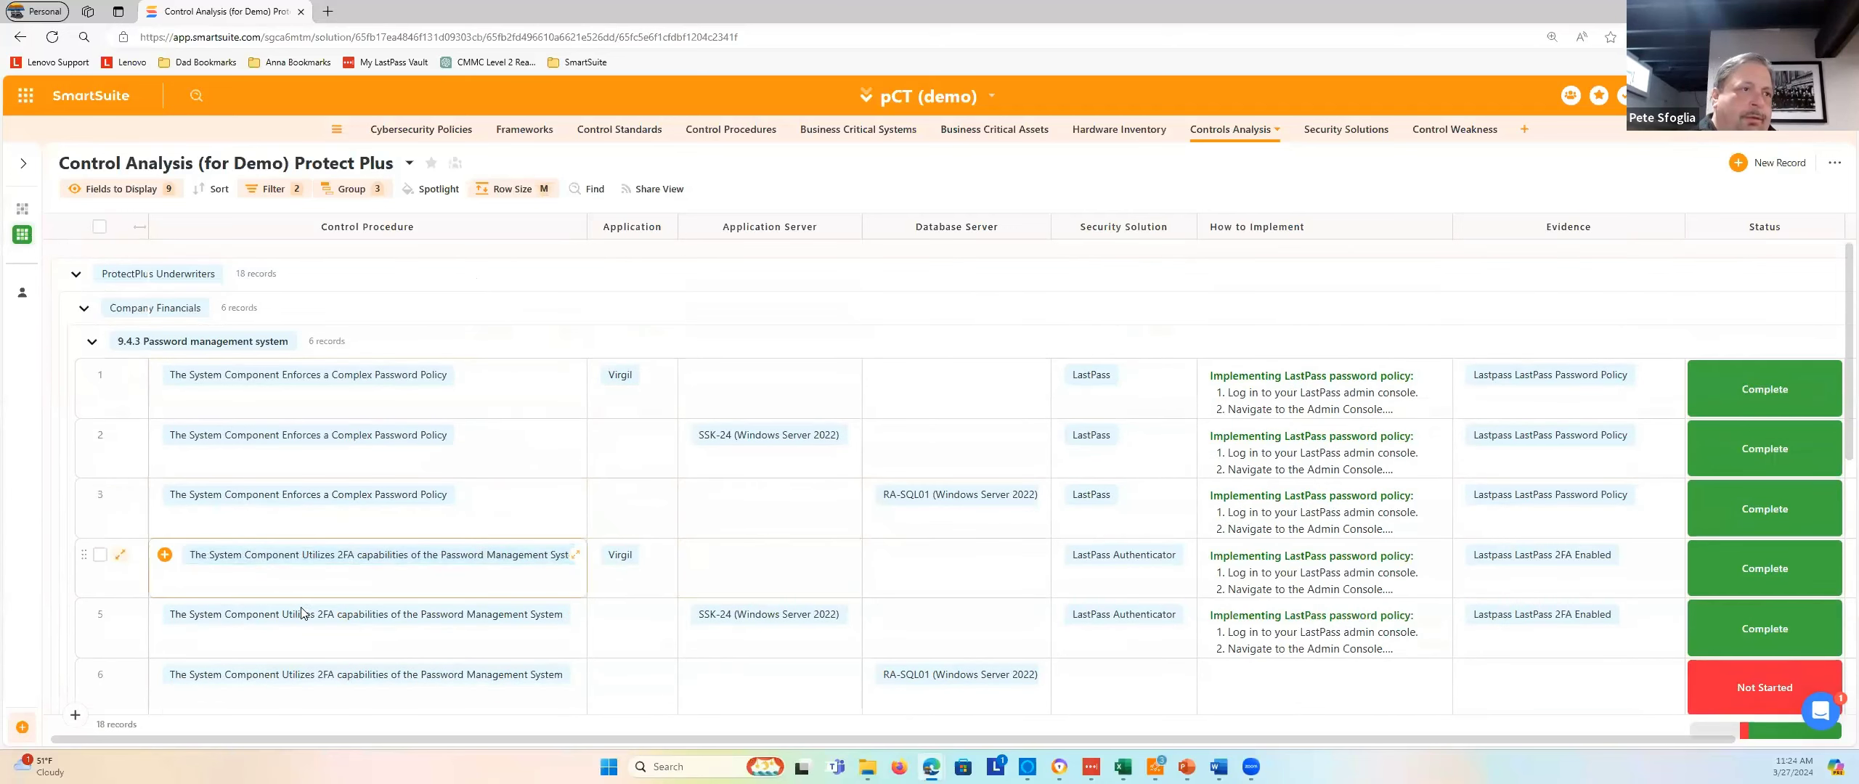
key("Up")
key("Up")
key("Up")
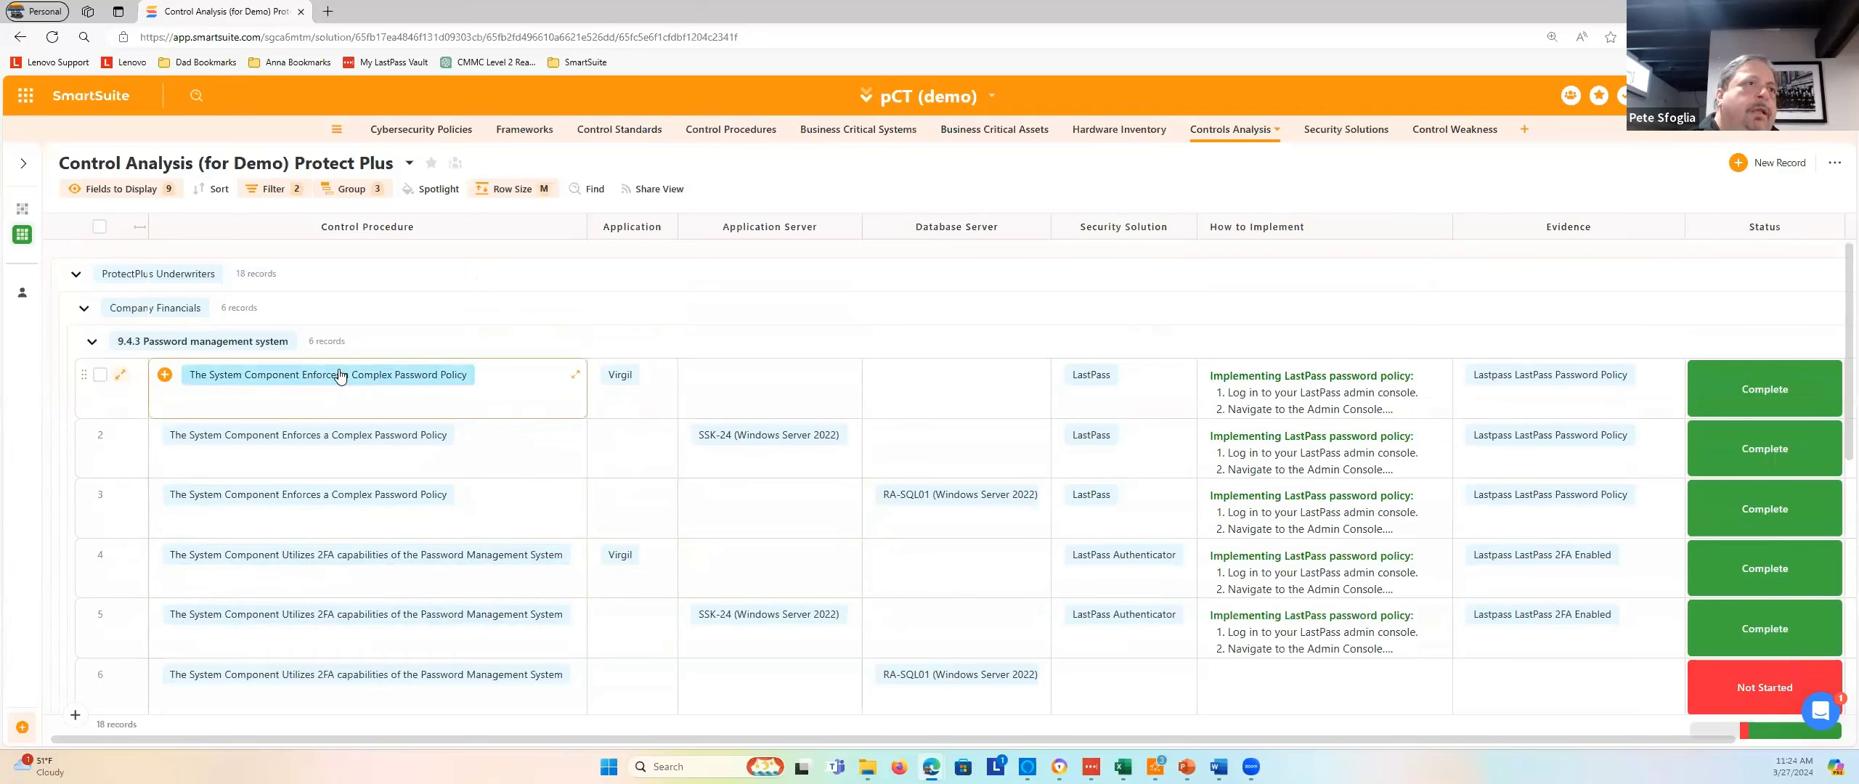
key("Down")
key("Down")
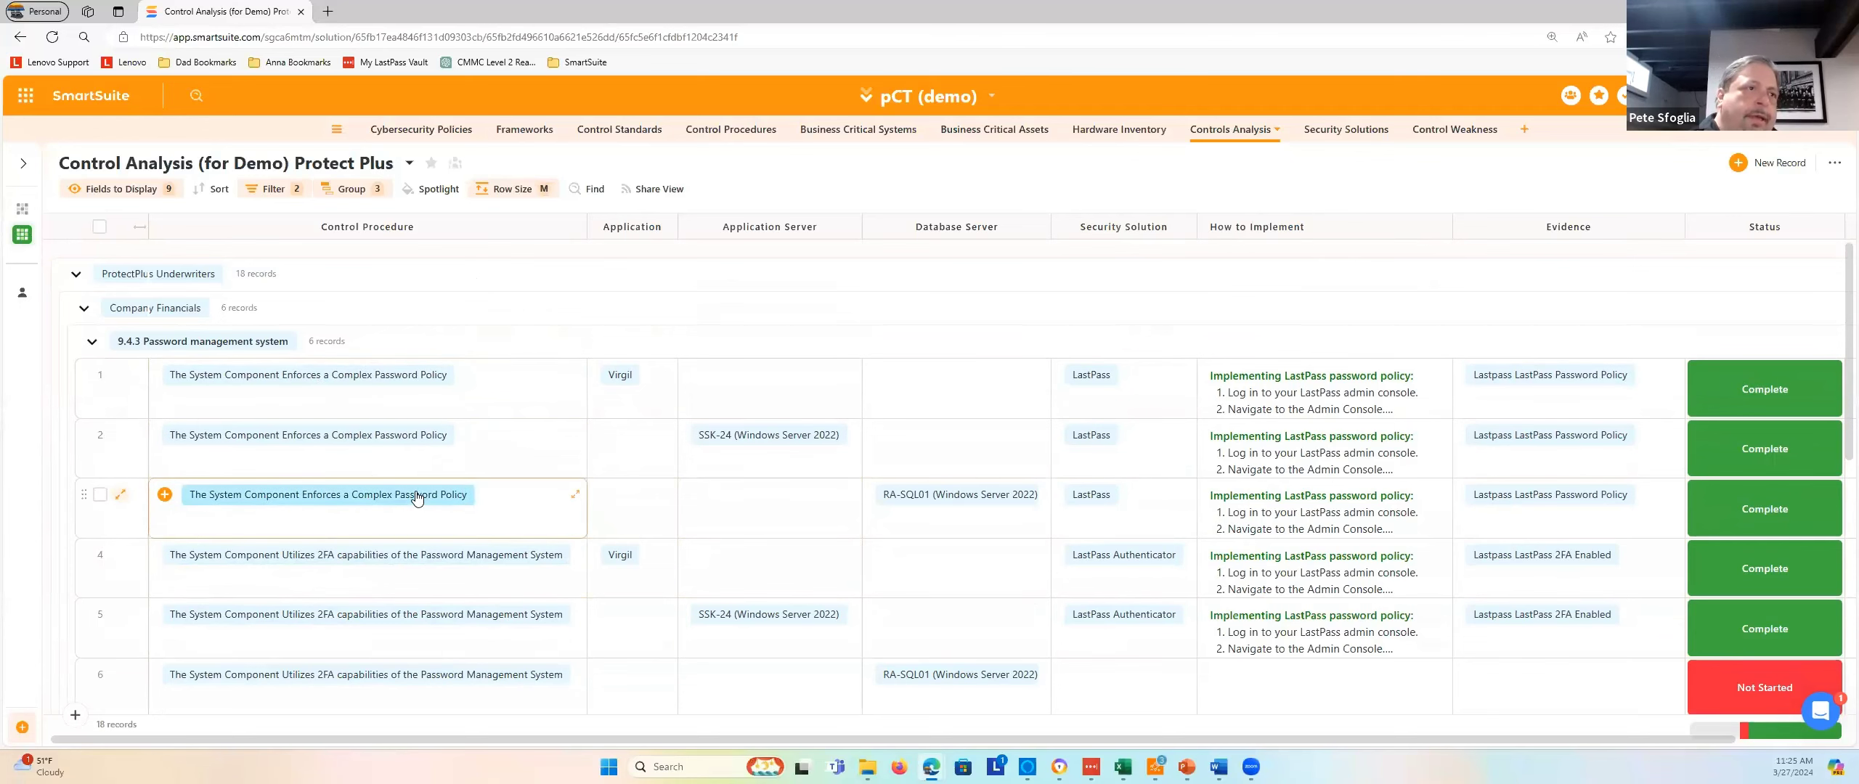
key("Down")
key("Down")
key("Down")
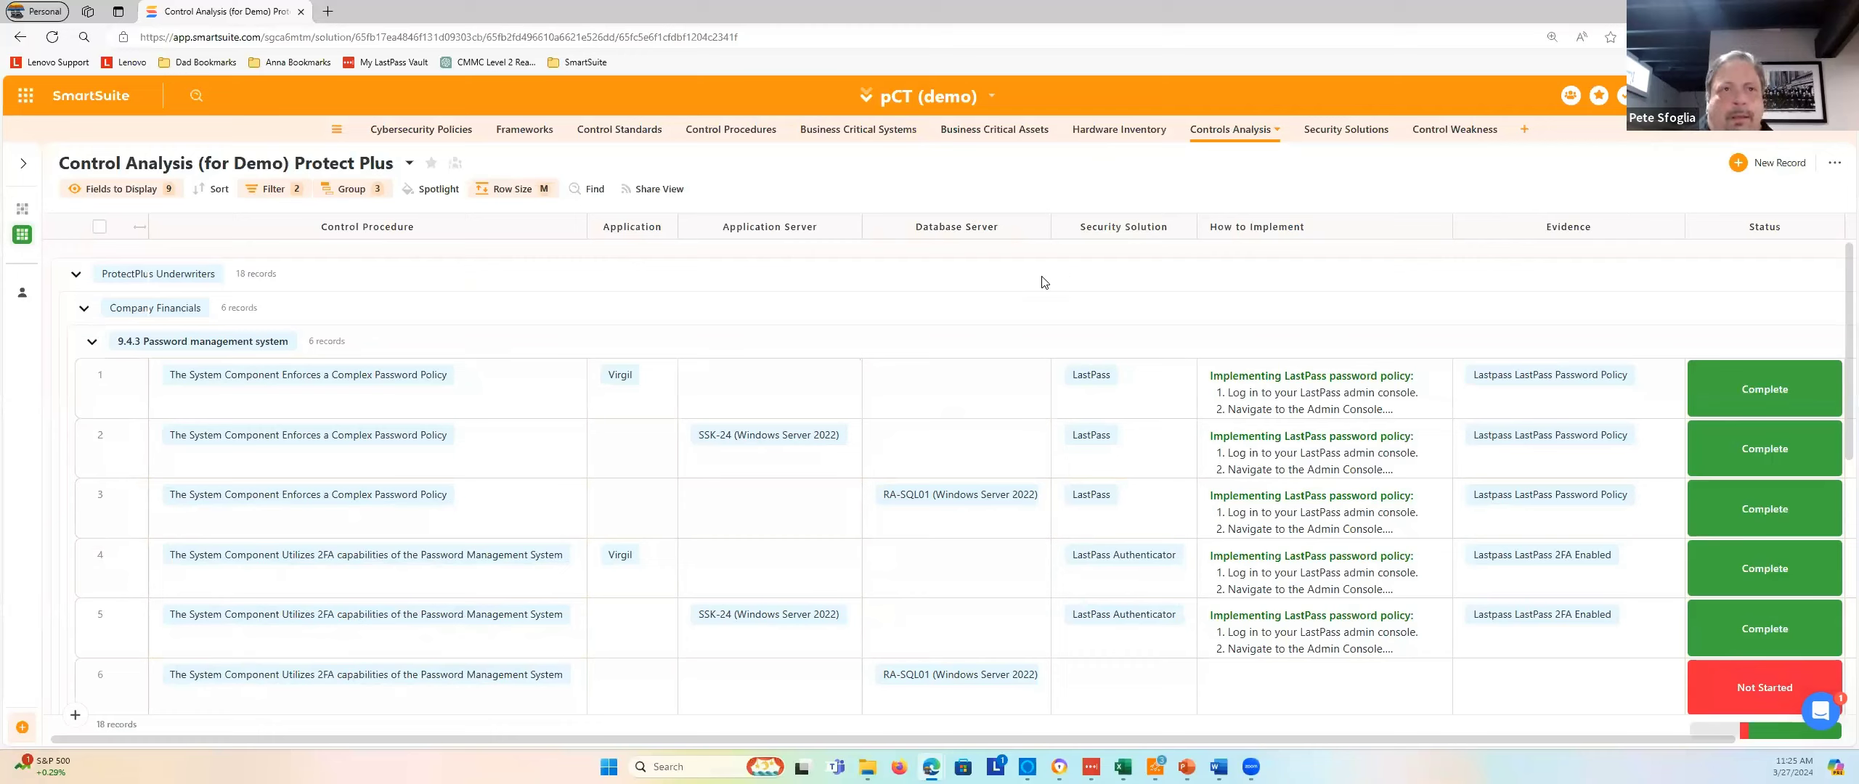
Browse the linkable security solutions for the first Company Financials procedure, and read its full How to Implement instructions for LastPass
left_click(1149, 372)
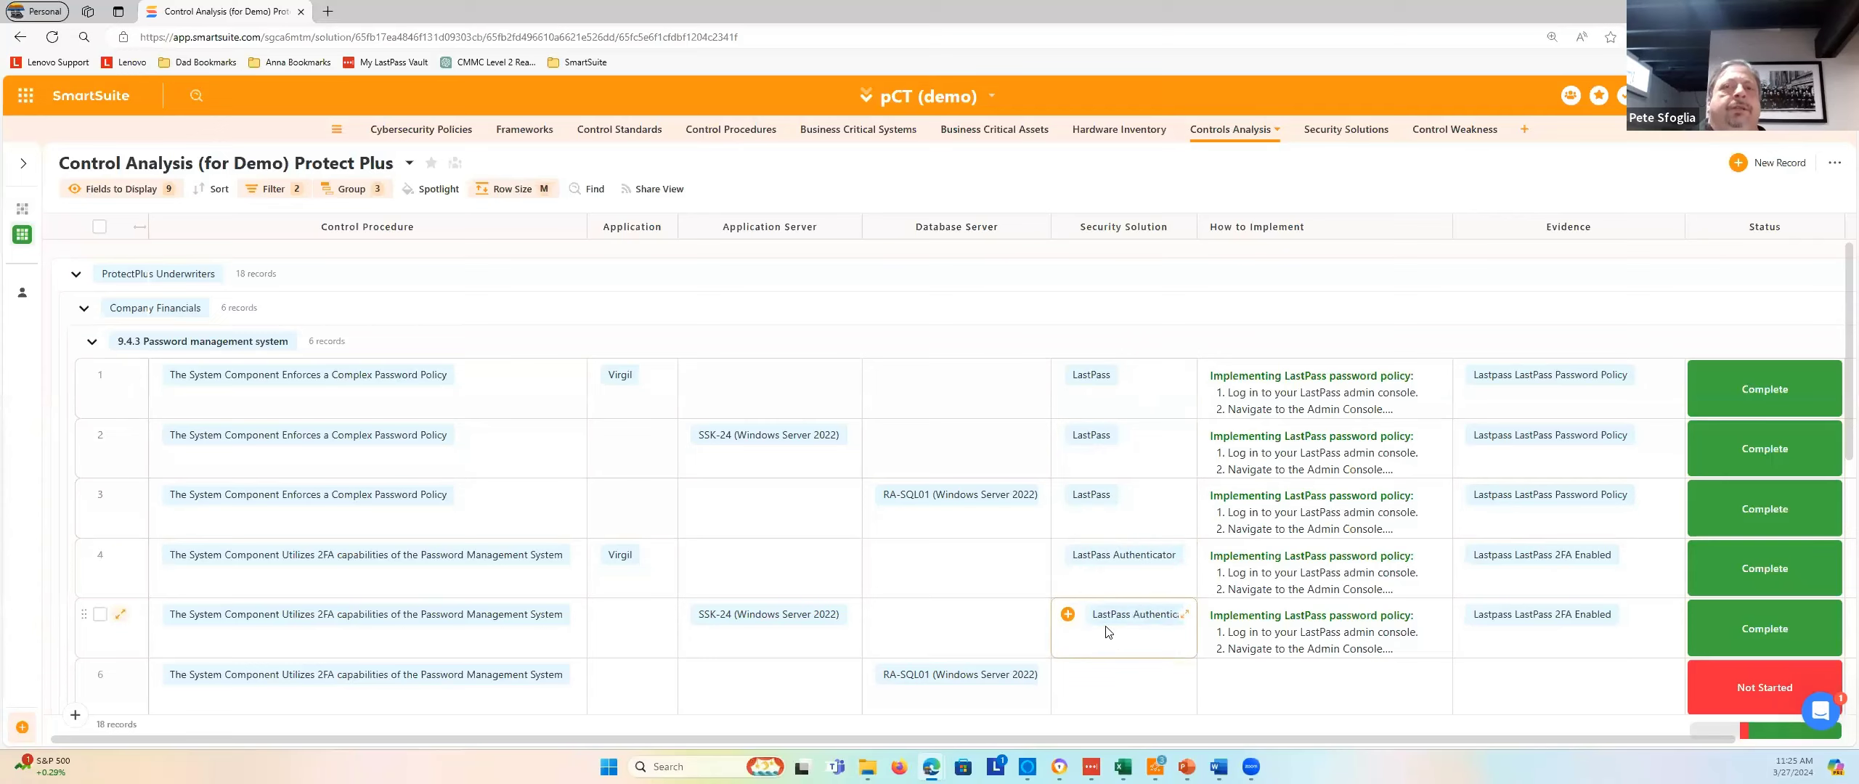
left_click(1070, 379)
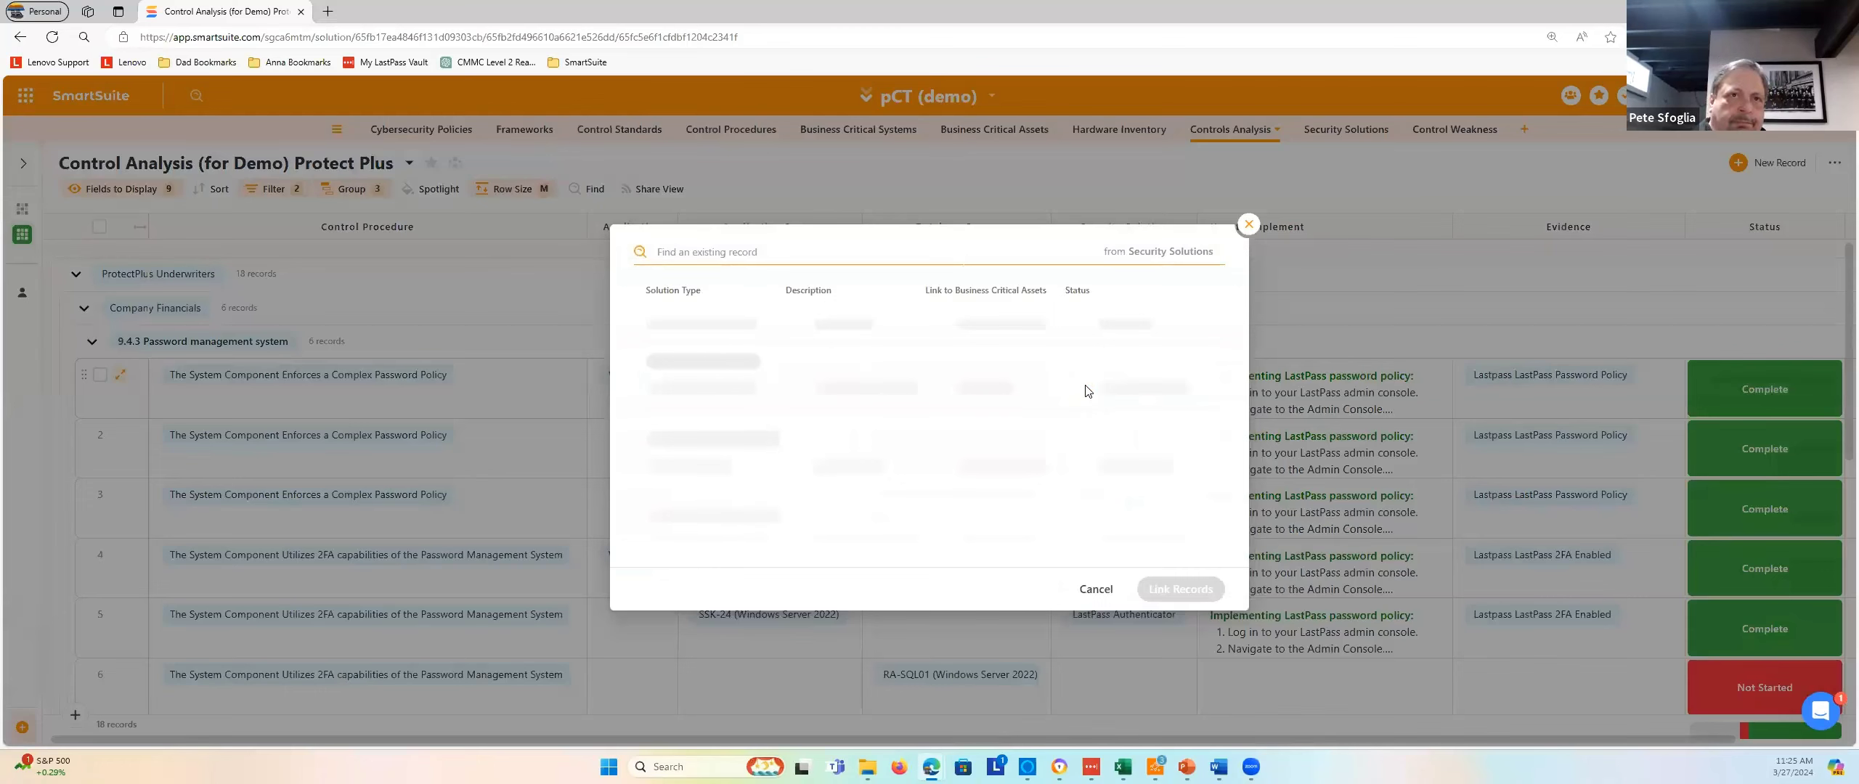
scroll(1025, 369, "down", 6)
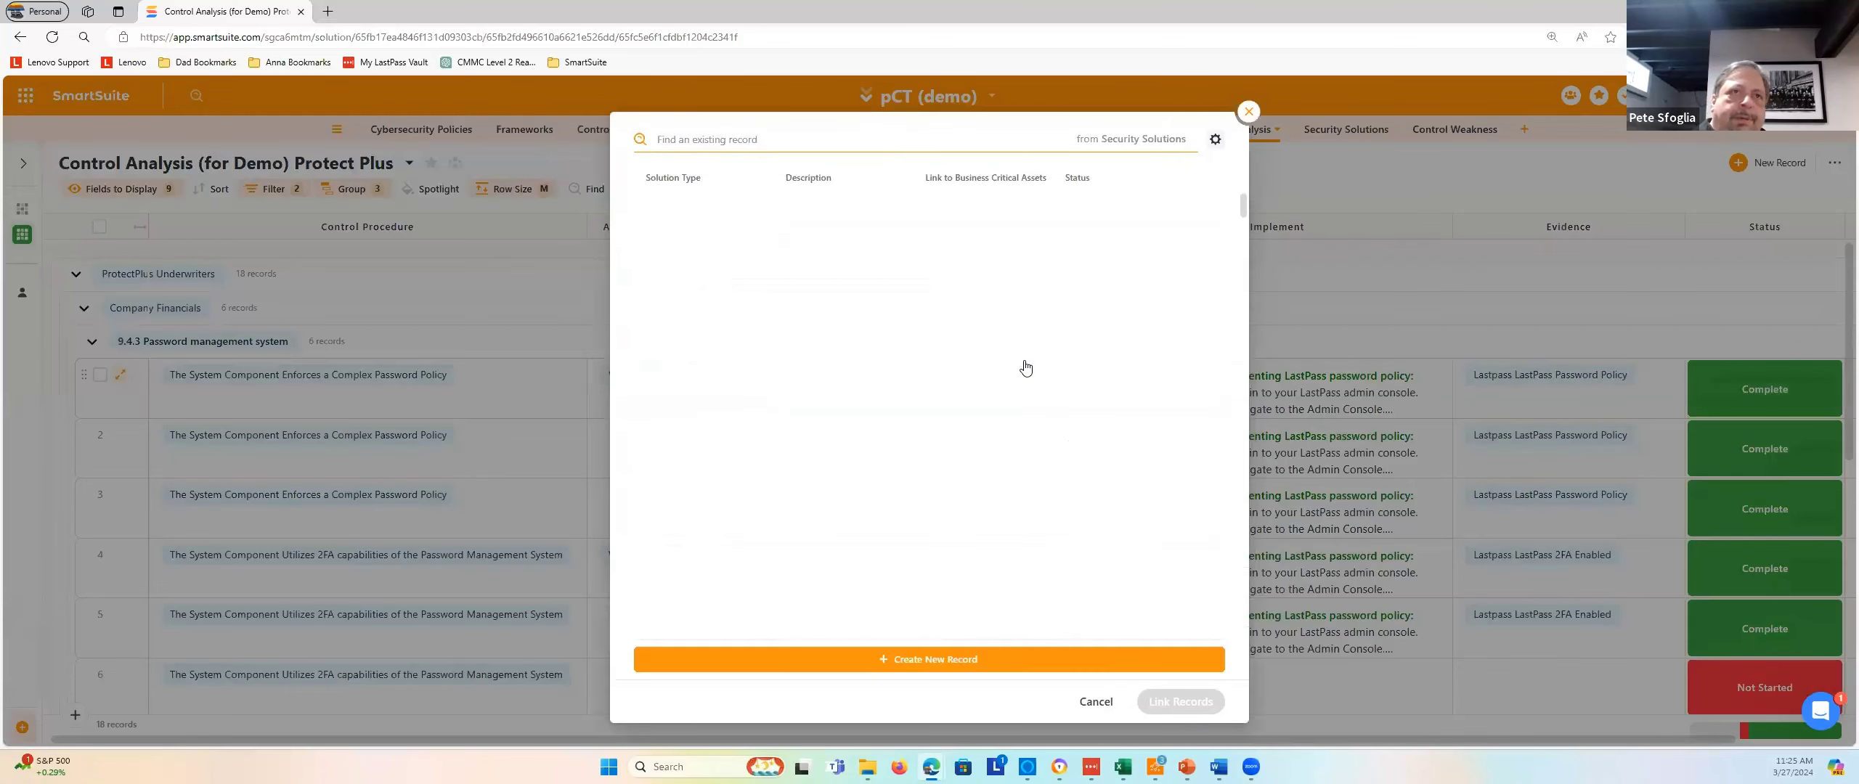
left_click(1247, 113)
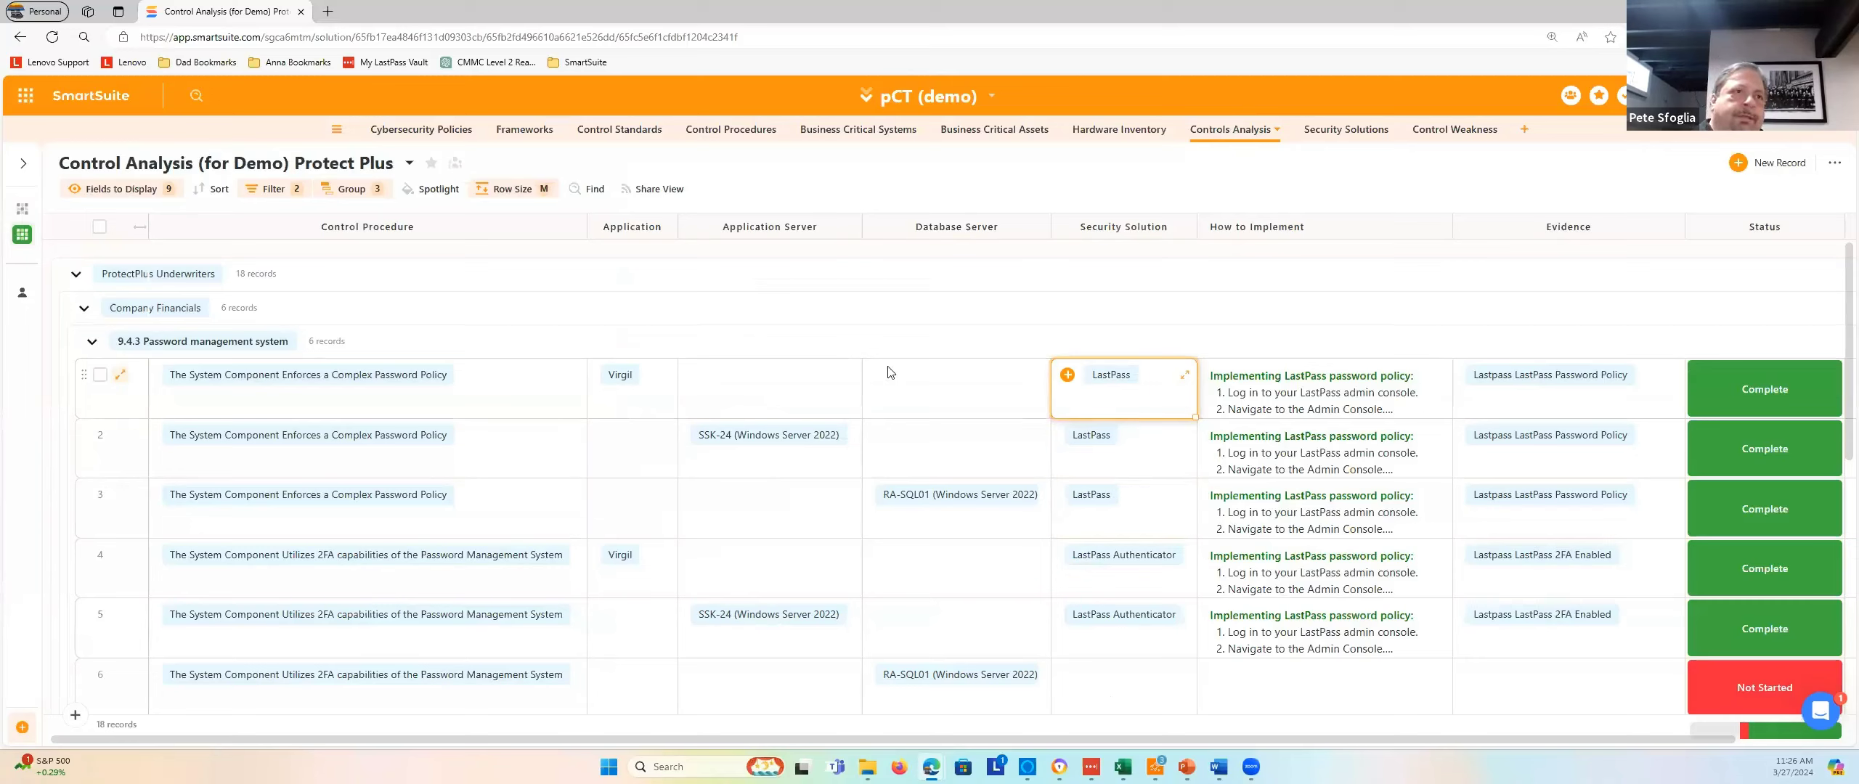
left_click(1246, 378)
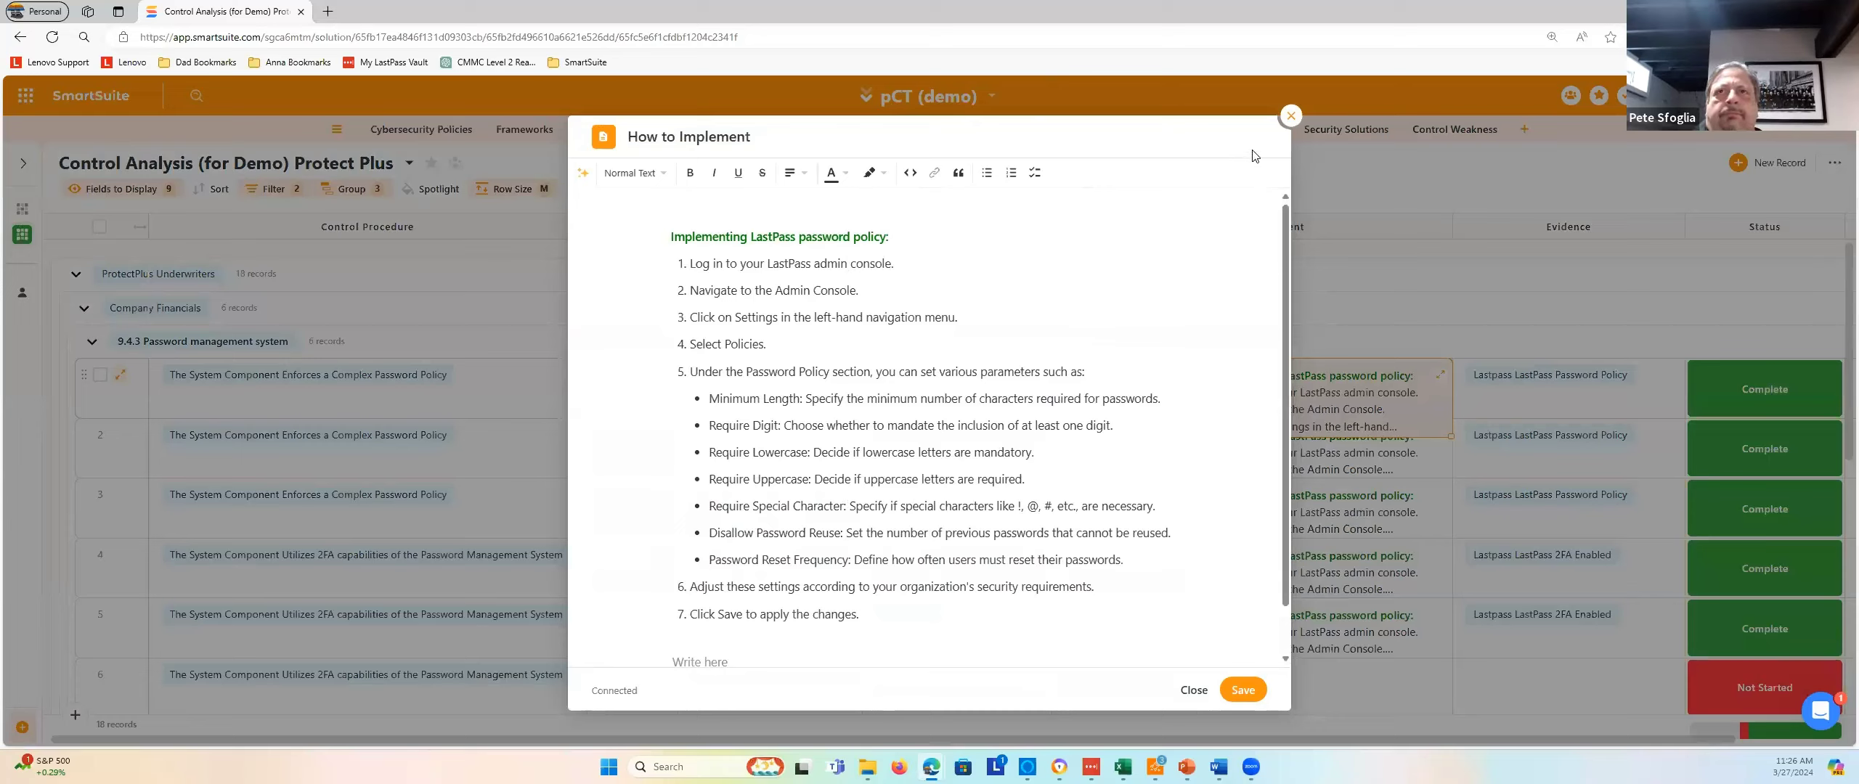
left_click(1291, 116)
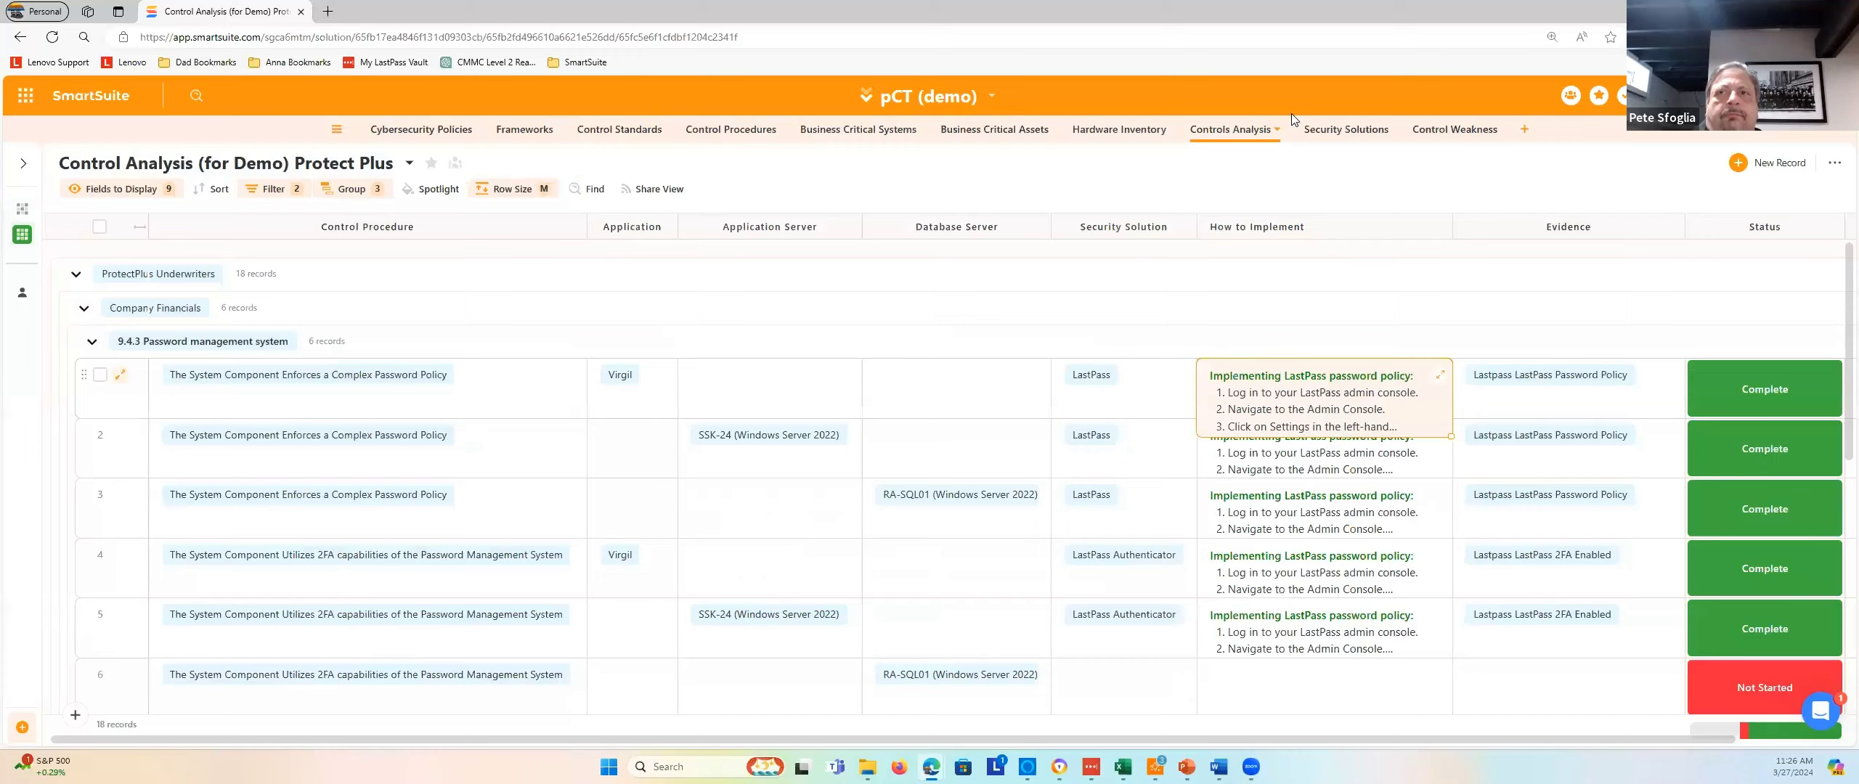
Open the first procedure's Lastpass LastPass Password Policy evidence artifact, review its status and linked controls, and close the record
left_click(1539, 377)
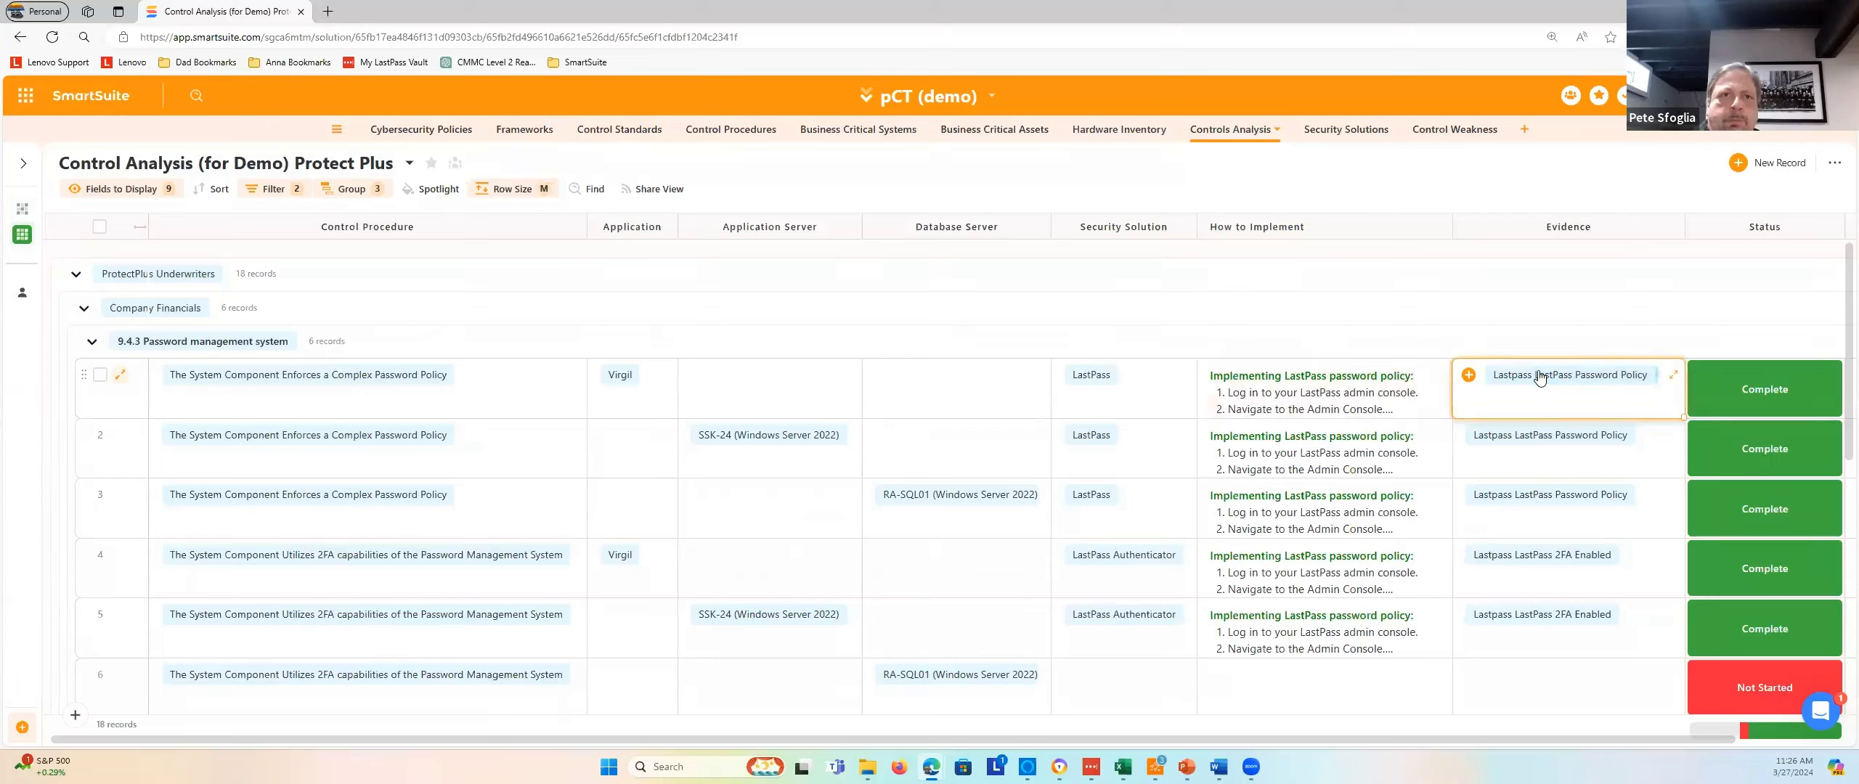
left_click(1537, 370)
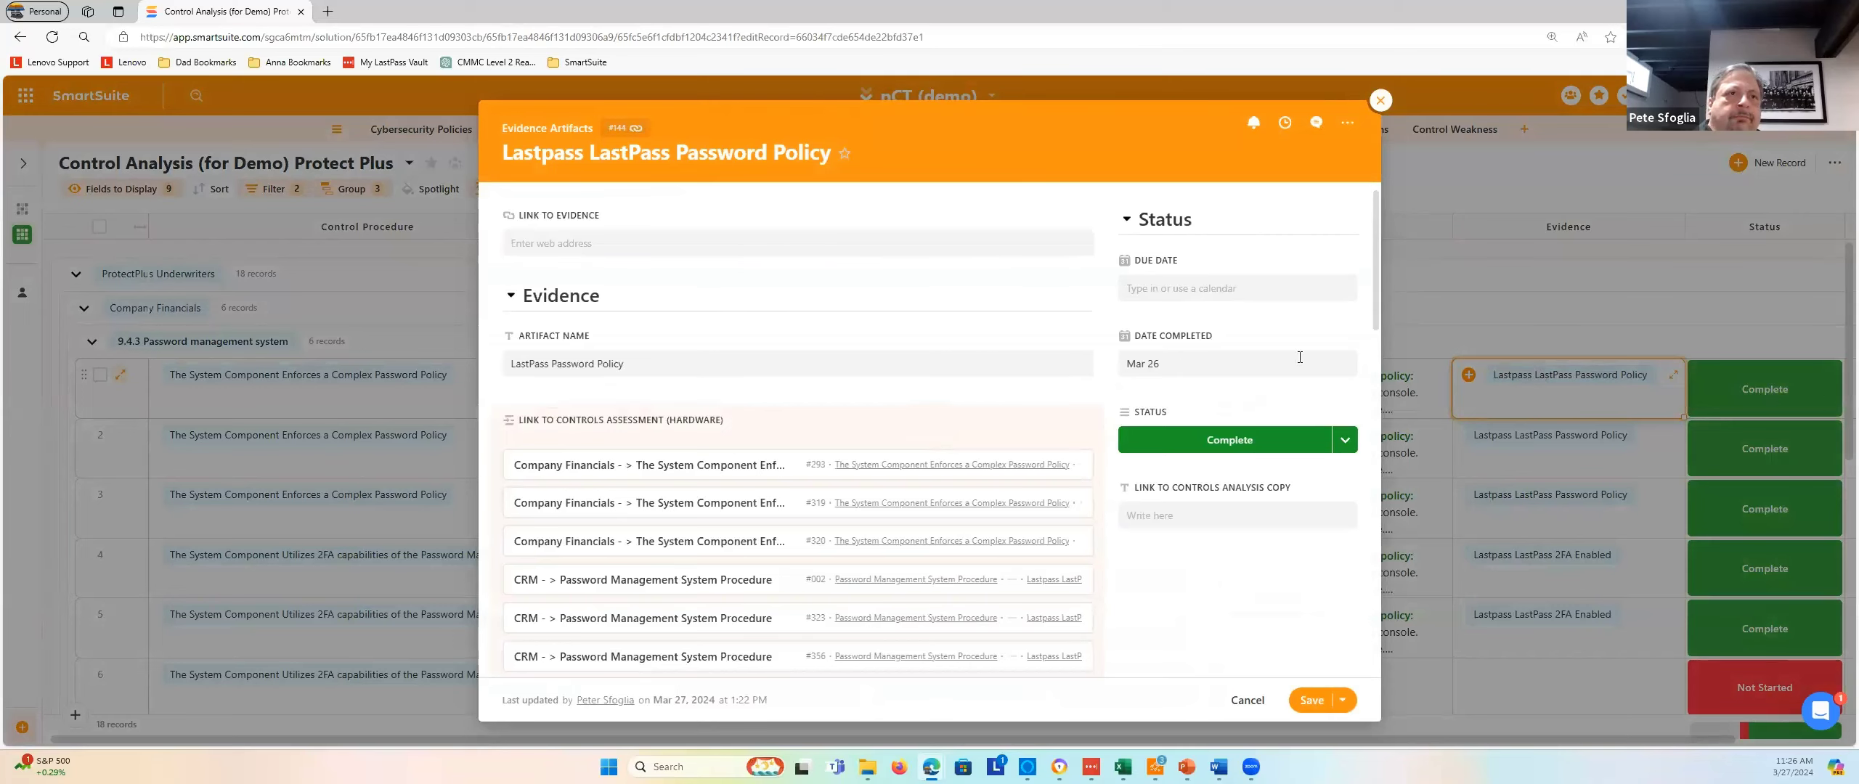
scroll(953, 367, "down", 5)
scroll(959, 355, "up", 5)
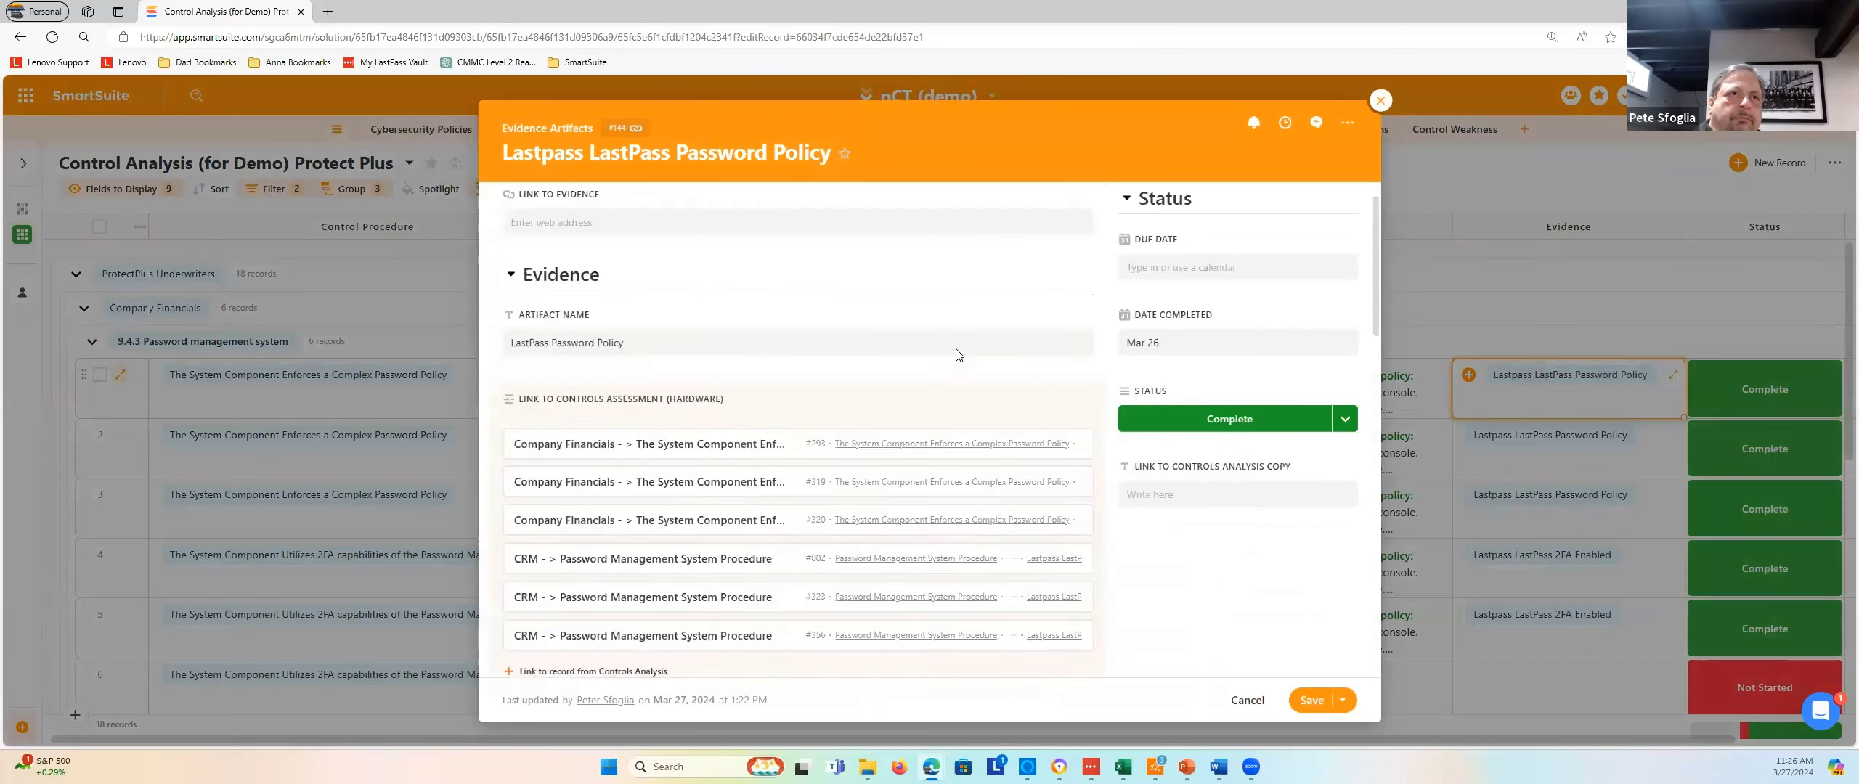
left_click(985, 355)
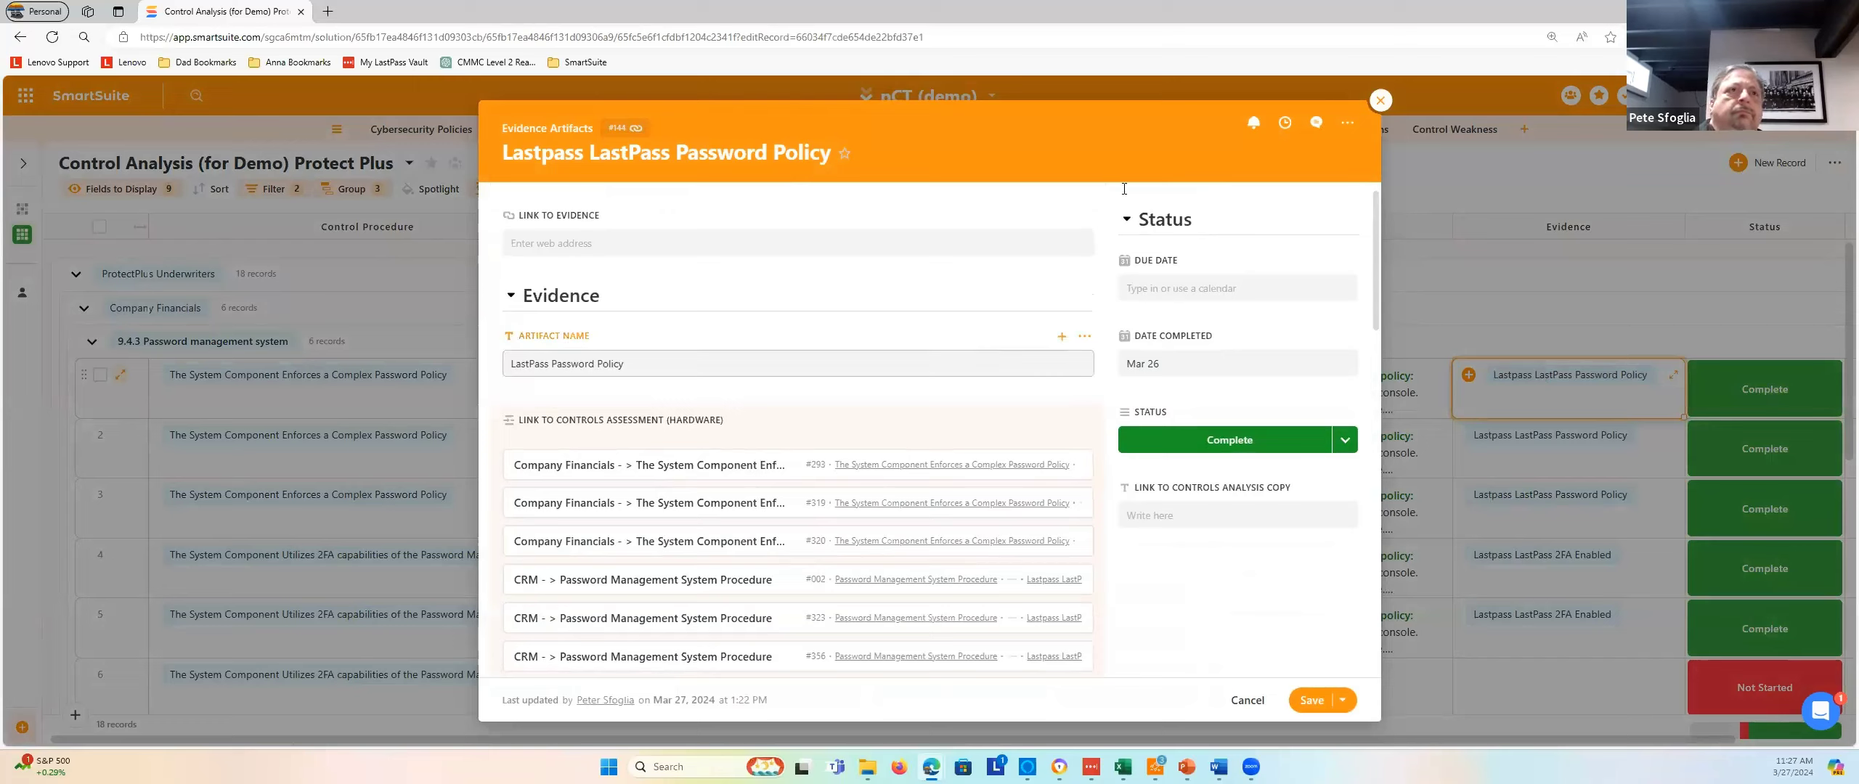
left_click(1380, 101)
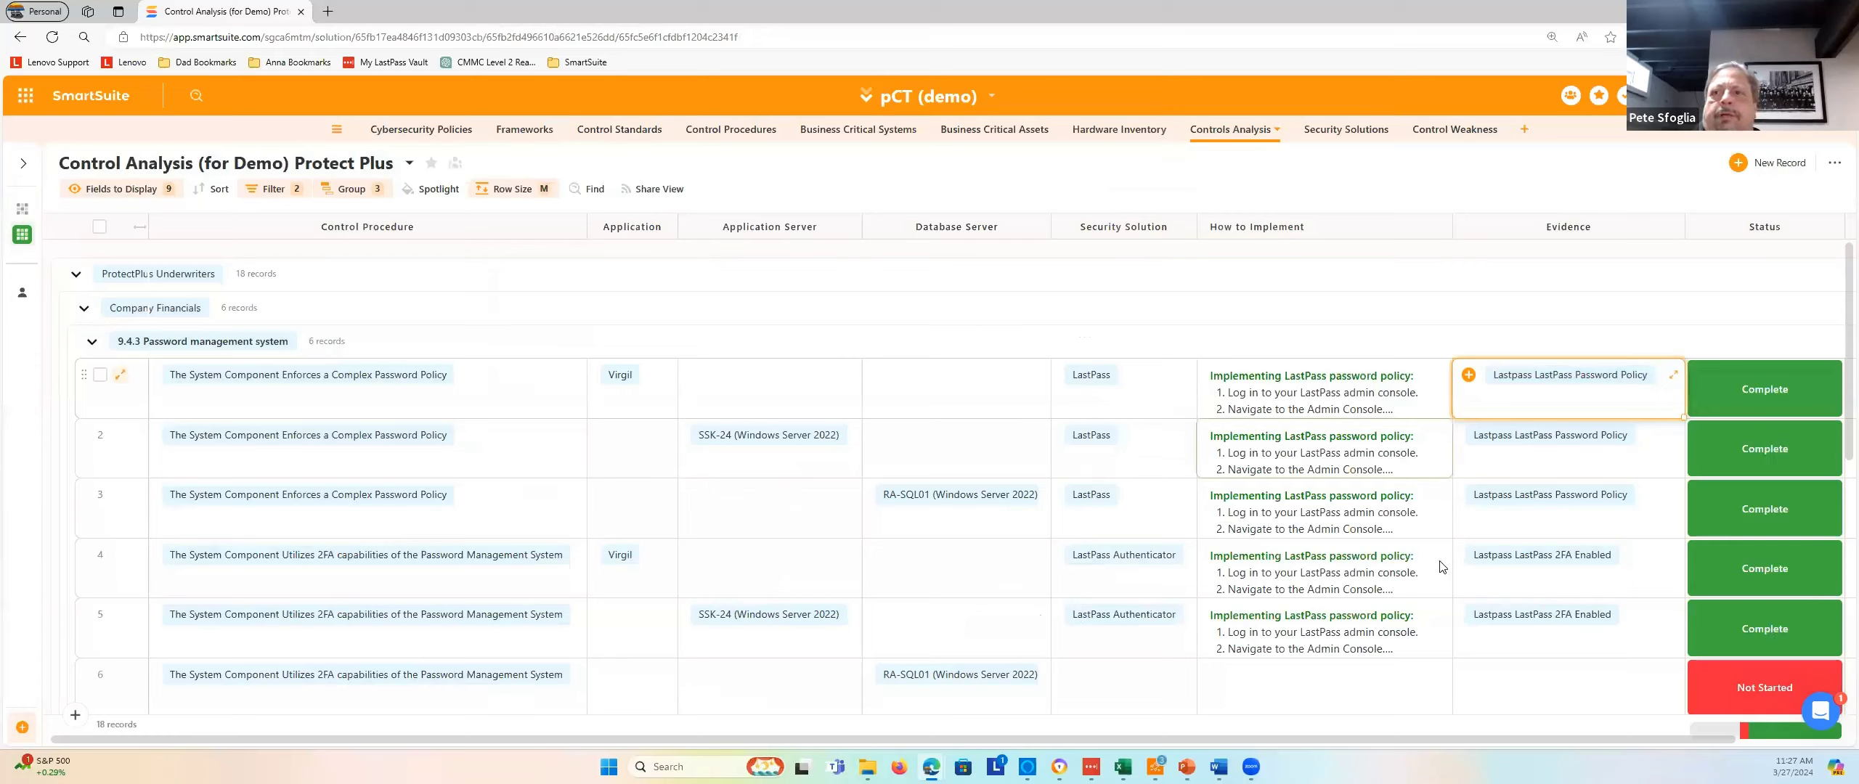
Open the fourth procedure's Lastpass LastPass 2FA Enabled evidence artifact, view its linked LastpassAuthenticator.png screenshot, and close the record
left_click(1495, 557)
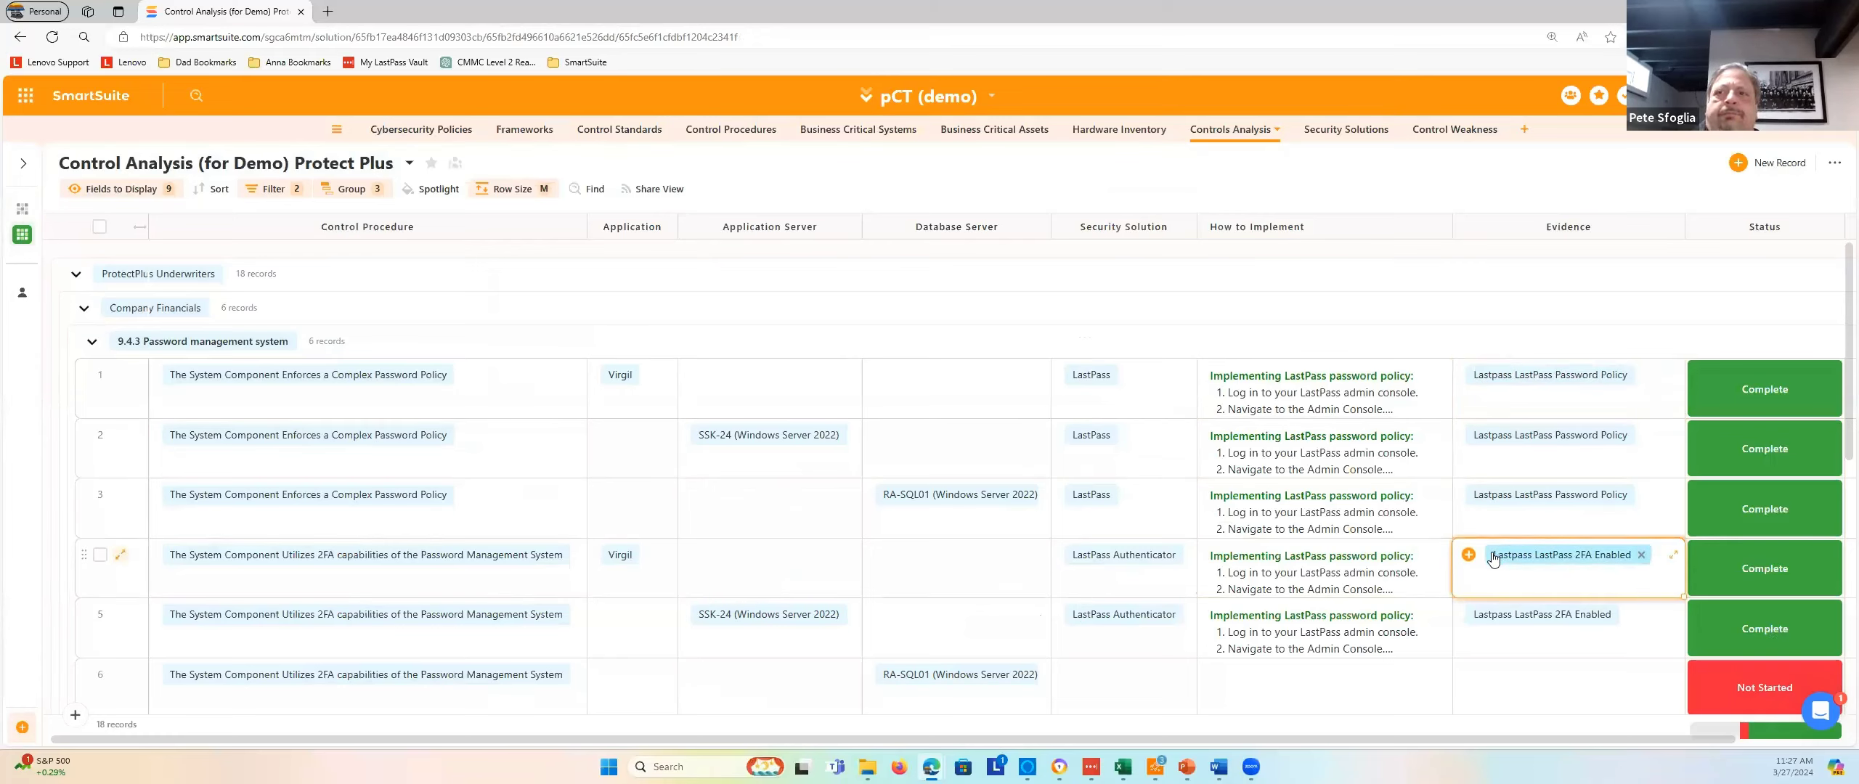
left_click(1490, 556)
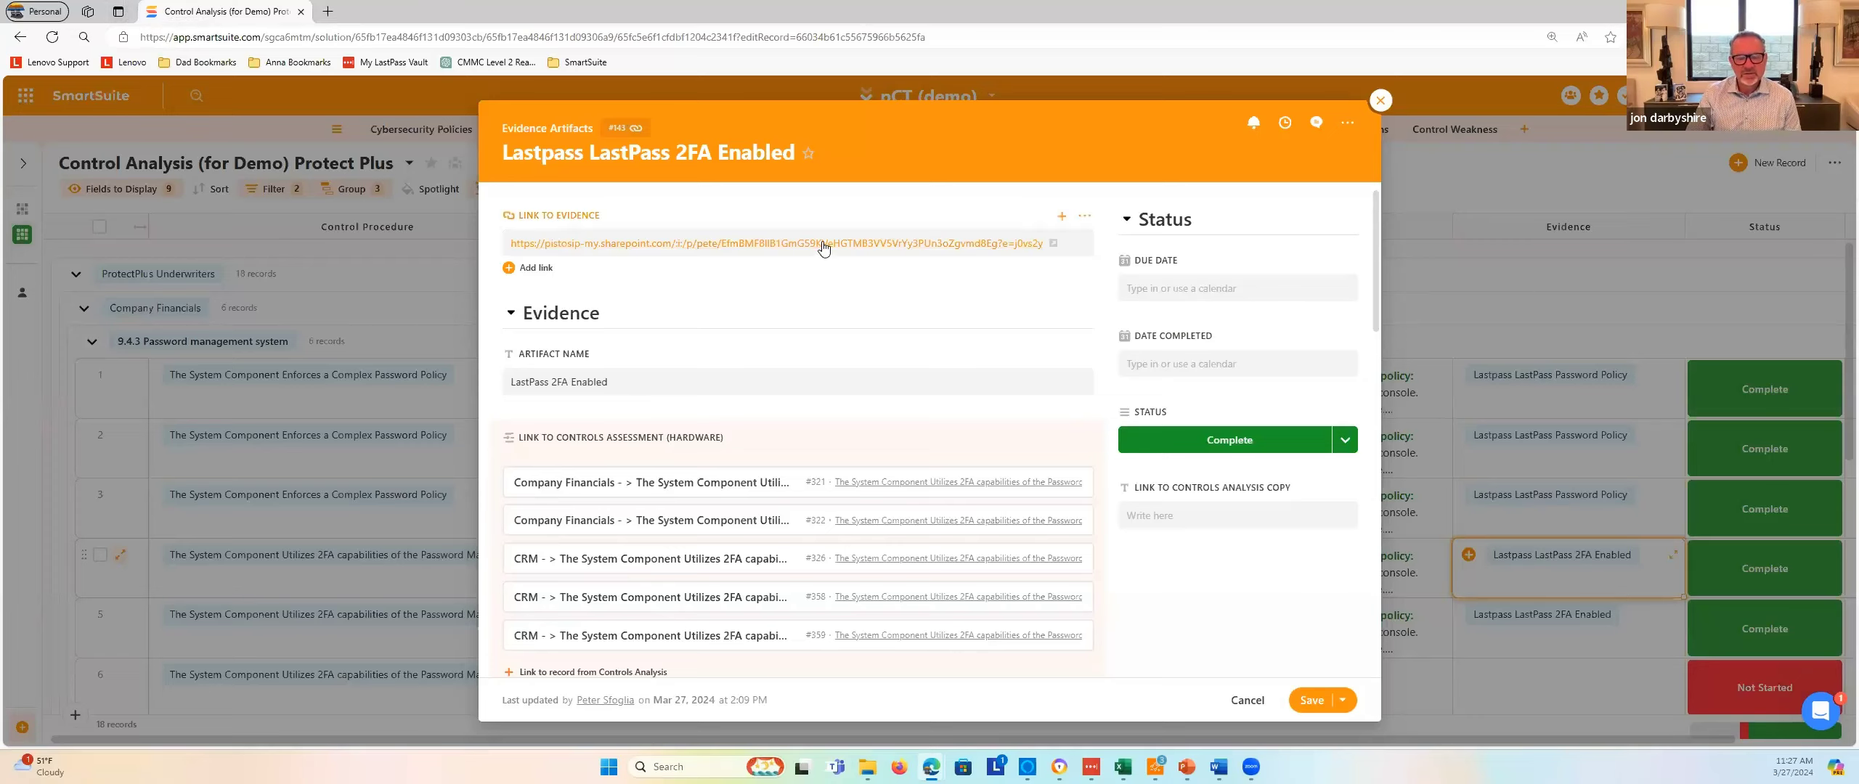
left_click(847, 231)
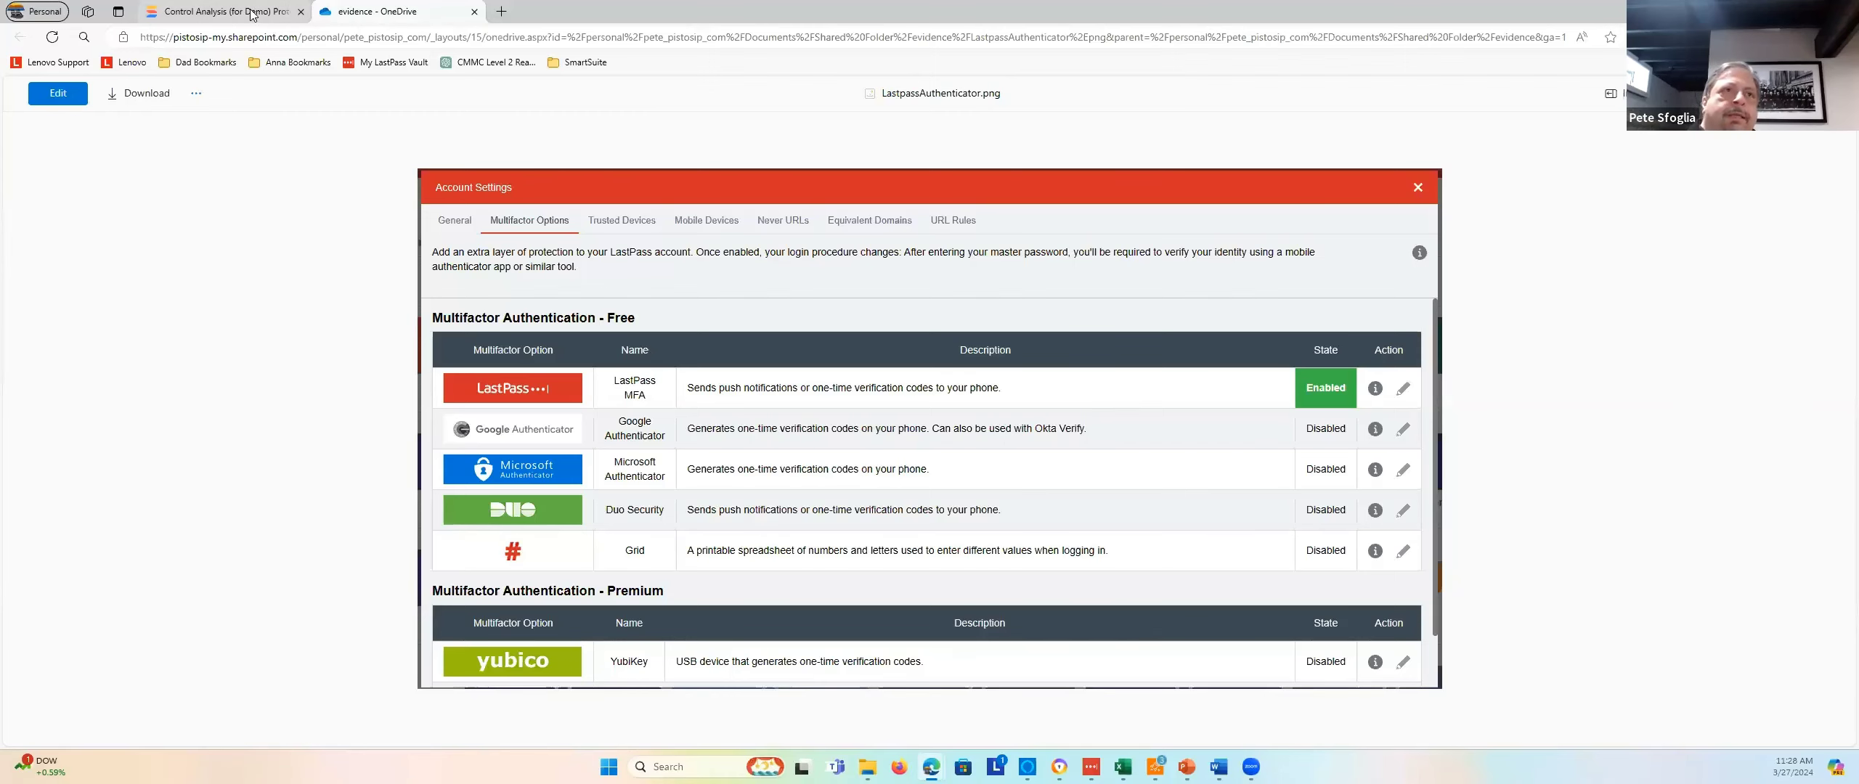
left_click(218, 11)
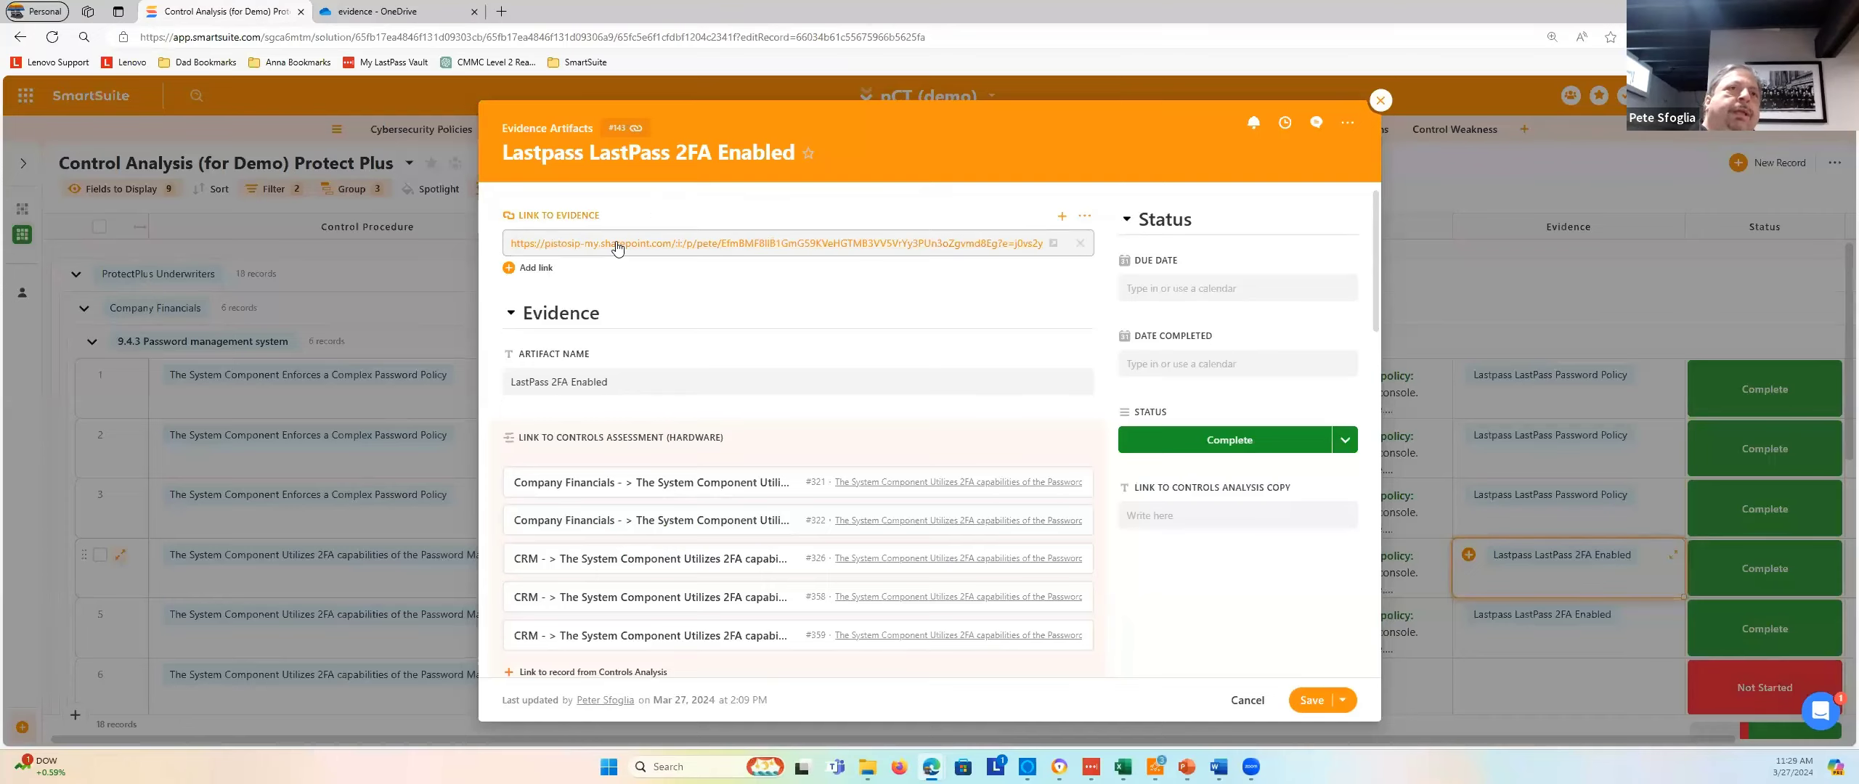
left_click(616, 245)
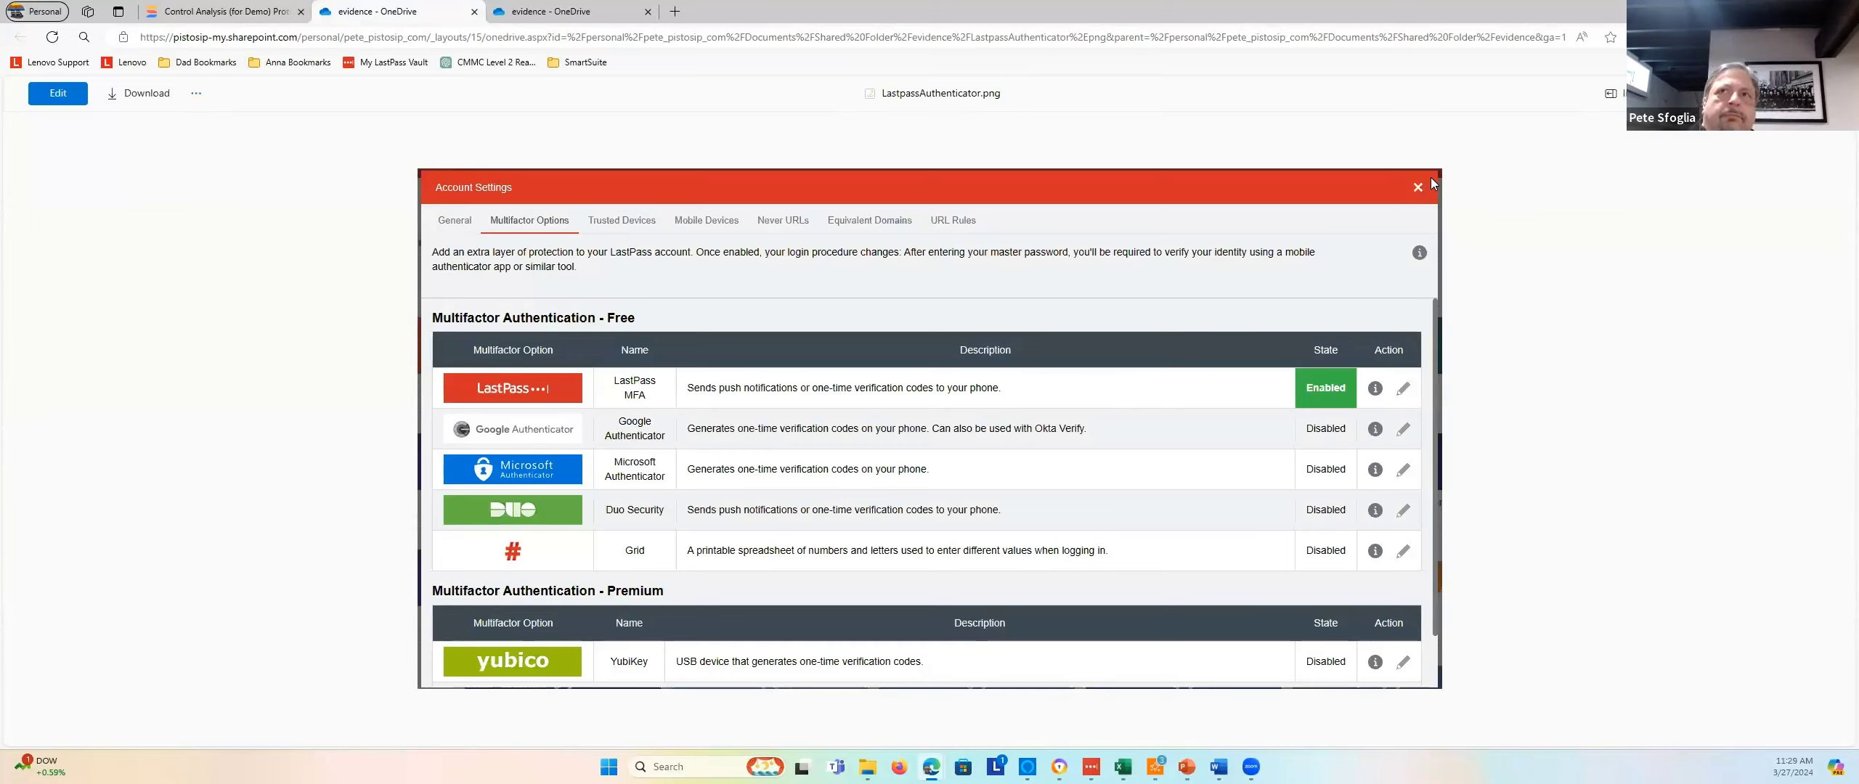
left_click(278, 10)
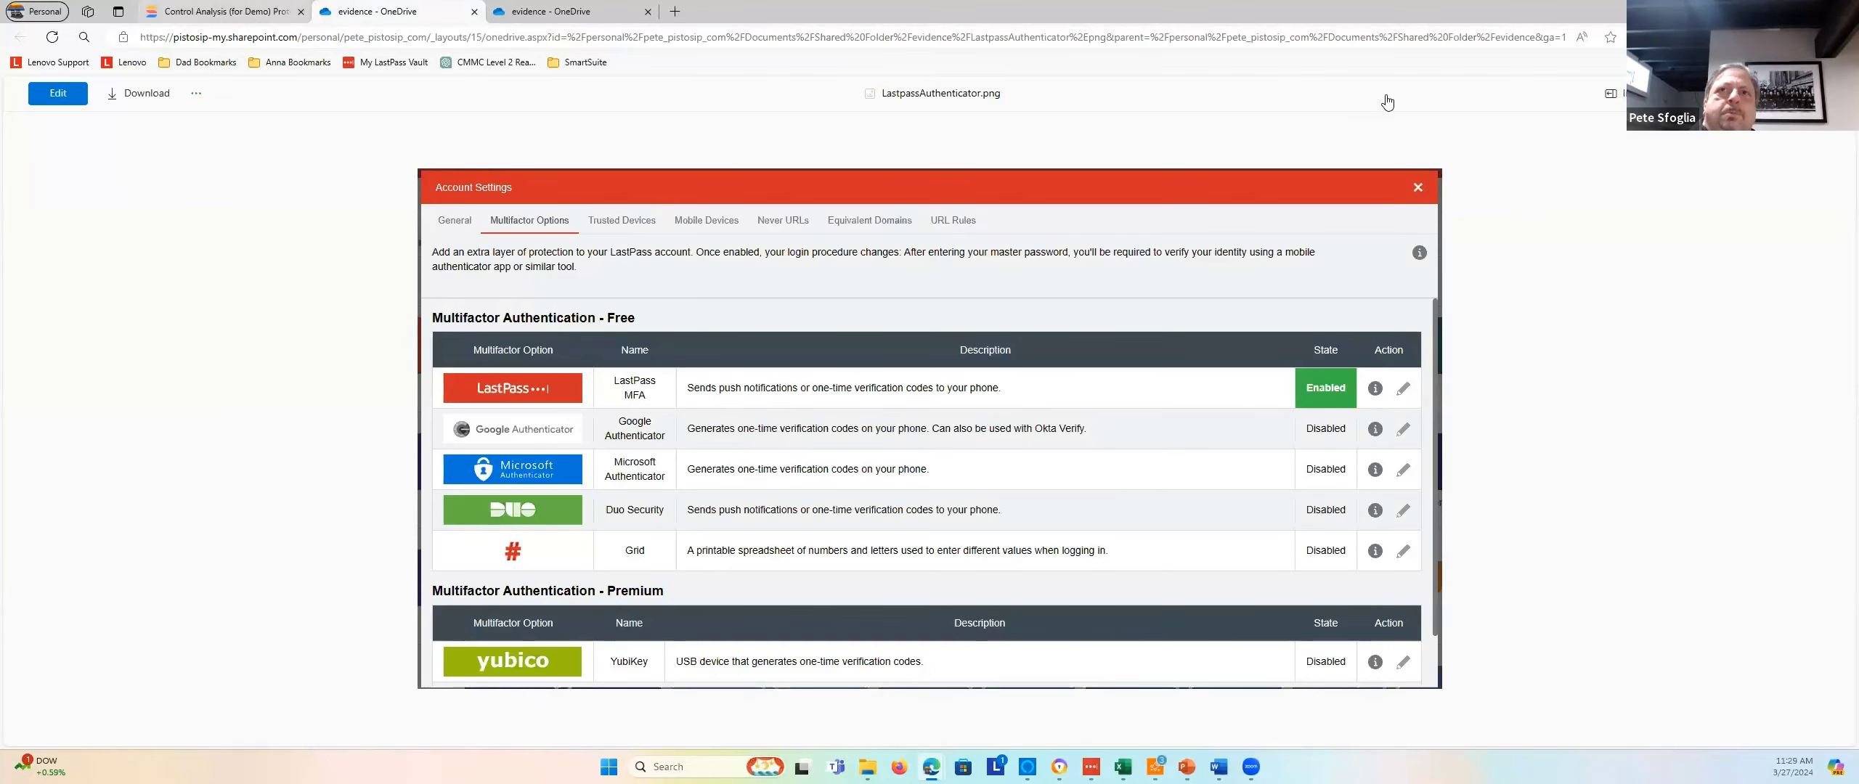
left_click(1386, 96)
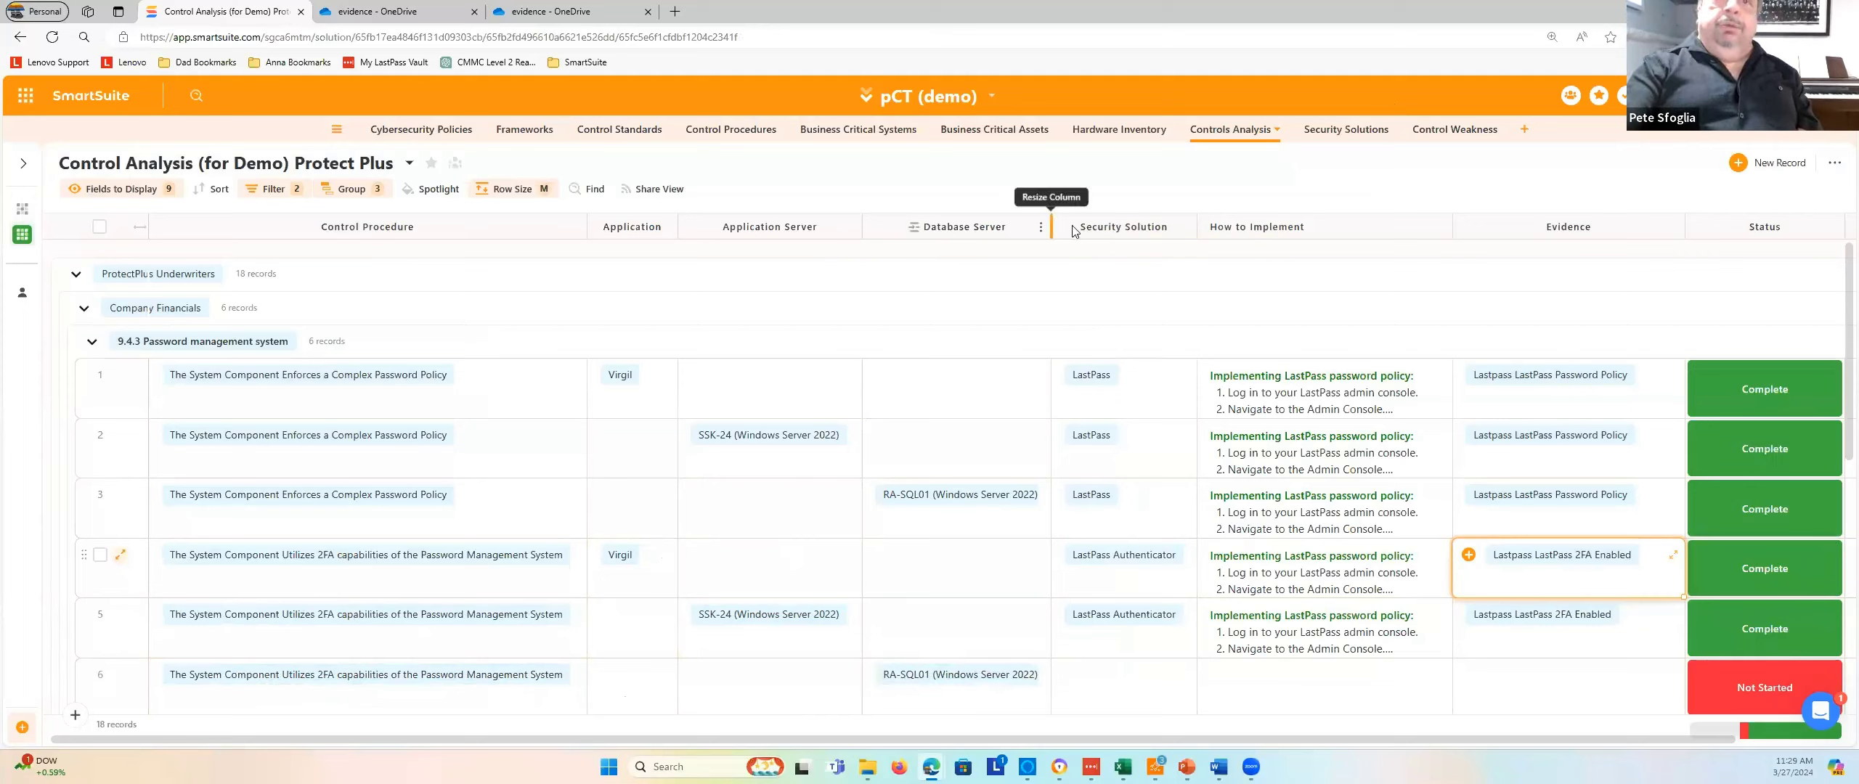
Link LastPass Authenticator as the security solution for the sixth Company Financials procedure, covering 2FA on RA-SQL01 (Windows Server 2022)
left_click_drag(1051, 227, 1054, 227)
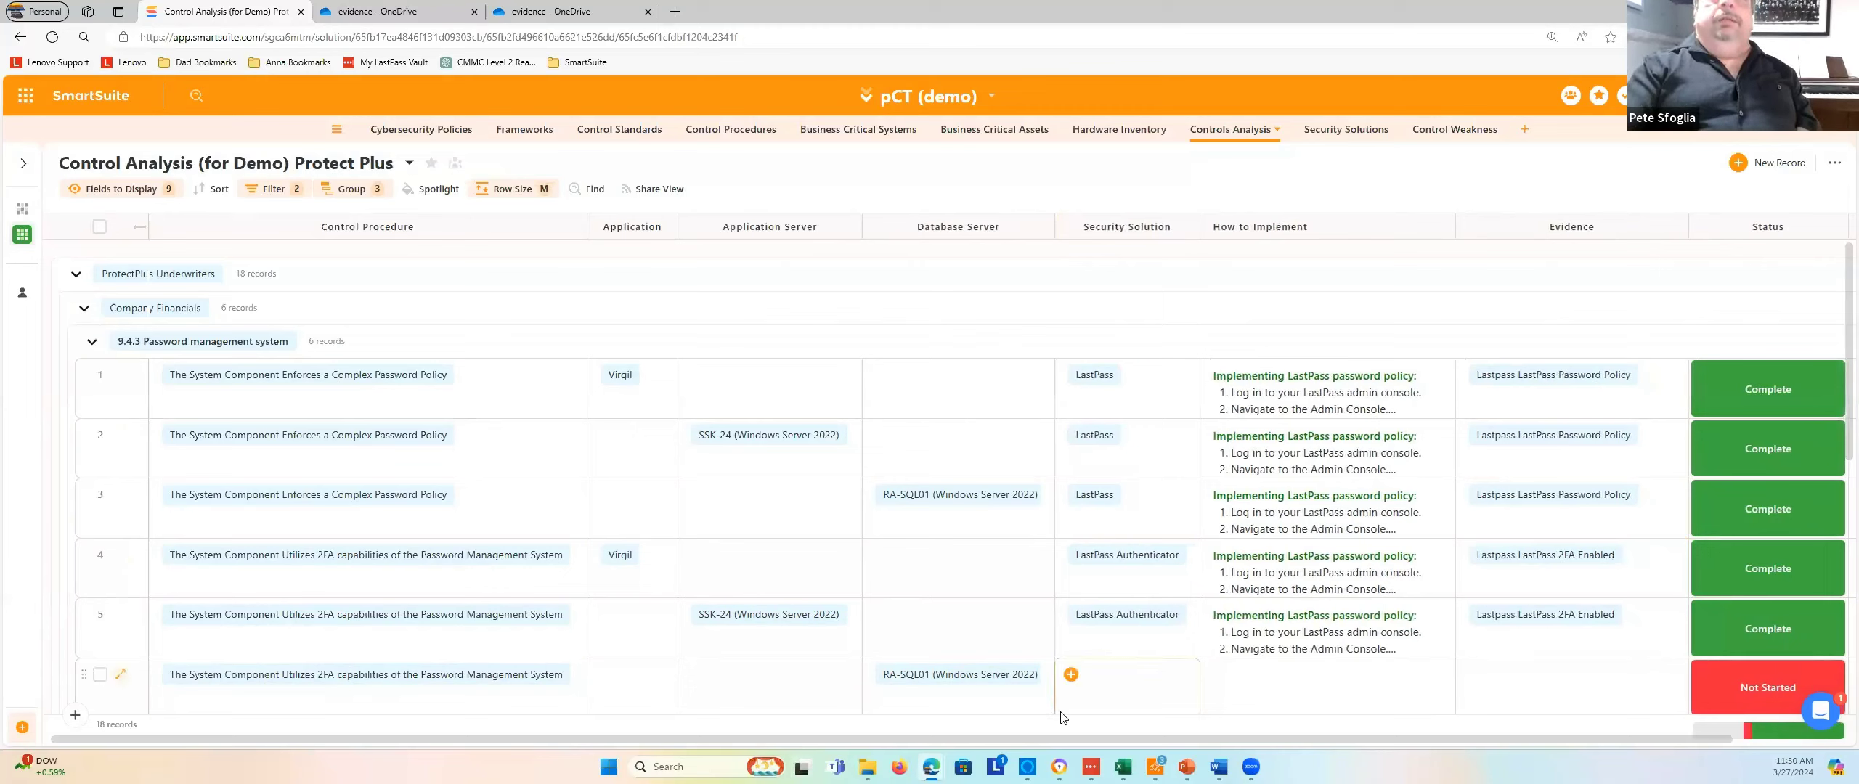
left_click(1070, 675)
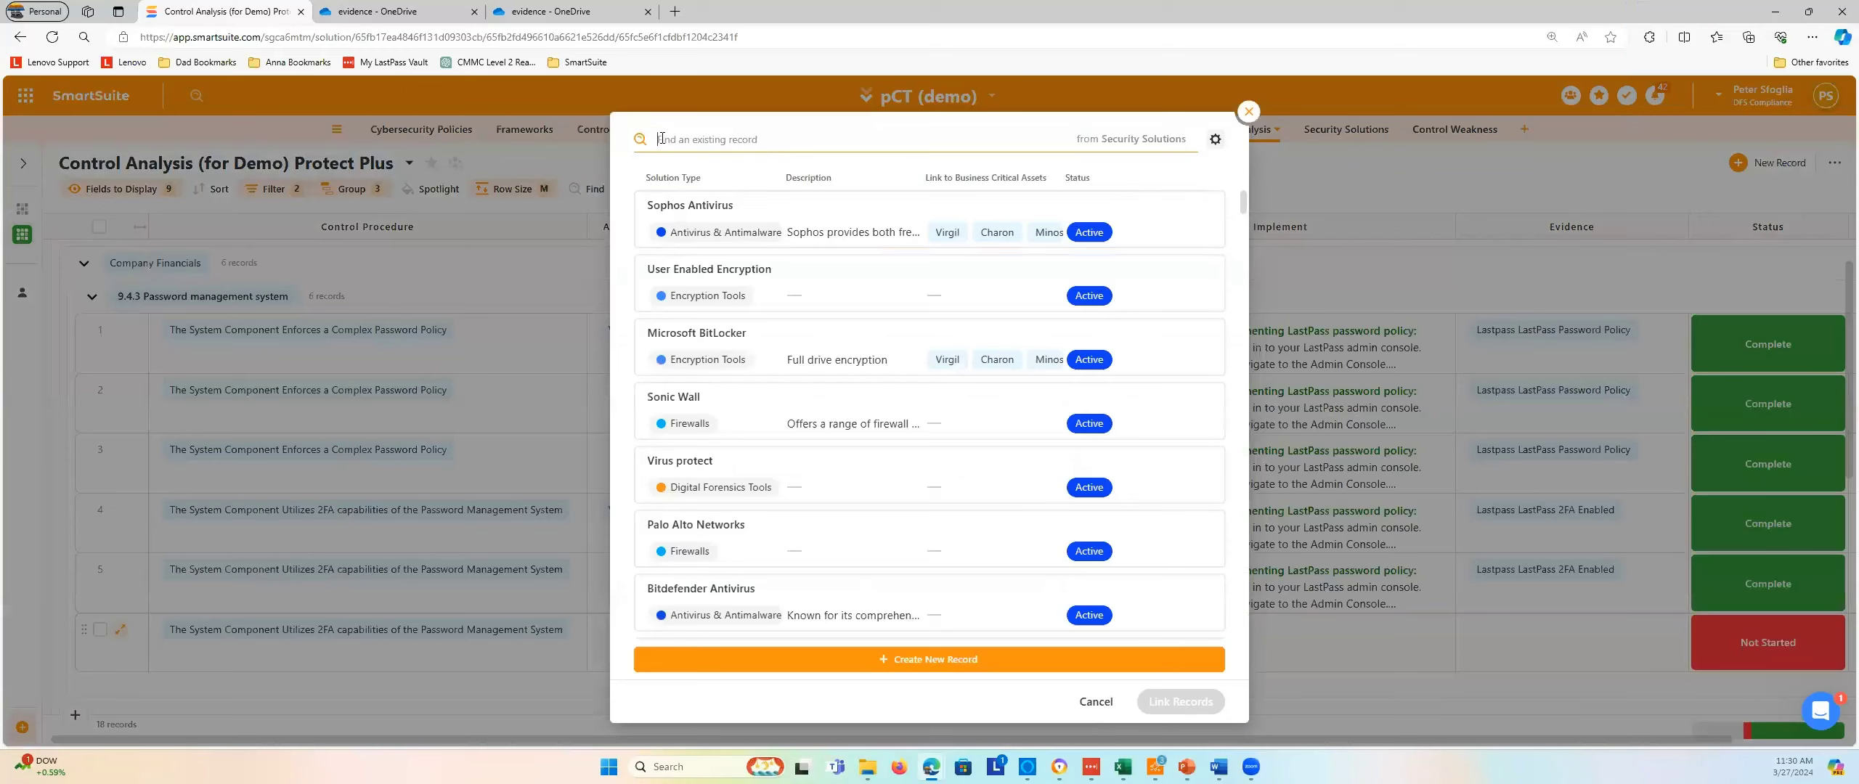
type("las")
left_click(762, 215)
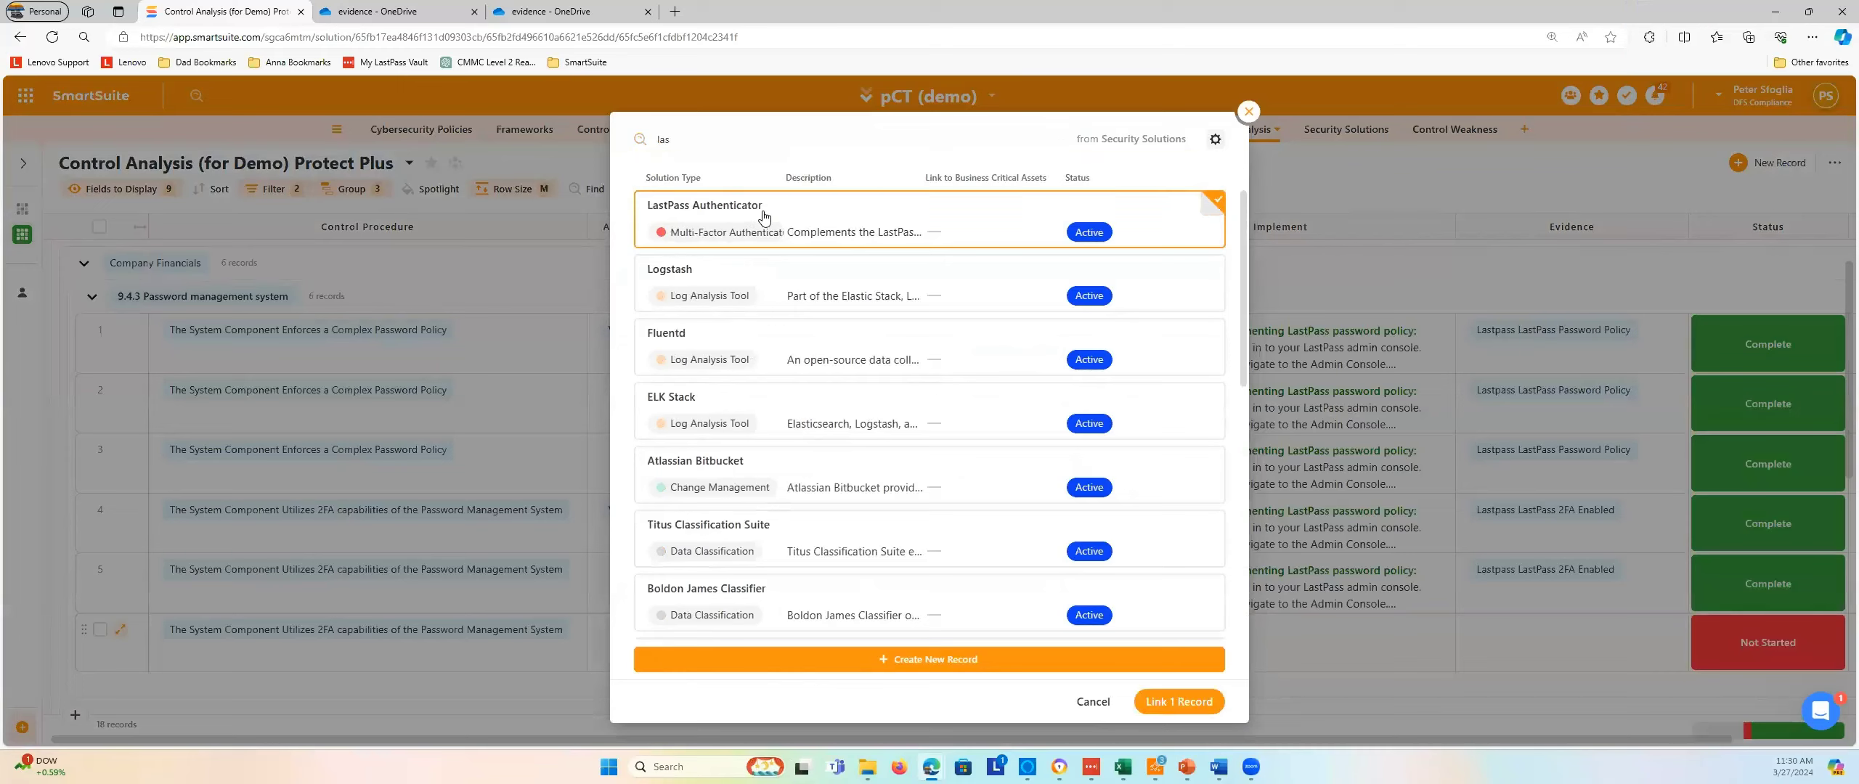
left_click(762, 216)
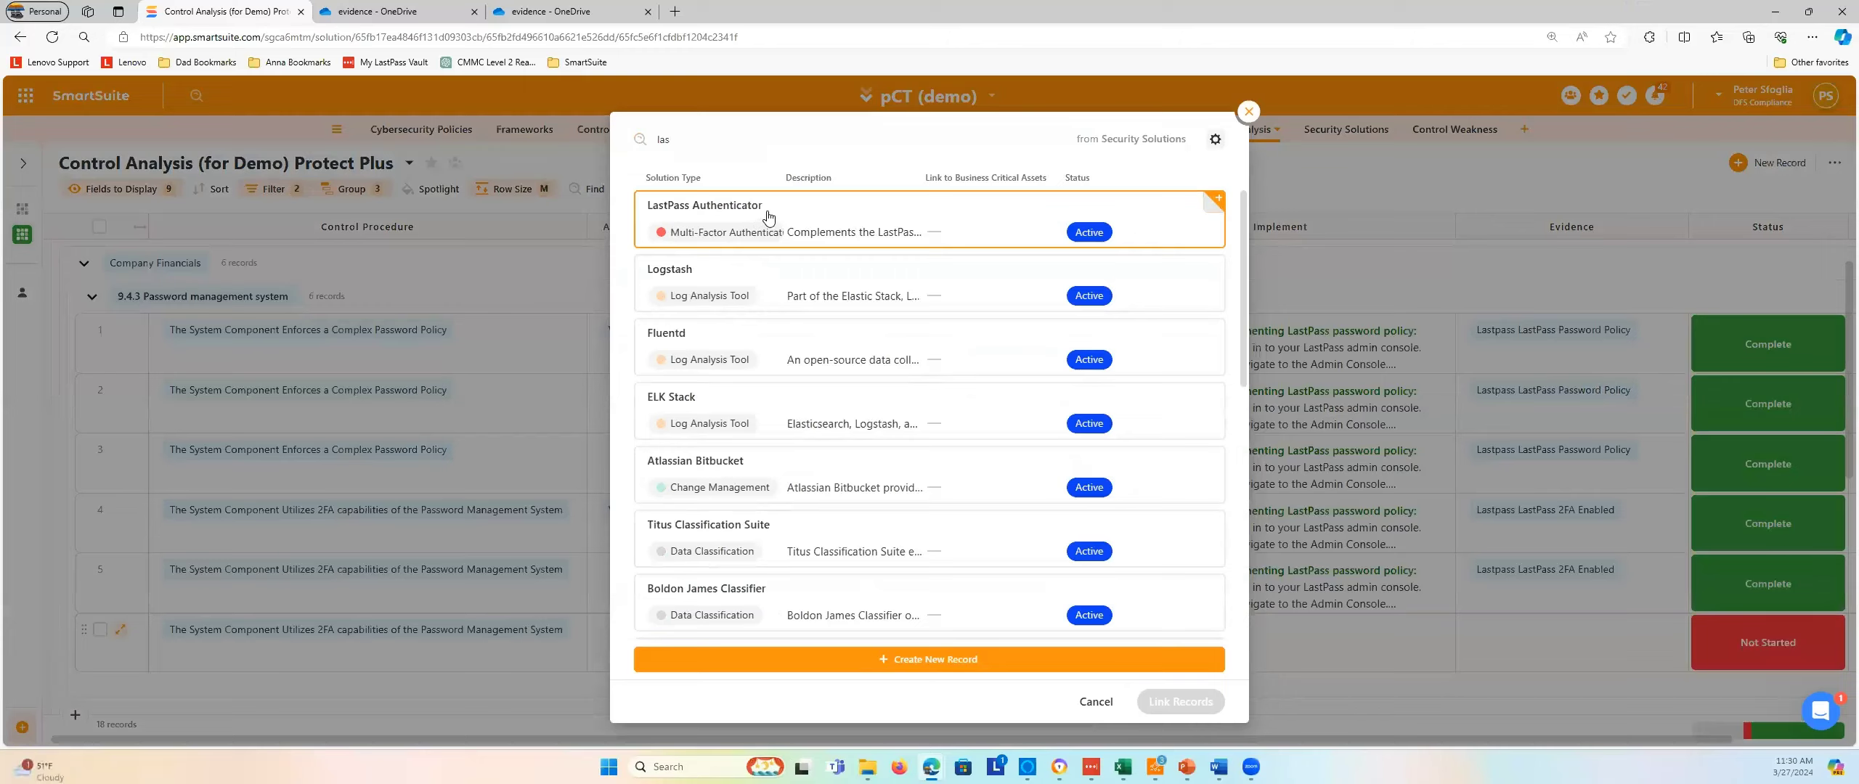
left_click(762, 218)
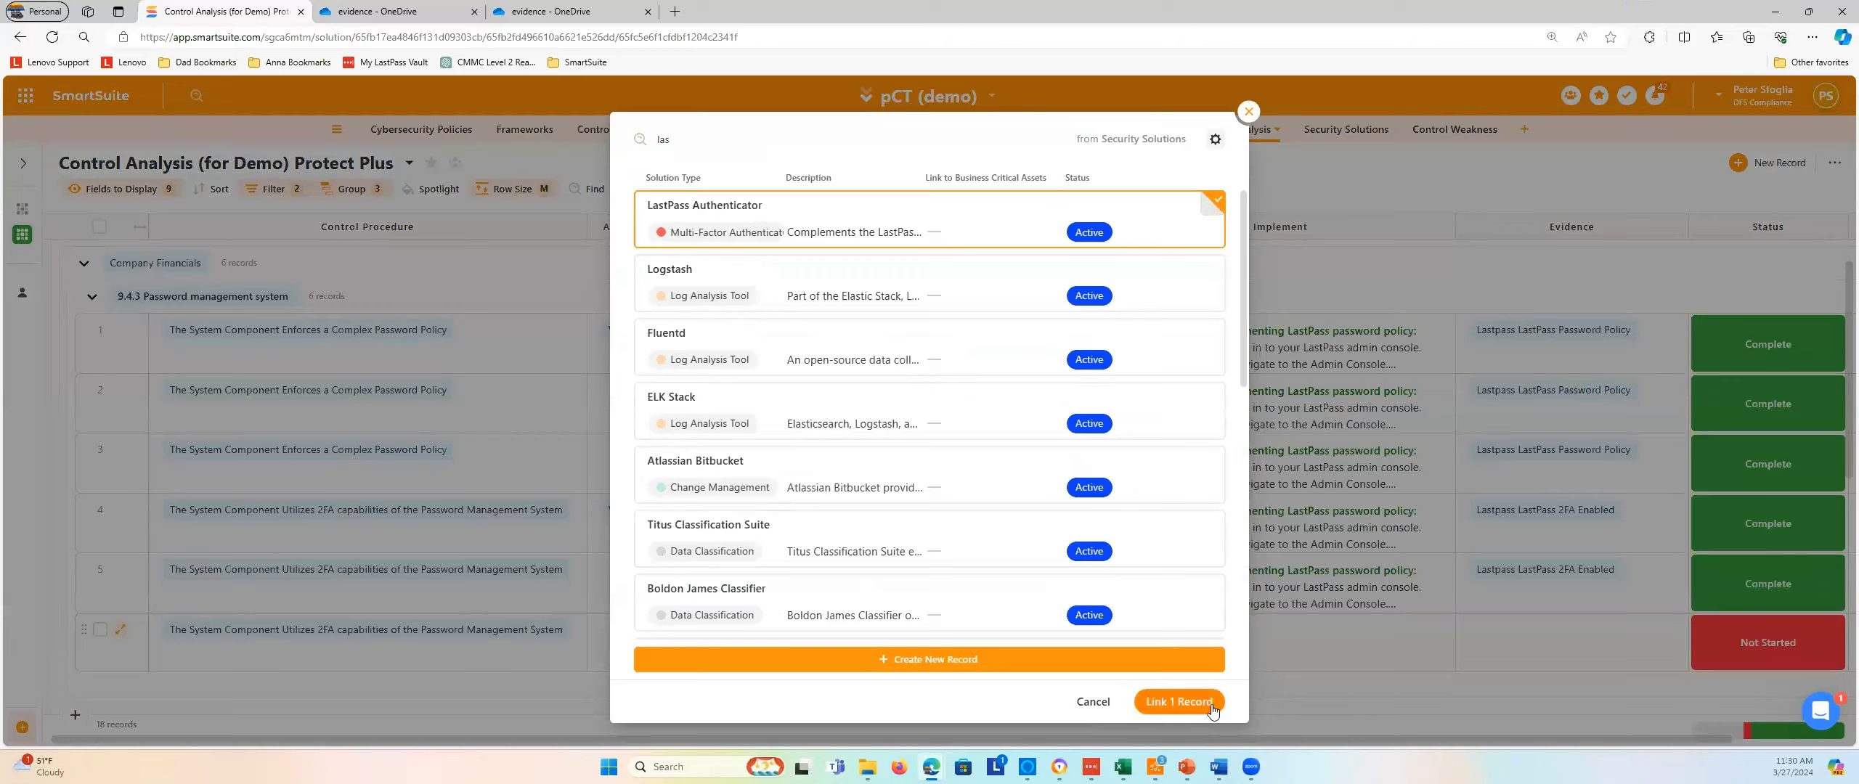
left_click(1178, 702)
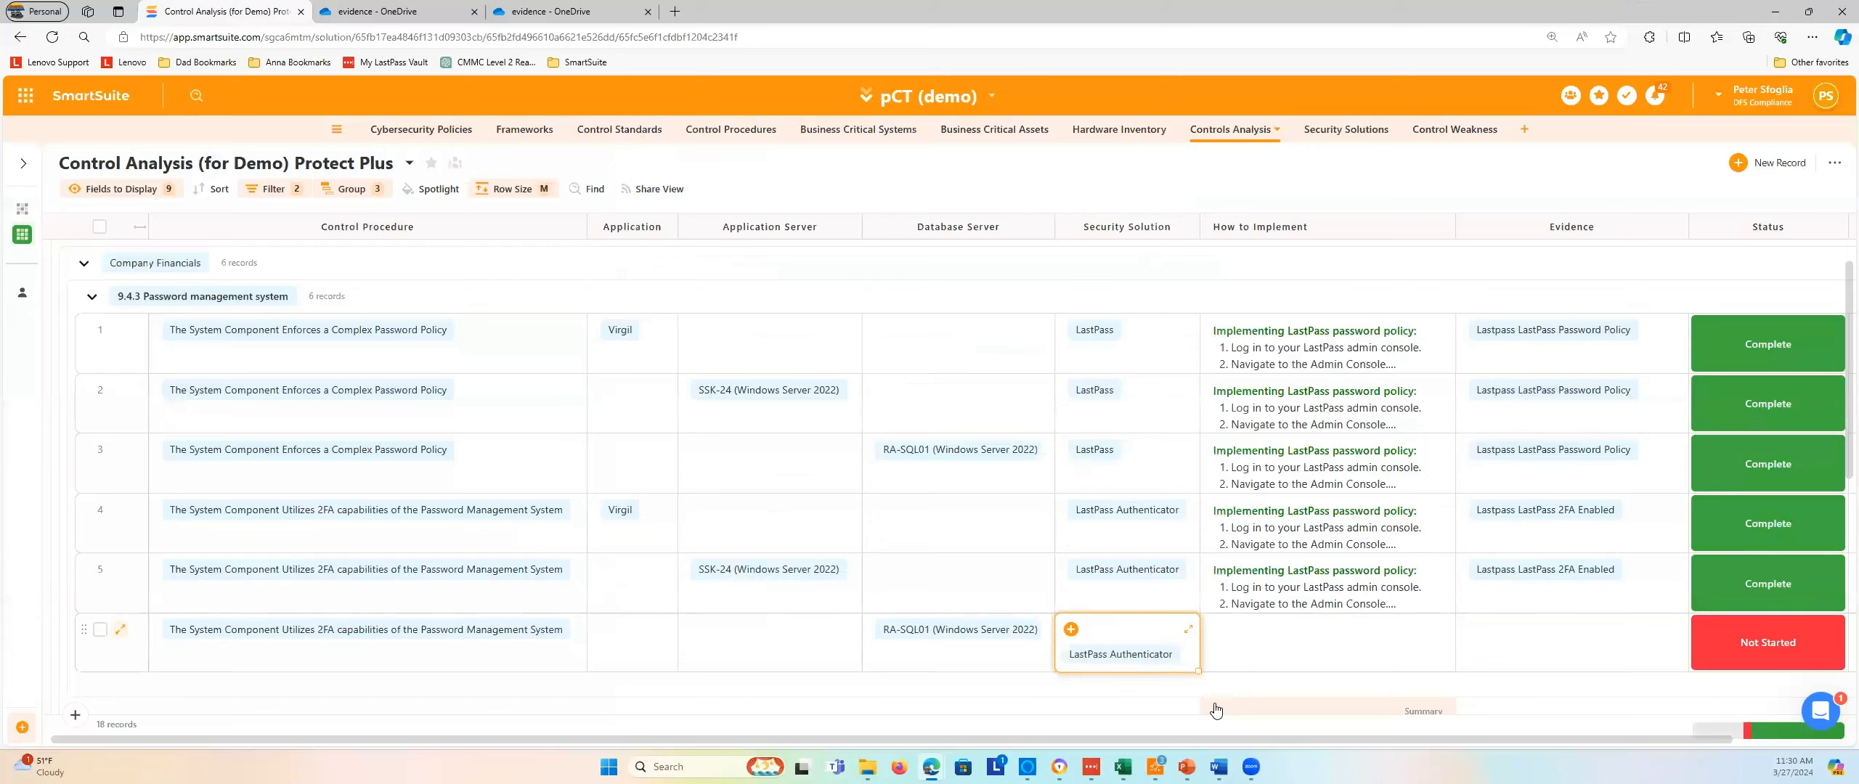
Generate the sixth procedure's How to Implement guidance with SmartSuite AI, using the prompt "how to implement lastpass authenticator on windows server 2022"
left_click(1331, 662)
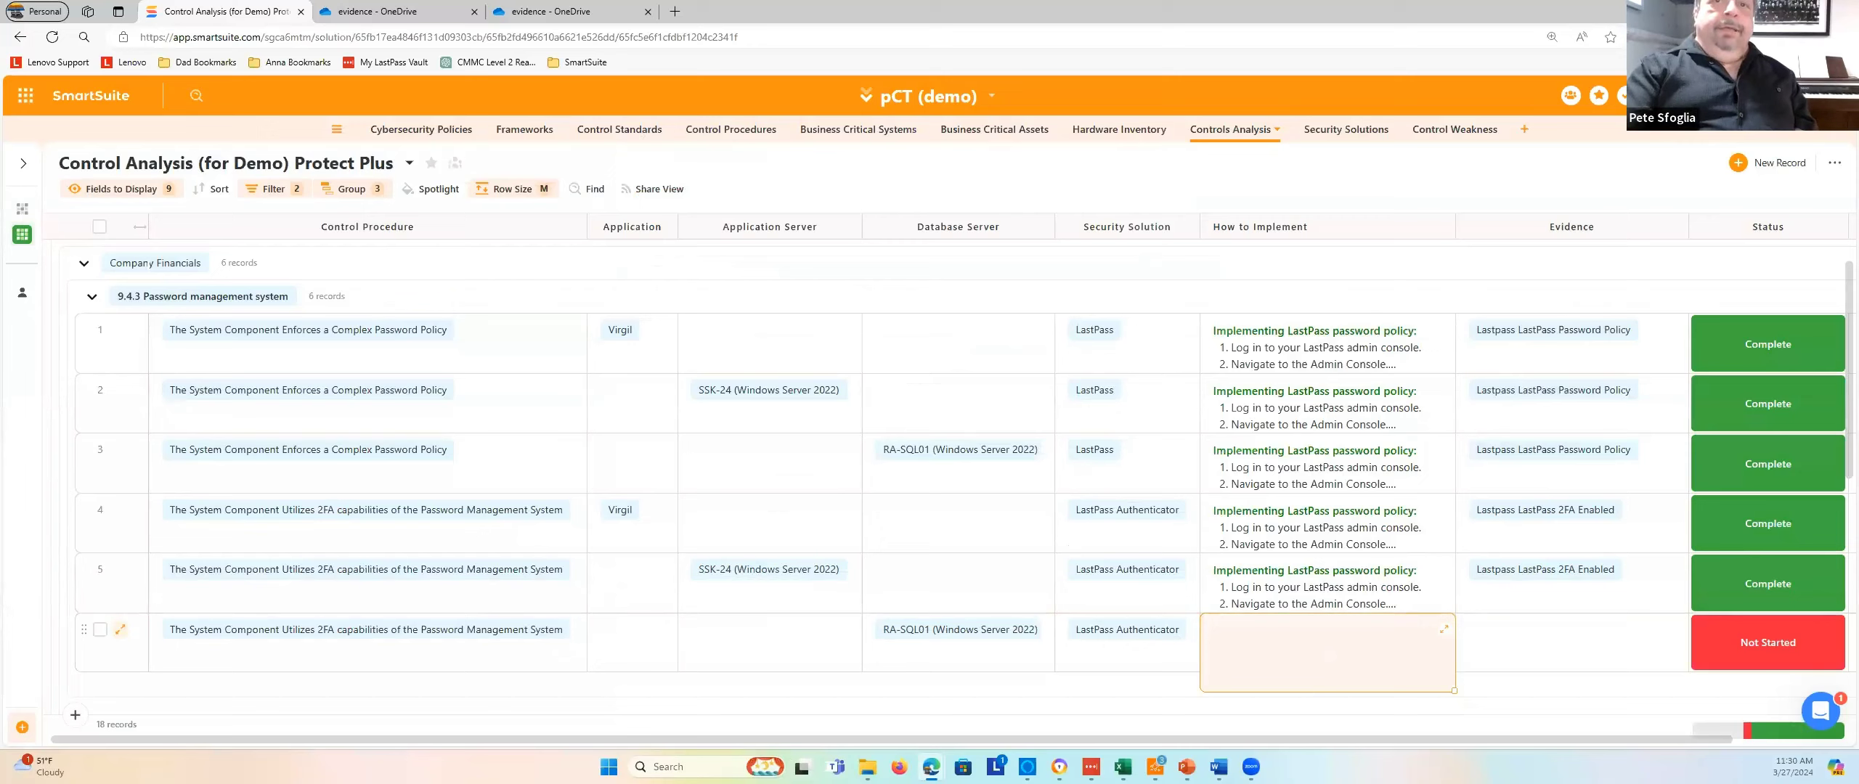
left_click(1164, 637)
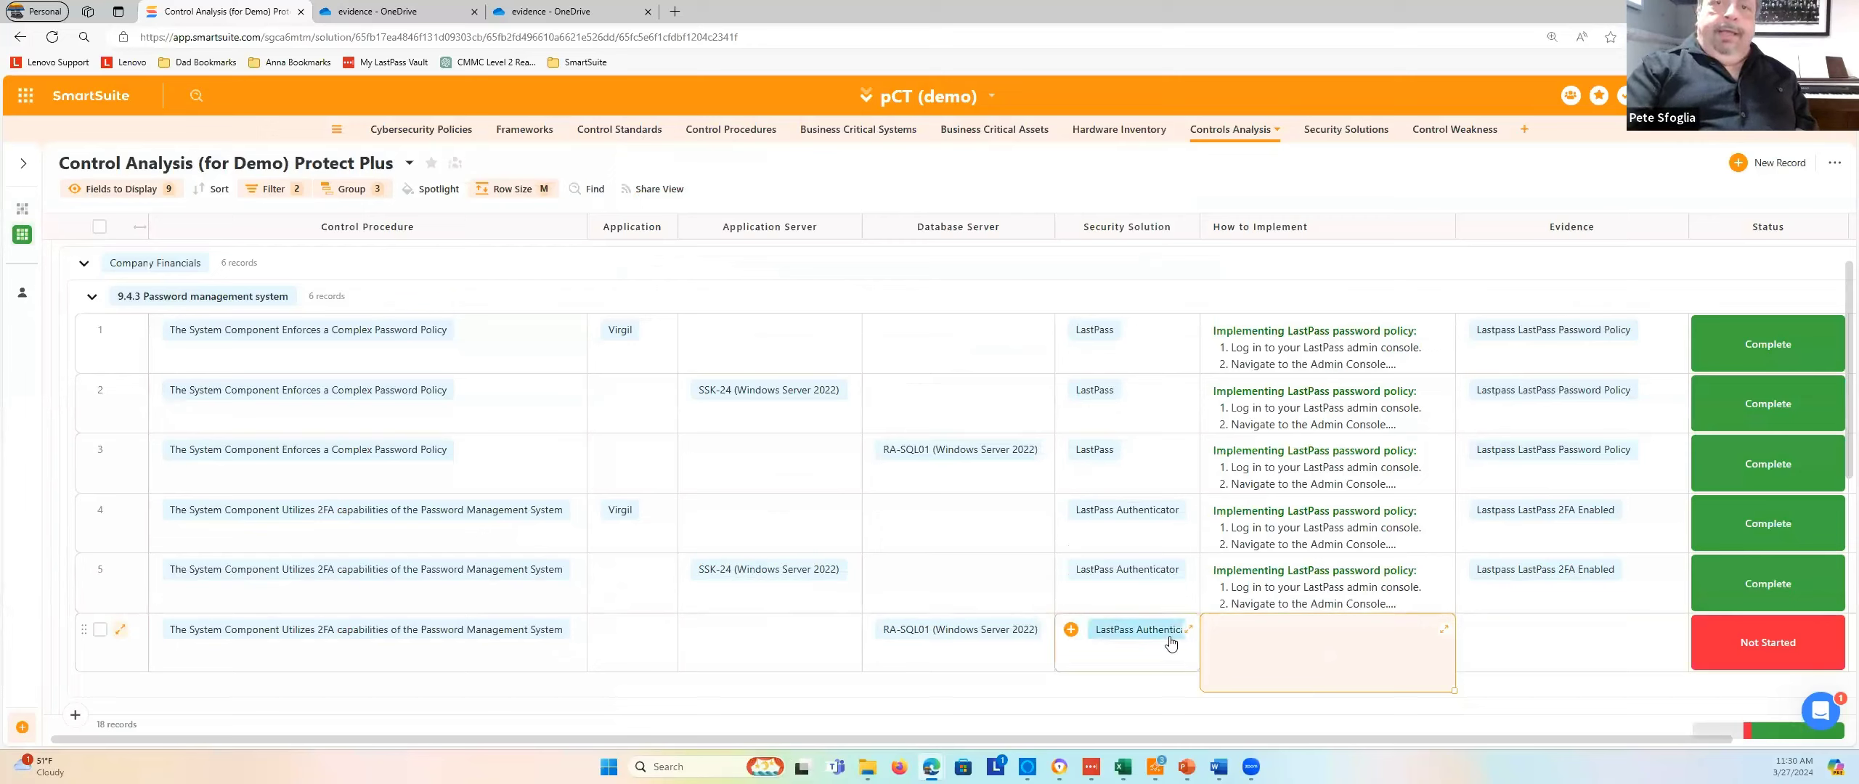
left_click(936, 641)
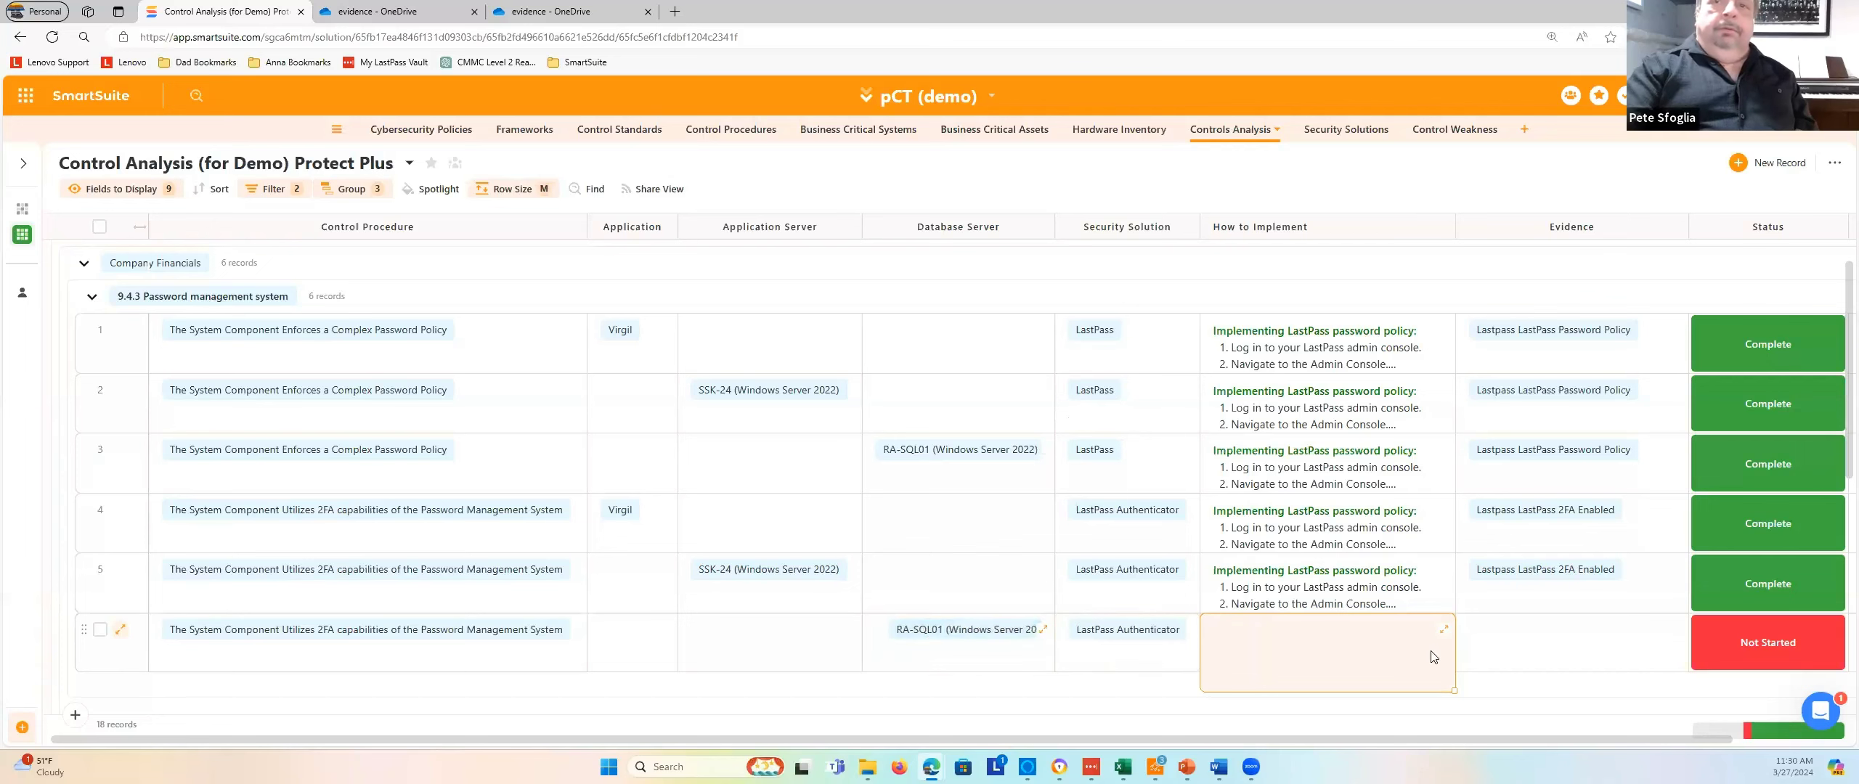
left_click(1271, 645)
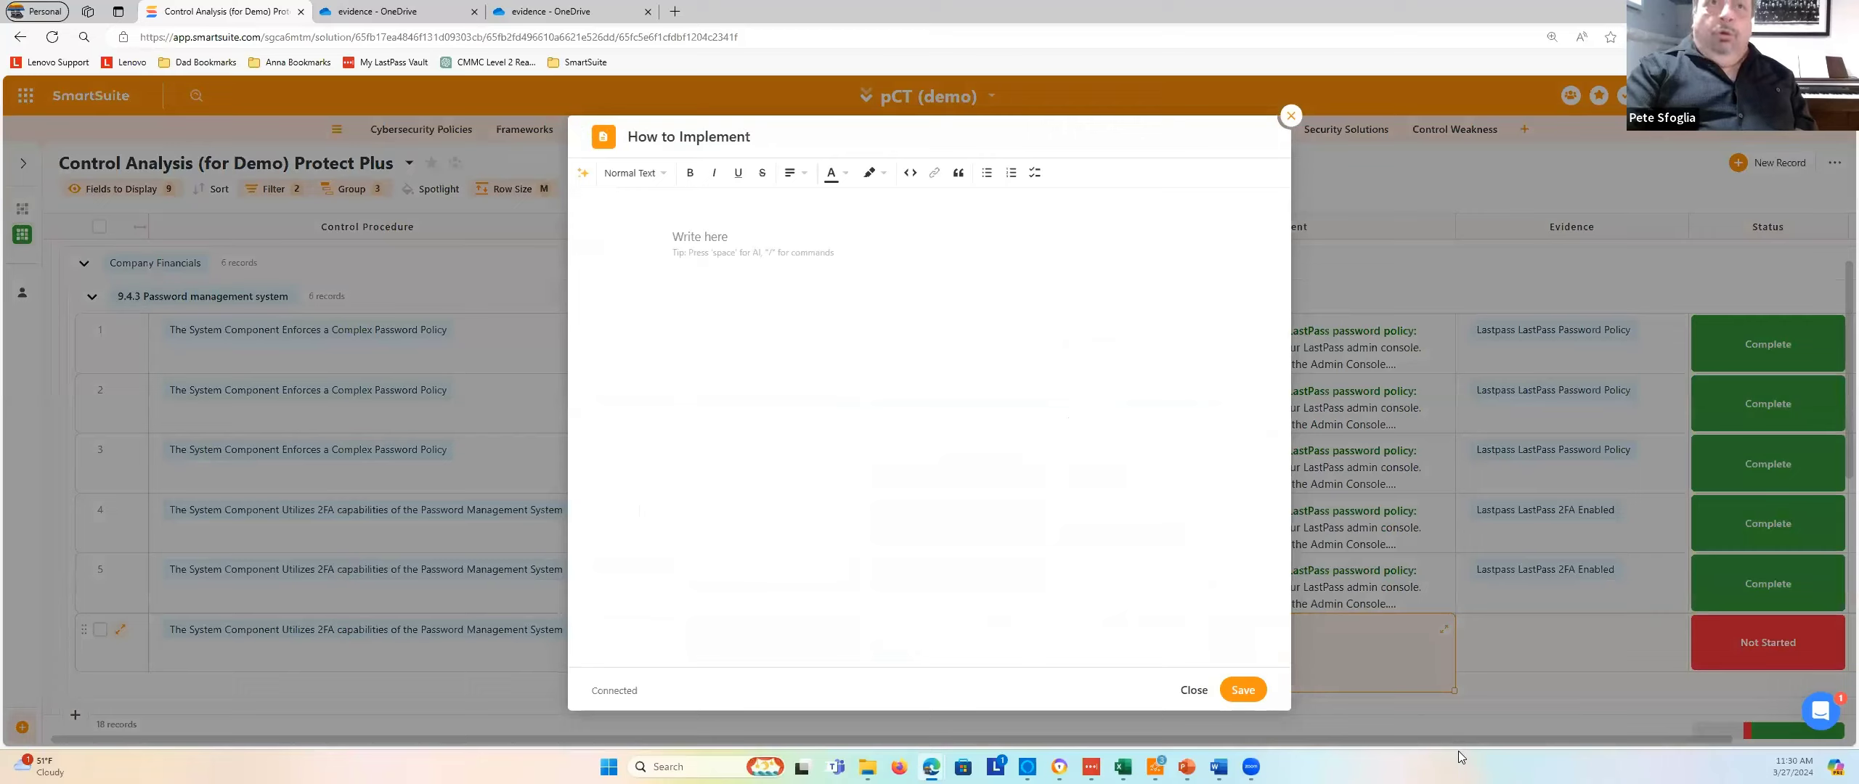
left_click(675, 235)
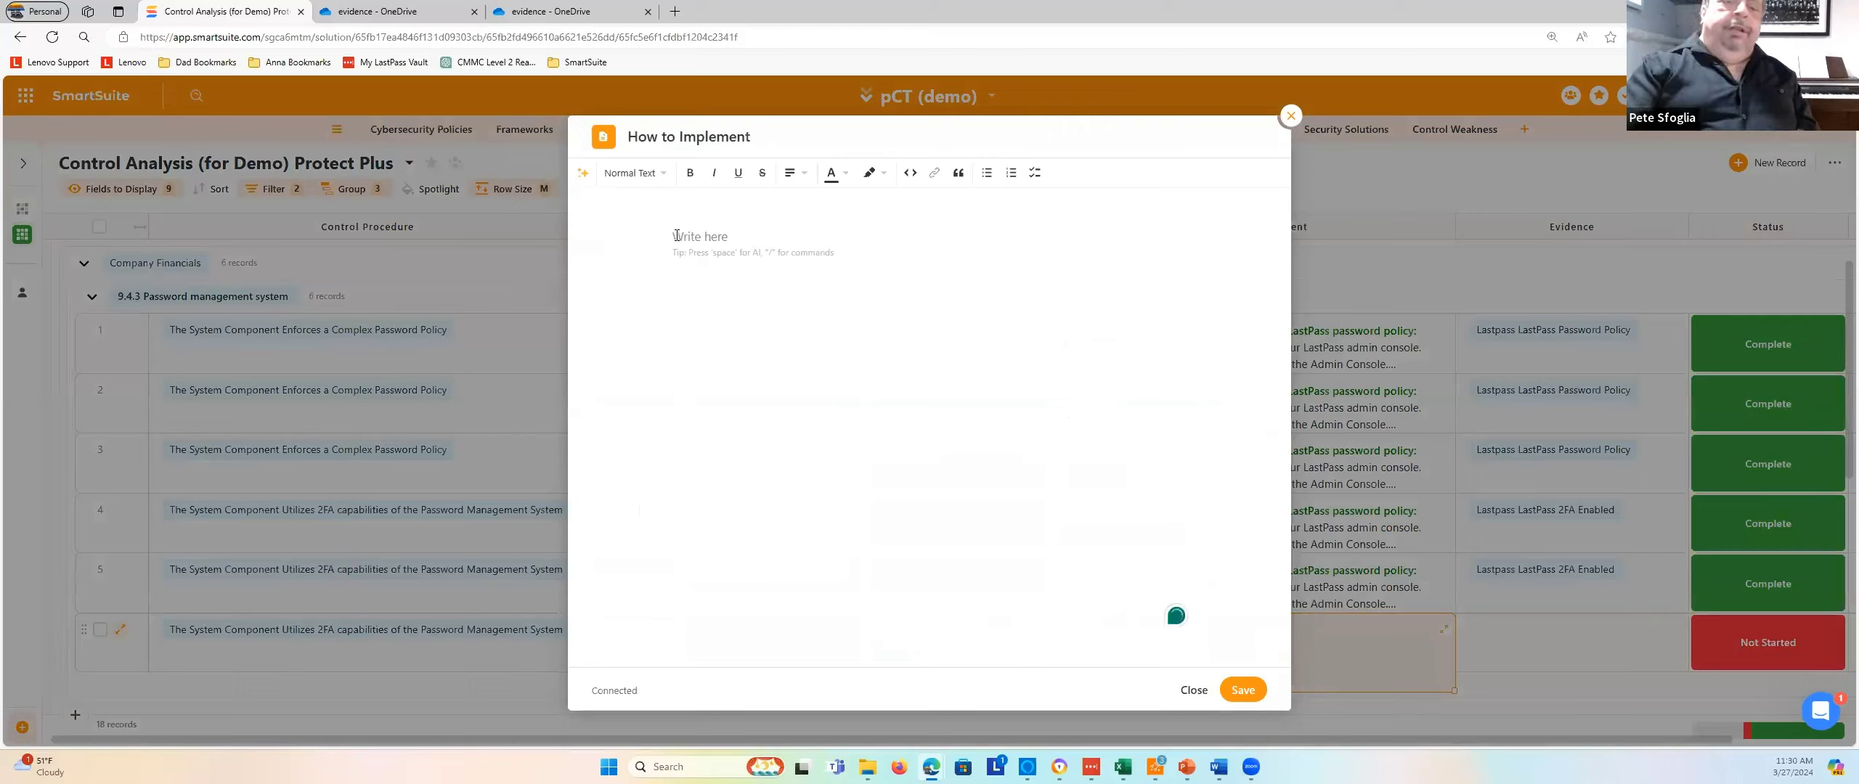
key("space")
type("h")
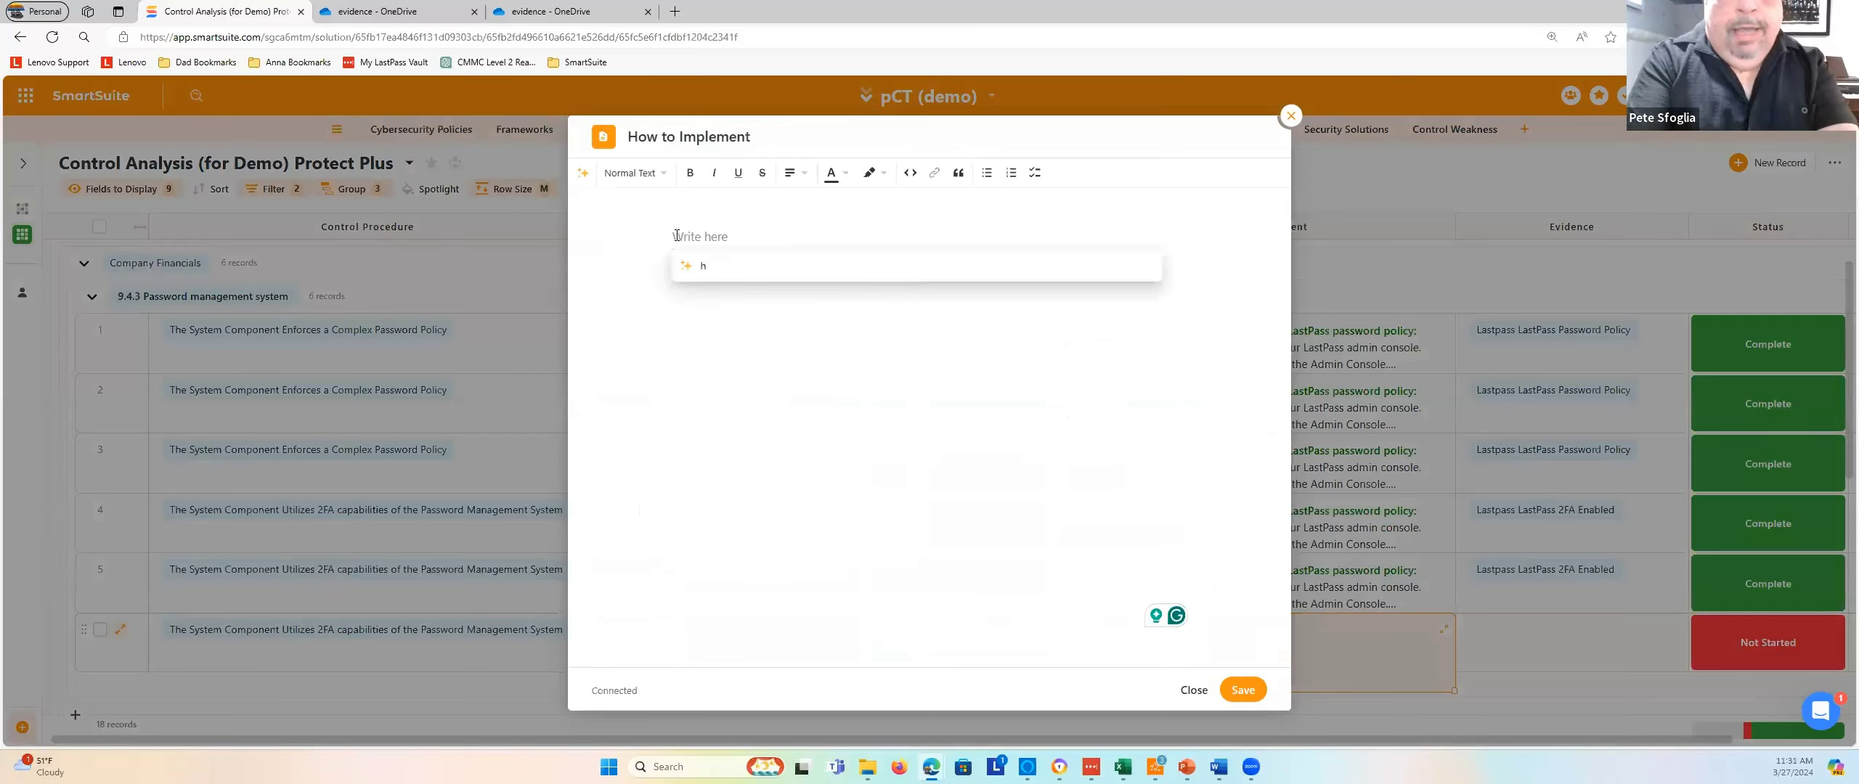
type("ow to implement")
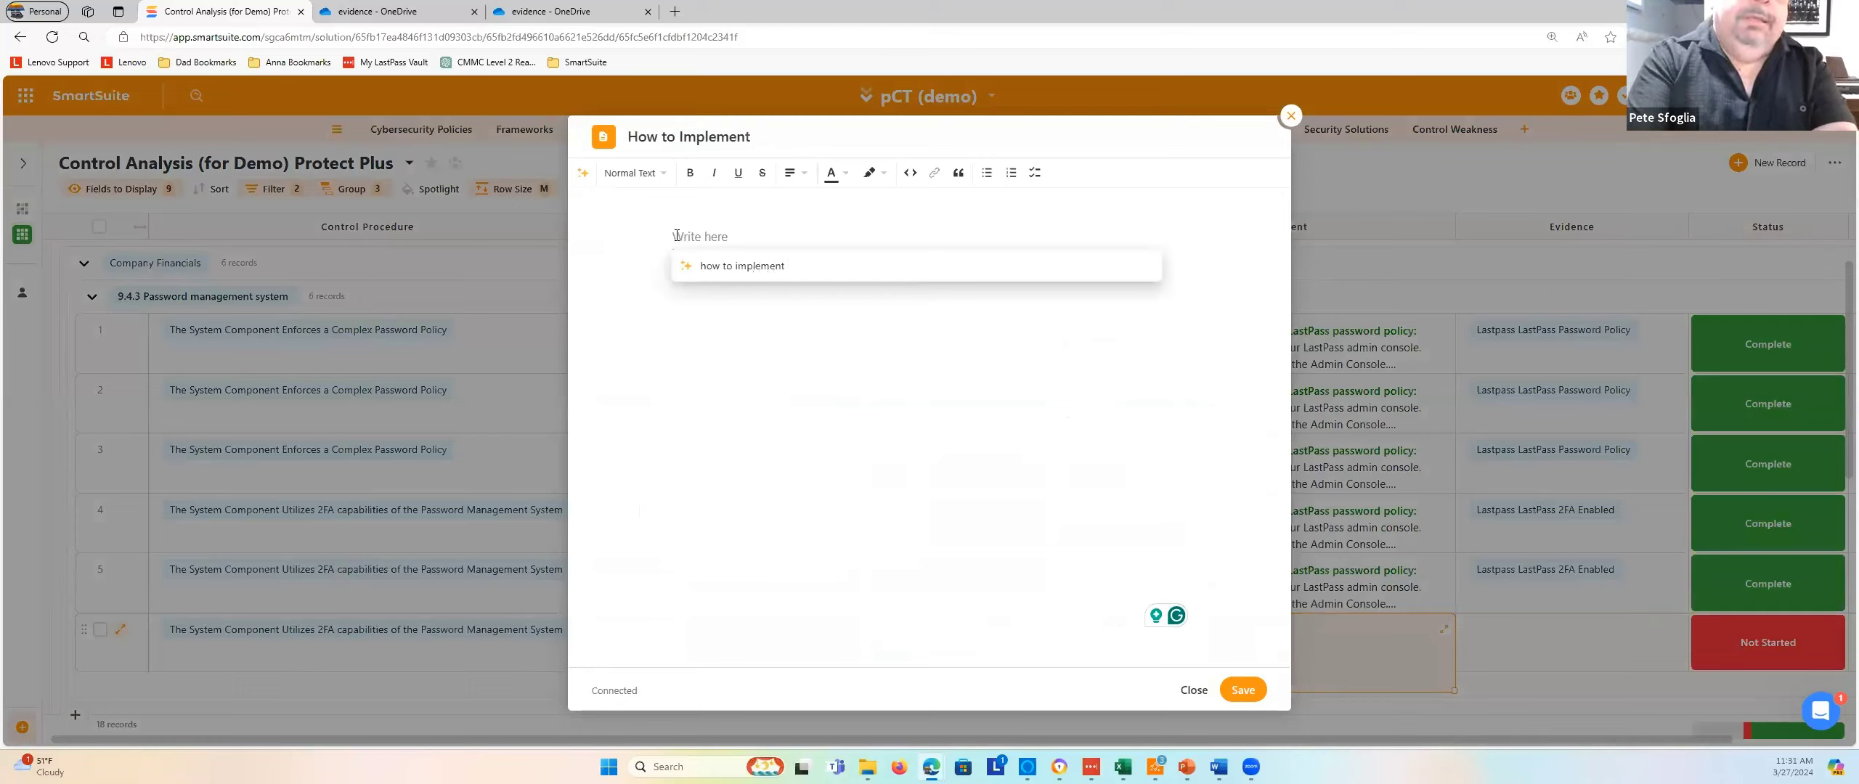
type(" lastpass aut")
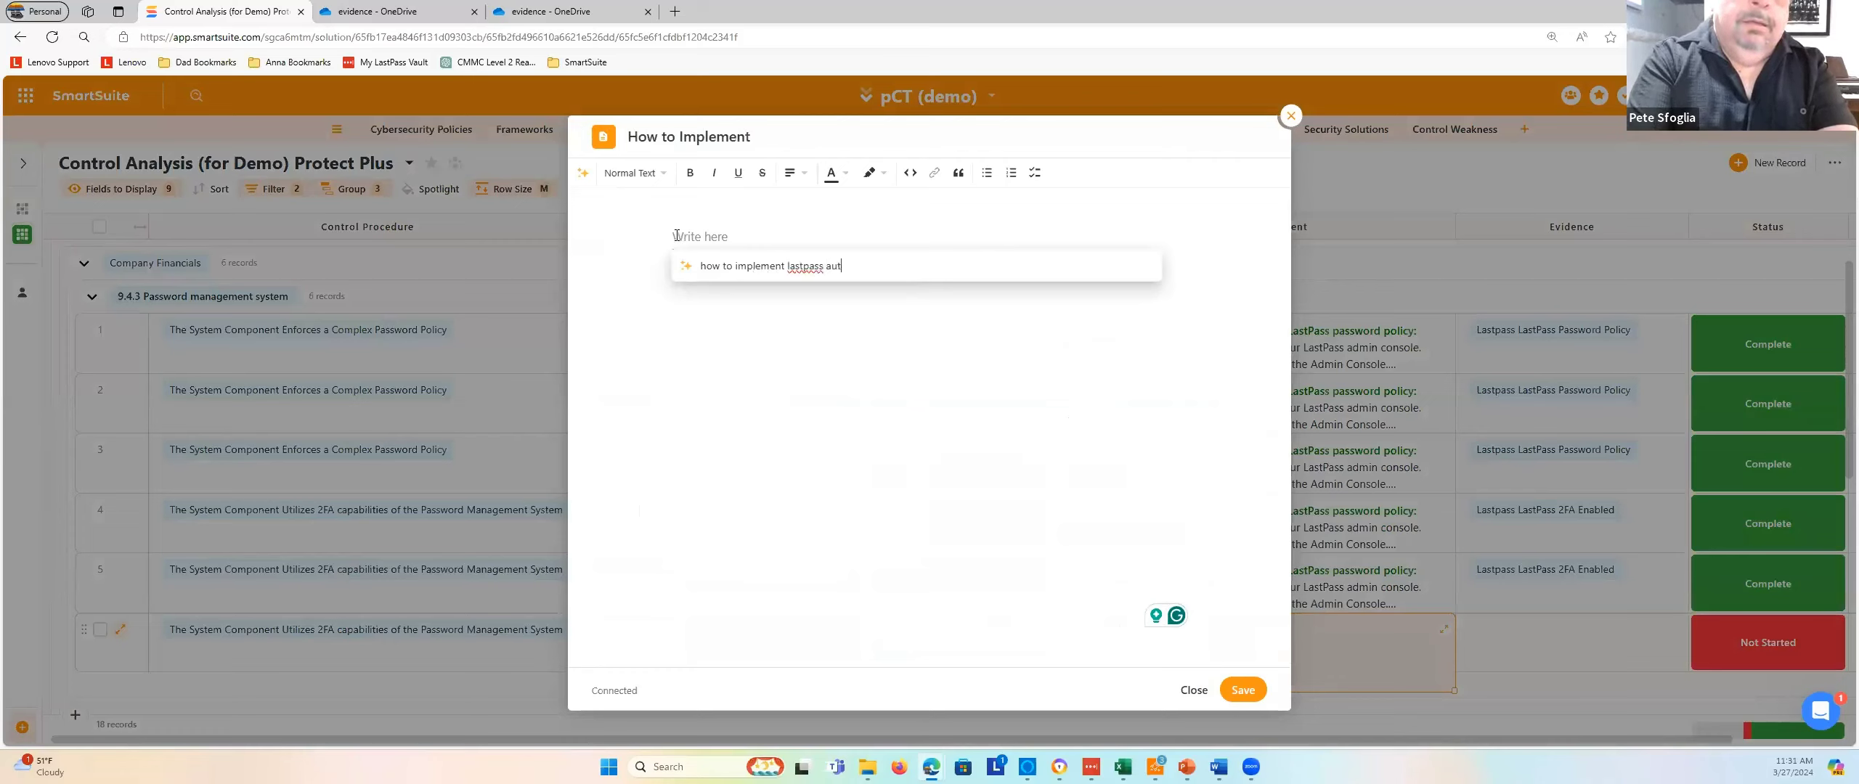
type("henticator")
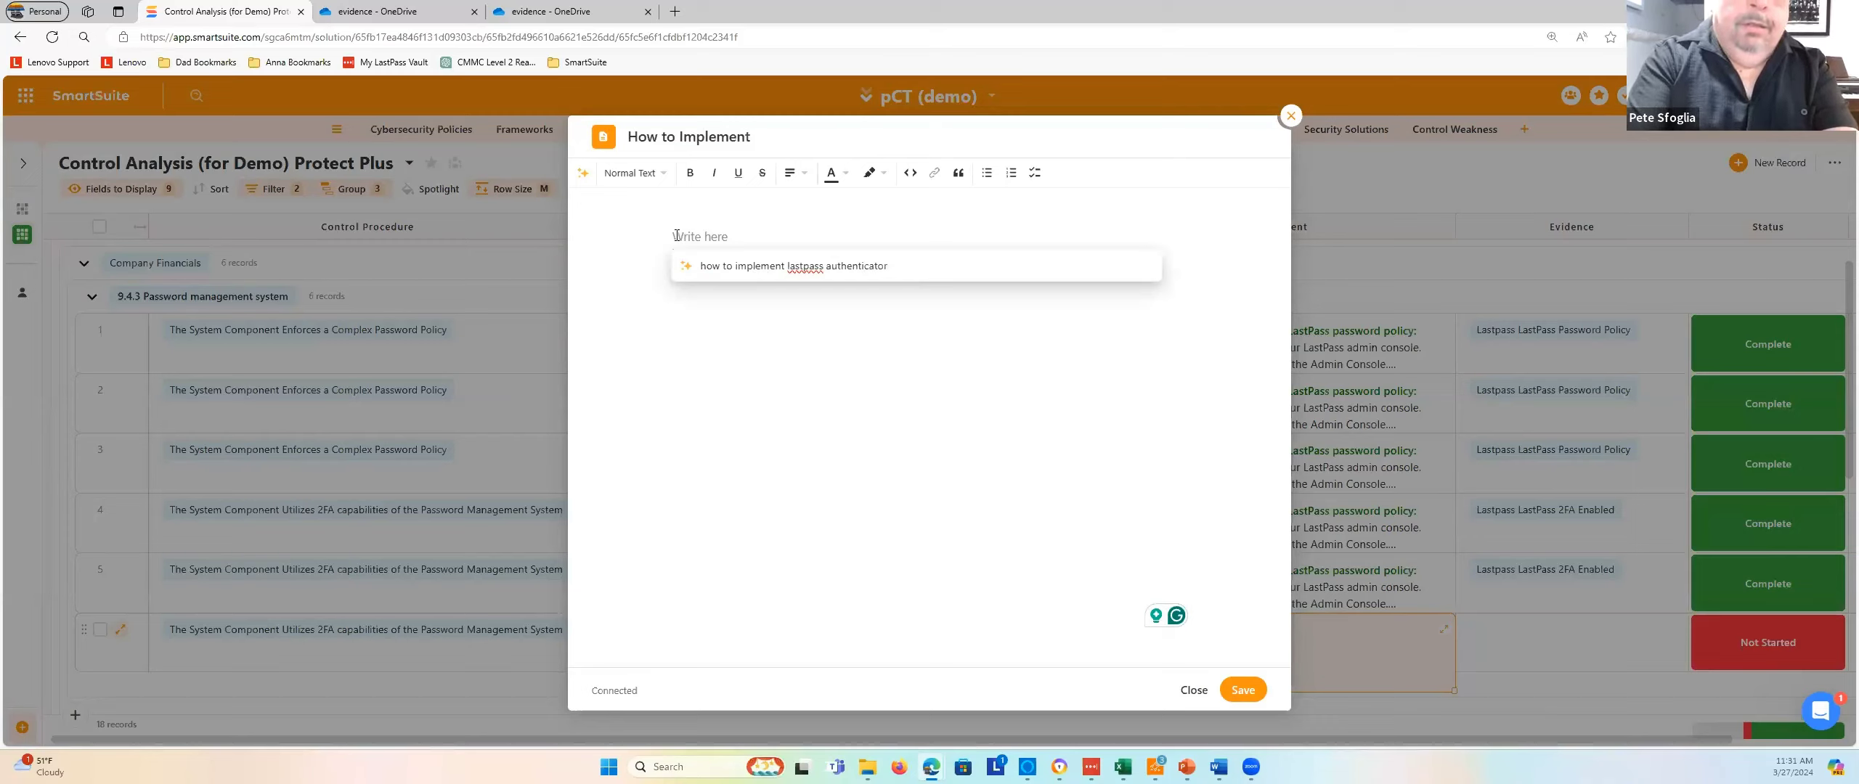
type(" on windows ser")
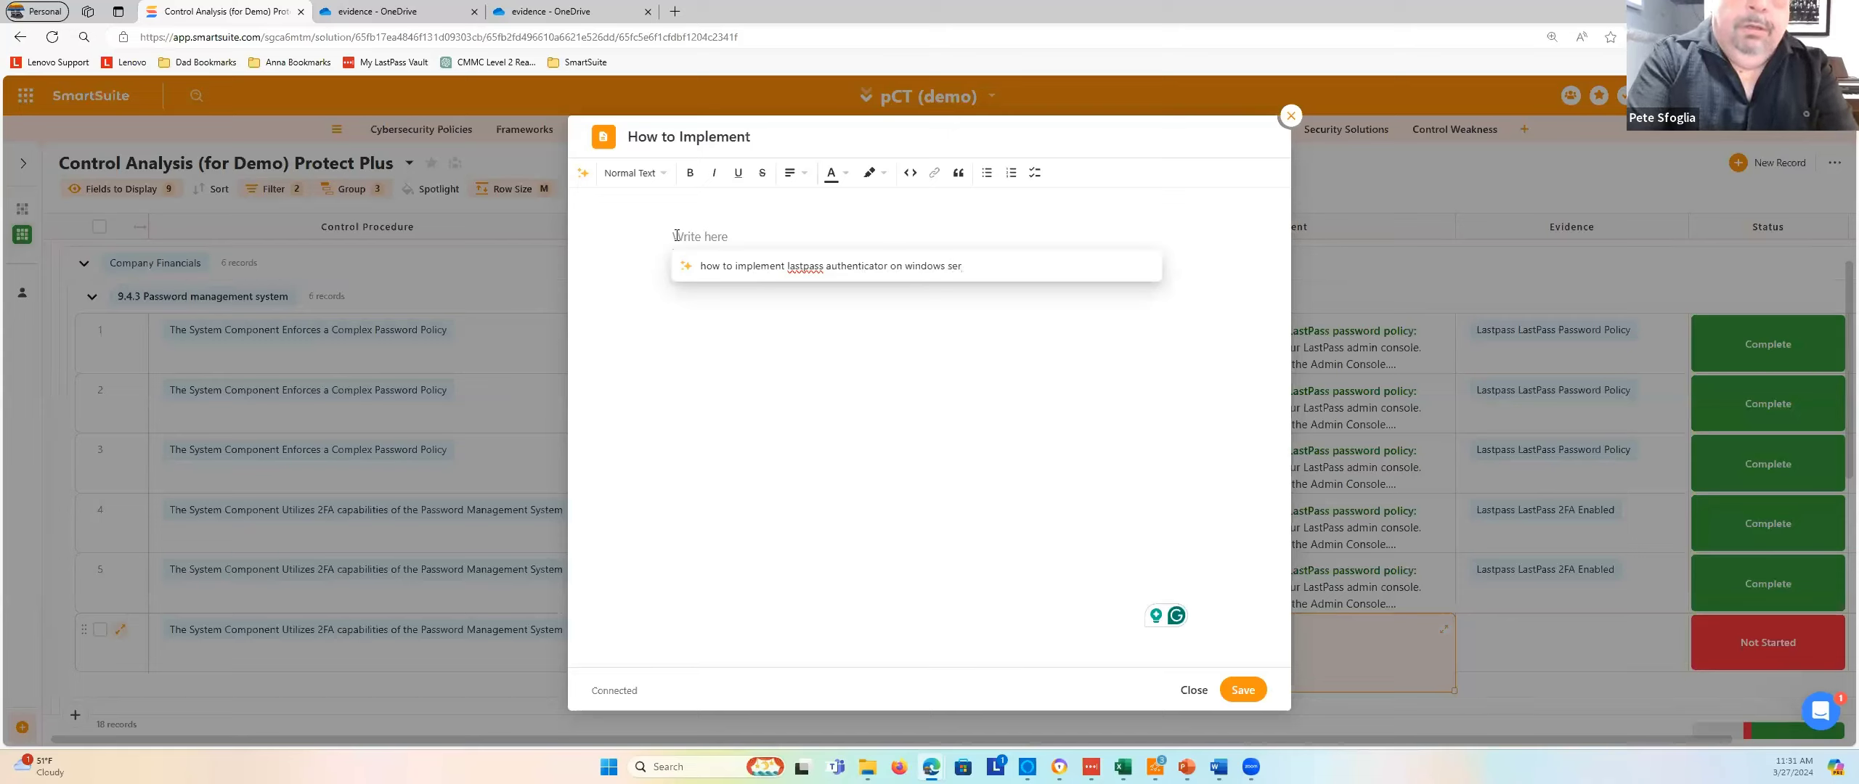
type("2022")
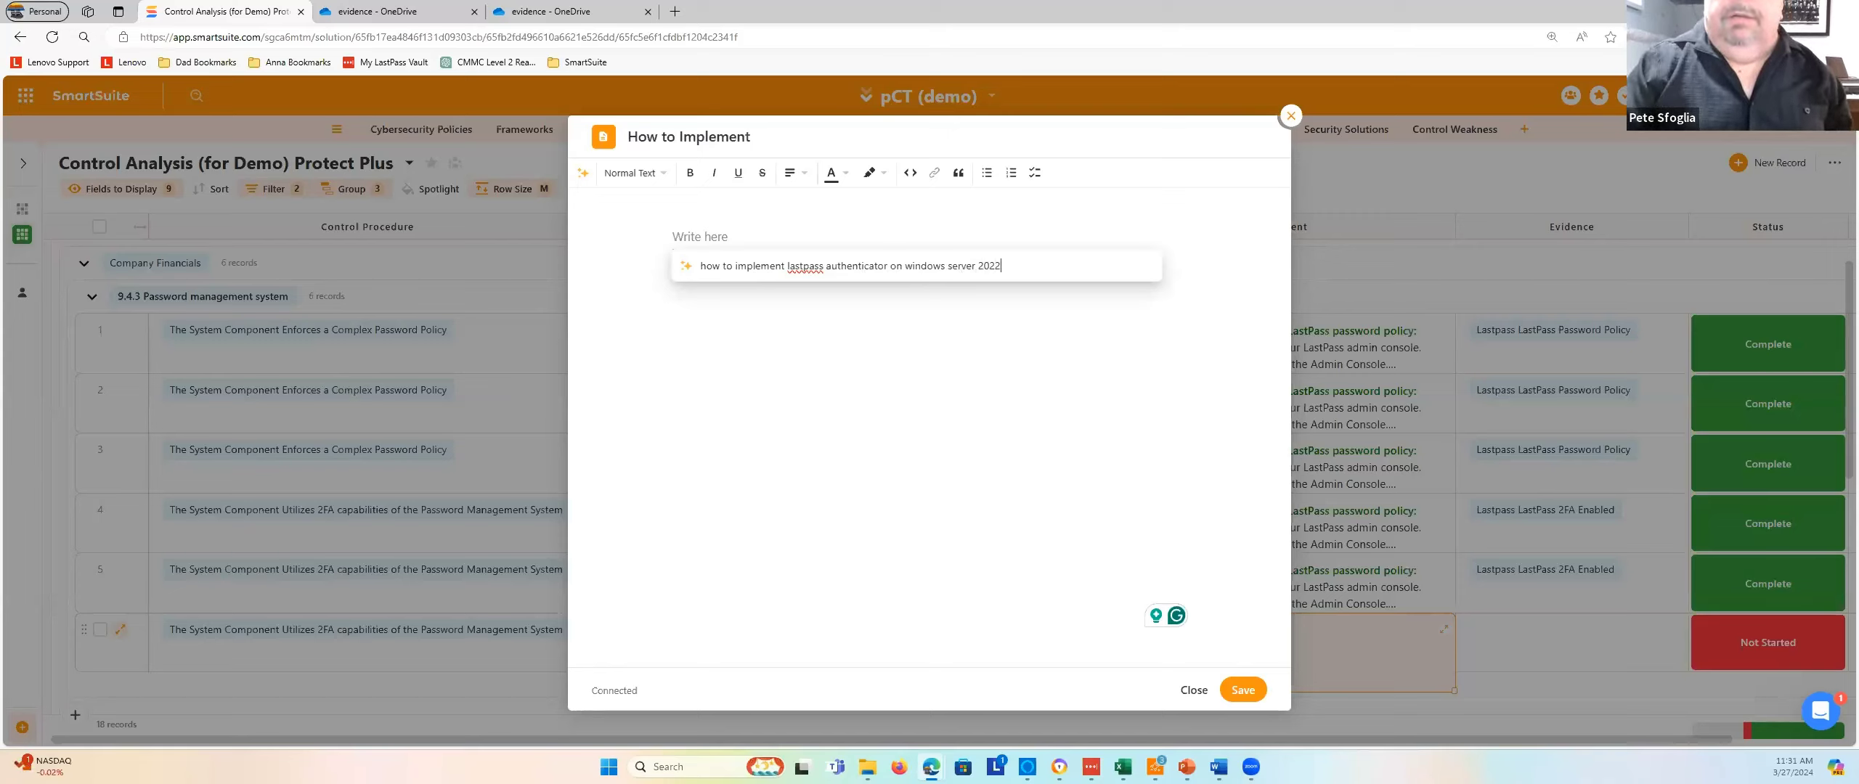
key("Return")
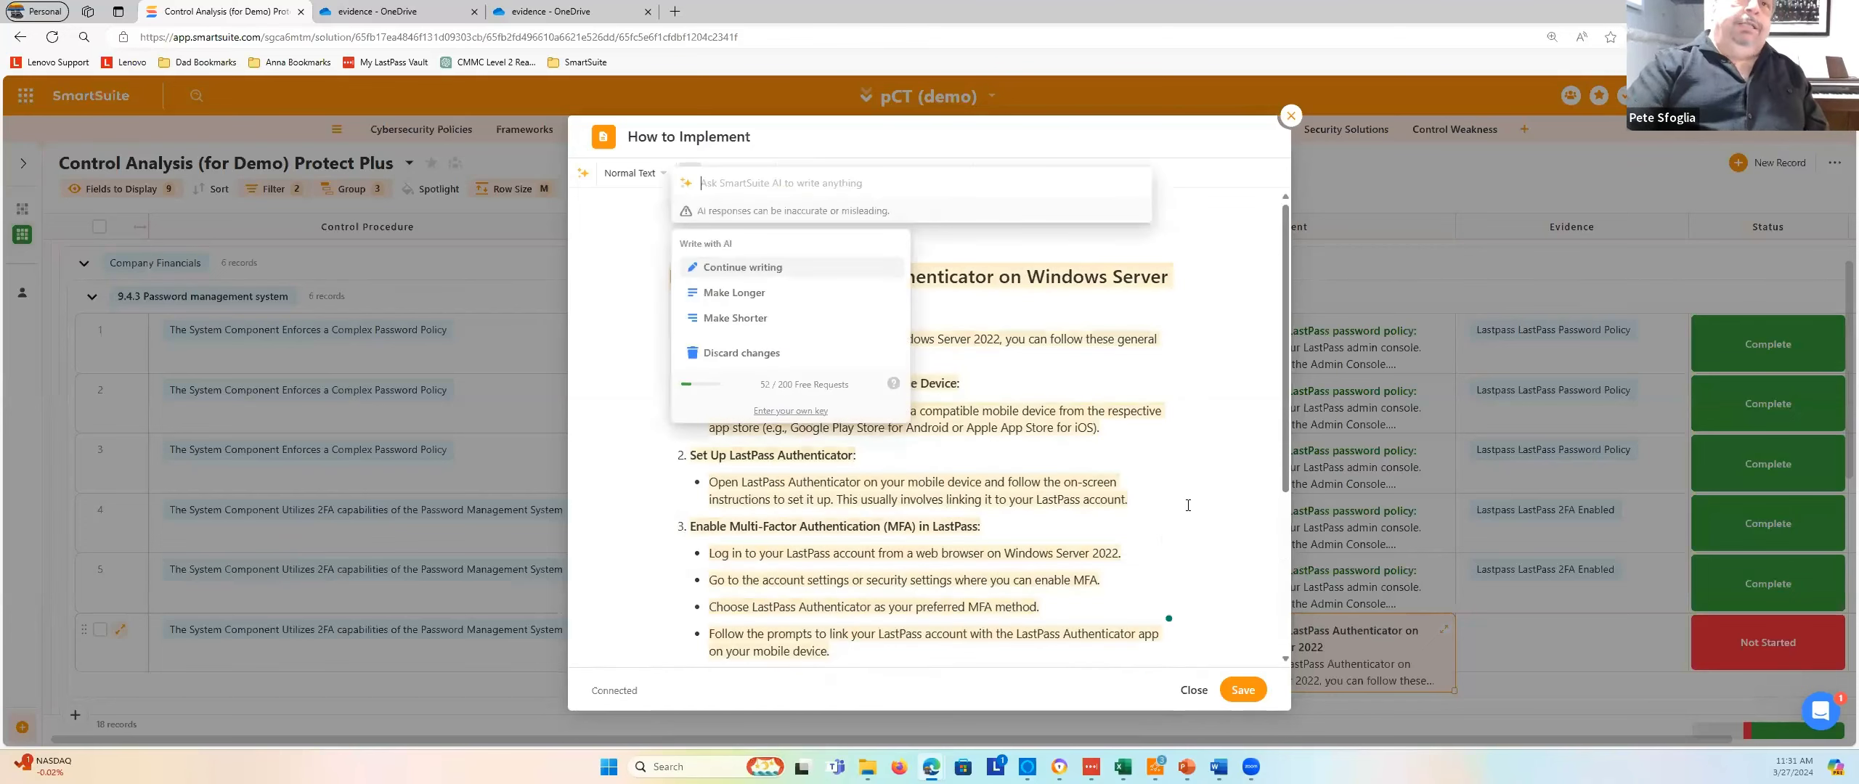
left_click(1197, 296)
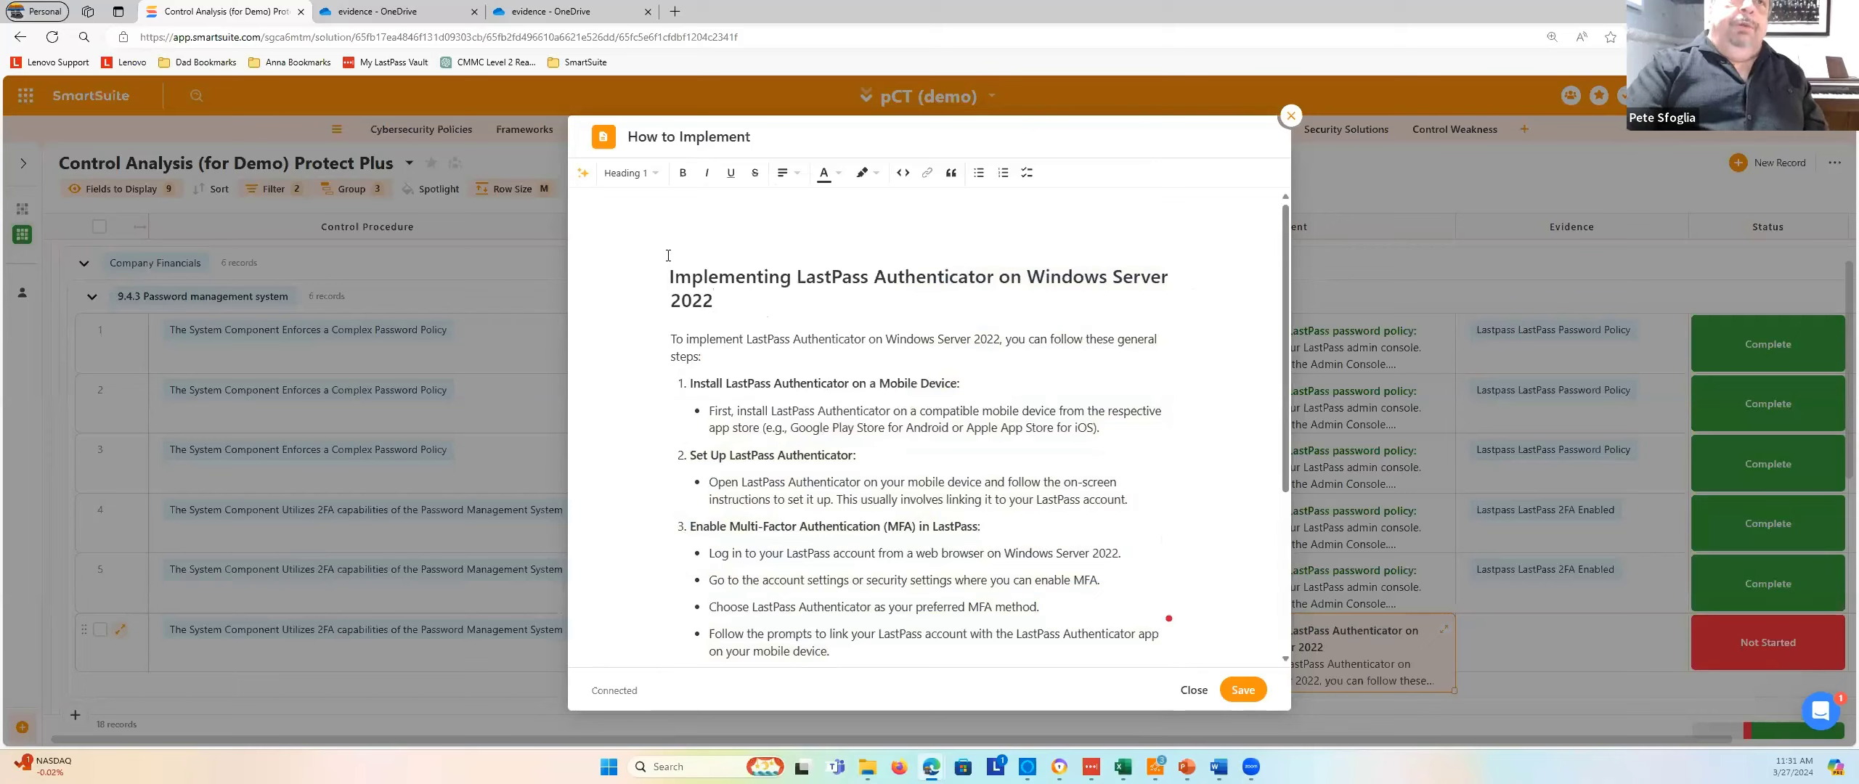
Color the generated heading "Implementing LastPass Authenticator on Windows Server 2022" green
scroll(711, 277, "down", 1)
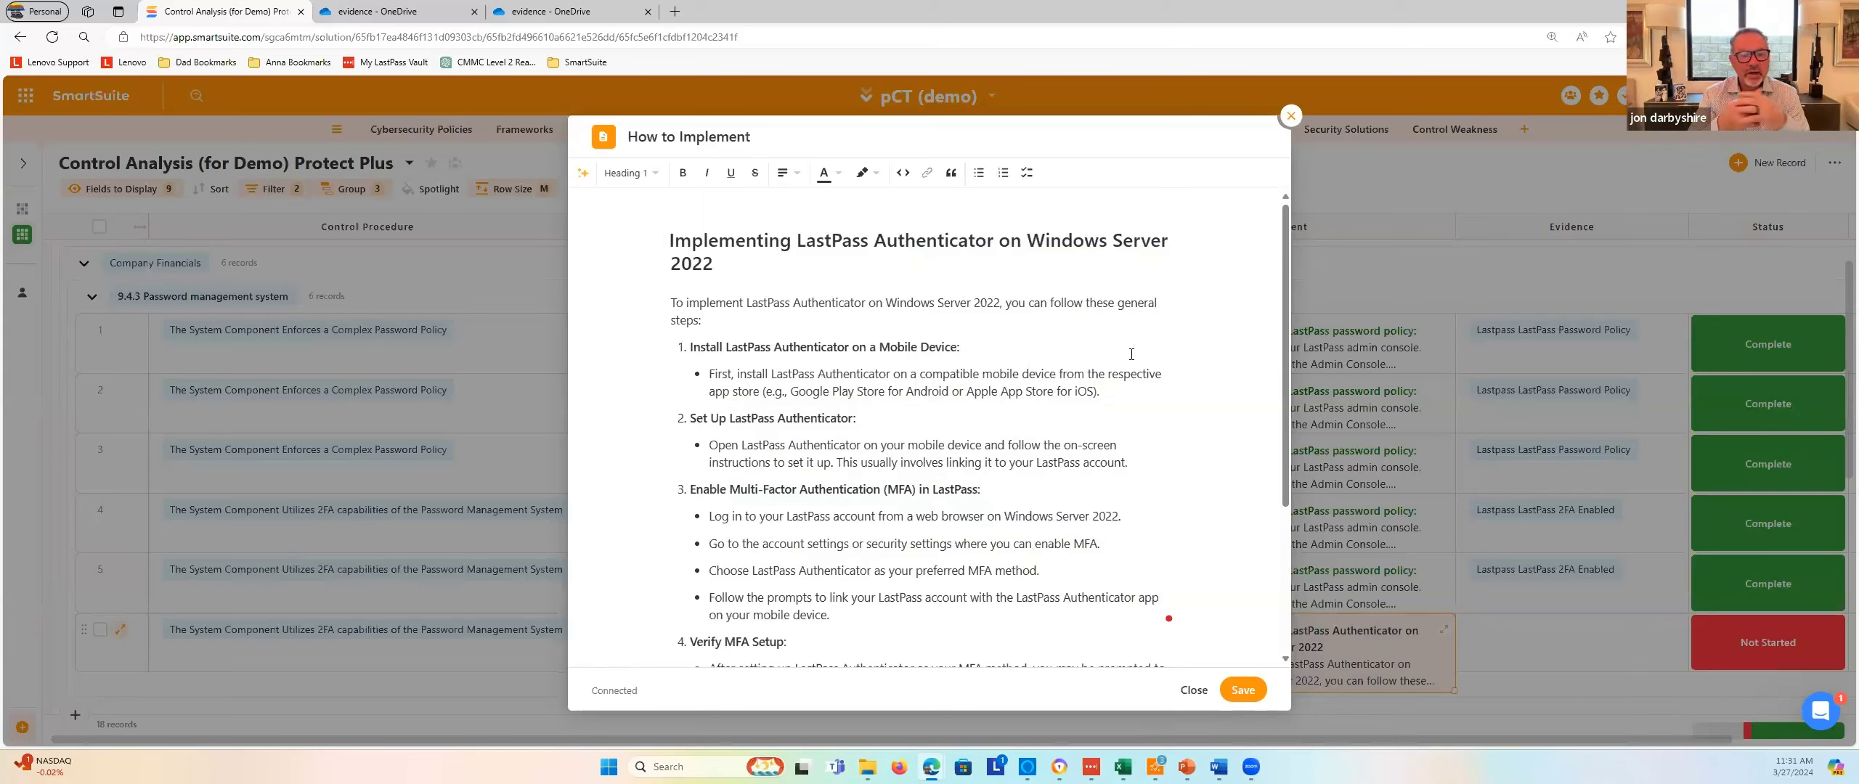
triple_click(673, 249)
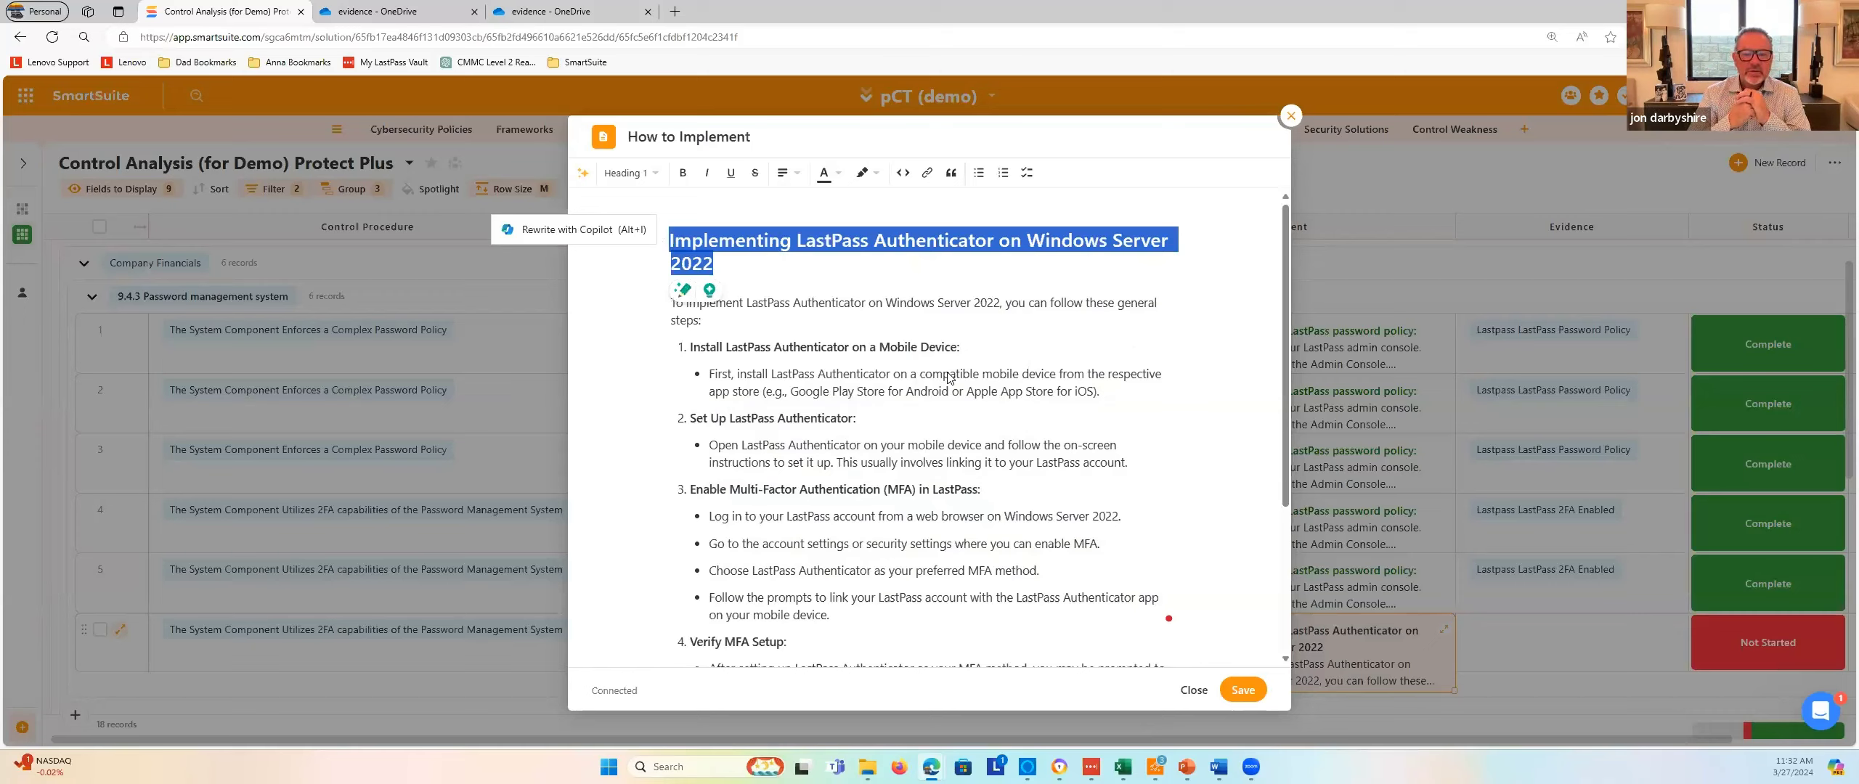
left_click(841, 176)
scroll(895, 369, "down", 1)
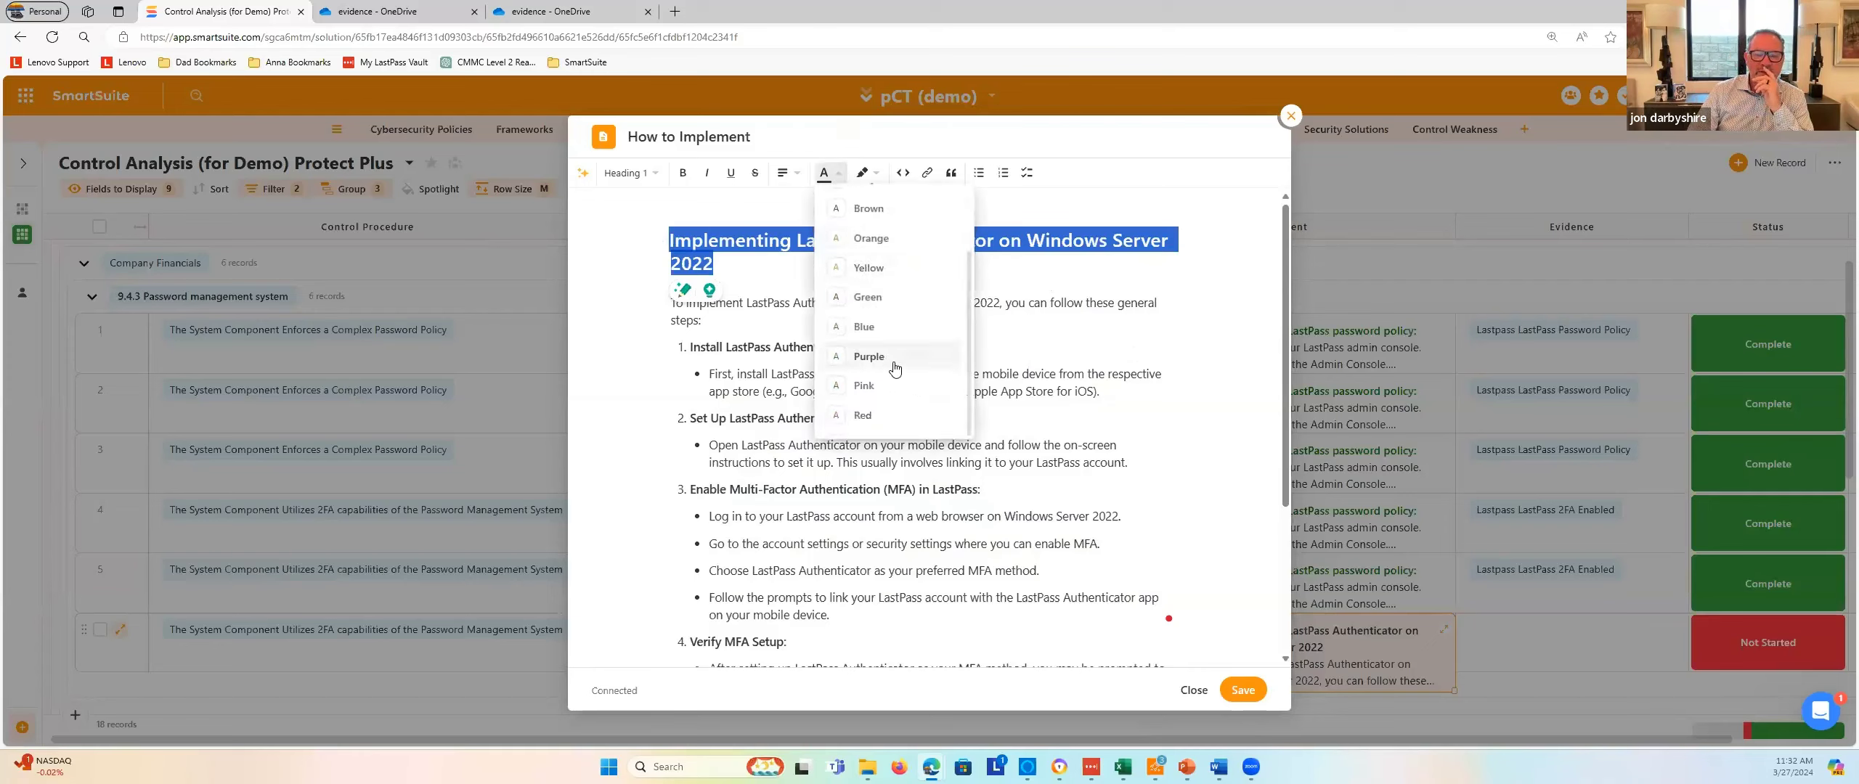
left_click(874, 297)
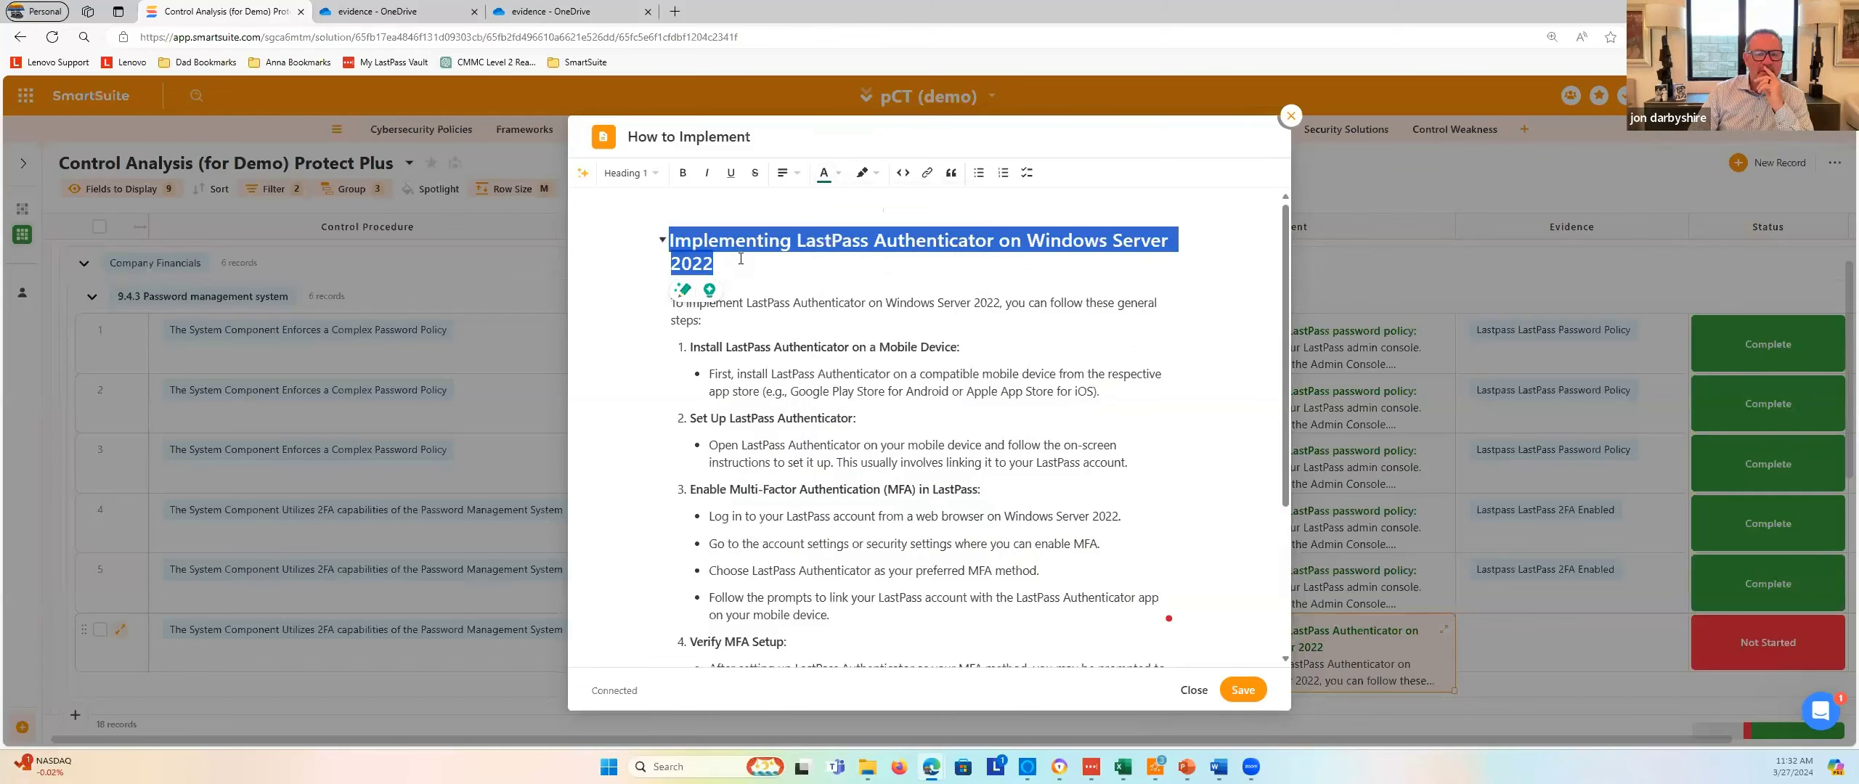
left_click(760, 273)
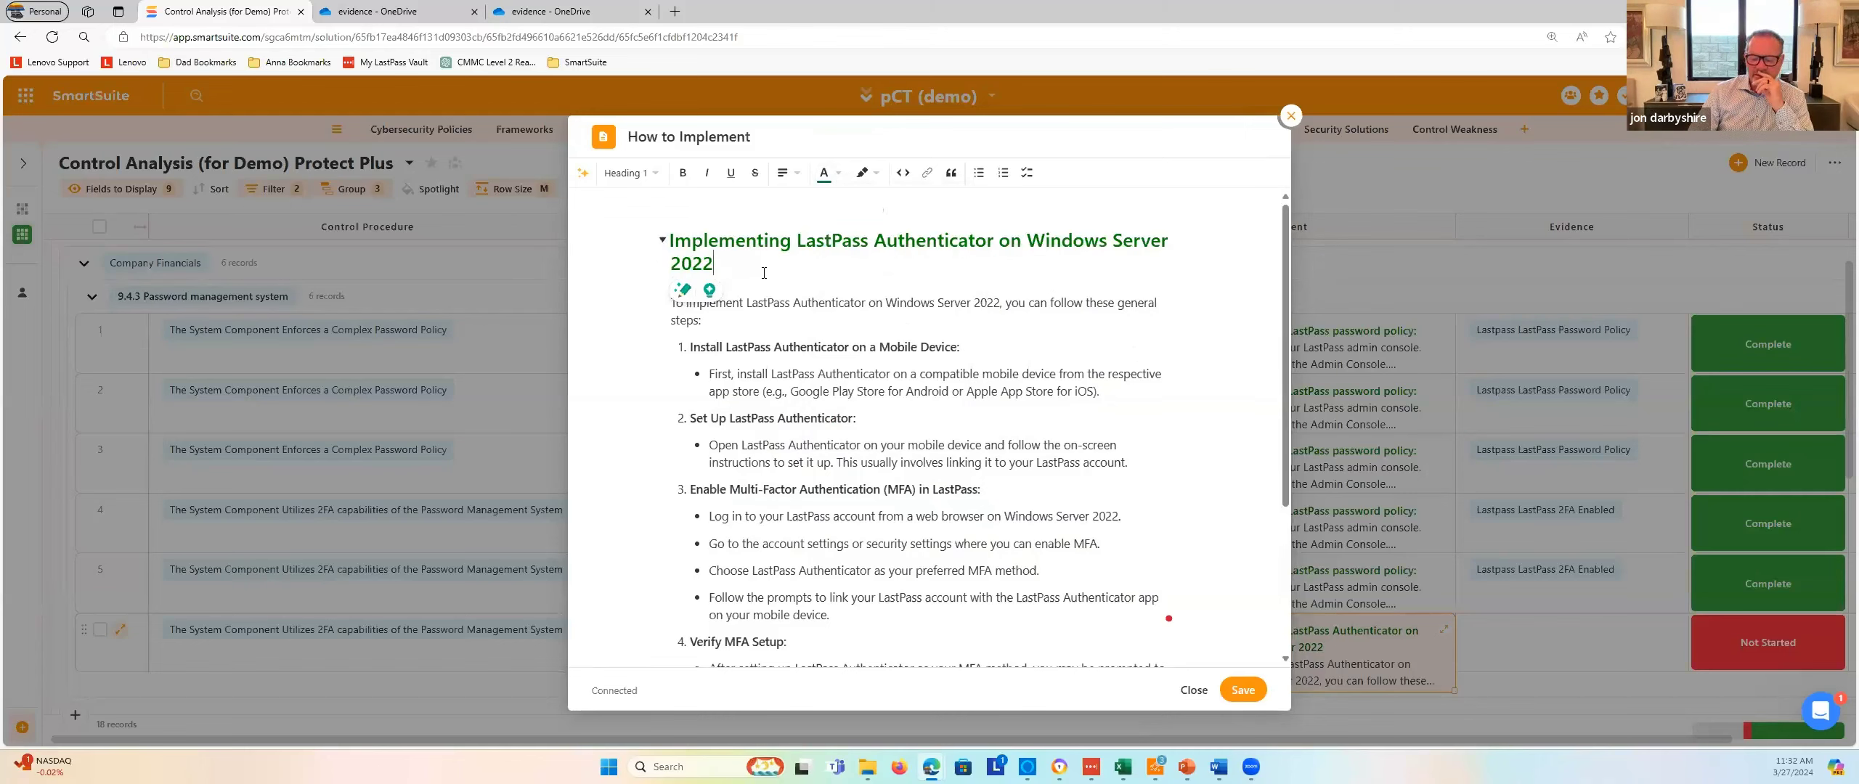
Insert a blank whiteboard diagram before "2022" in the green heading, and save the How to Implement changes
type("/")
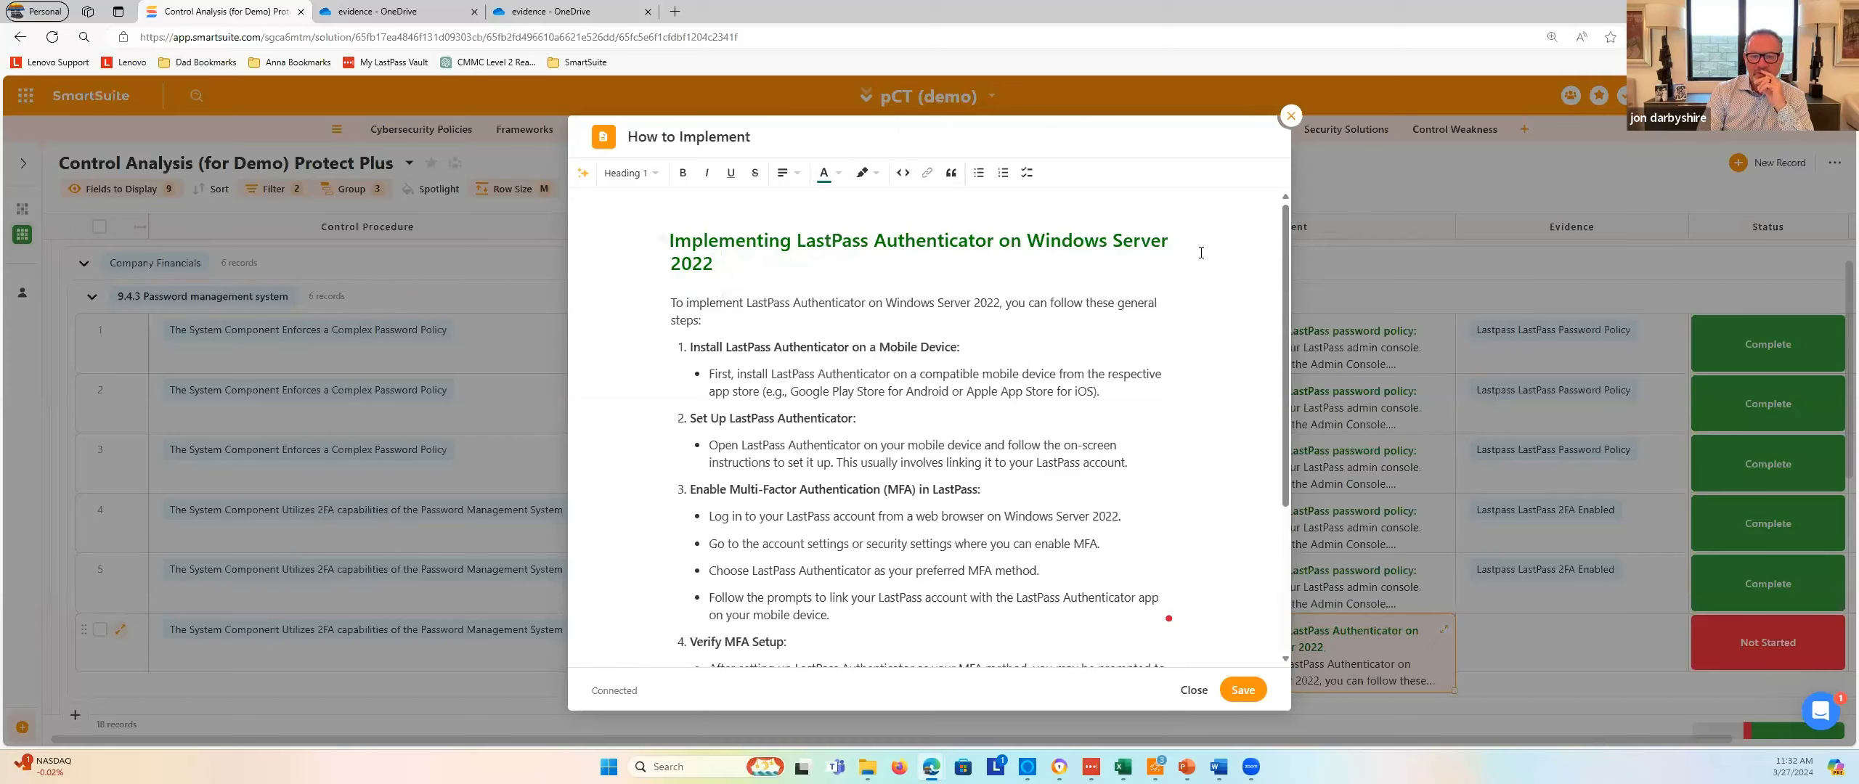
left_click(1235, 247)
type("/")
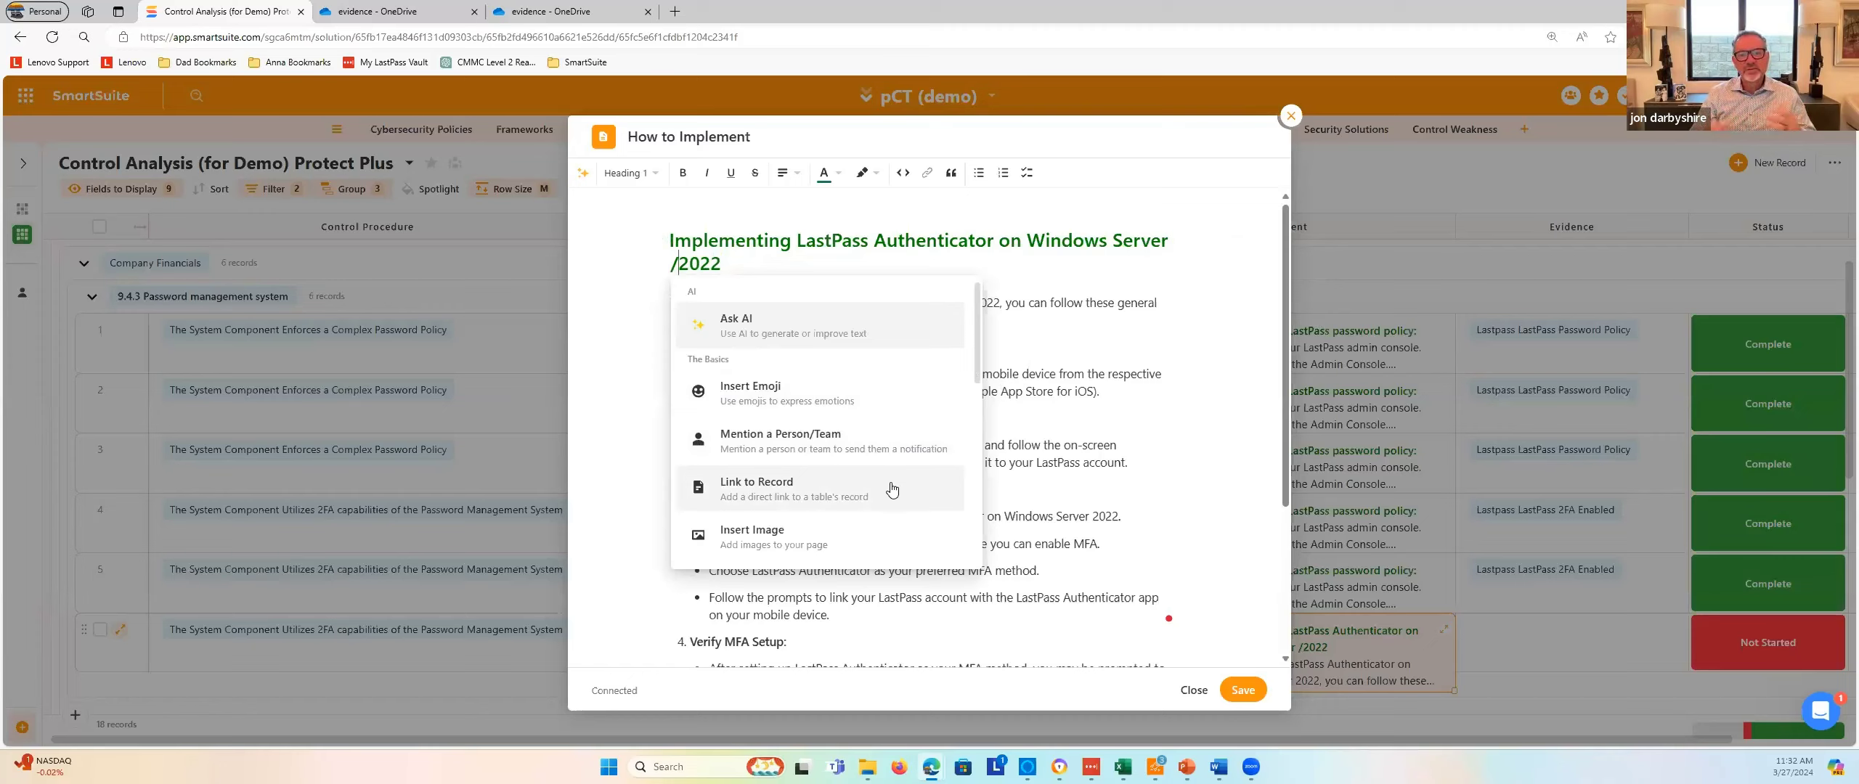
scroll(892, 490, "down", 3)
scroll(893, 485, "up", 3)
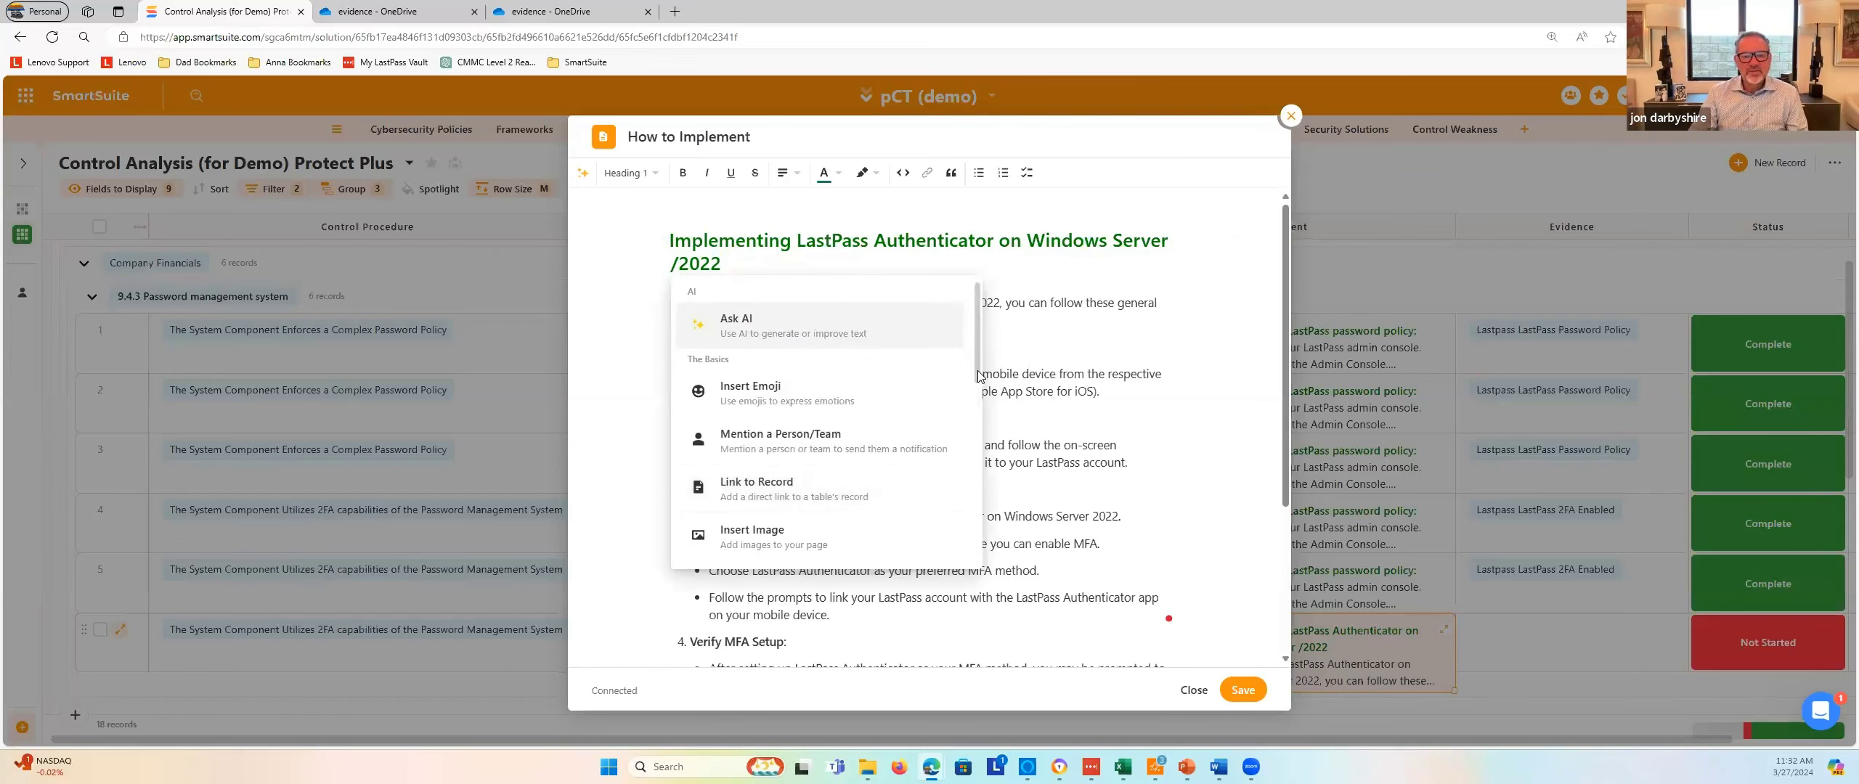
left_click_drag(976, 385, 961, 555)
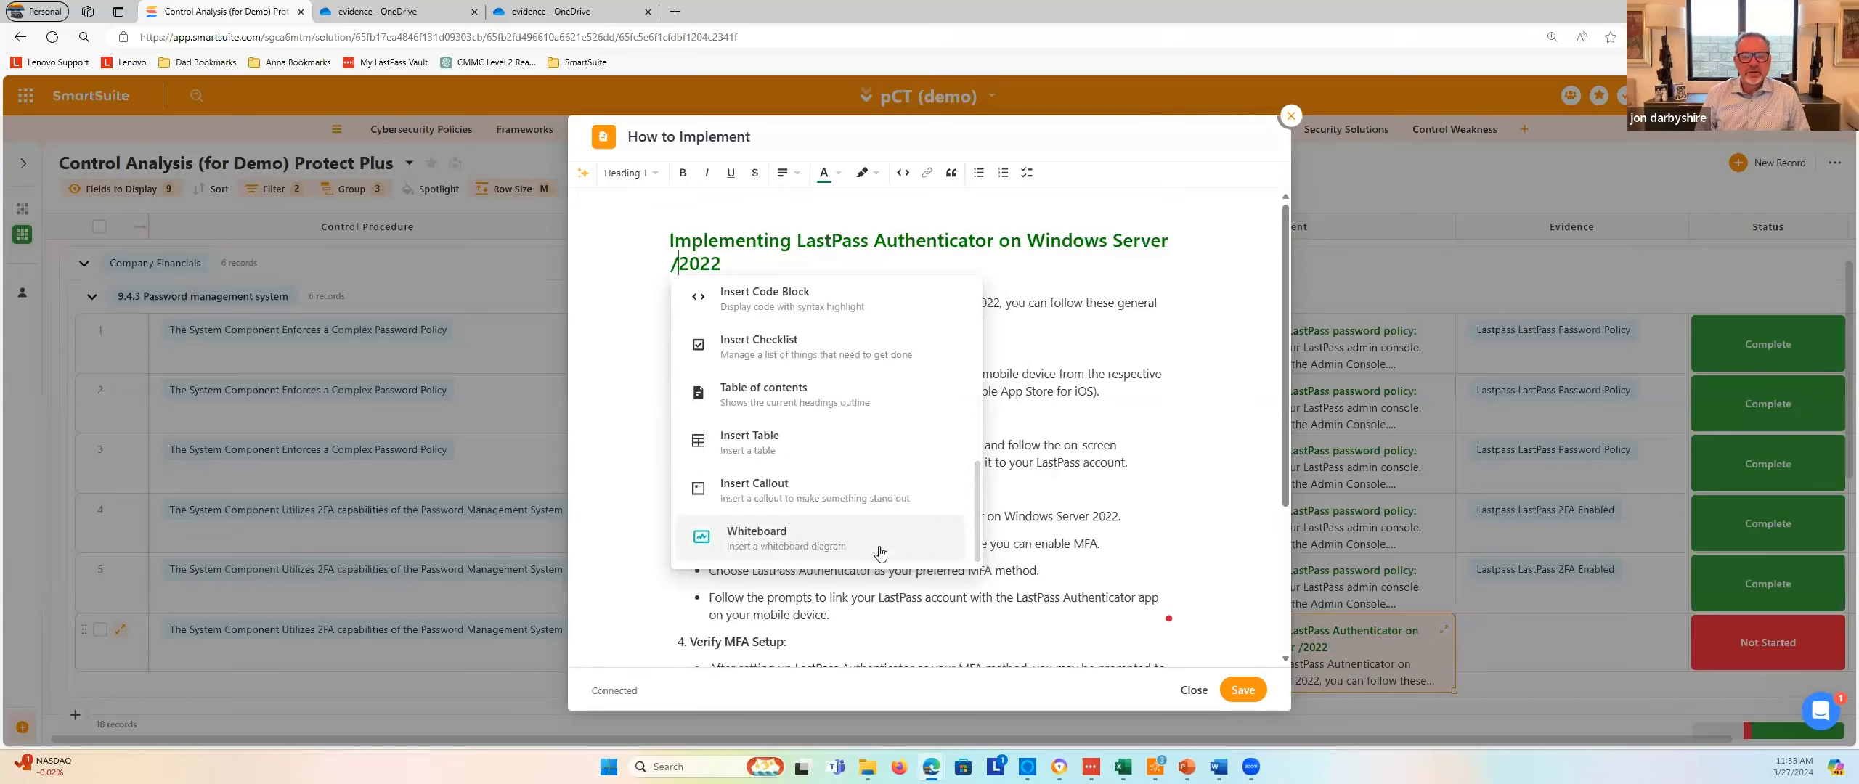
left_click(807, 535)
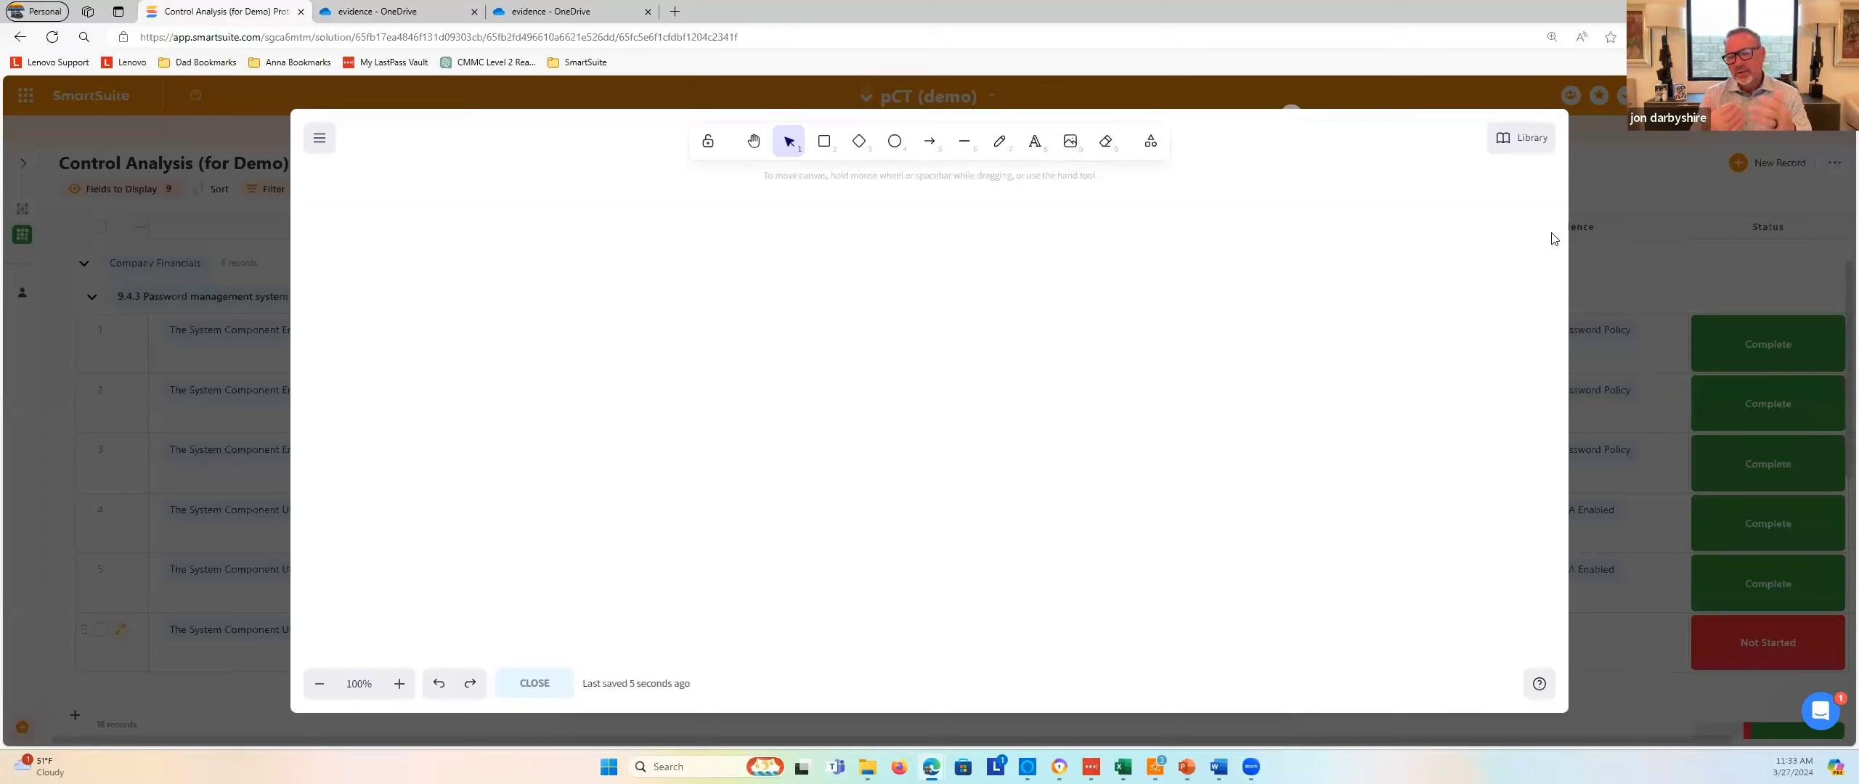
key("Escape")
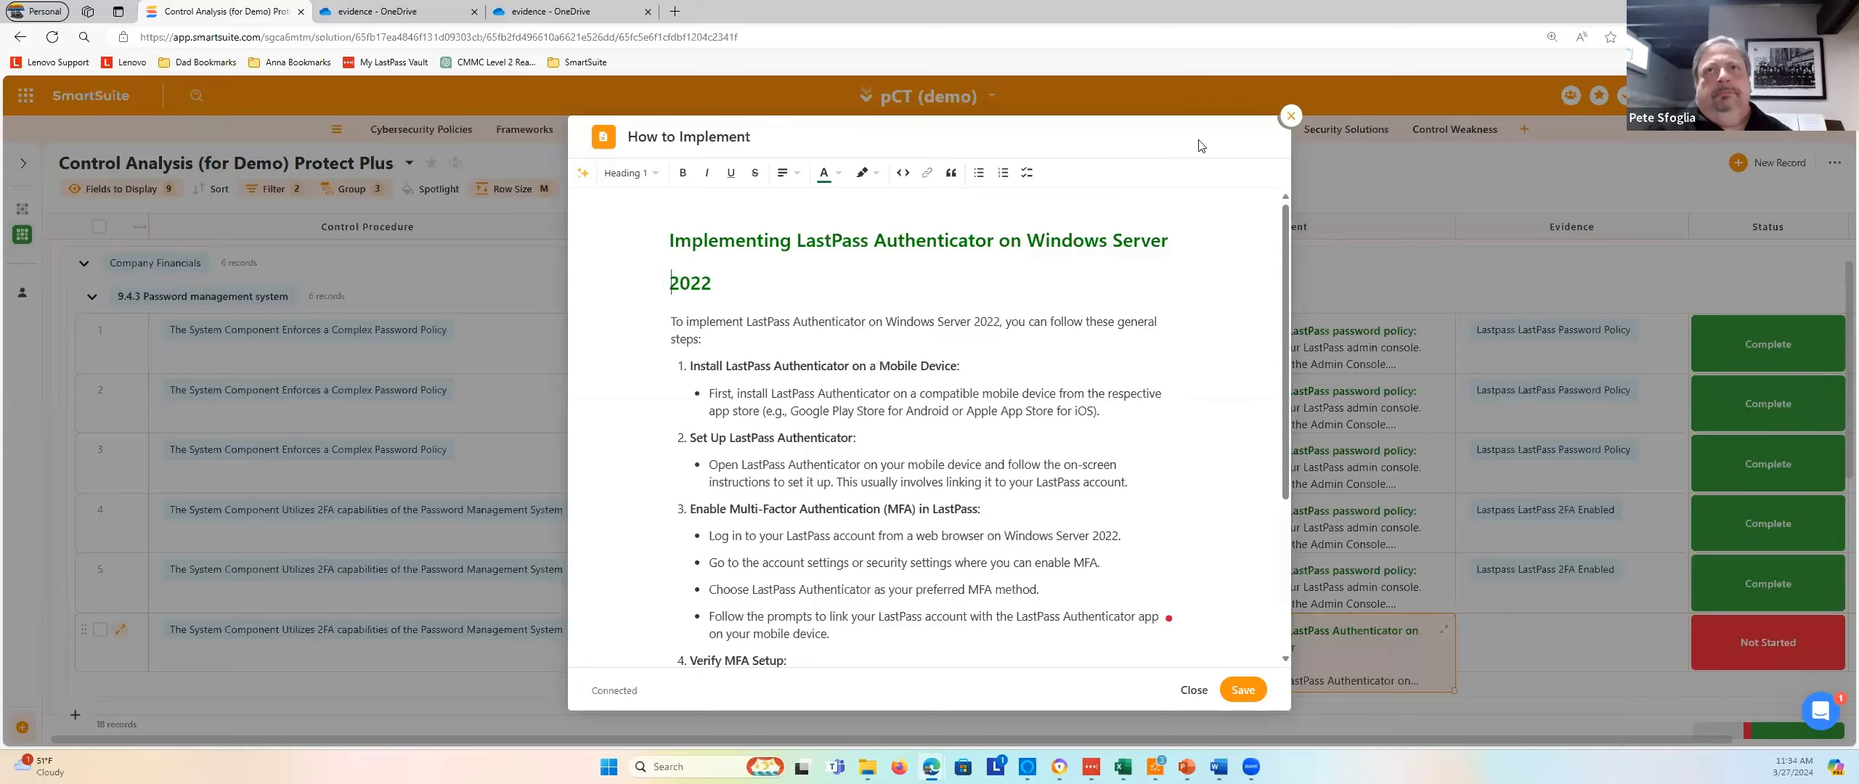
left_click(1290, 116)
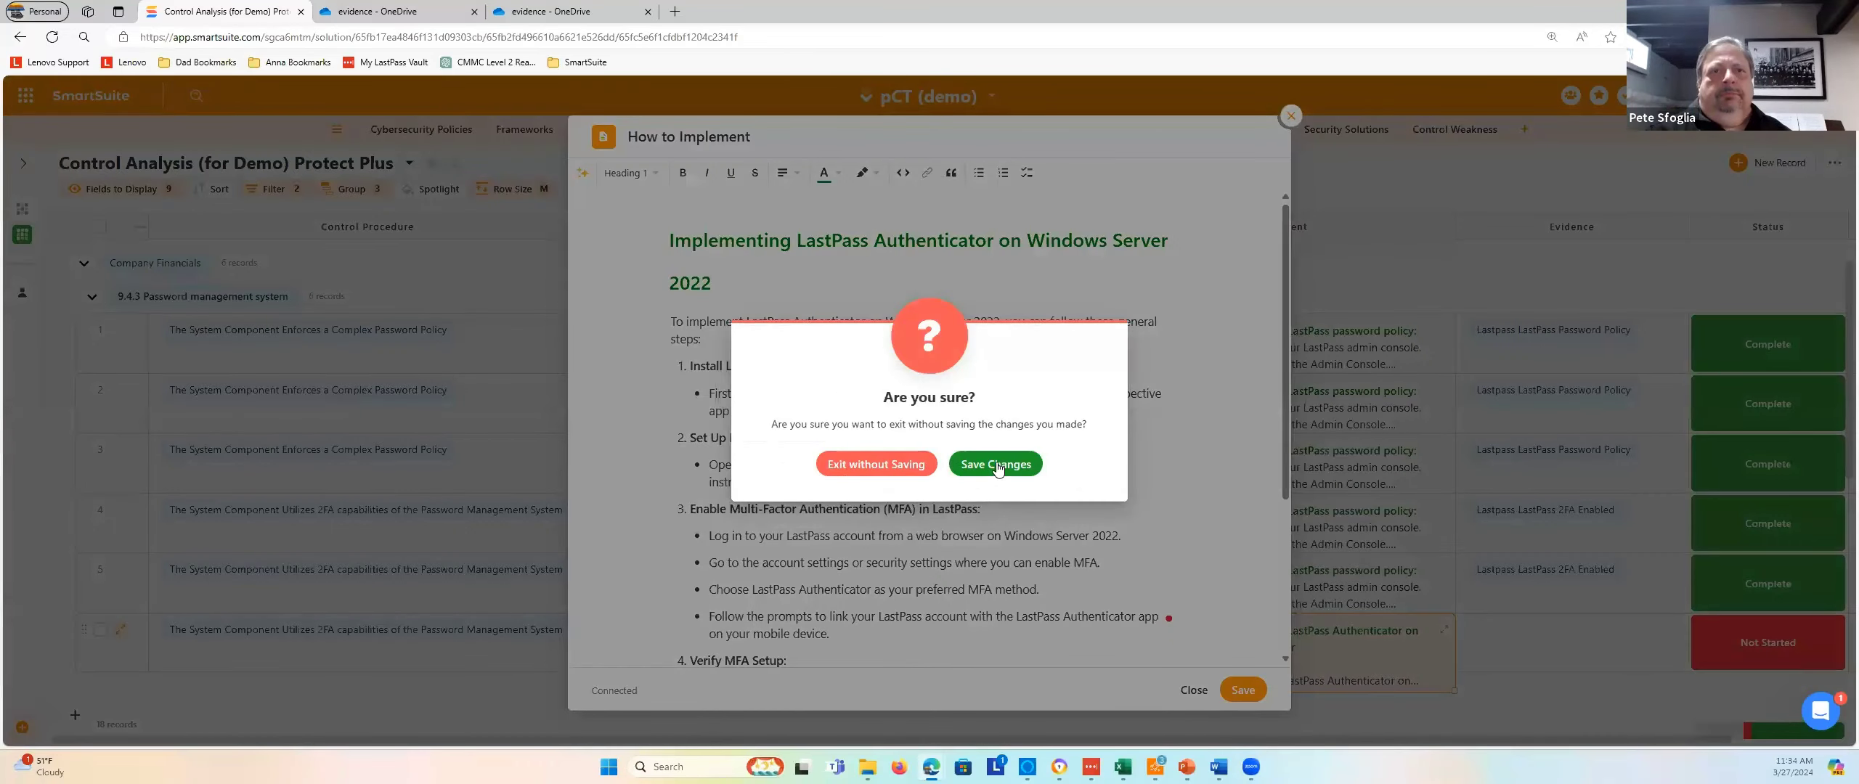
left_click(995, 465)
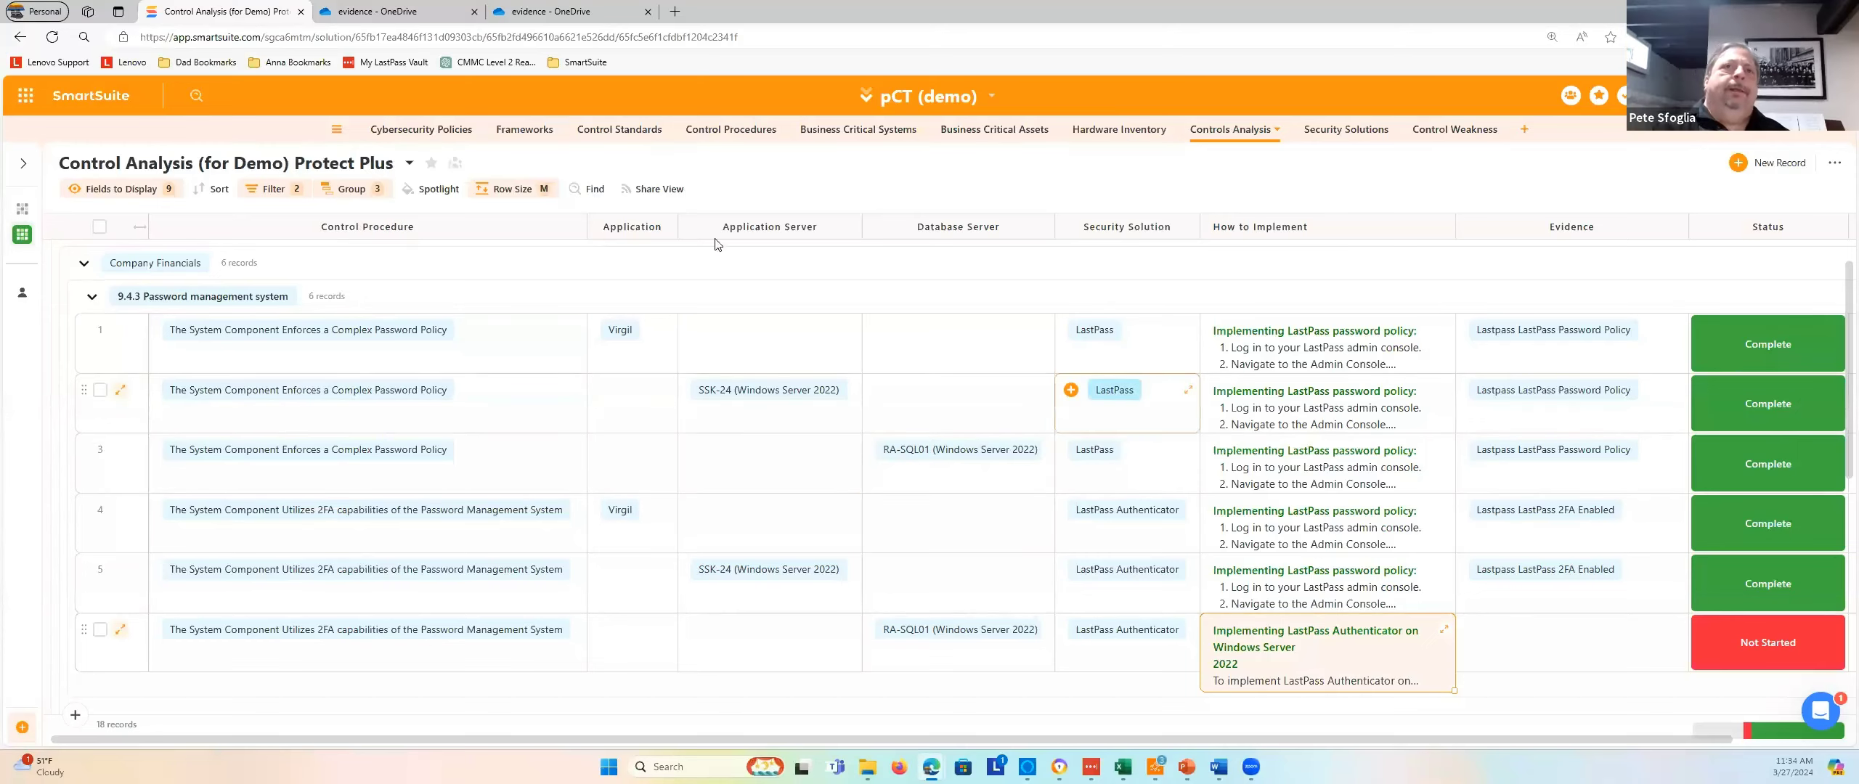
Open Cybersecurity Policies and review the policy cards down to 25 Policy on the use of encryption
left_click(411, 132)
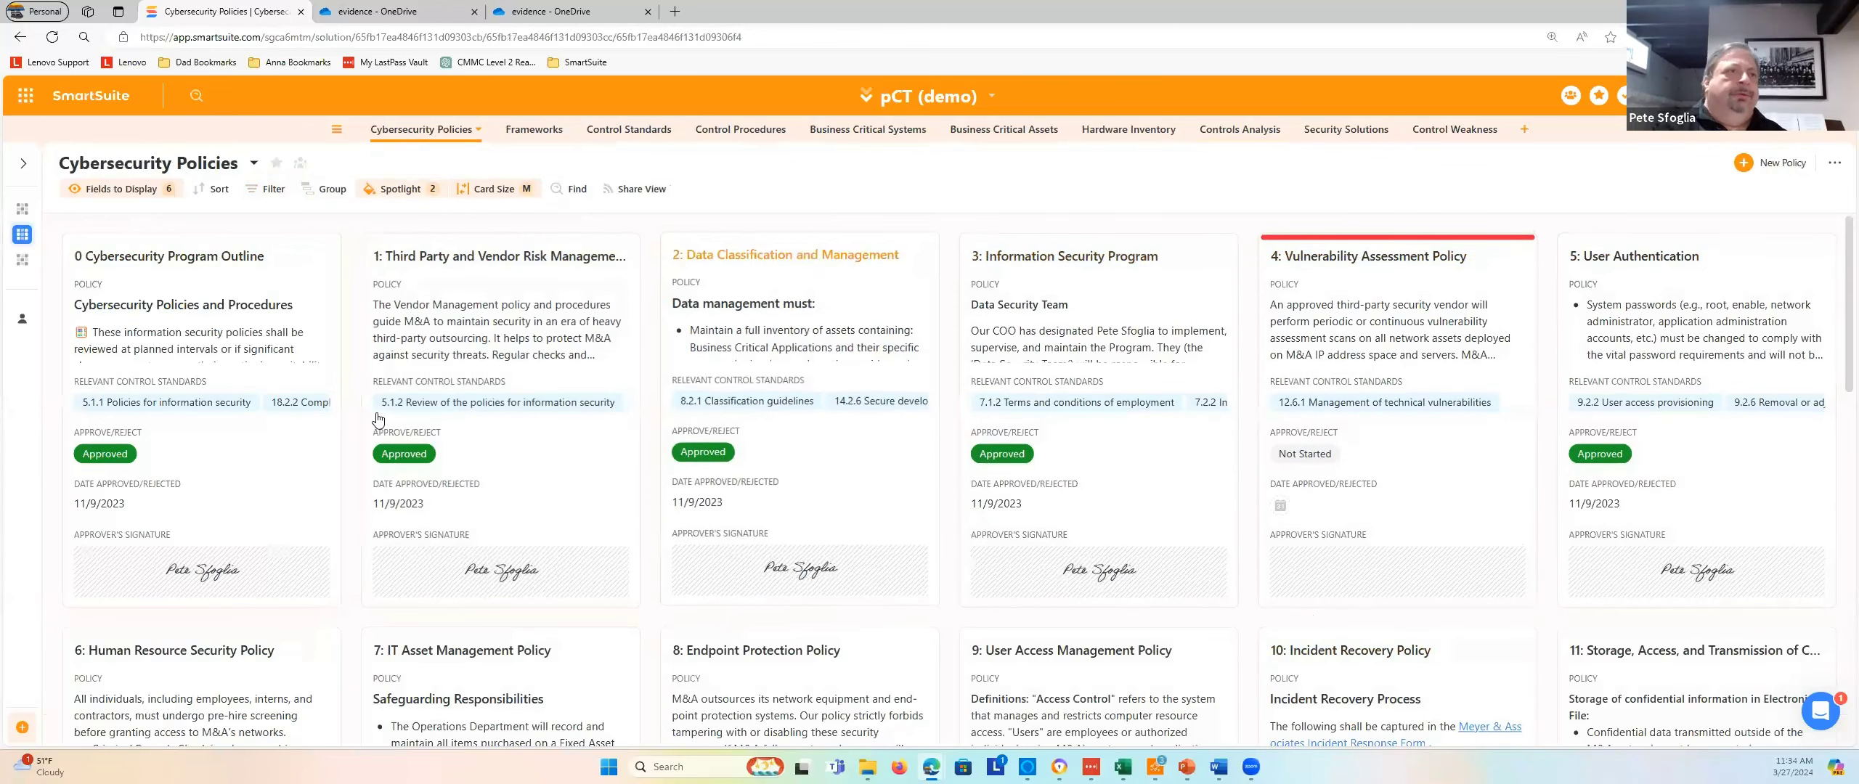
scroll(613, 445, "down", 5)
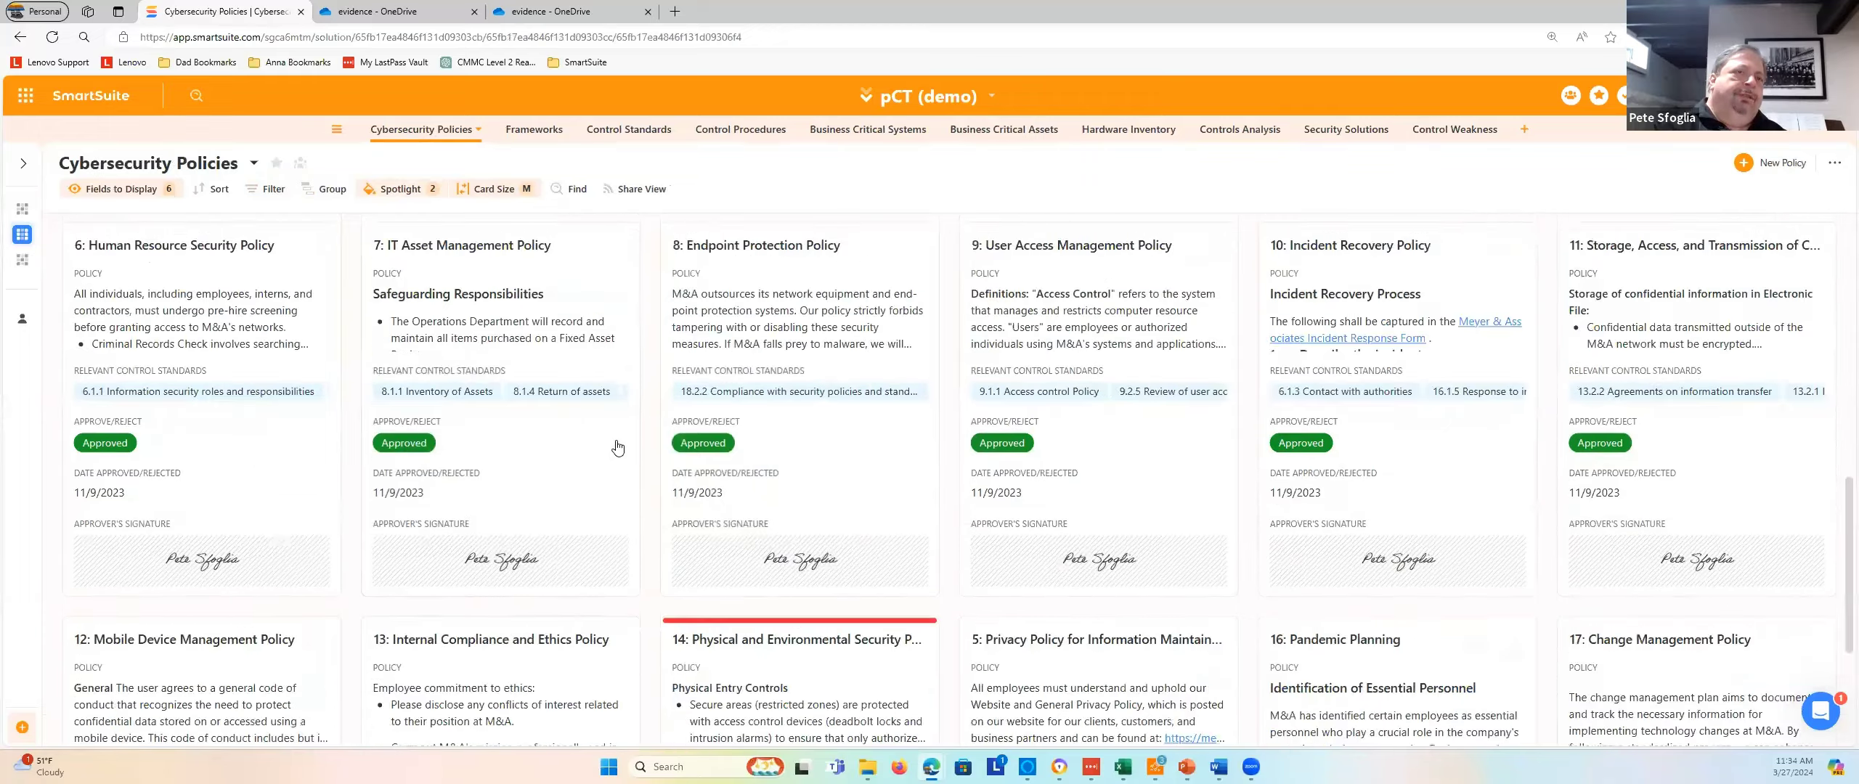
scroll(617, 446, "down", 5)
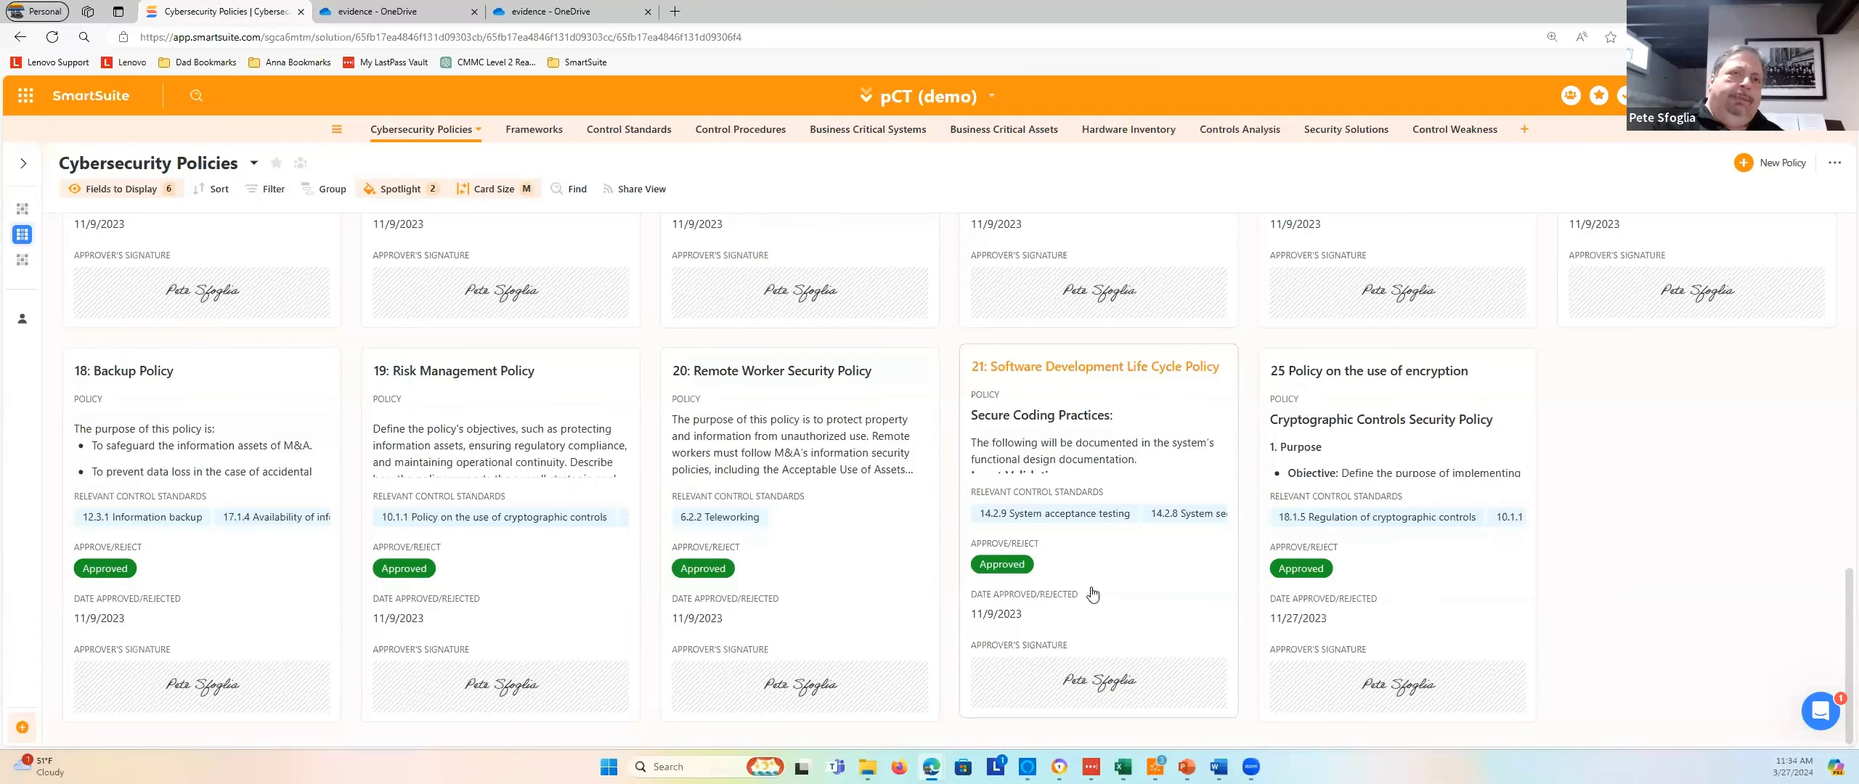
Open the Hardware Inventory and review the equipment records from desktop computers down to the application servers
scroll(956, 470, "up", 15)
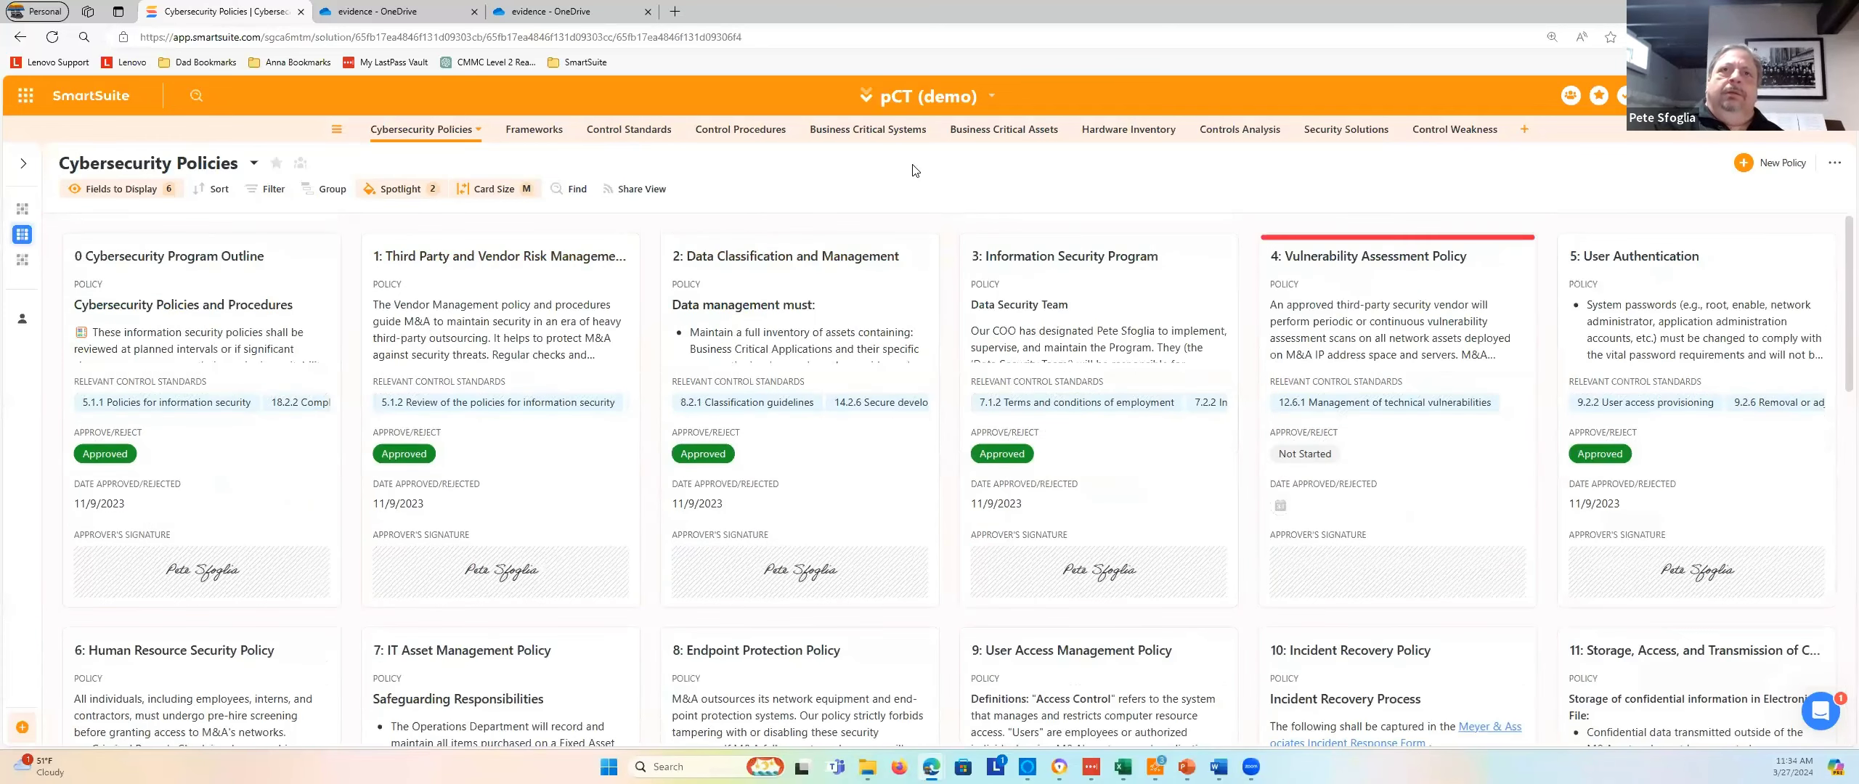
left_click(1133, 128)
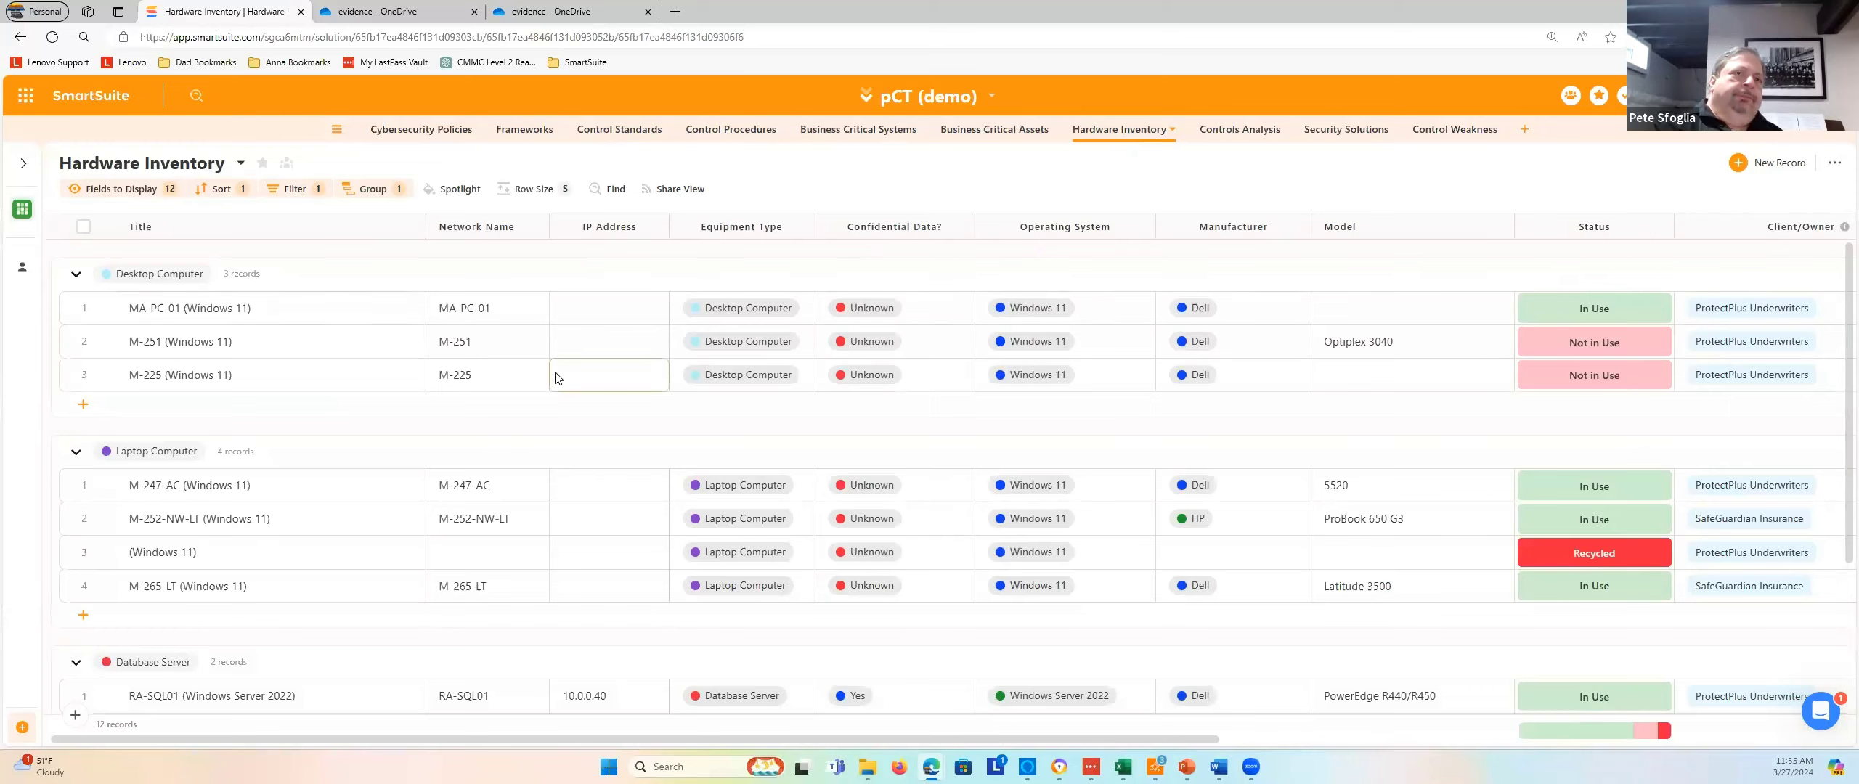
scroll(530, 396, "down", 4)
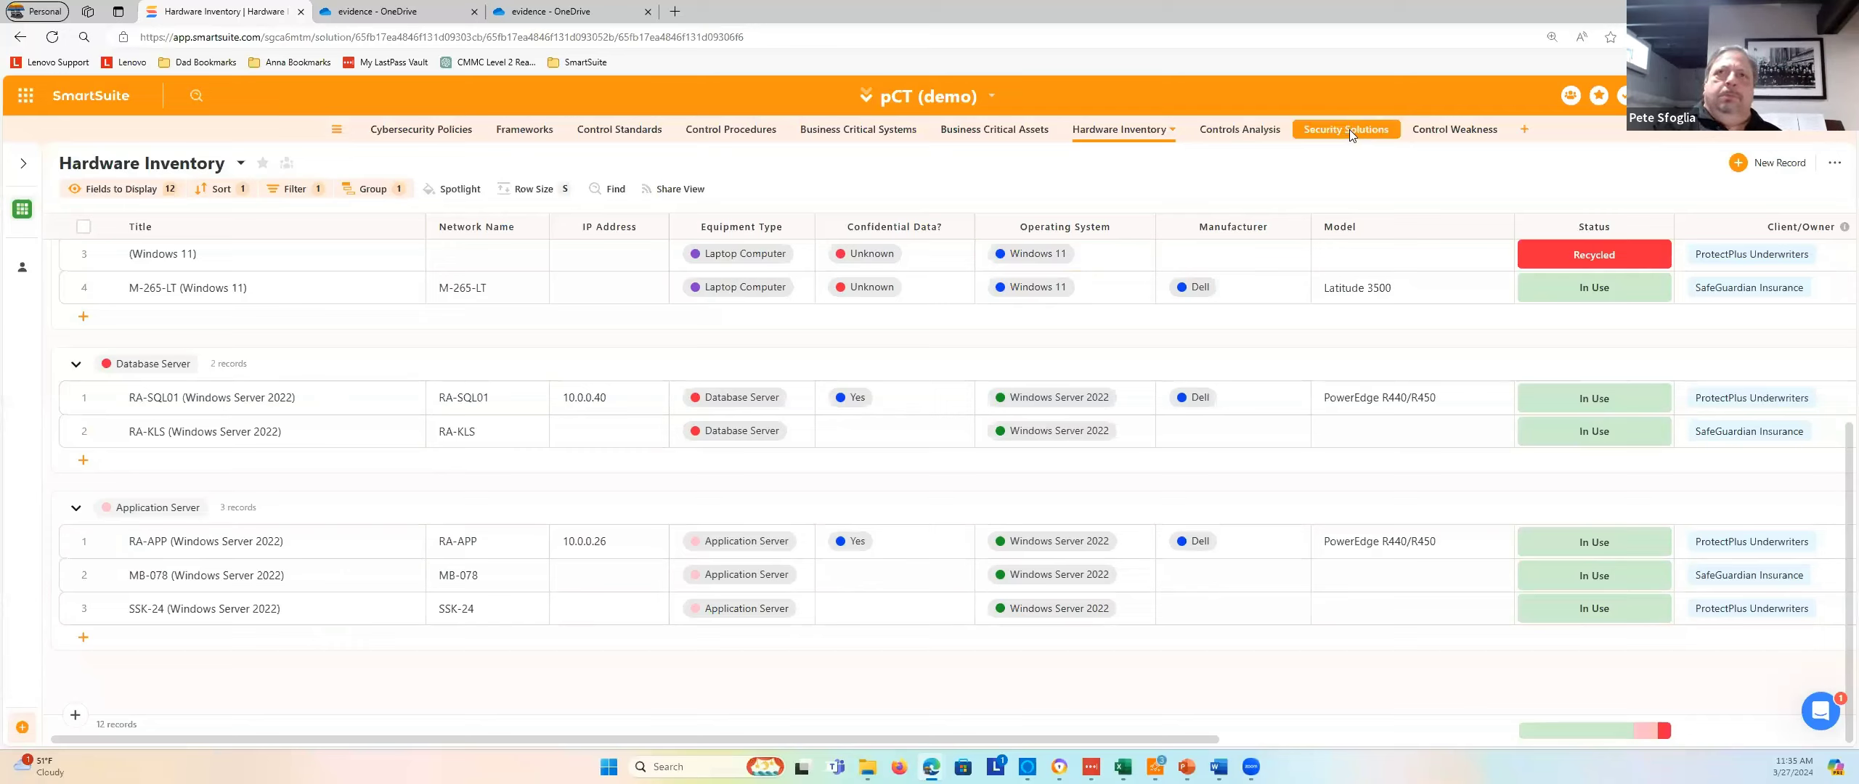
Open Control Weaknesses and review the issue cards down to #043 on strengthening the user implementation policy
left_click(1314, 122)
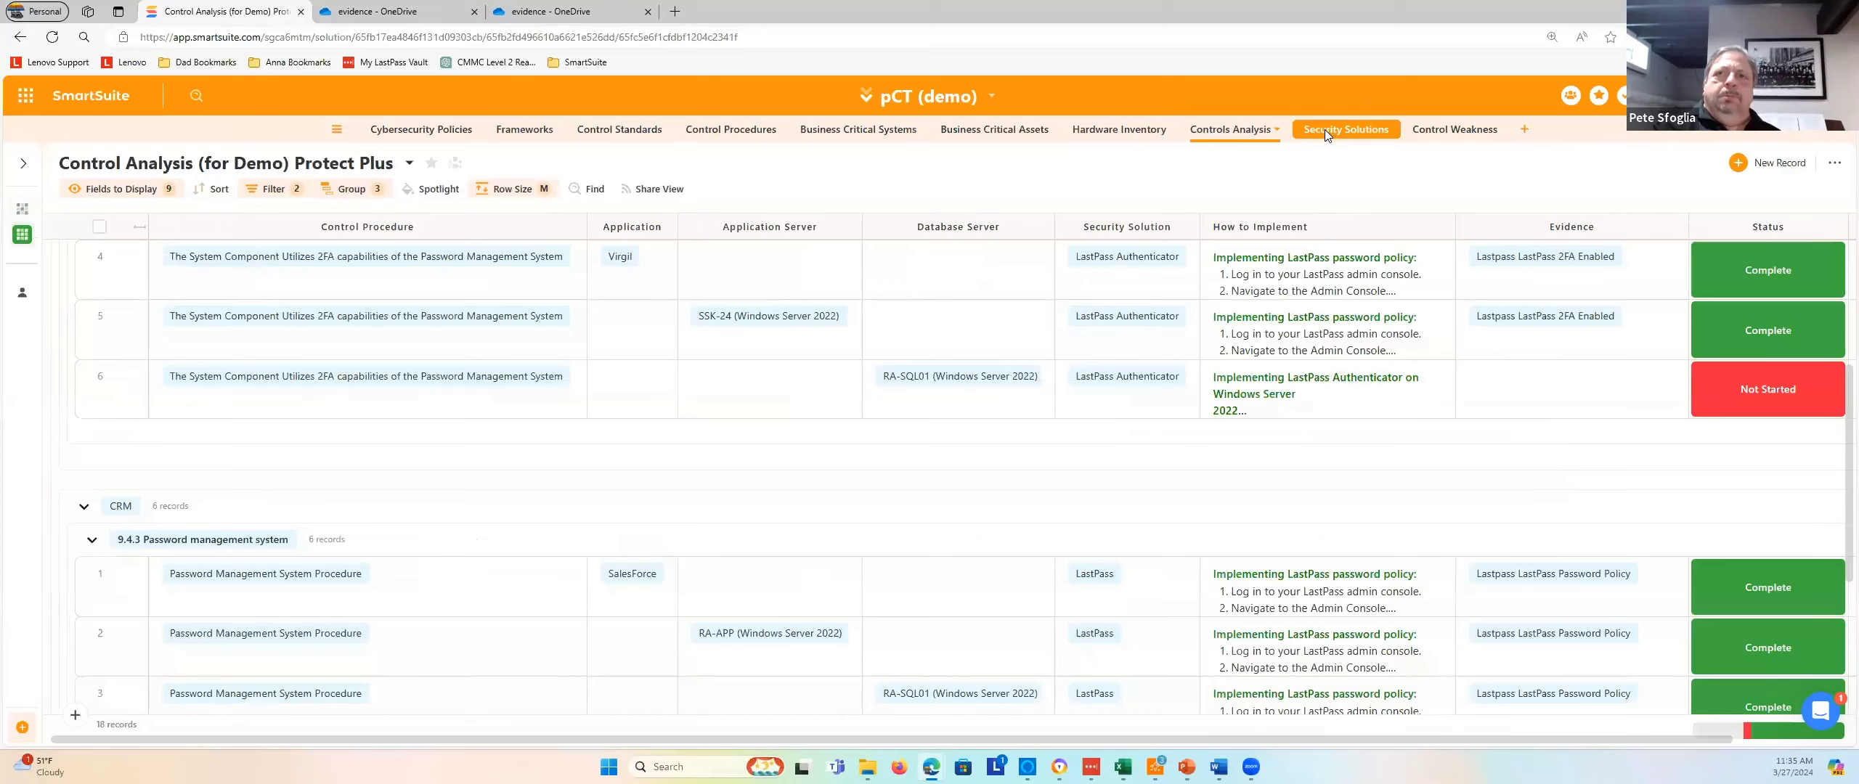
left_click(1454, 135)
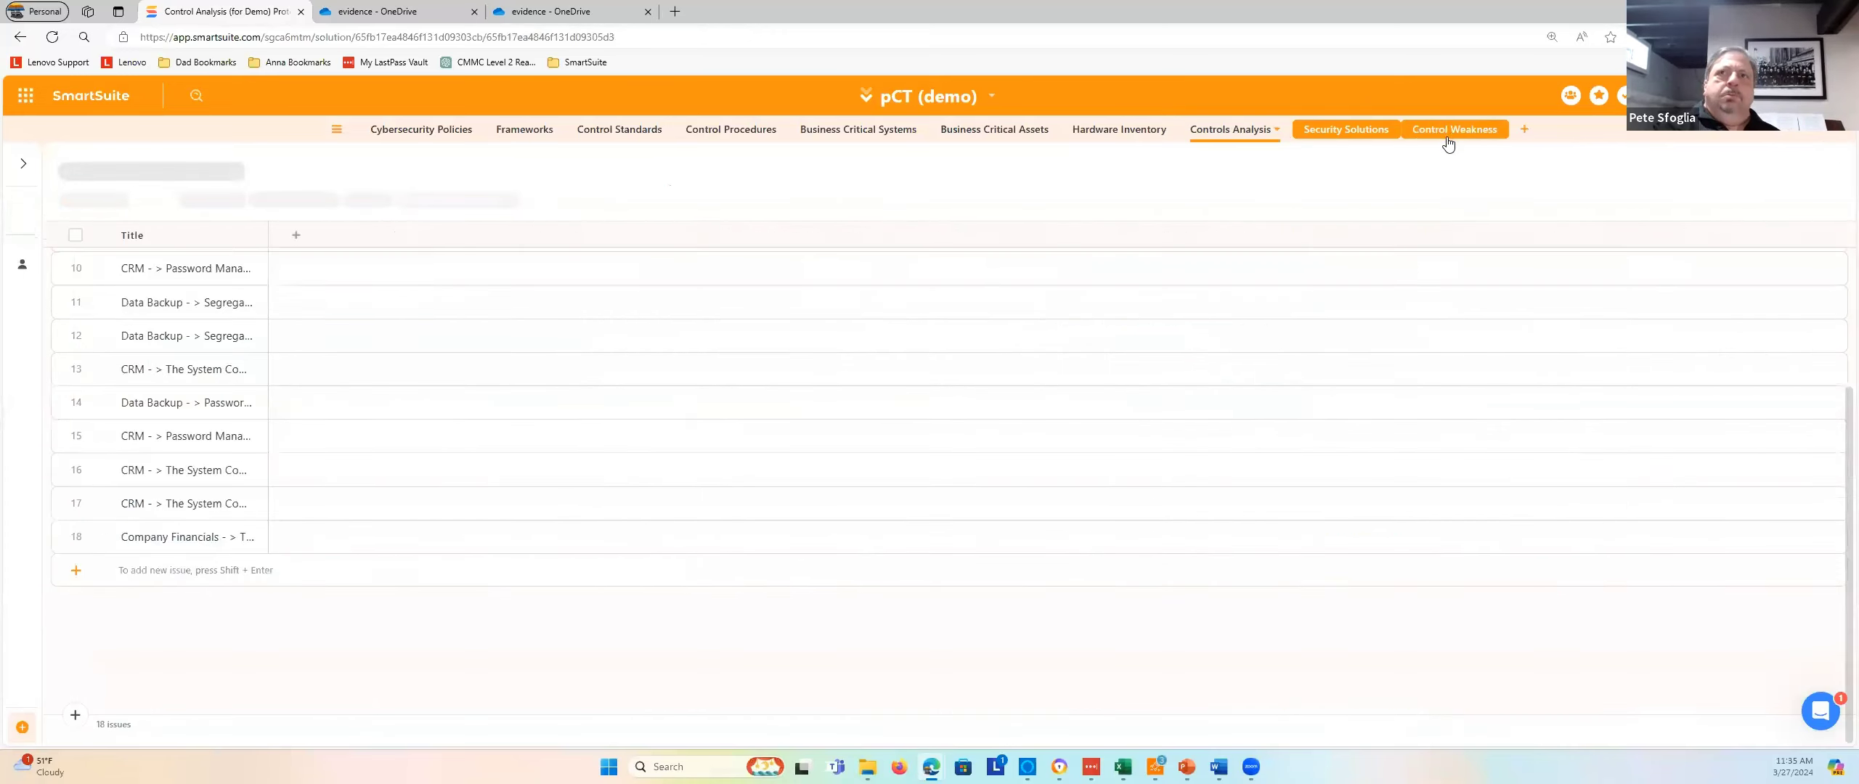
left_click(1448, 138)
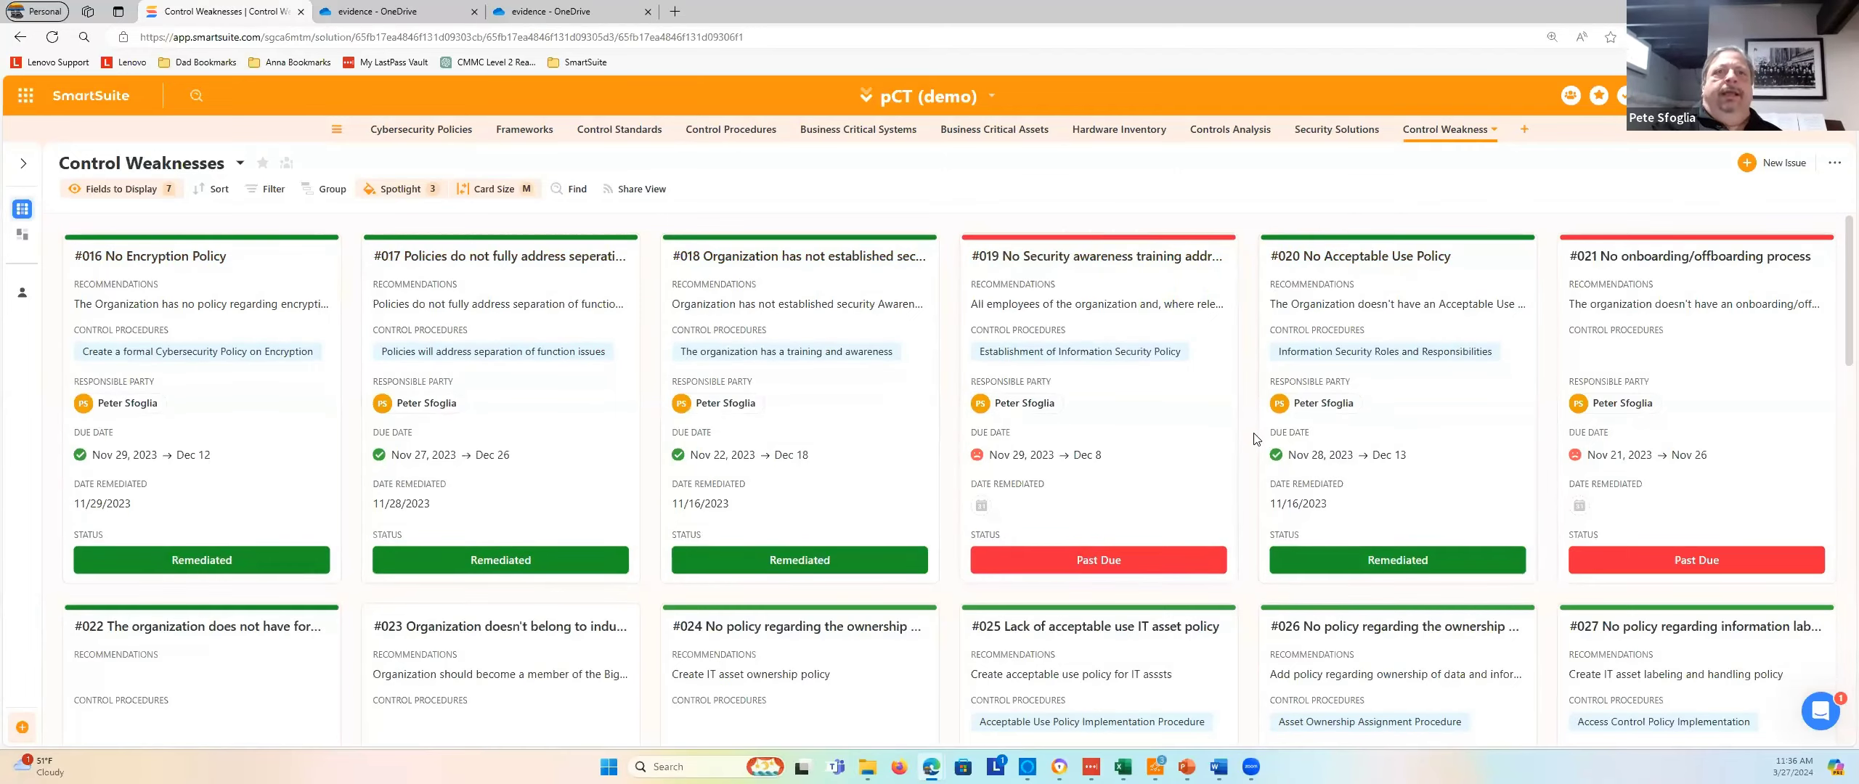
scroll(1263, 432, "down", 1)
scroll(1260, 446, "down", 15)
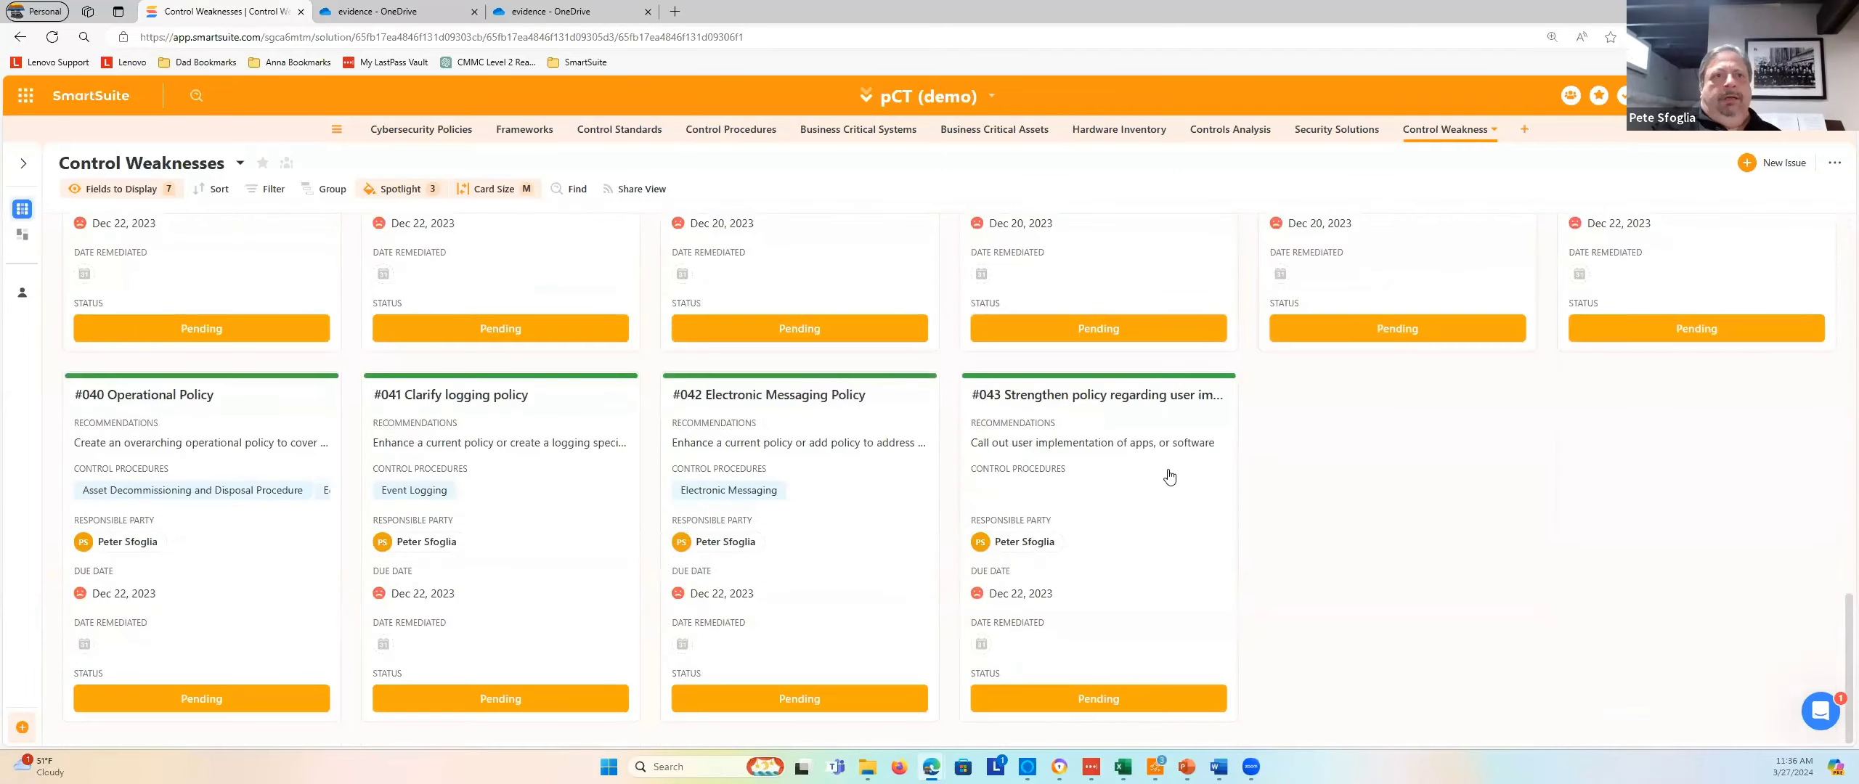
scroll(1183, 458, "up", 15)
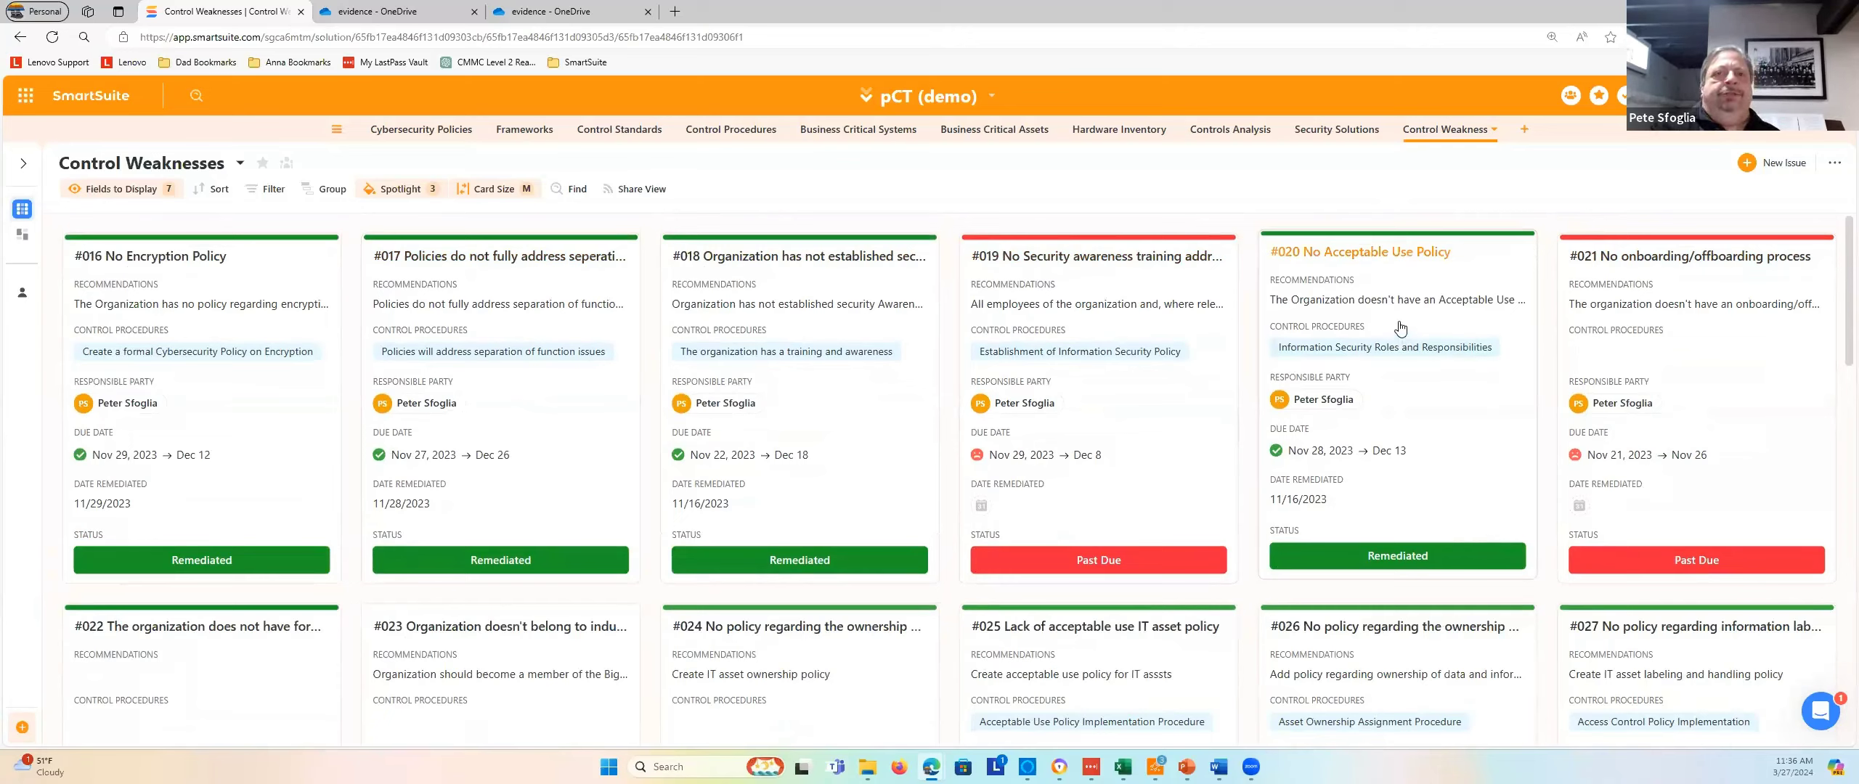
Set control weakness #019 No Security awareness training to Remediated with date remediated 3/27/2024, and save the issue
left_click(1131, 412)
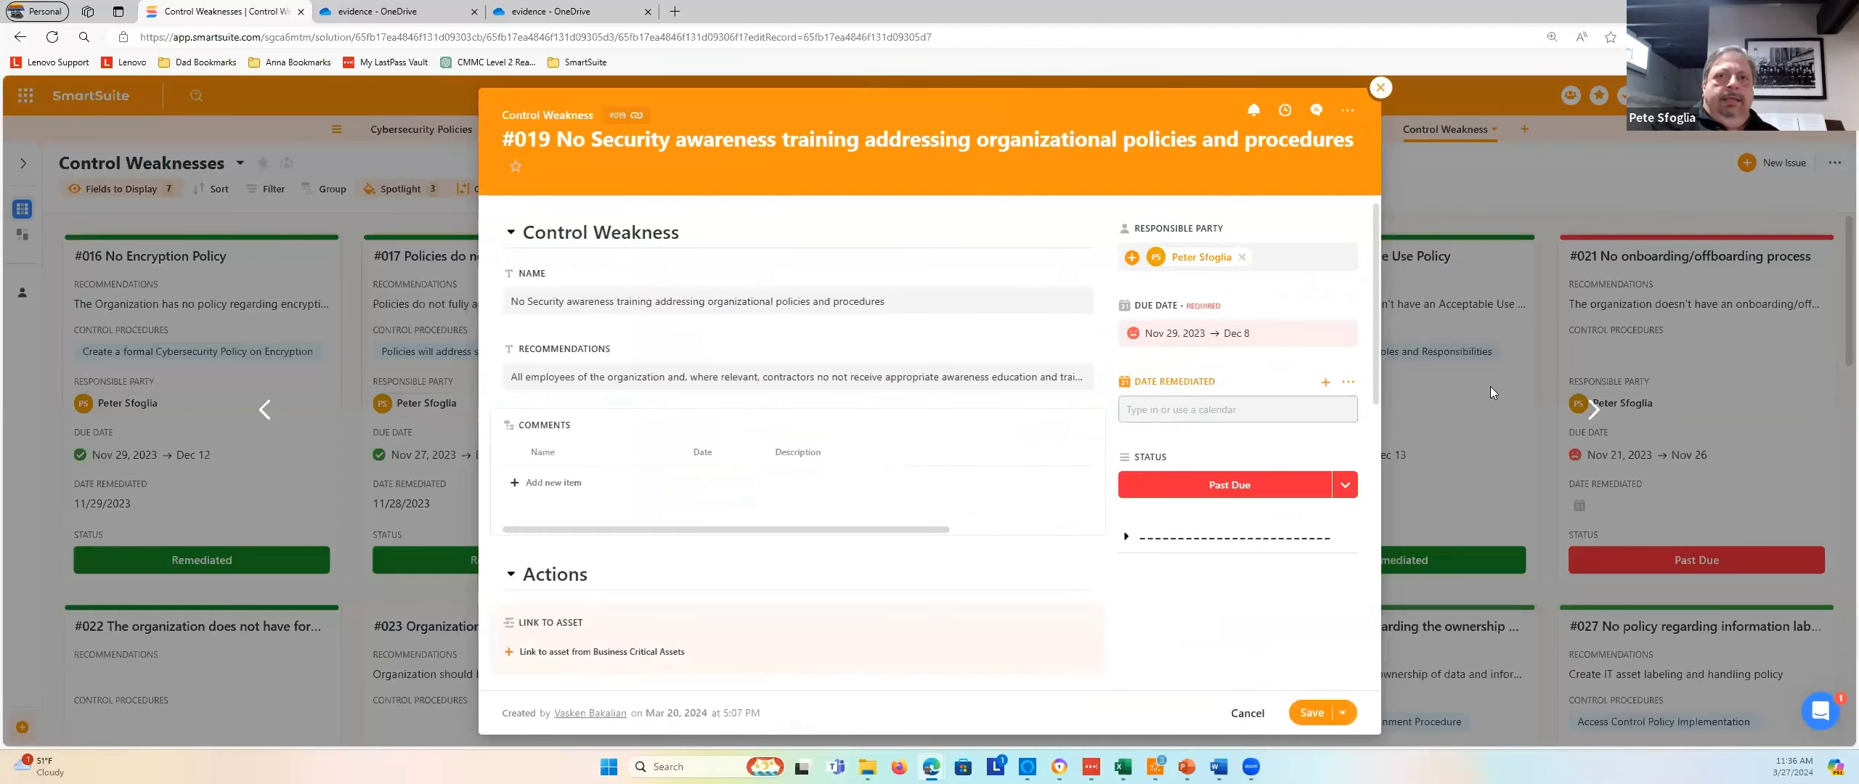
scroll(738, 396, "down", 5)
scroll(842, 482, "up", 5)
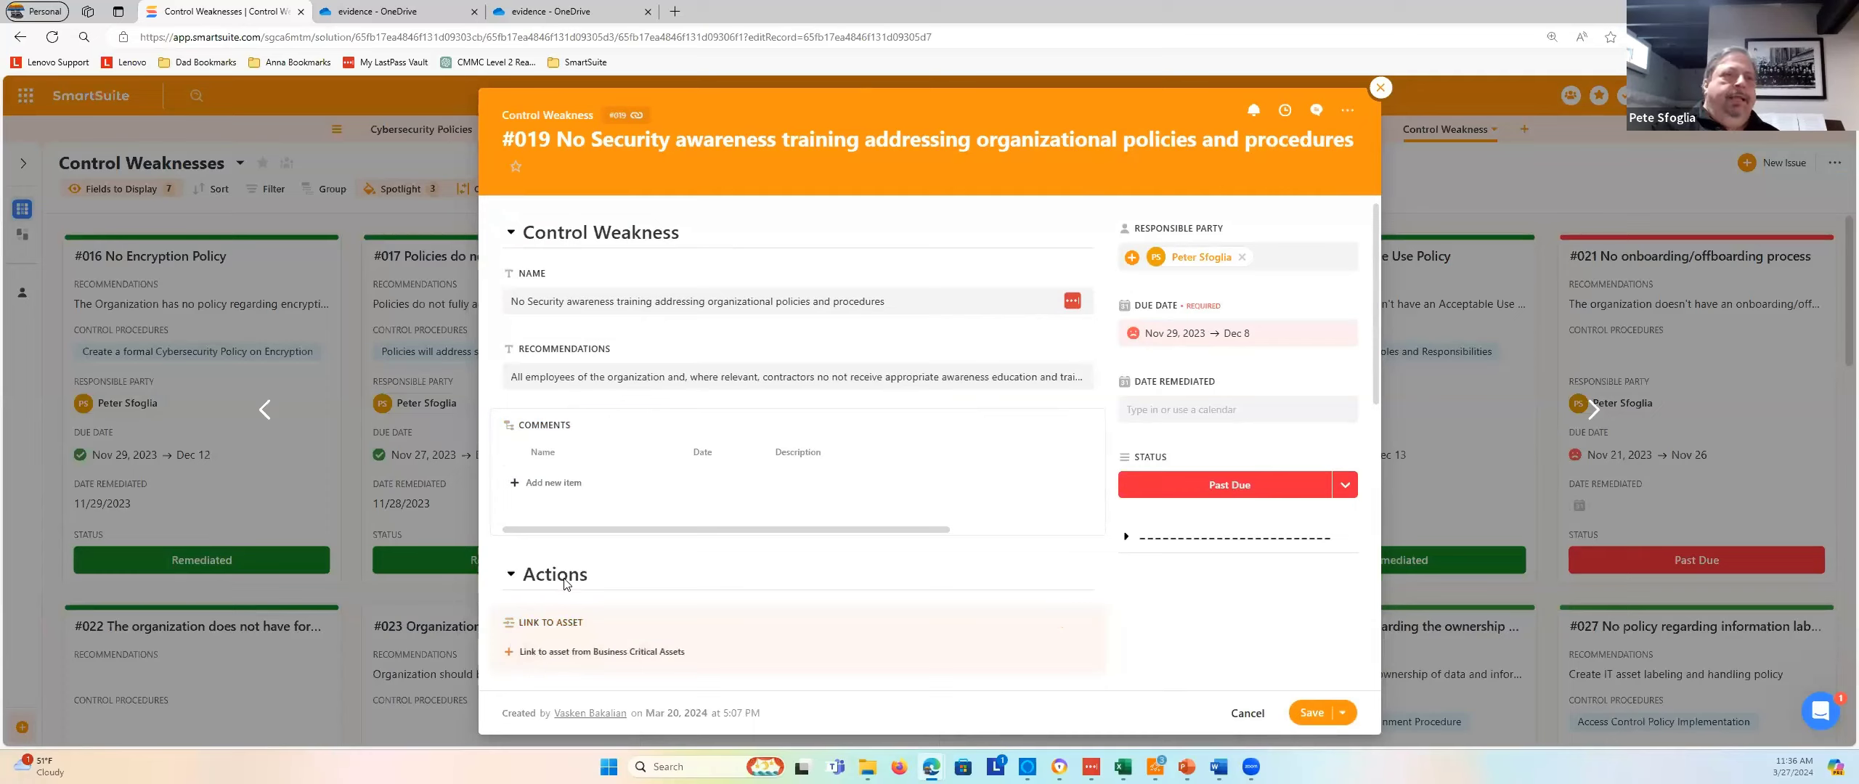
left_click(1344, 488)
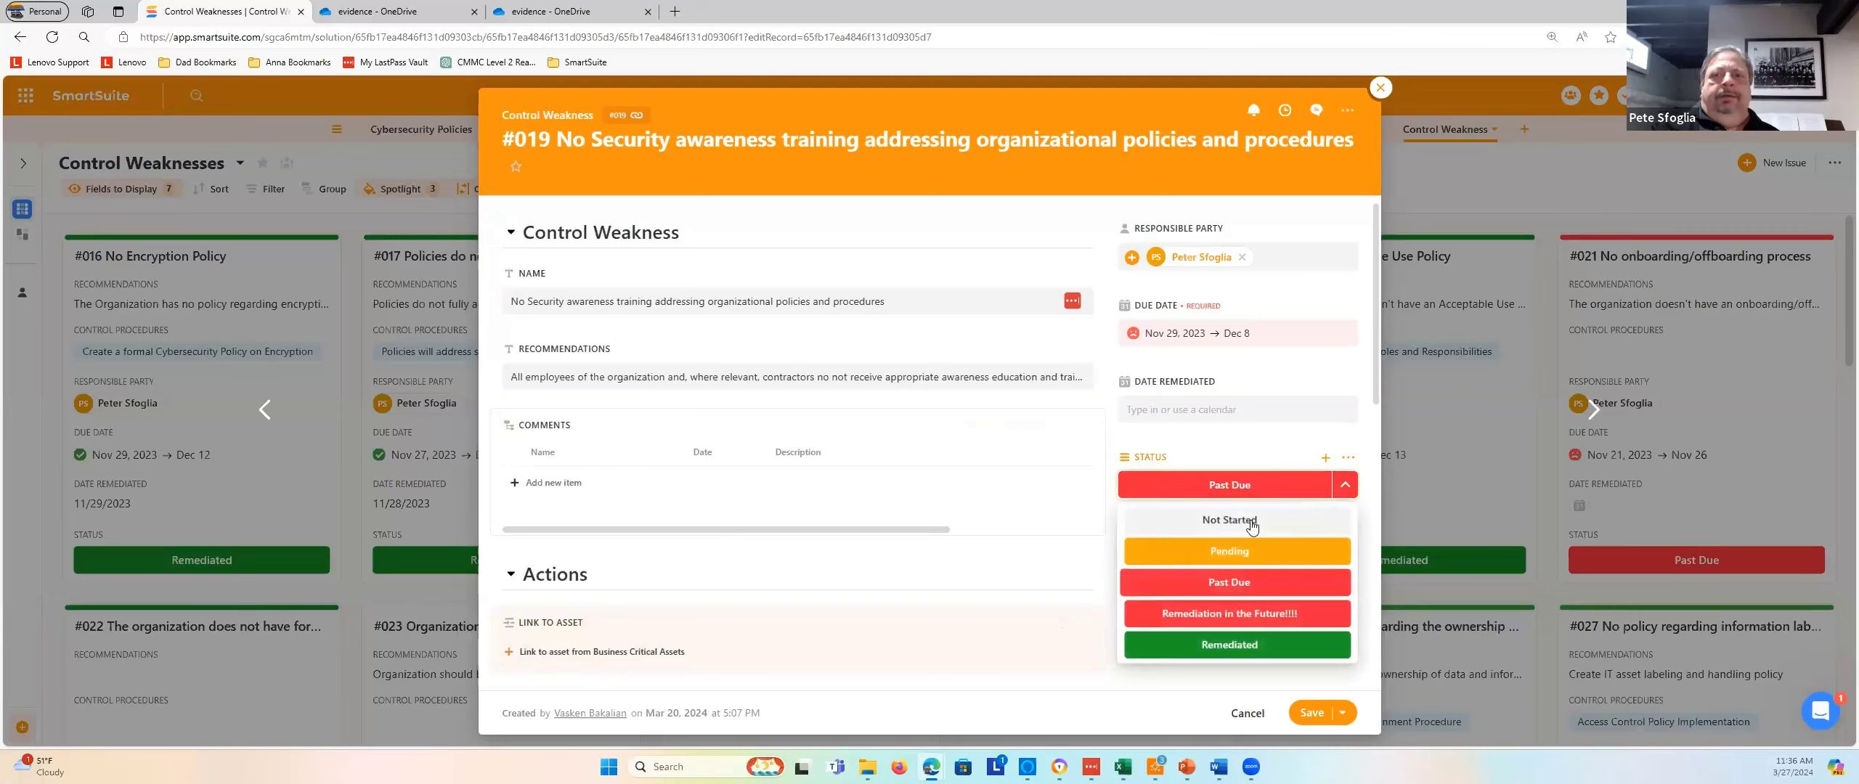
left_click(1232, 649)
left_click(1160, 411)
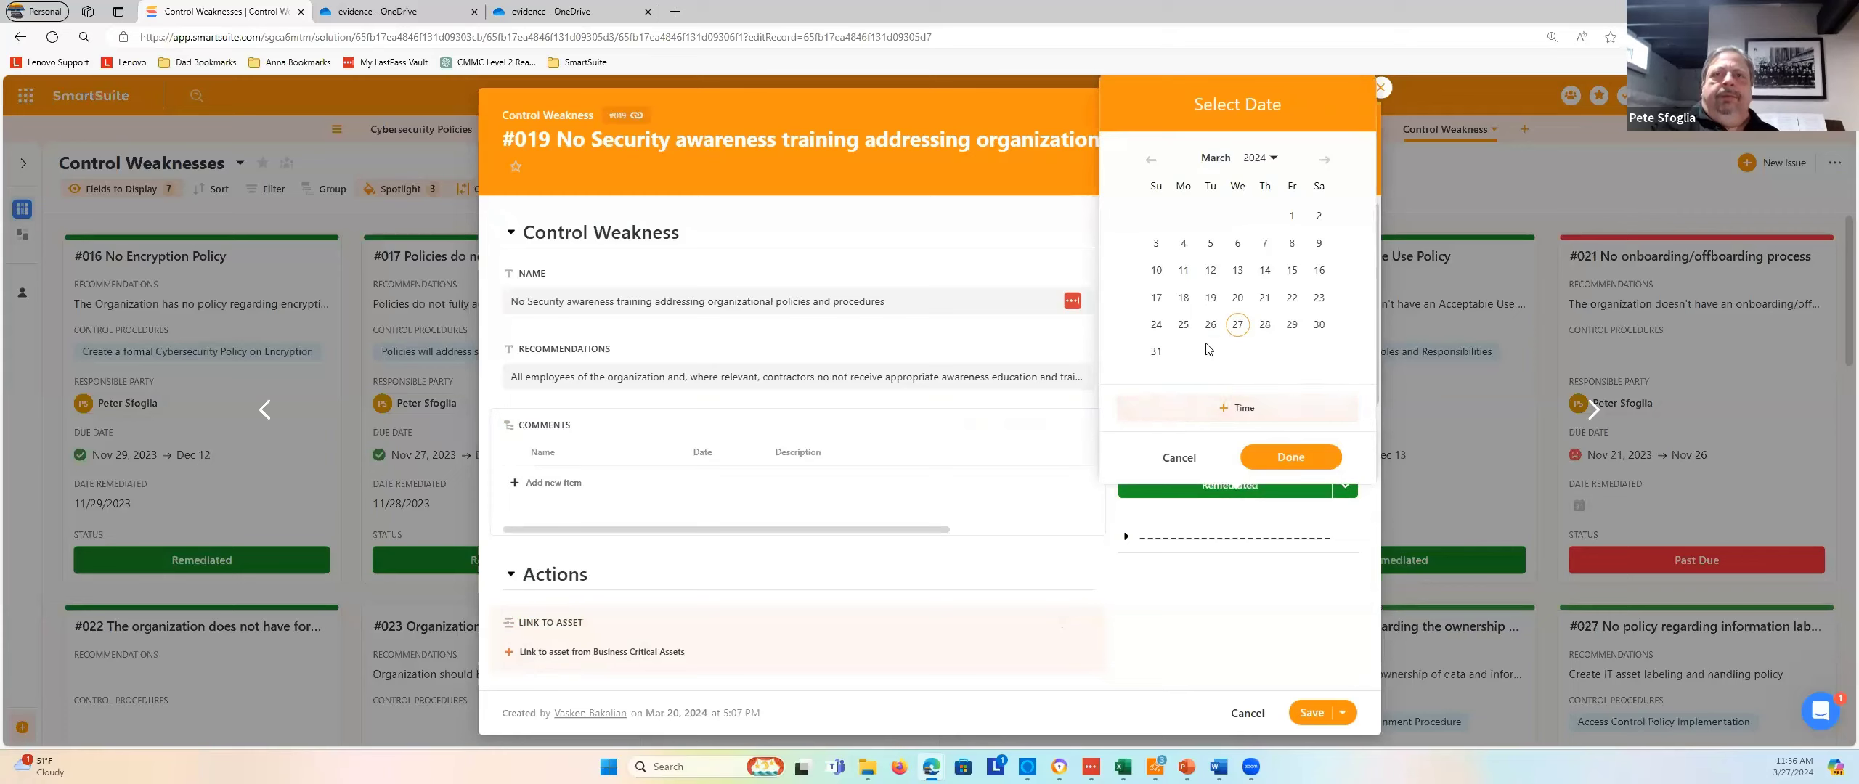
left_click(1235, 326)
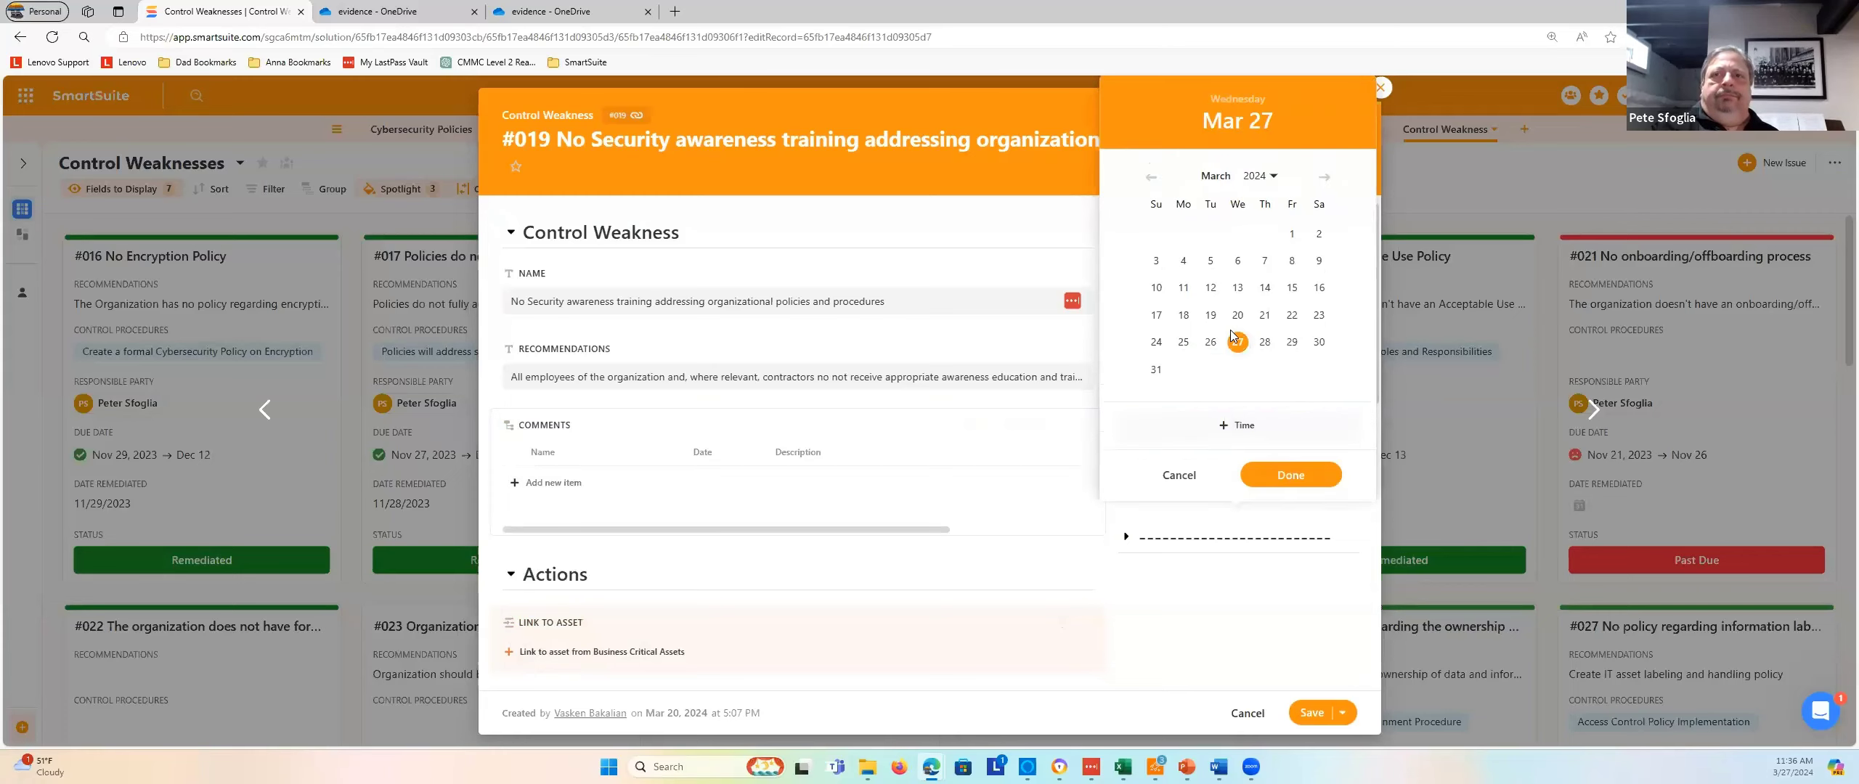
left_click(1296, 473)
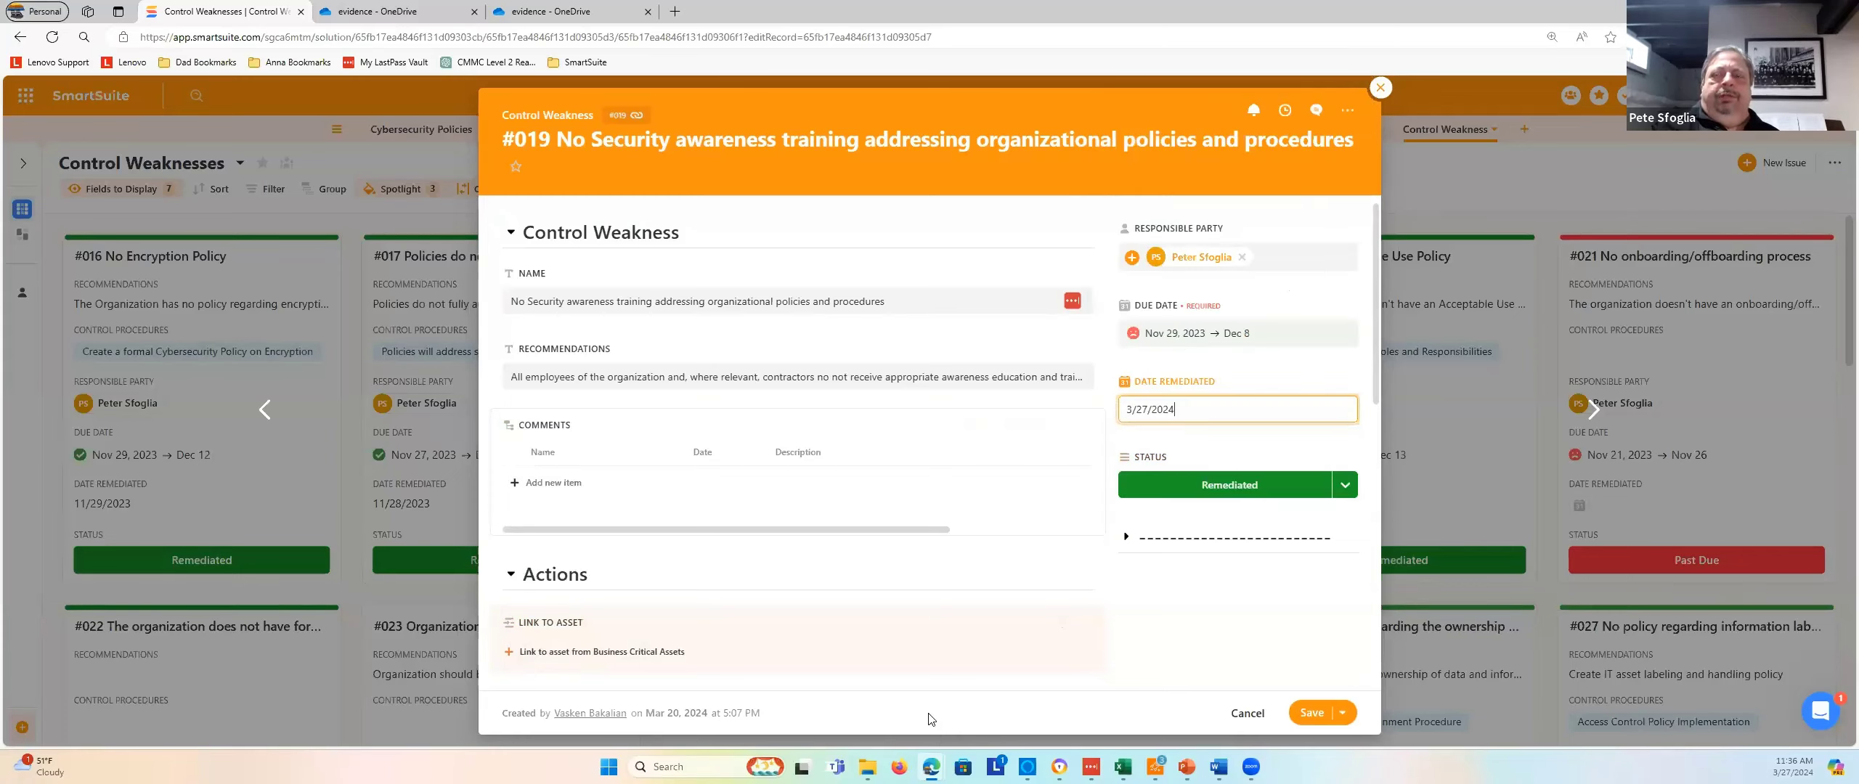
left_click(1303, 714)
left_click(1304, 714)
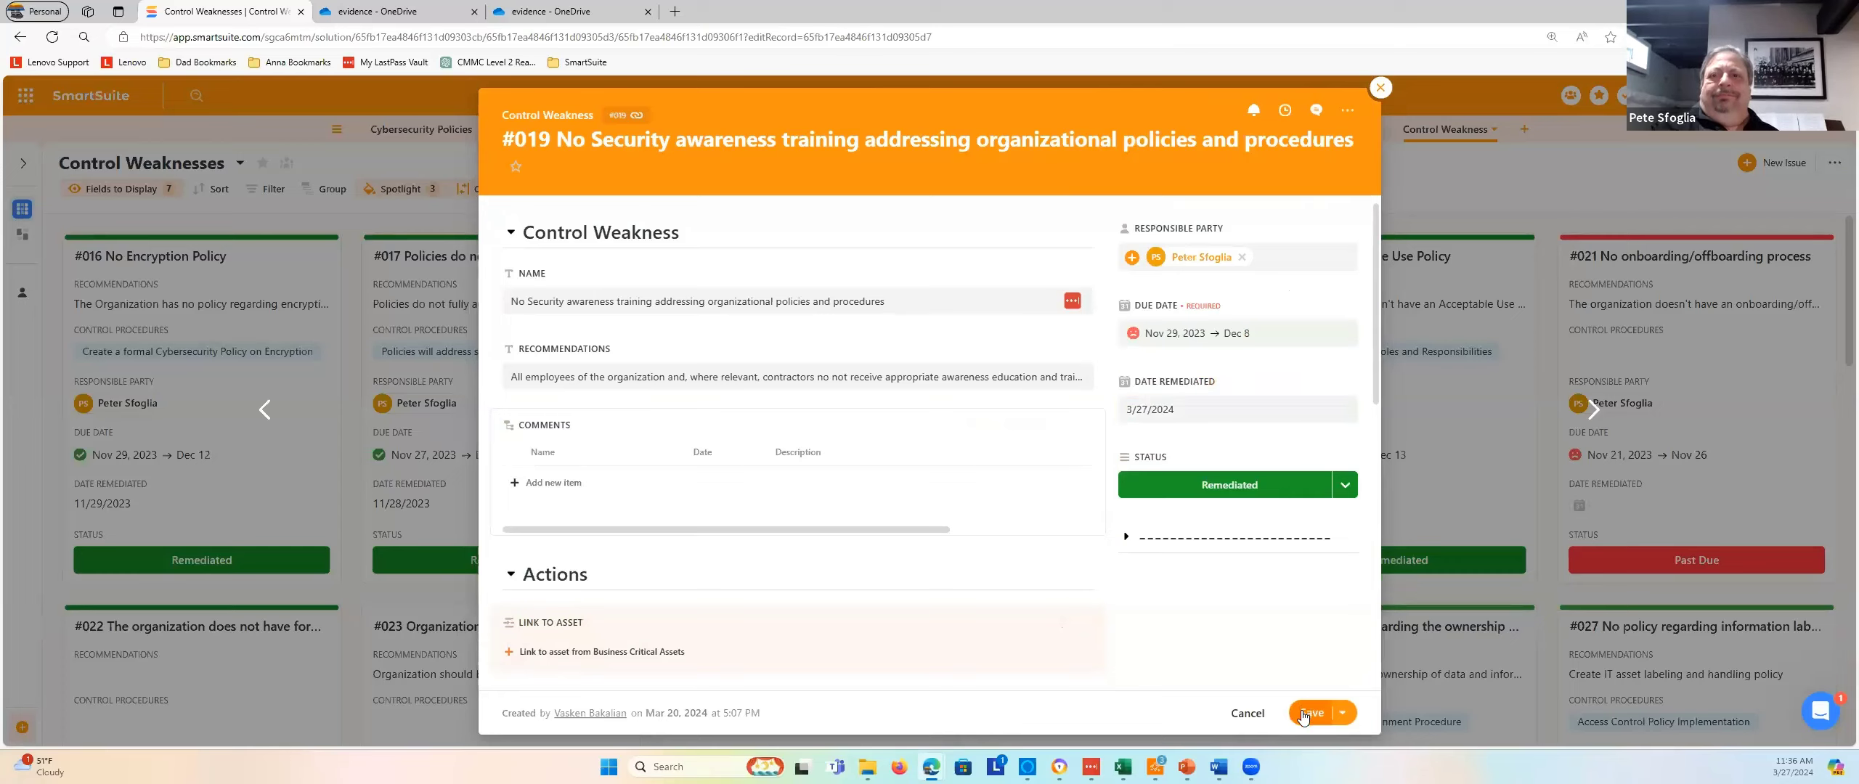
left_click(1303, 714)
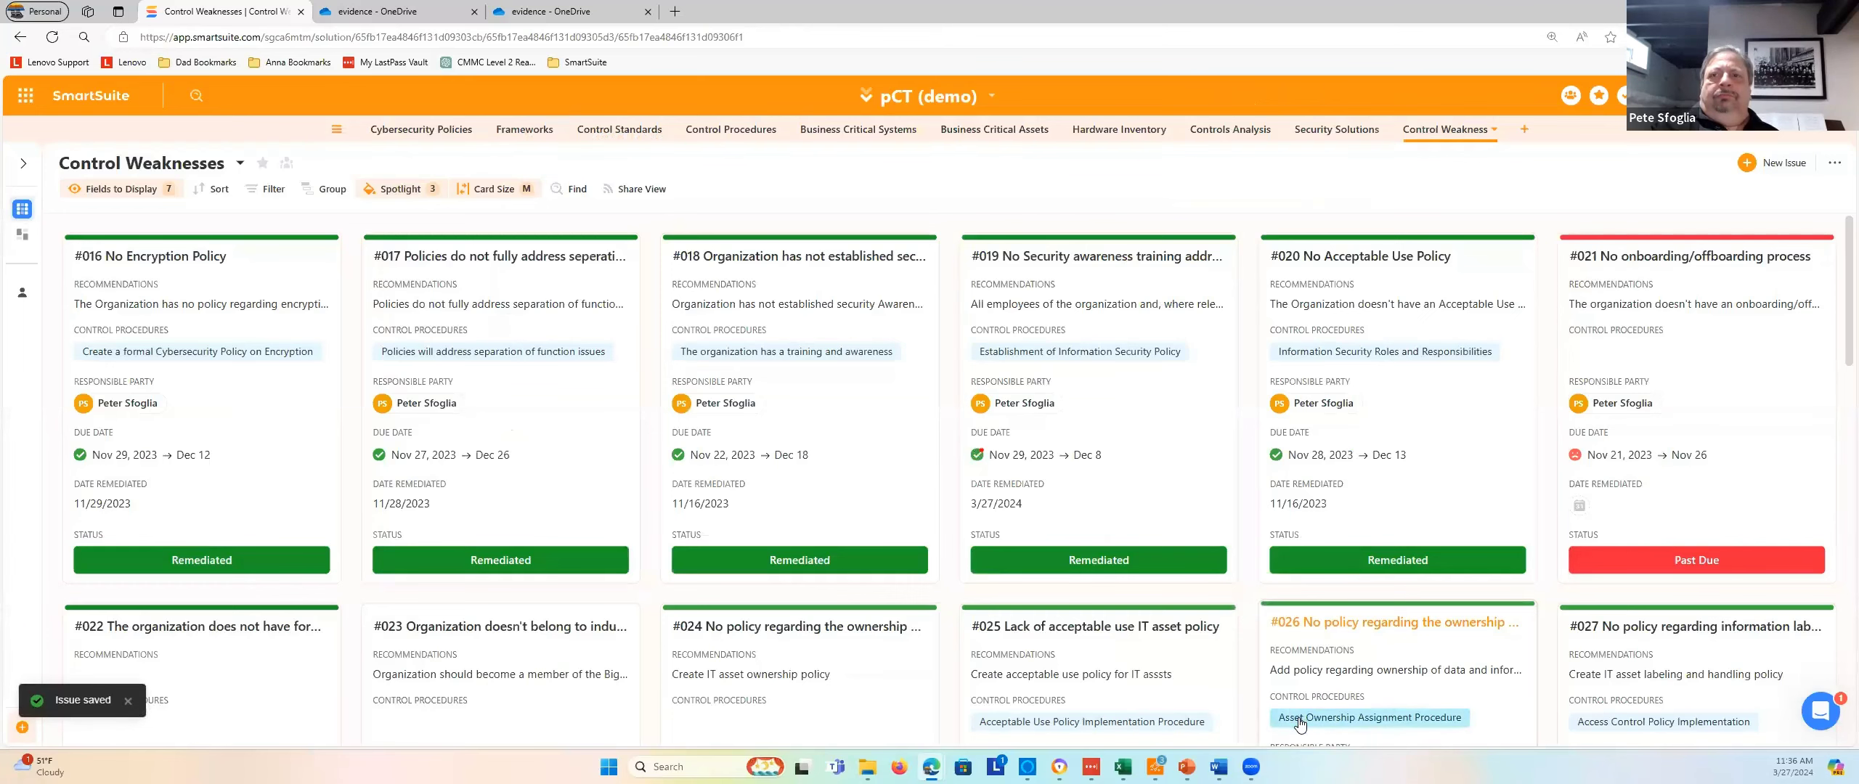
View the Control Remediation Timeline dashboard, and review the Security Solutions list down to the User Awareness Training entries
scroll(1142, 529, "down", 1)
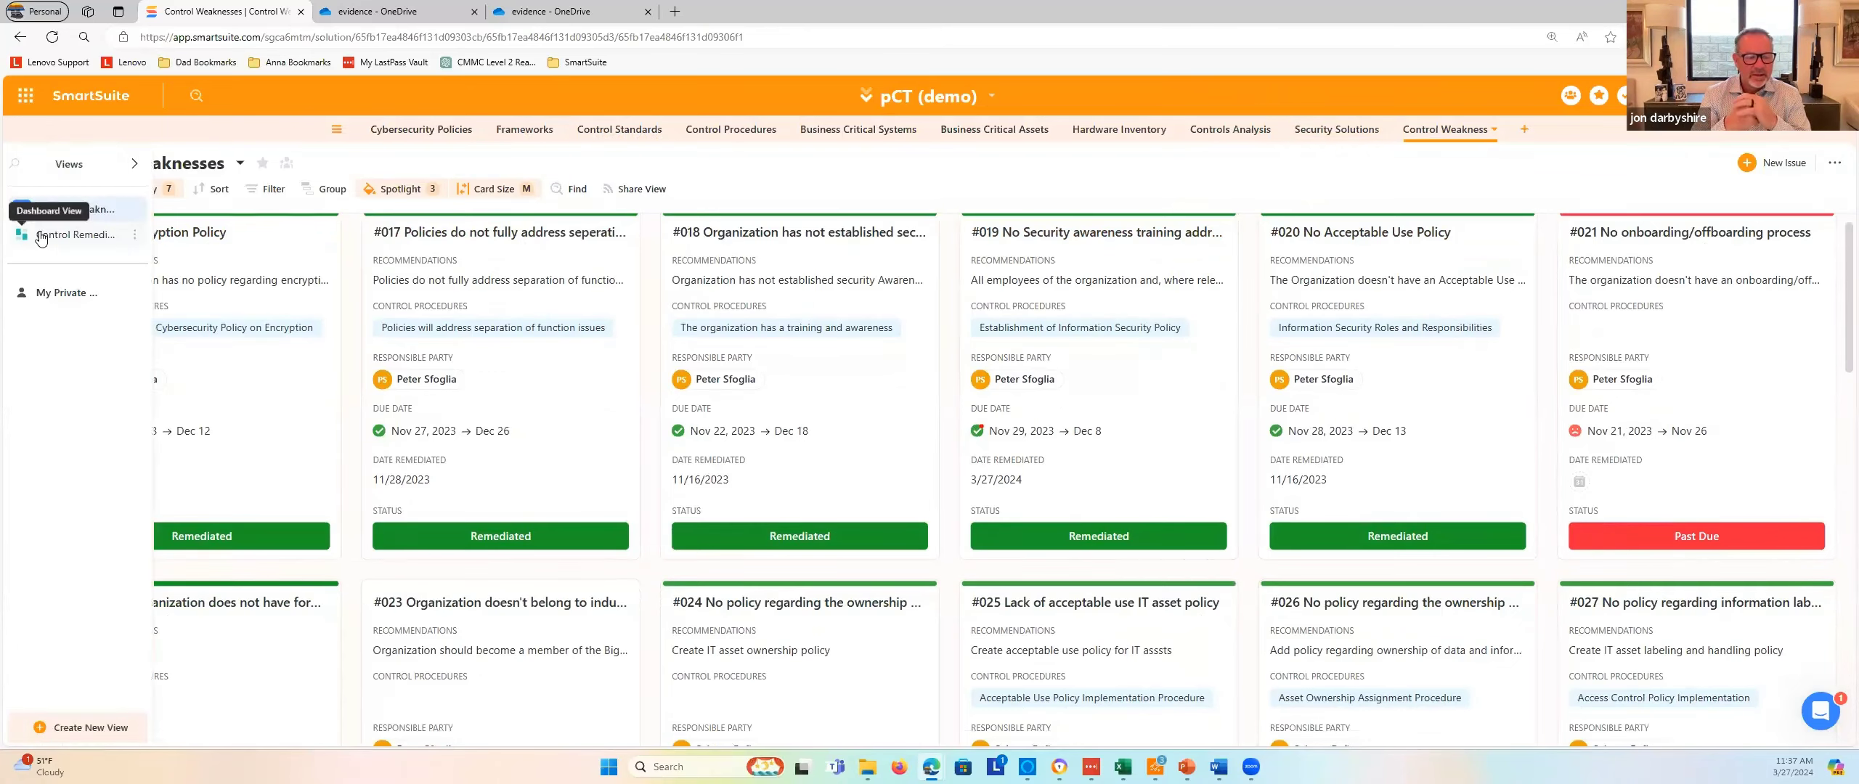
left_click(35, 236)
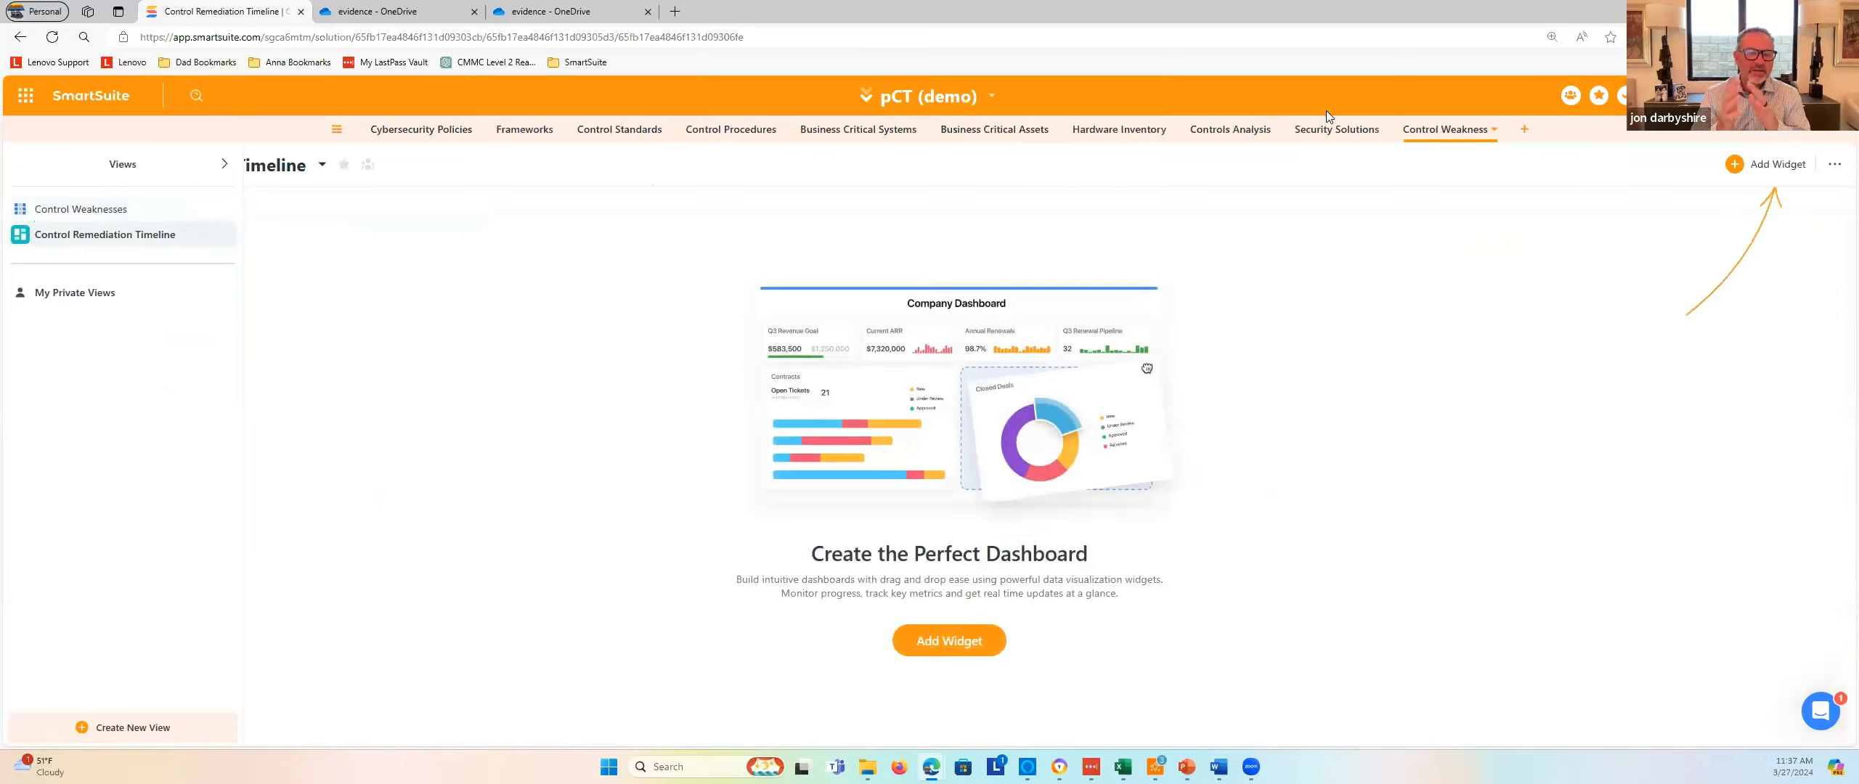
left_click(1359, 138)
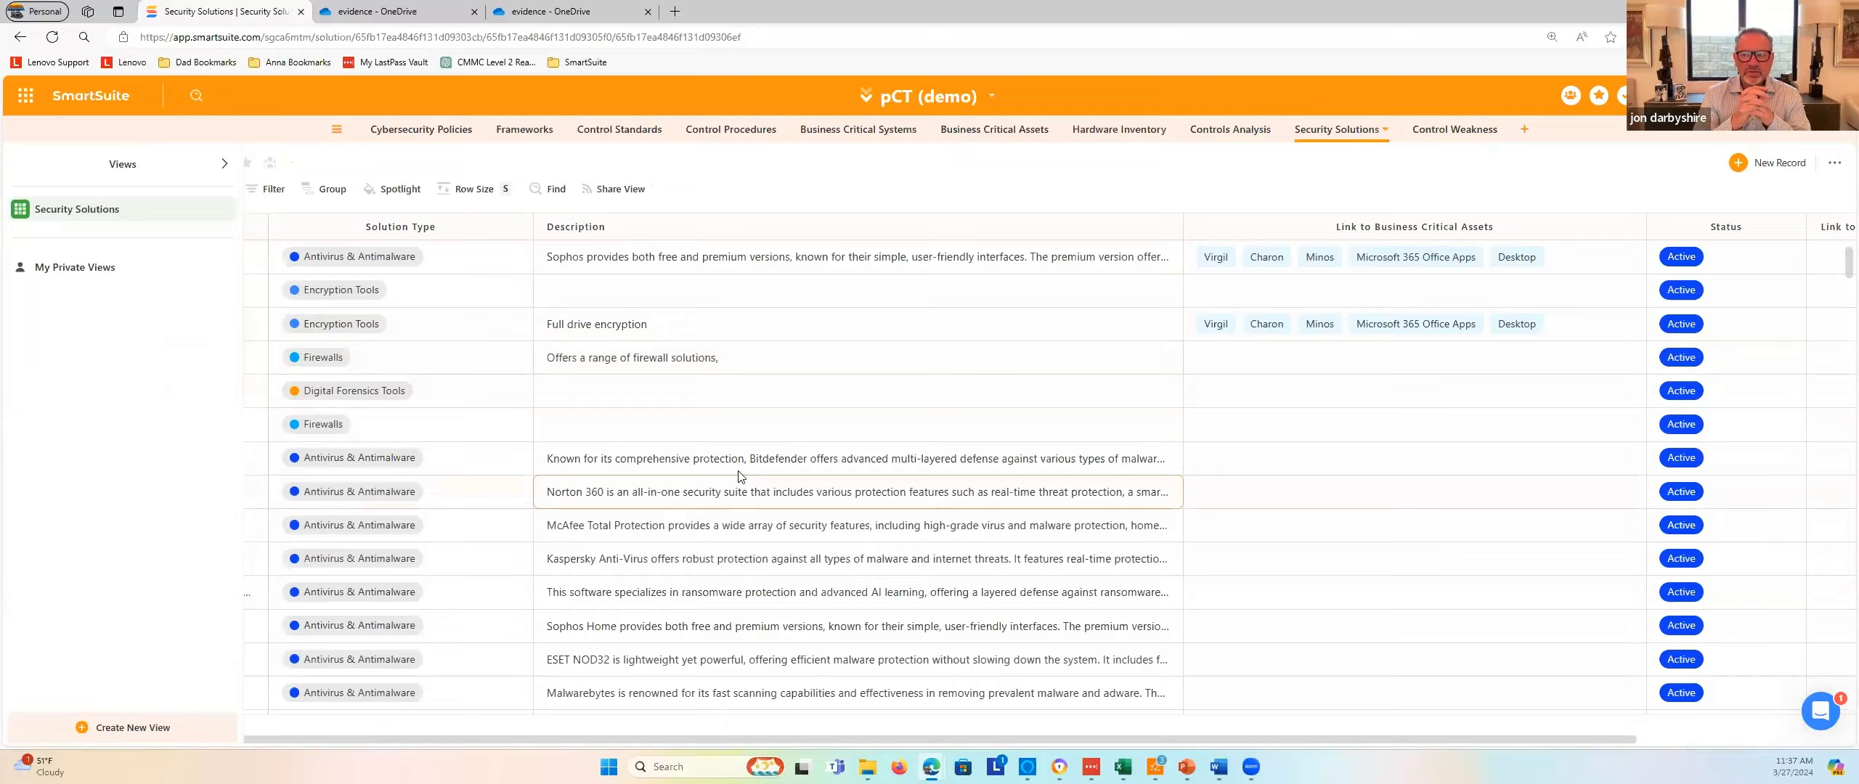
scroll(740, 476, "down", 15)
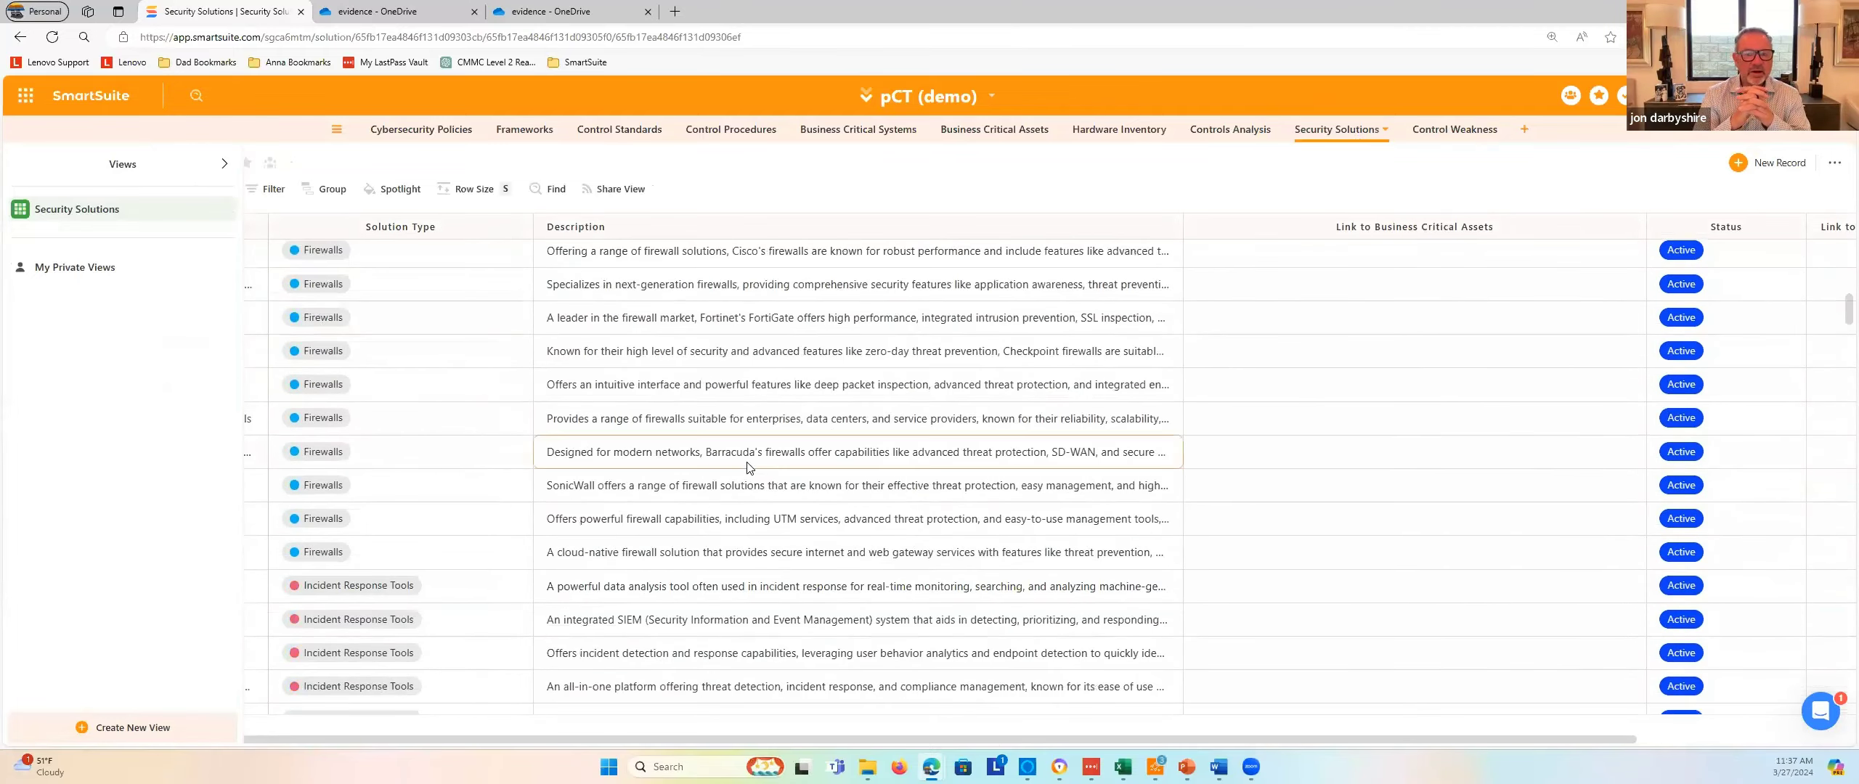
scroll(751, 467, "down", 10)
scroll(751, 468, "down", 3)
scroll(760, 462, "down", 4)
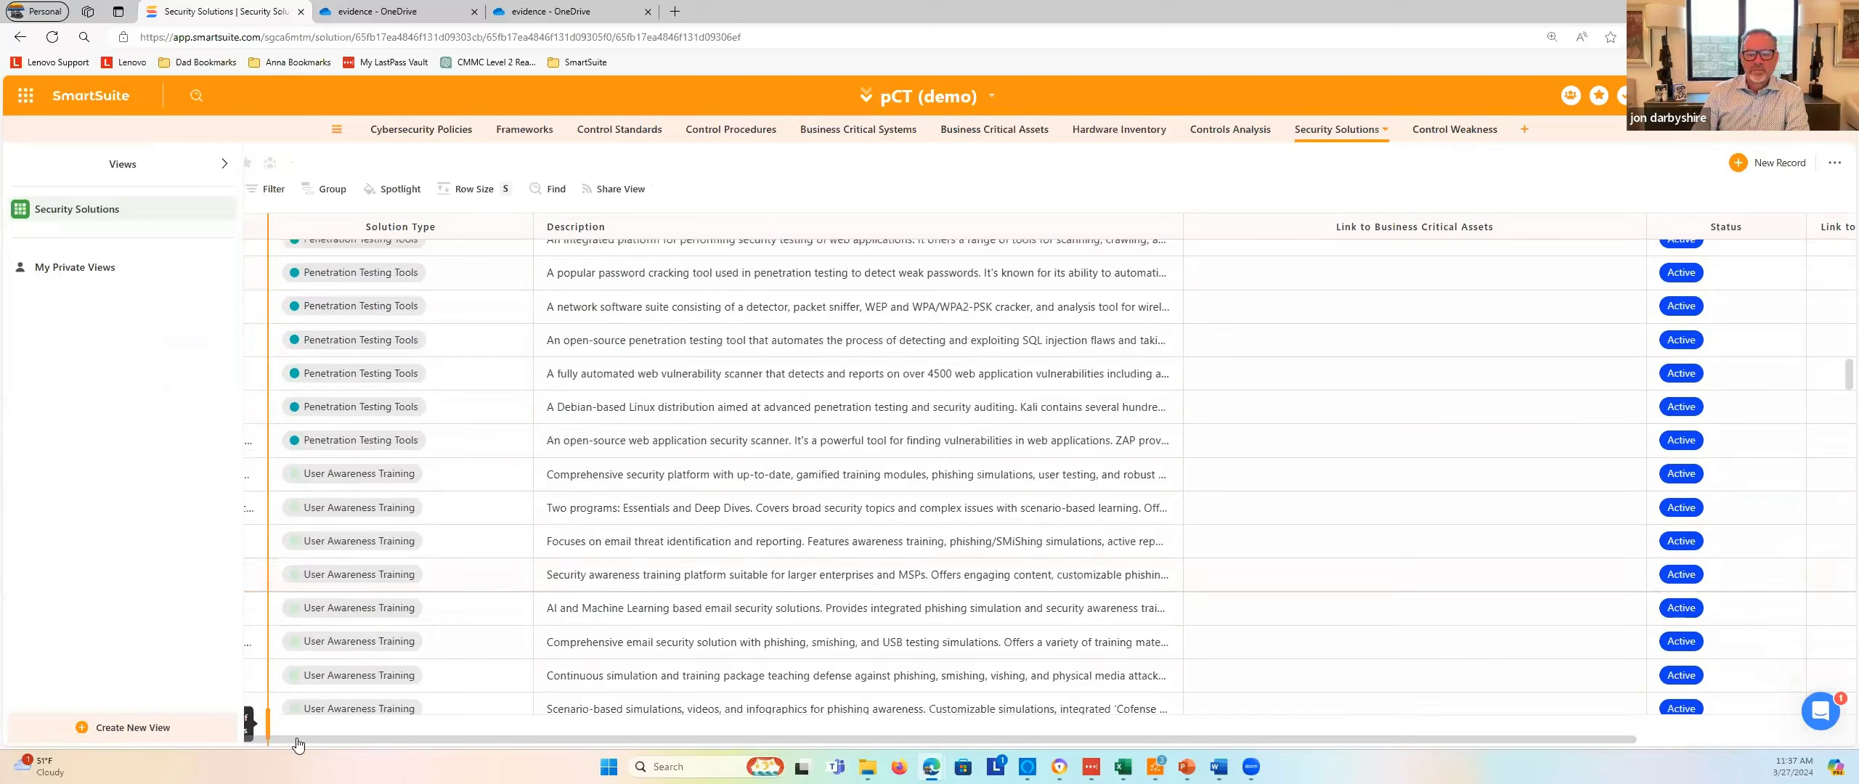
left_click(225, 163)
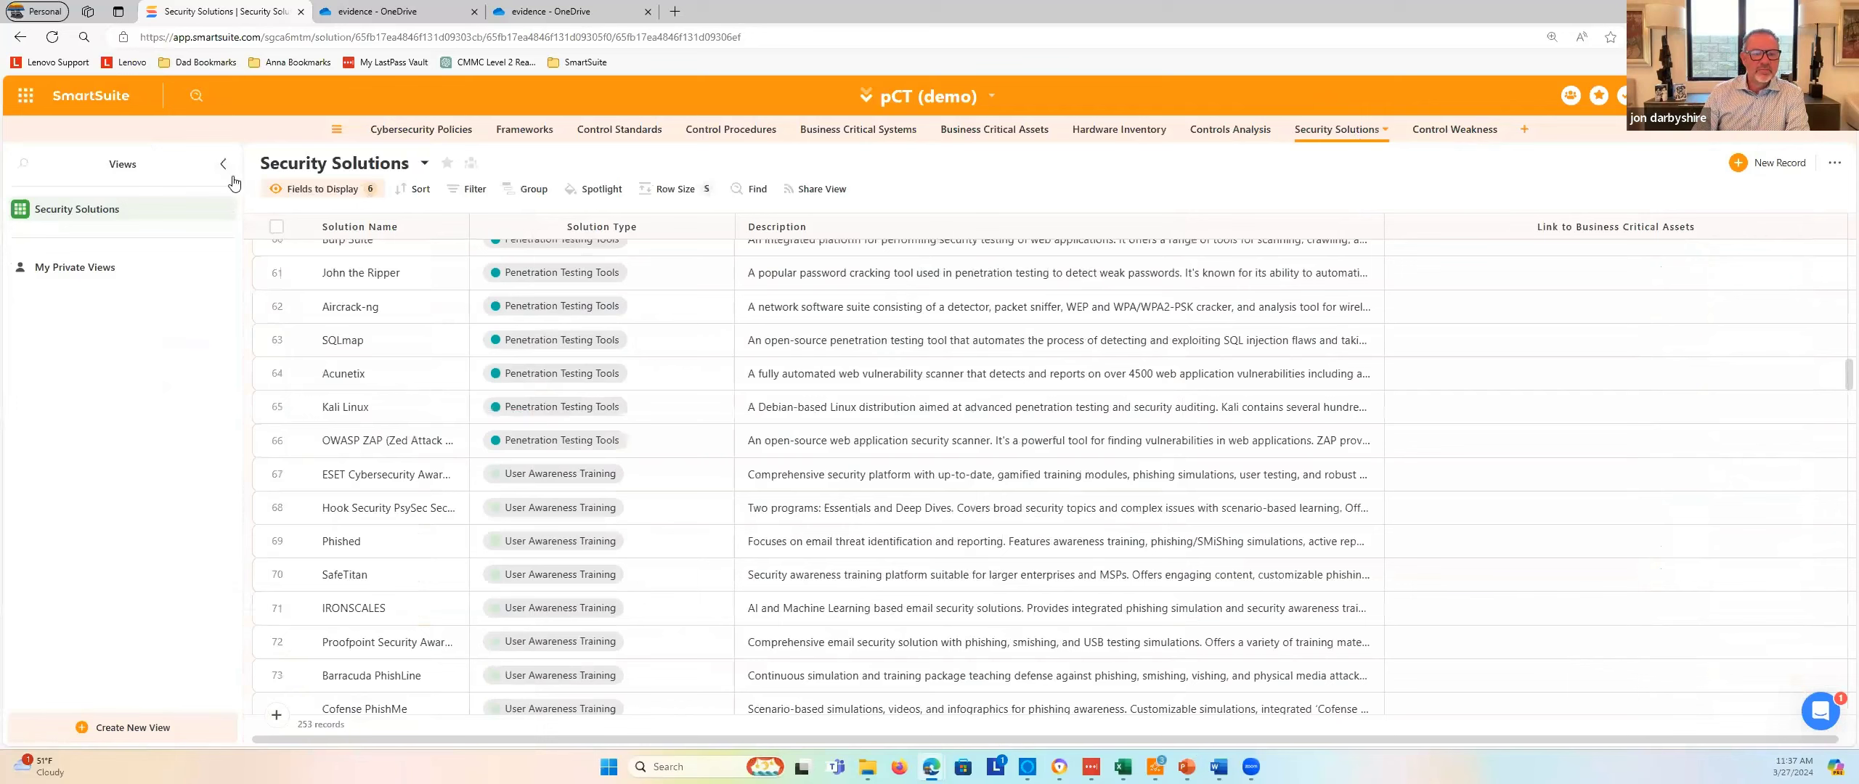
Open the John the Ripper security solution record and view its activity history, dismissing the feature introduction
left_click(297, 273)
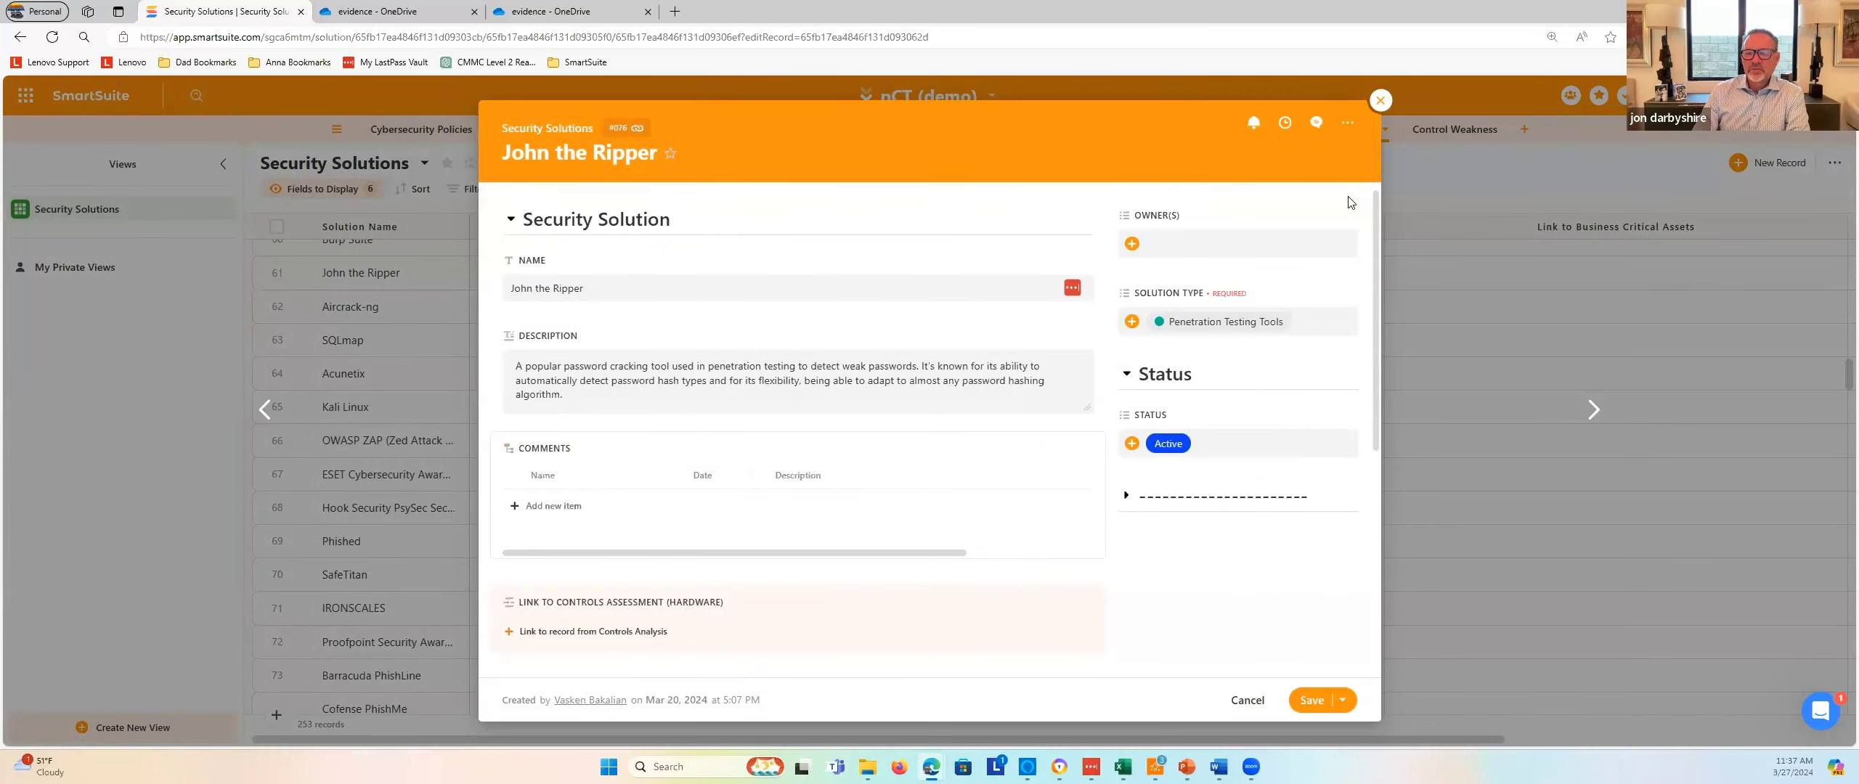
left_click(1286, 123)
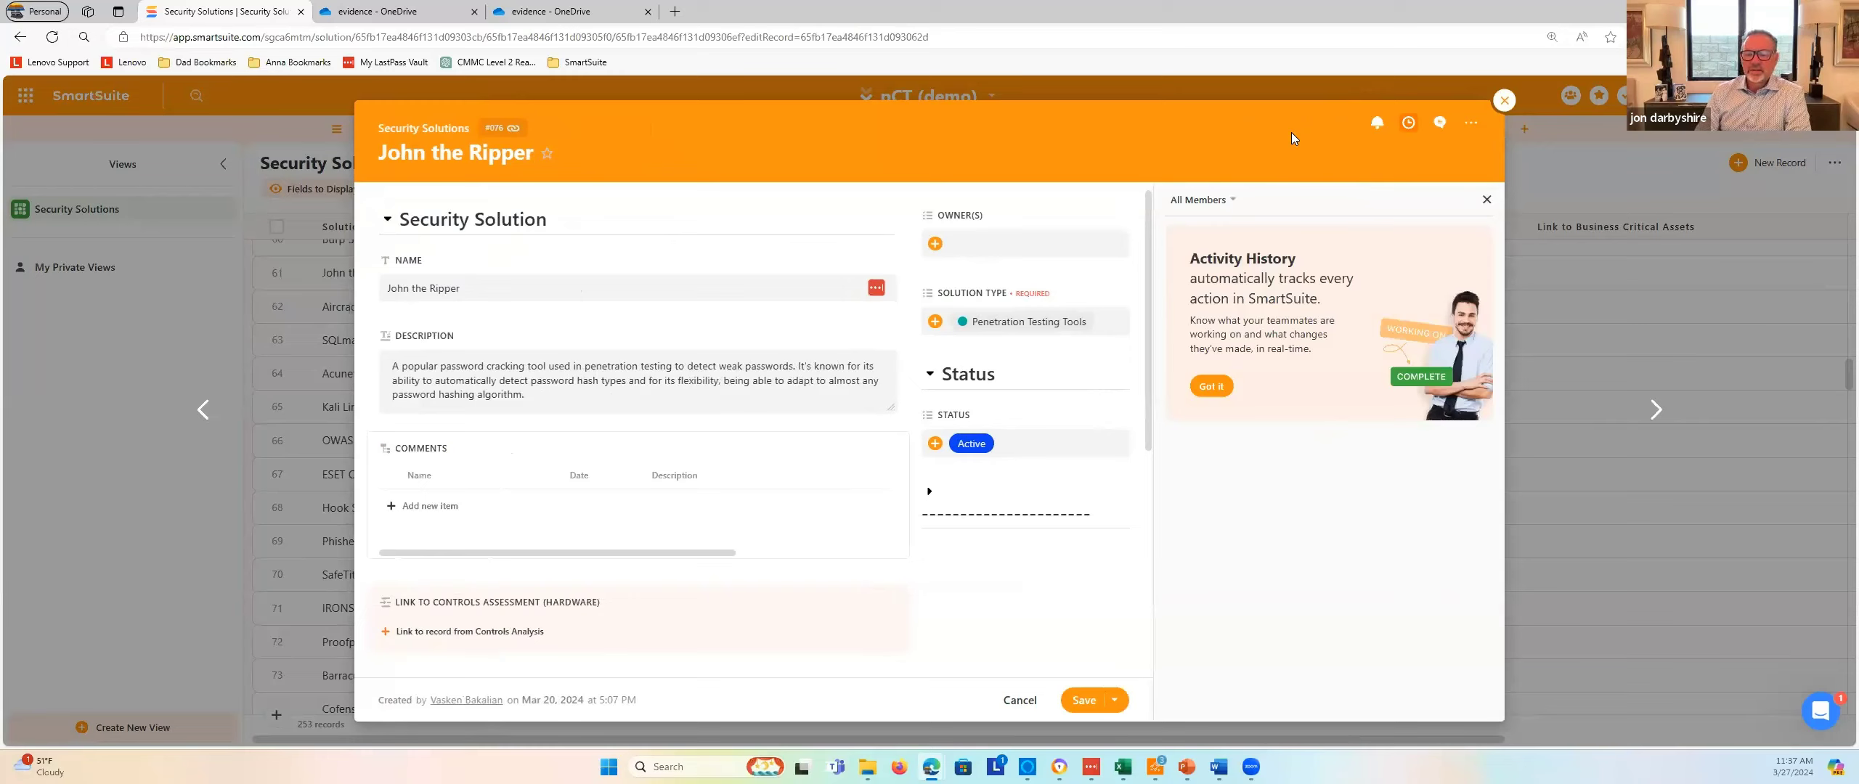
left_click(1222, 382)
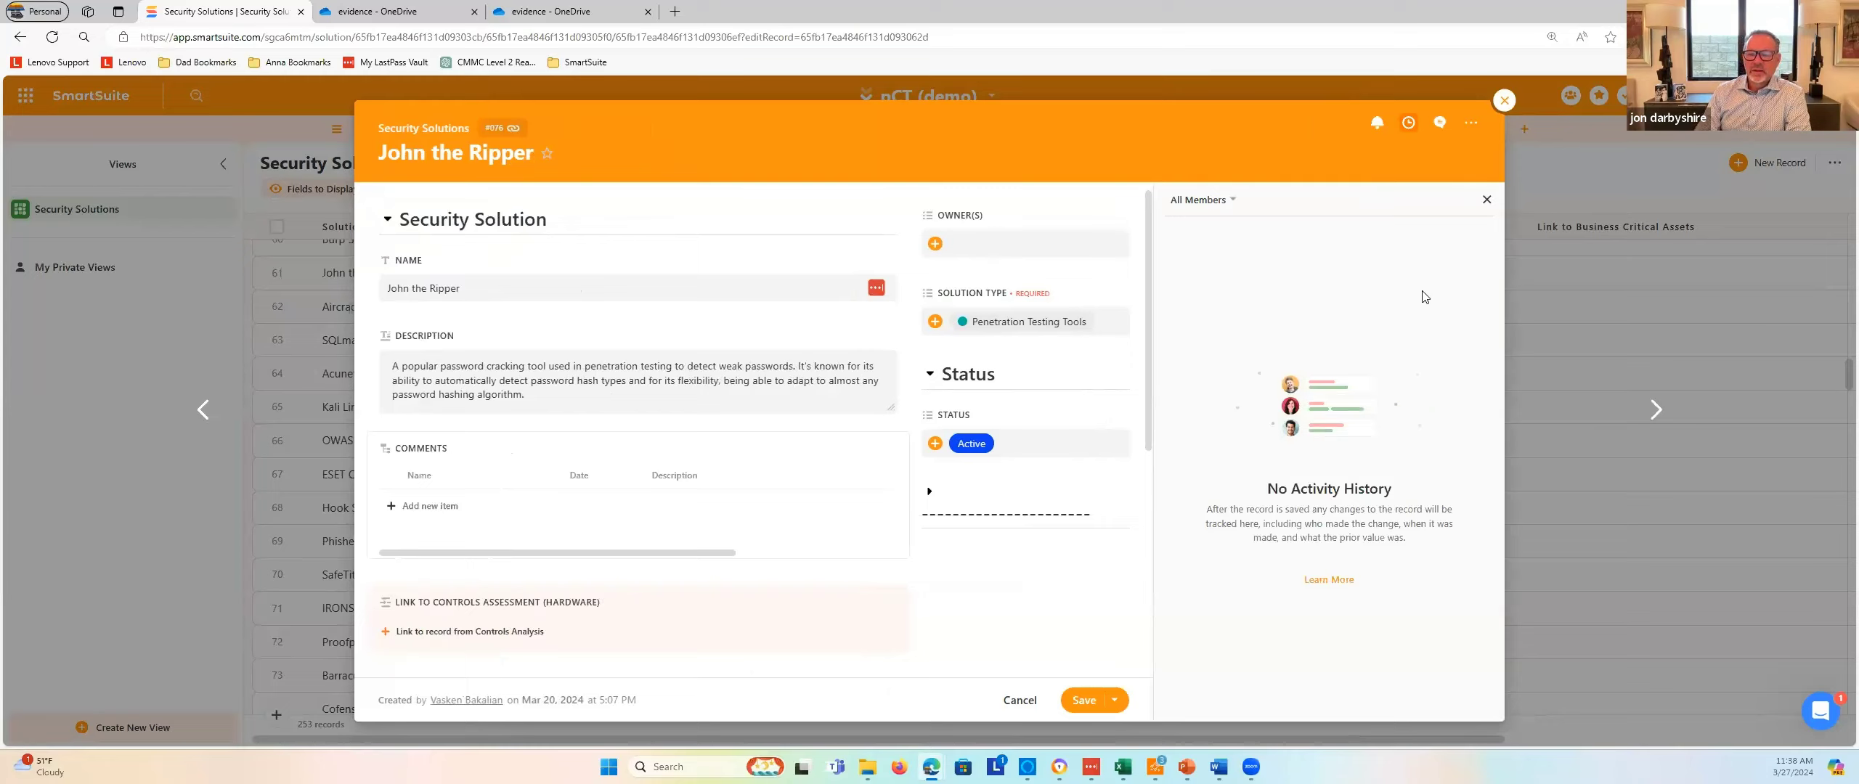
View the Communication Center of the Aircrack-ng record, dismiss the comments introduction, and close the record
left_click(1660, 412)
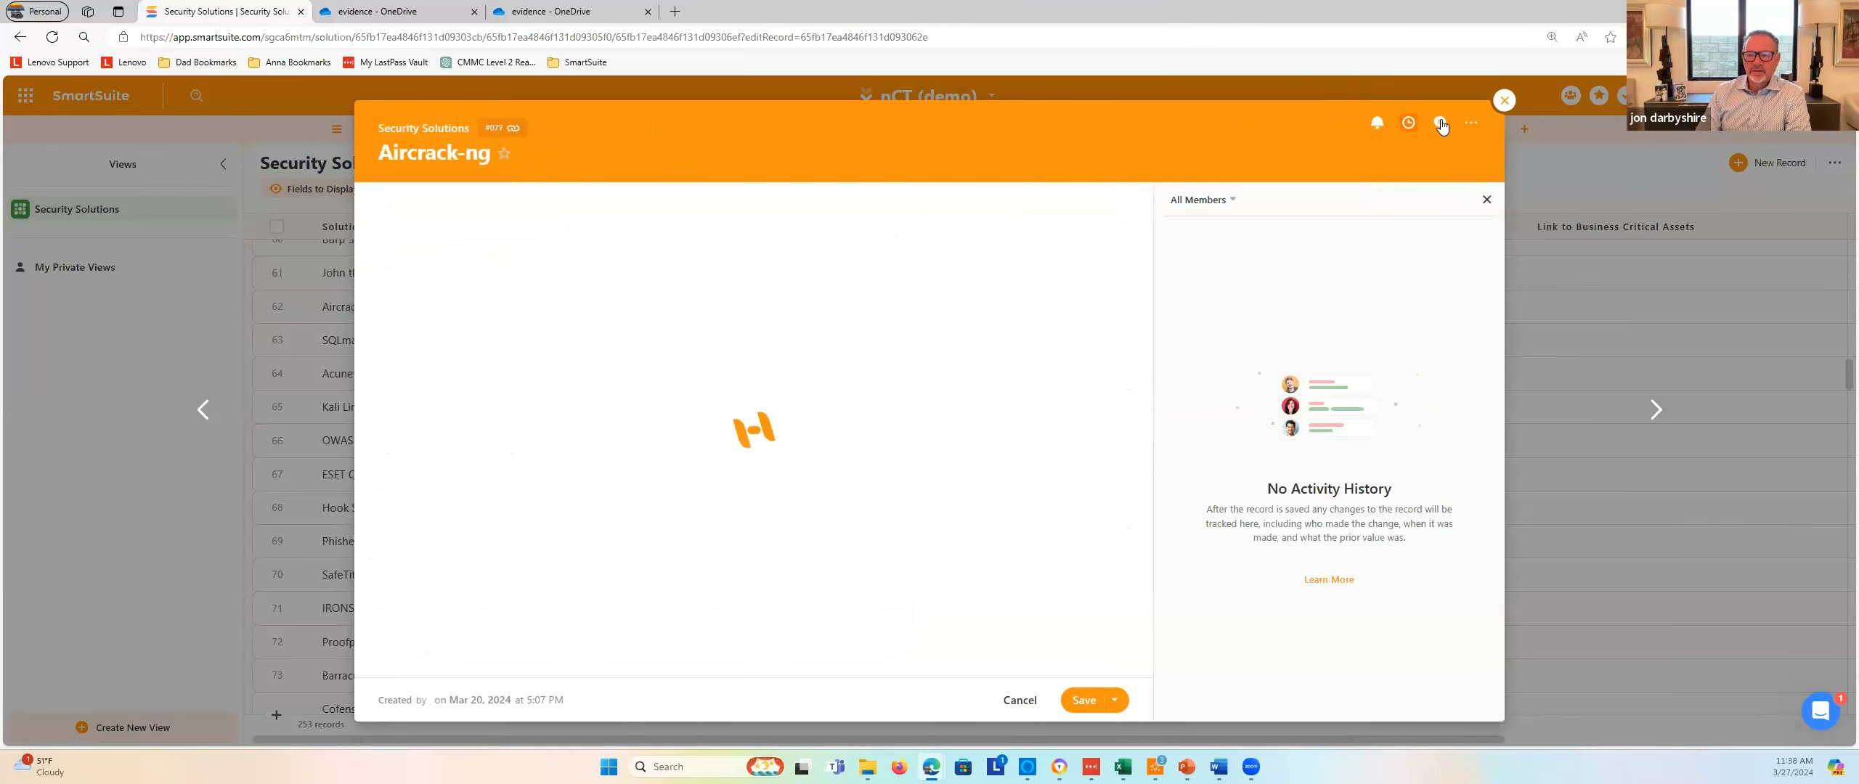
left_click(1440, 124)
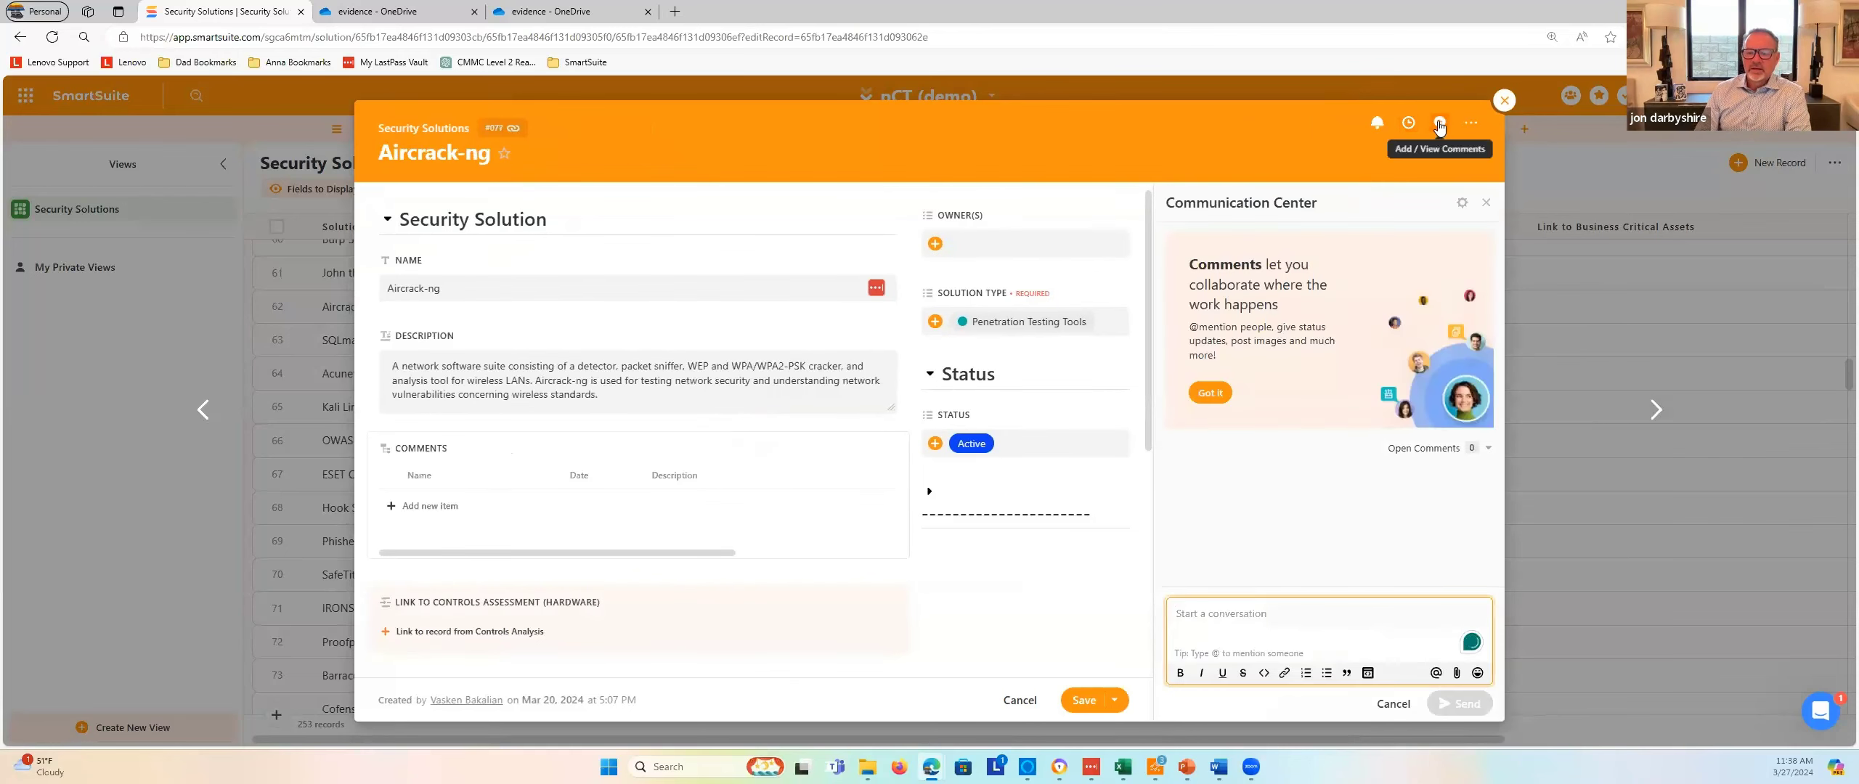
left_click(1217, 392)
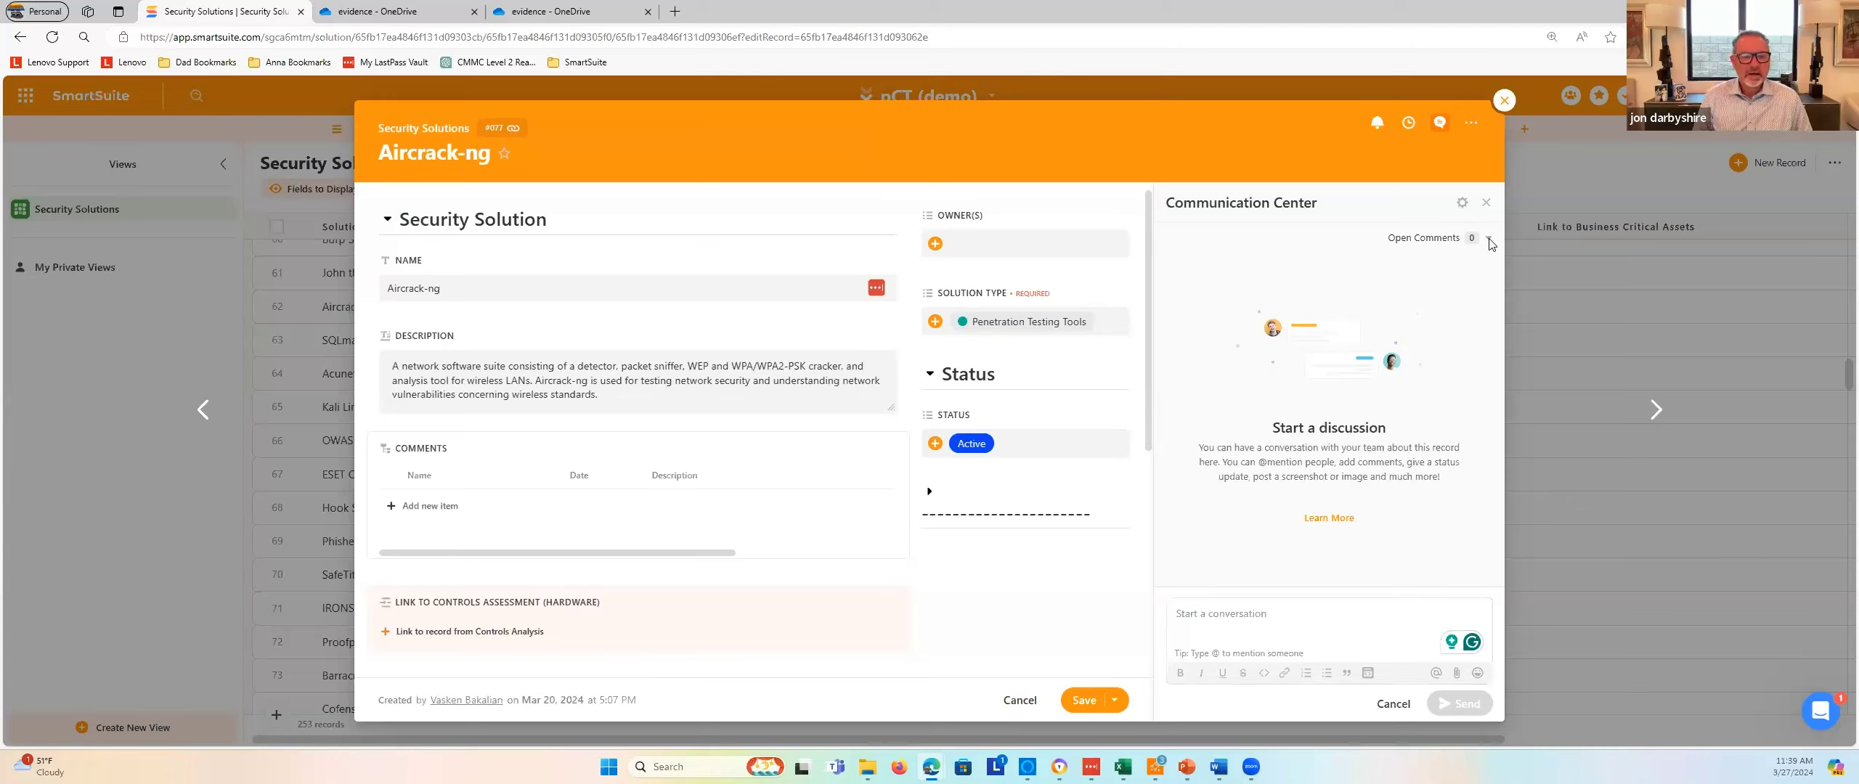
left_click(1503, 100)
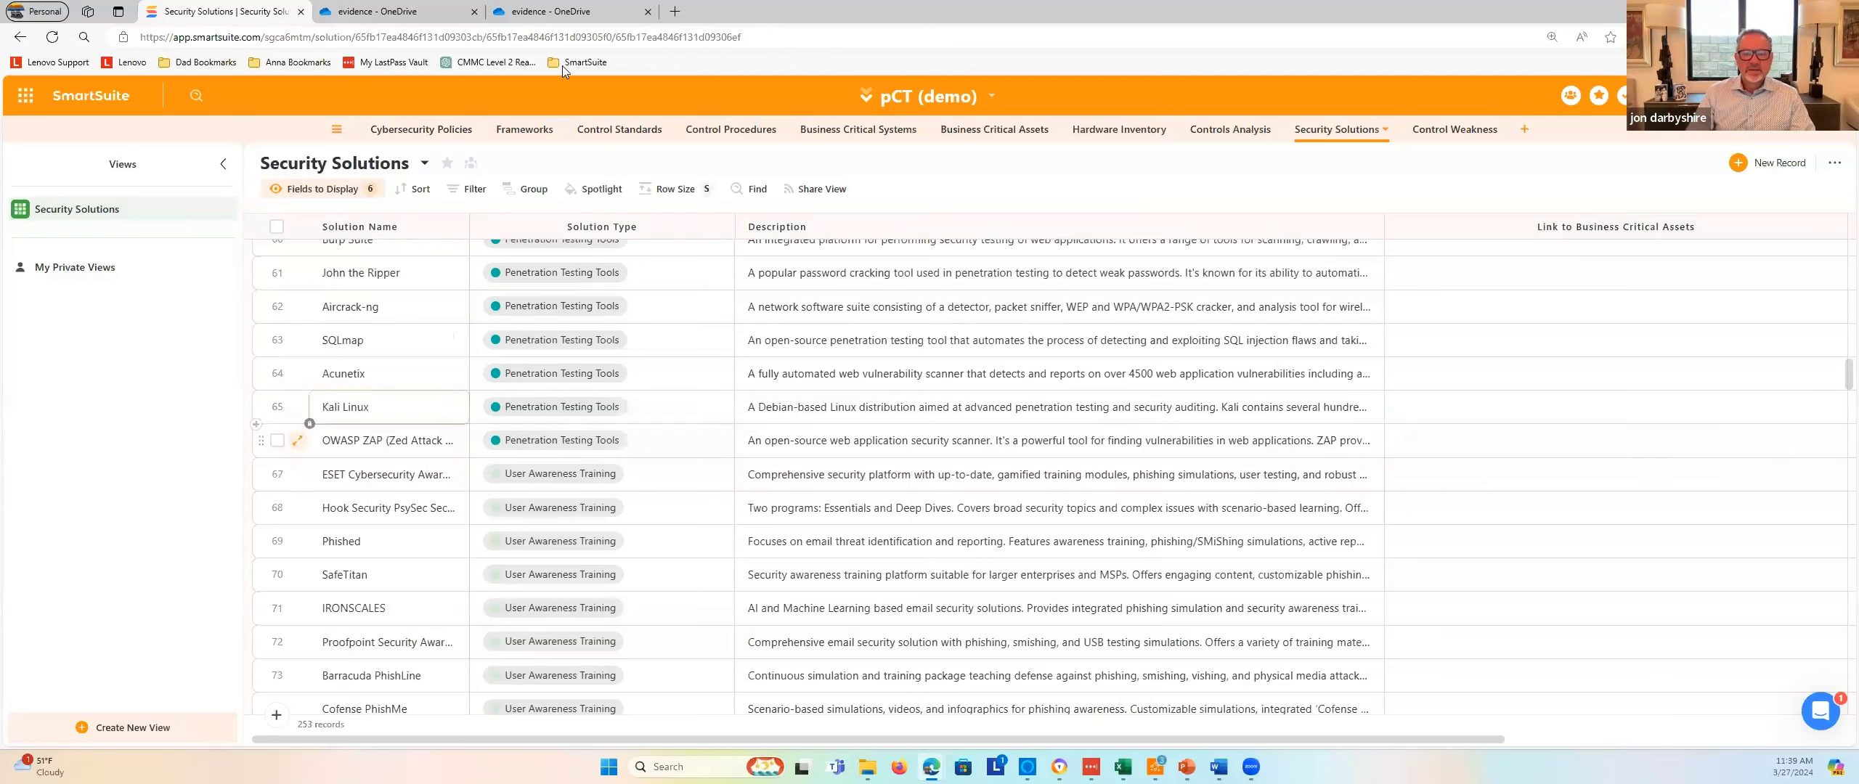
Open Control Standards and examine the Control Standards Card view's options and the view types available for a new view
left_click(626, 130)
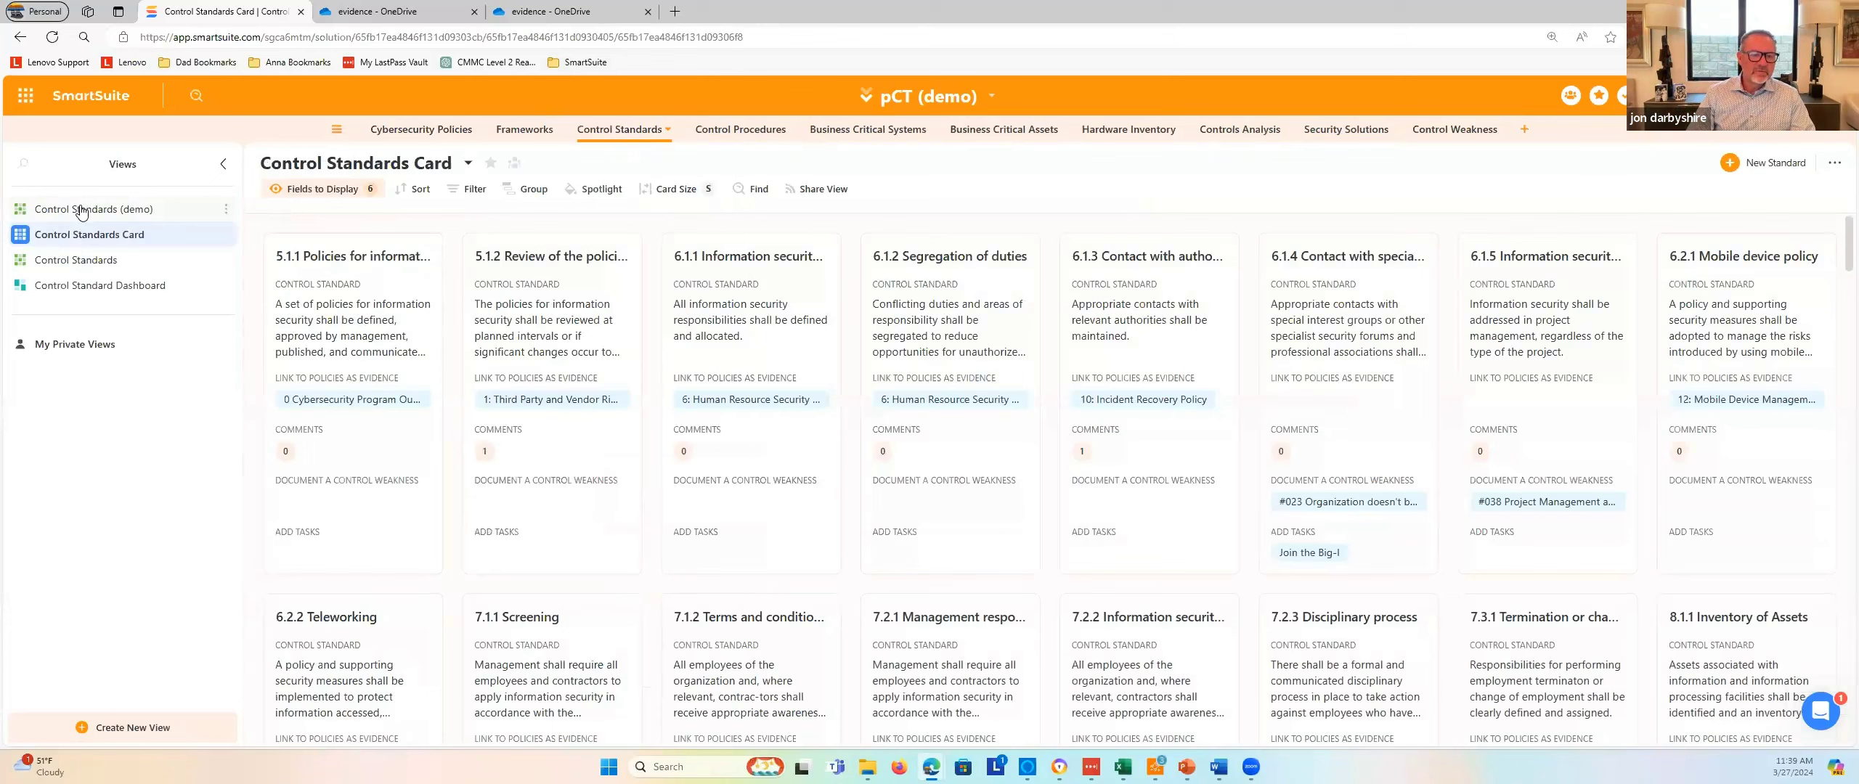
left_click(468, 163)
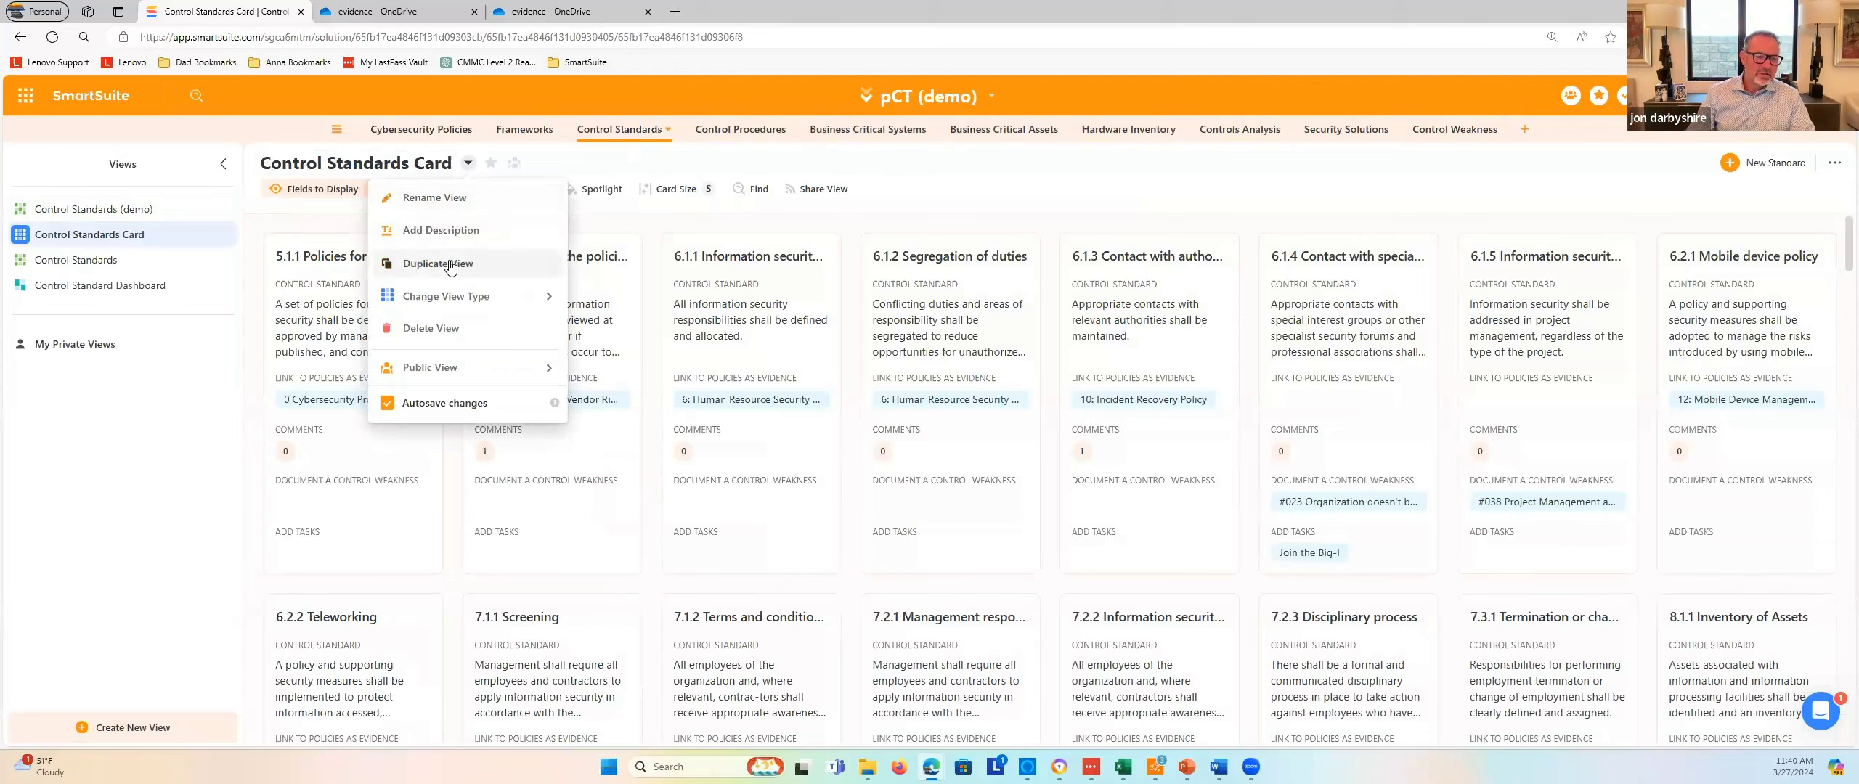
mouse_move(458, 299)
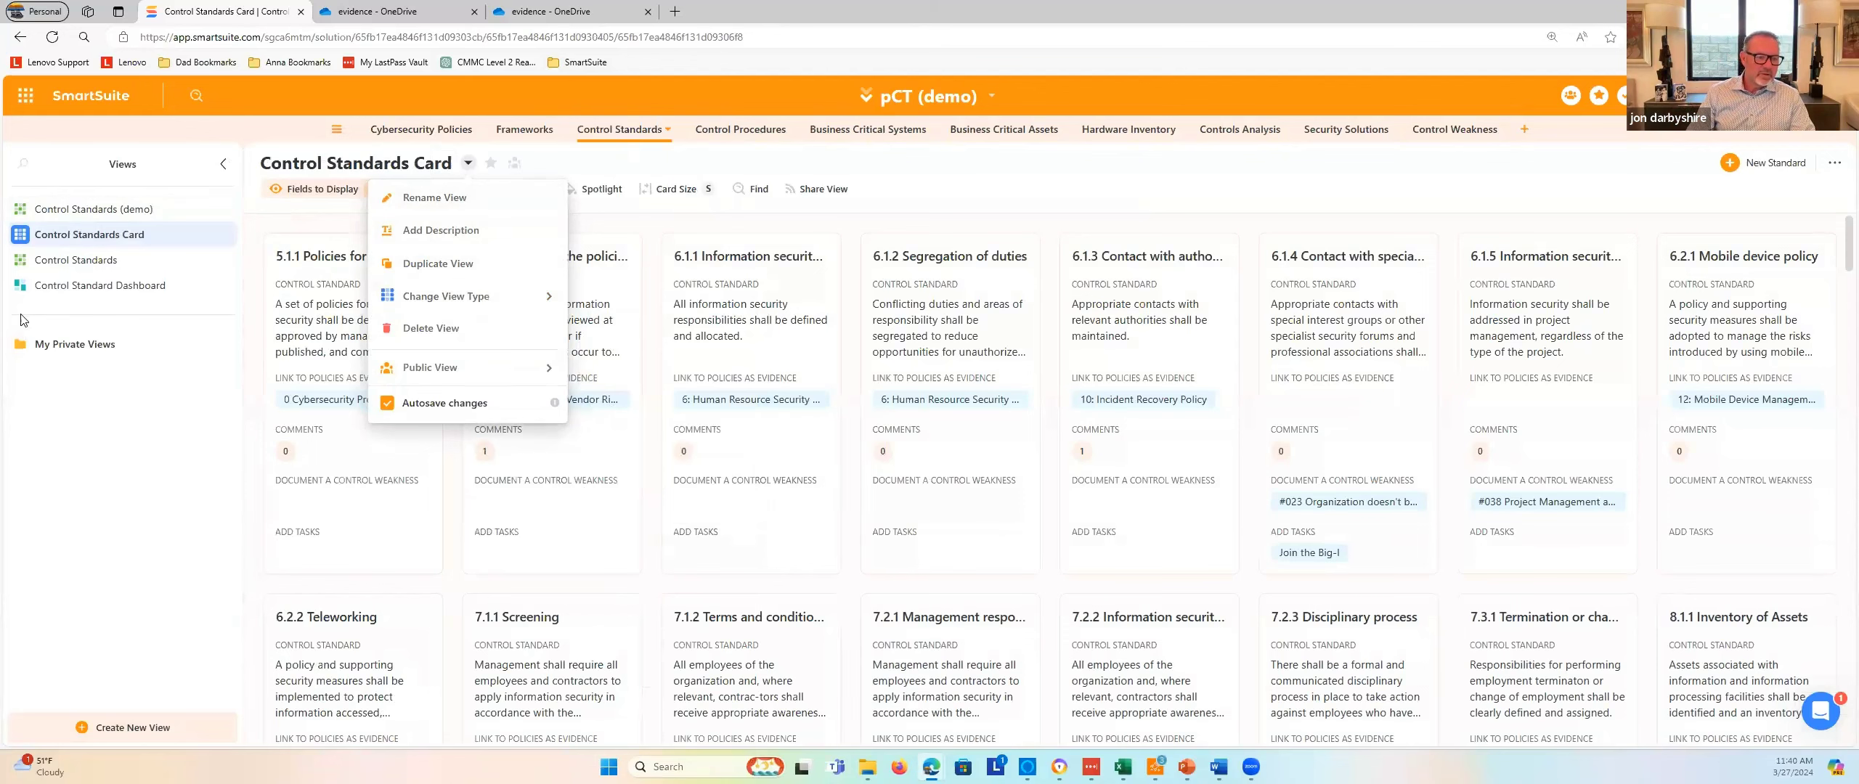
left_click(80, 729)
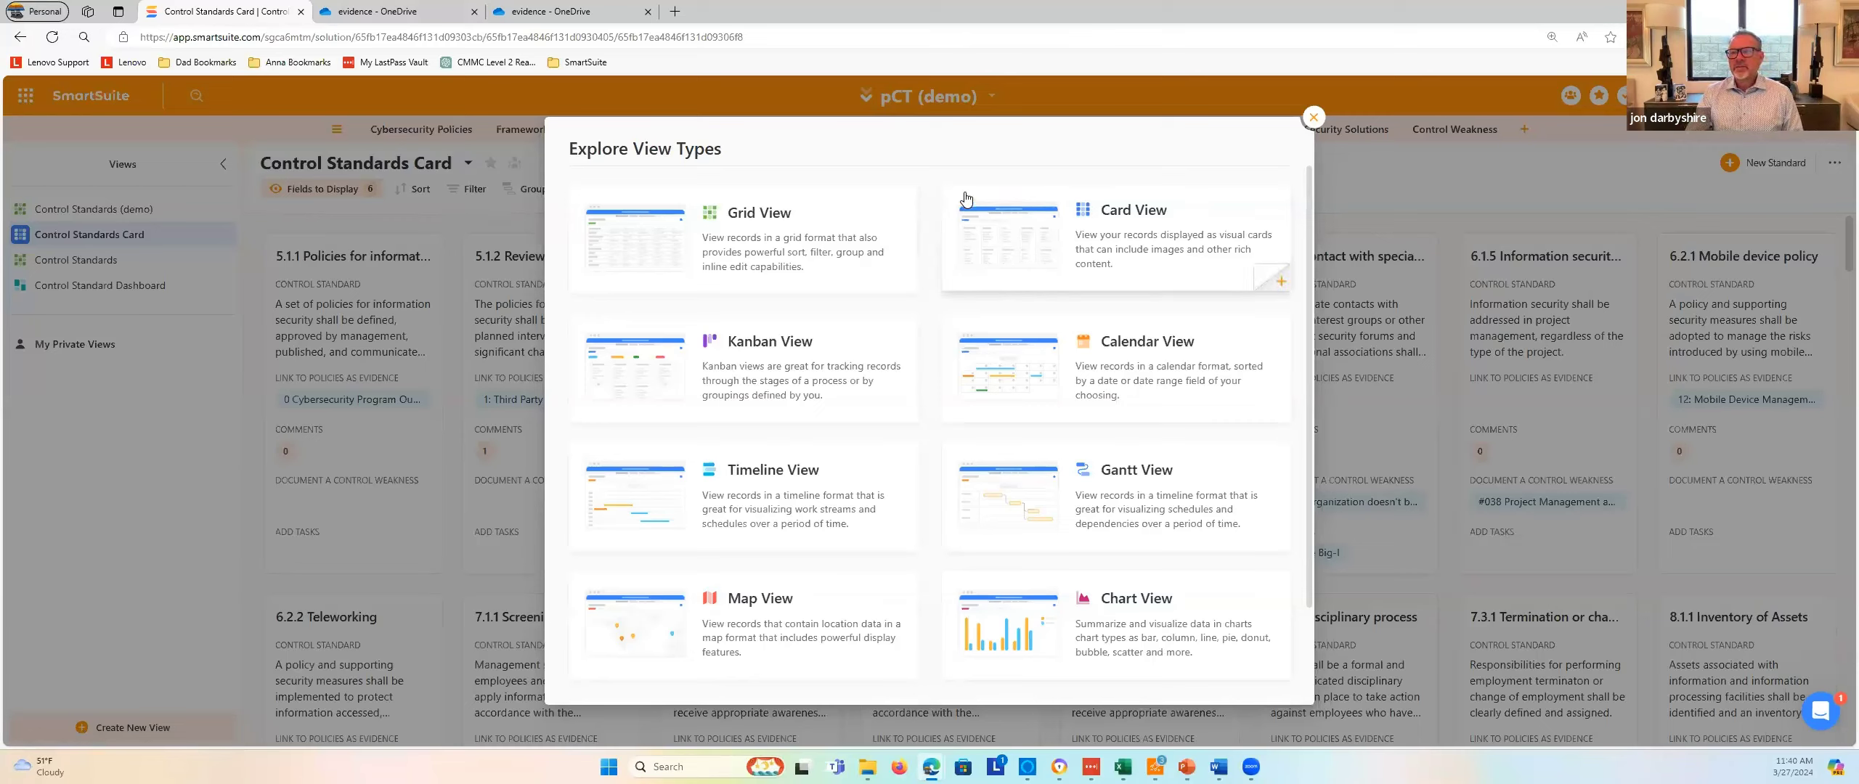
left_click(1314, 118)
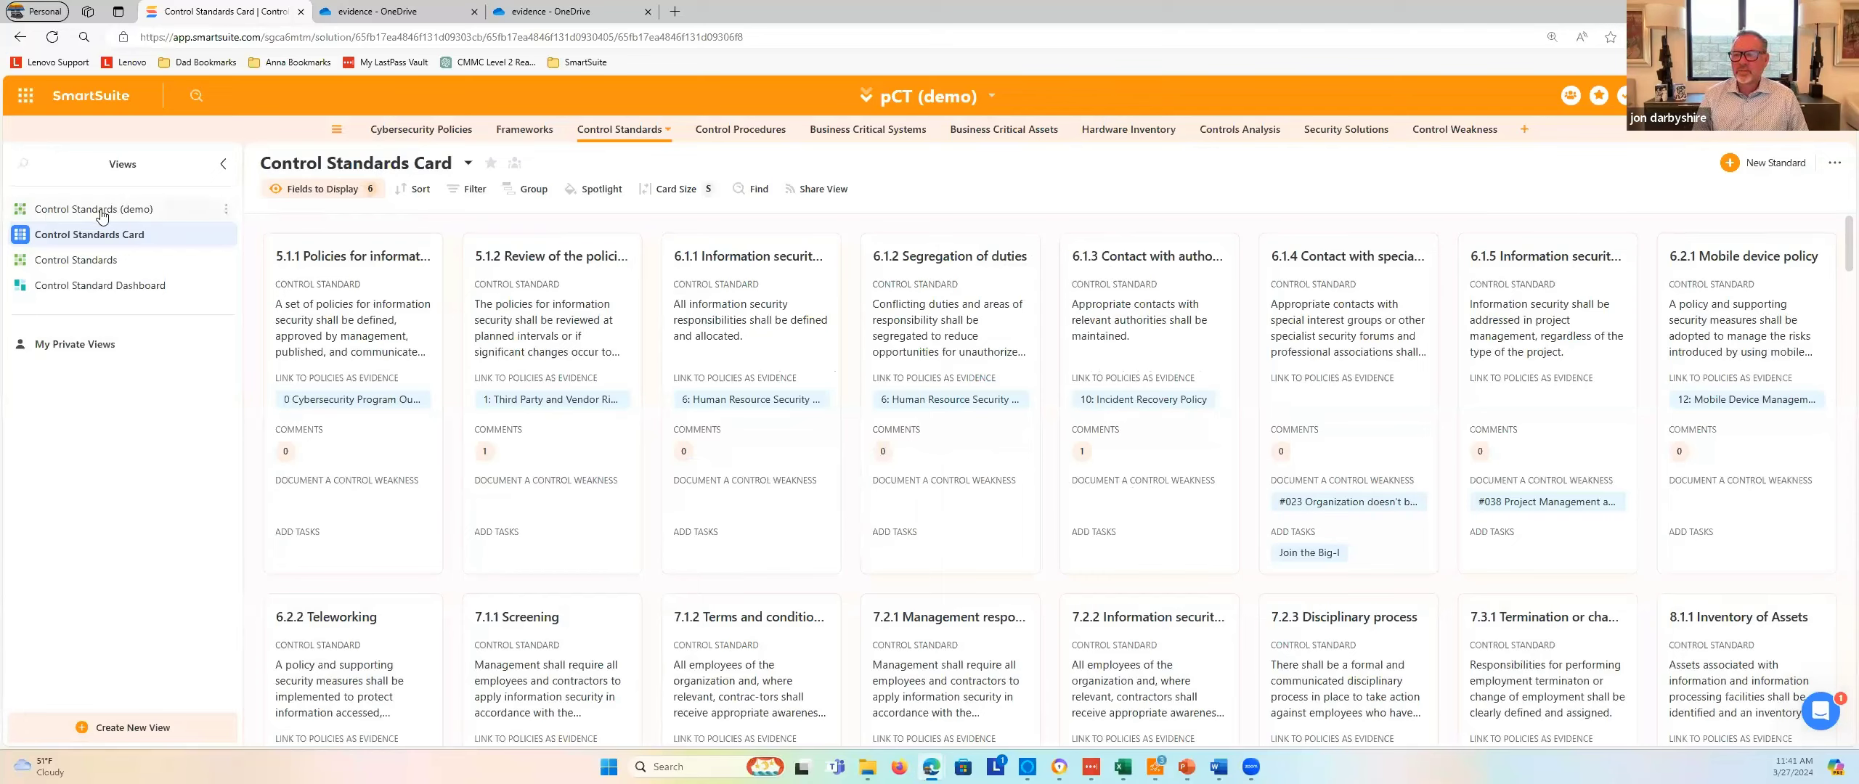
left_click(466, 160)
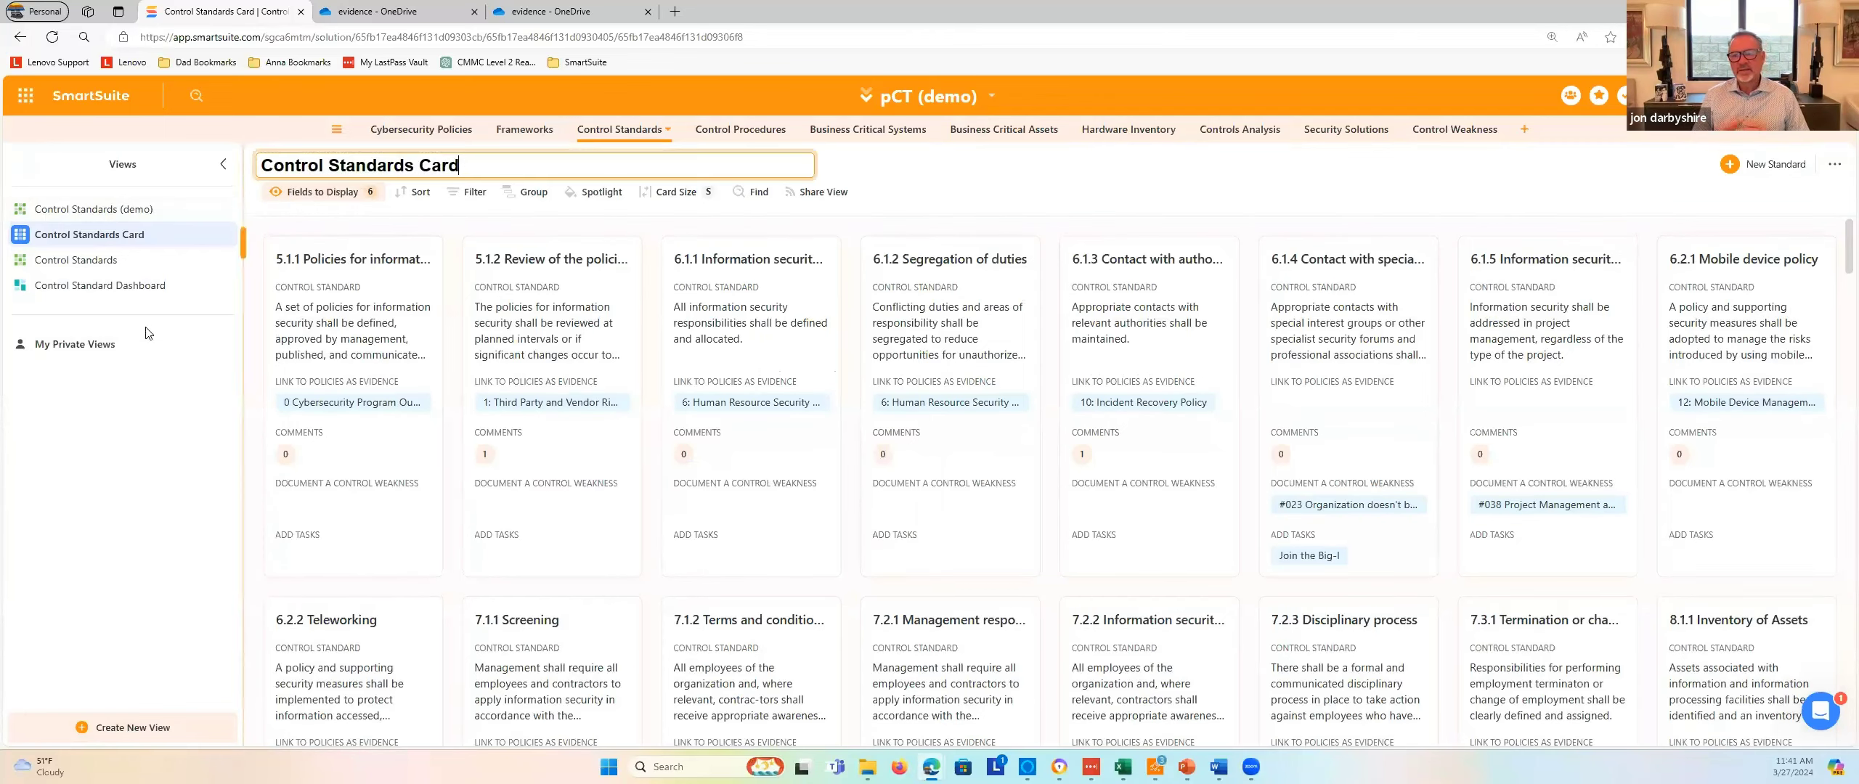
Open the Control Standard Dashboard, and view the support assistant's message list before closing the assistant
left_click(124, 289)
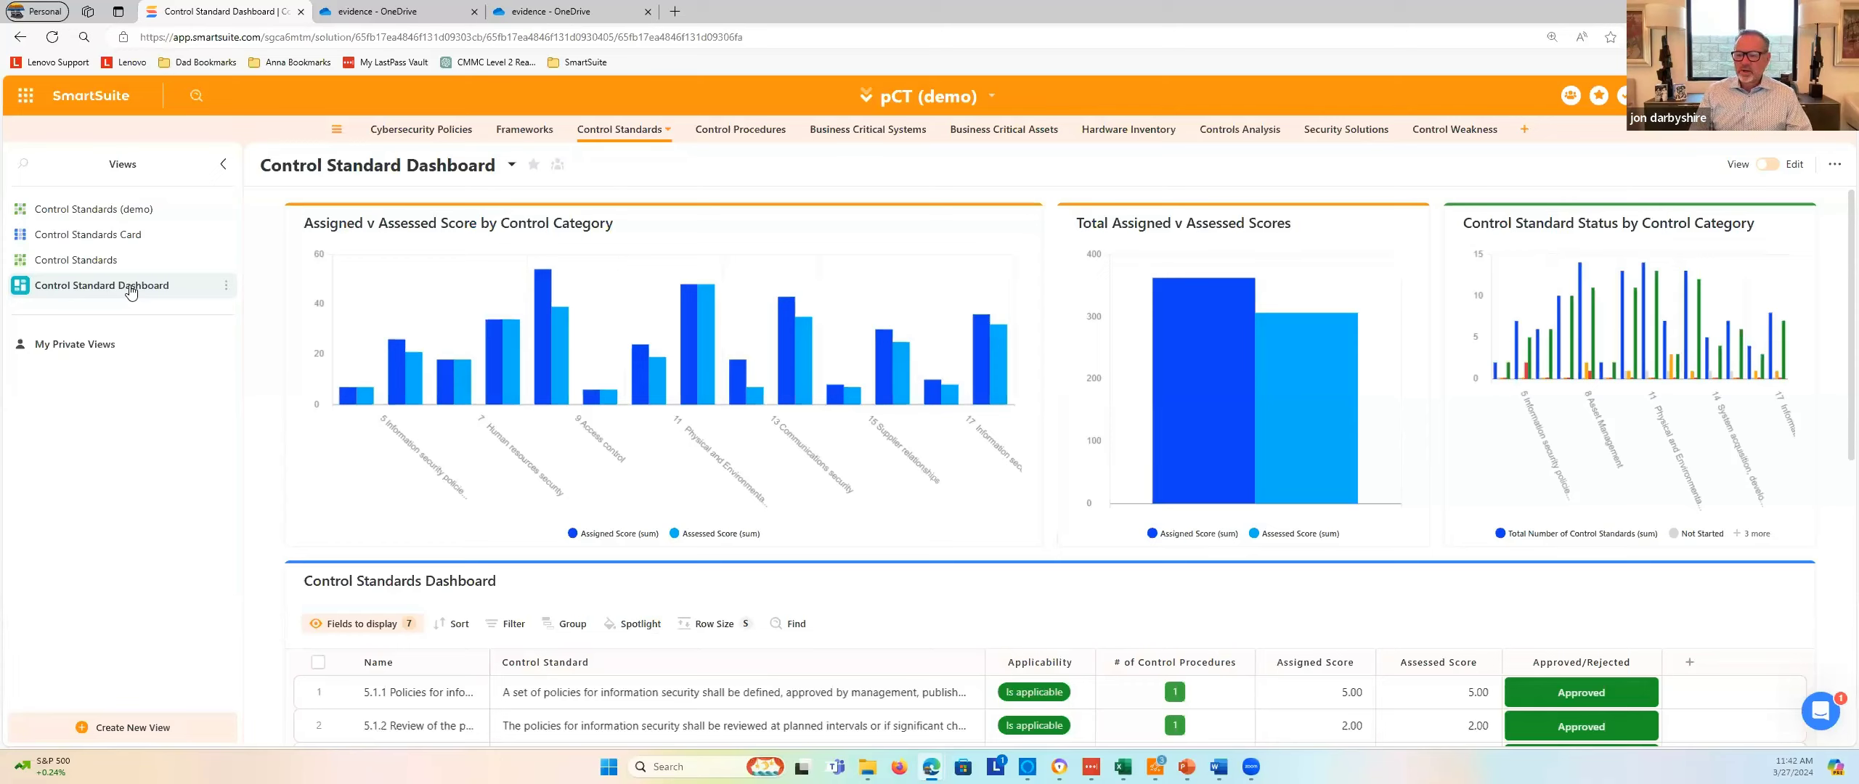
left_click(1821, 716)
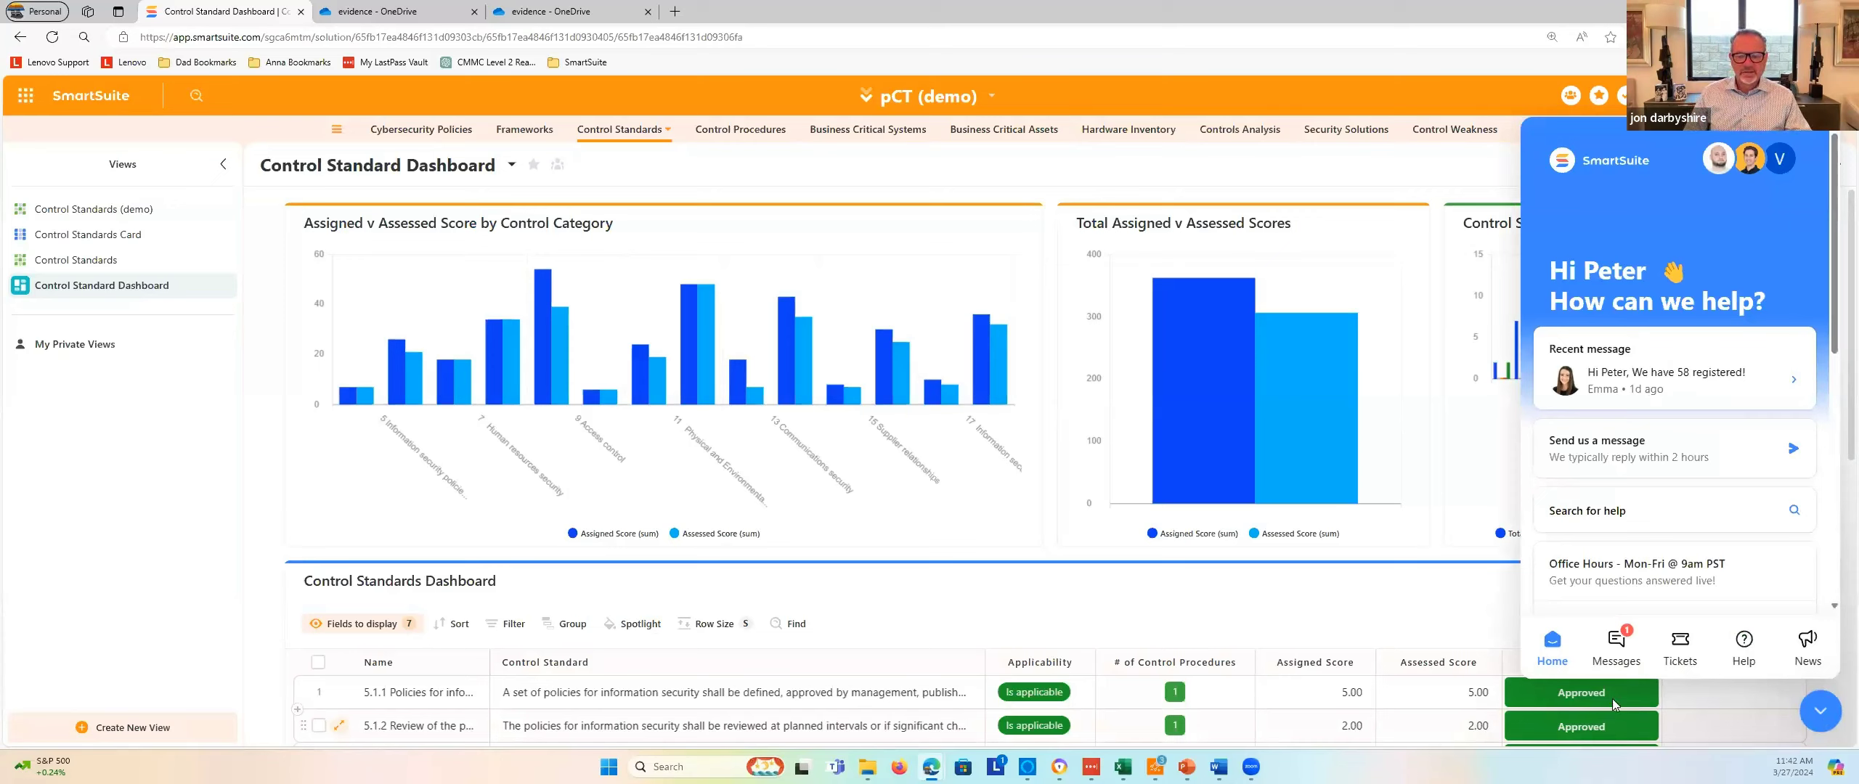
left_click(1633, 665)
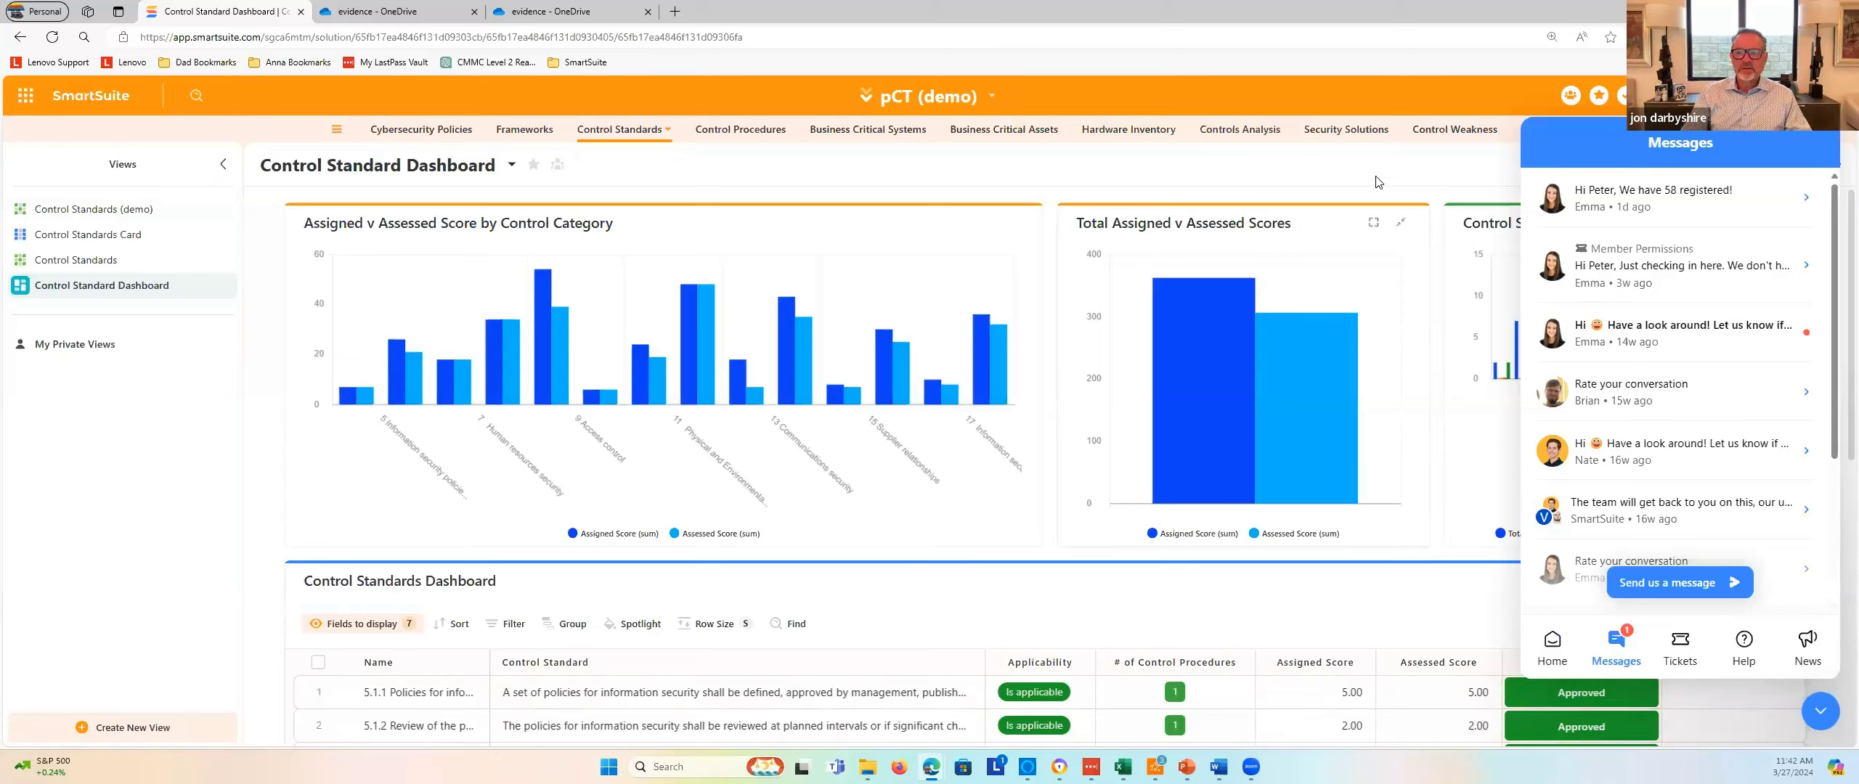
left_click(1821, 726)
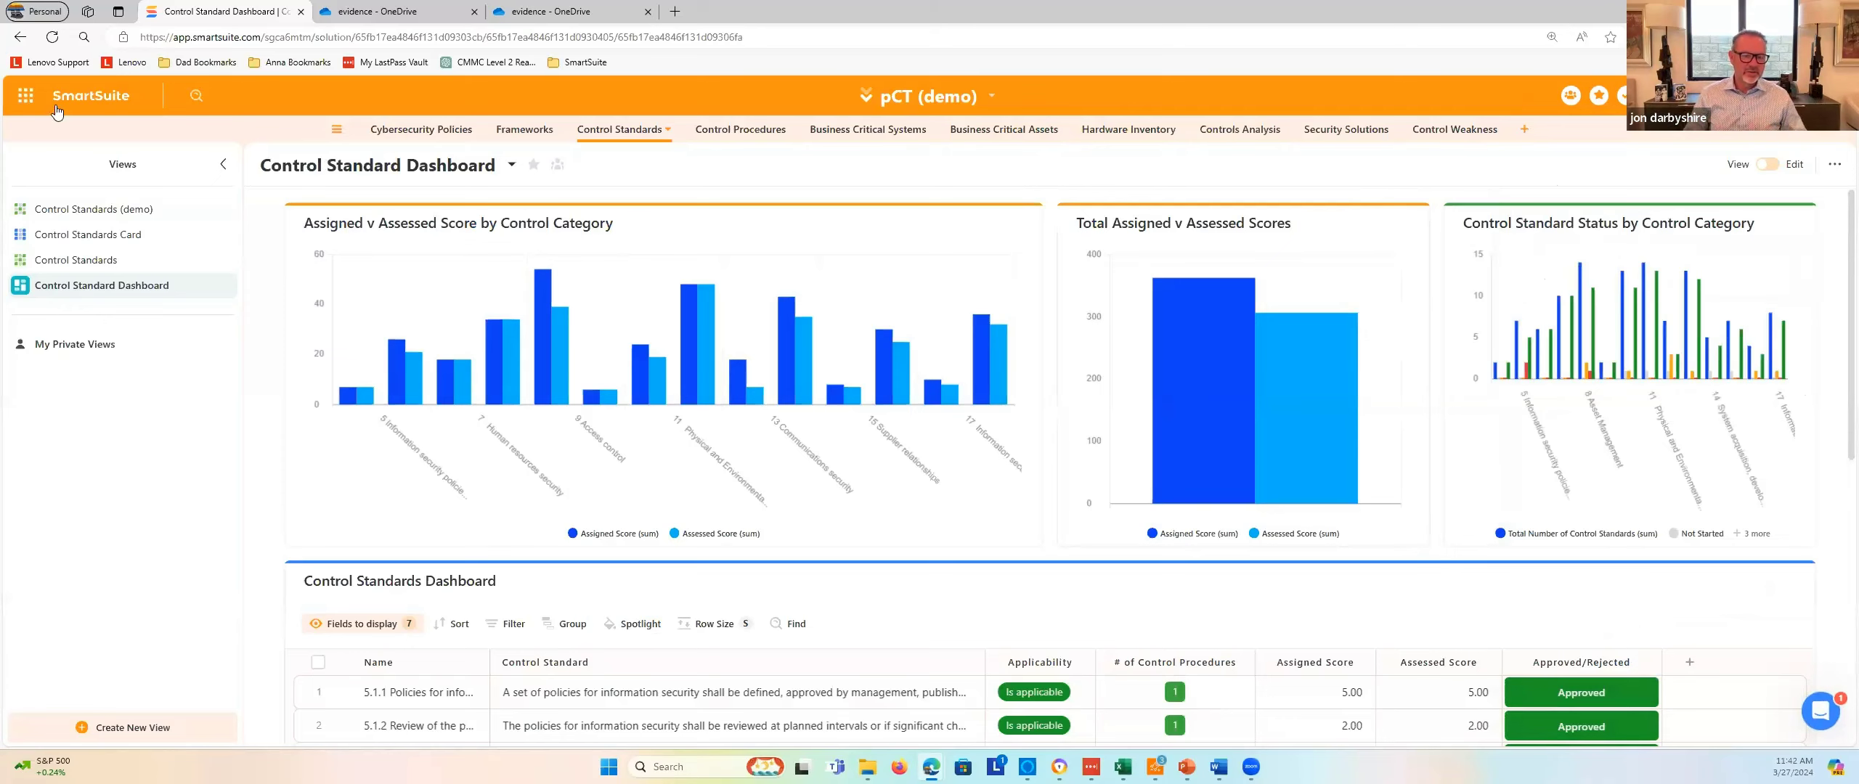
Open the CRM solution from the home page and add the From and To fields to its Solutions view
left_click(35, 95)
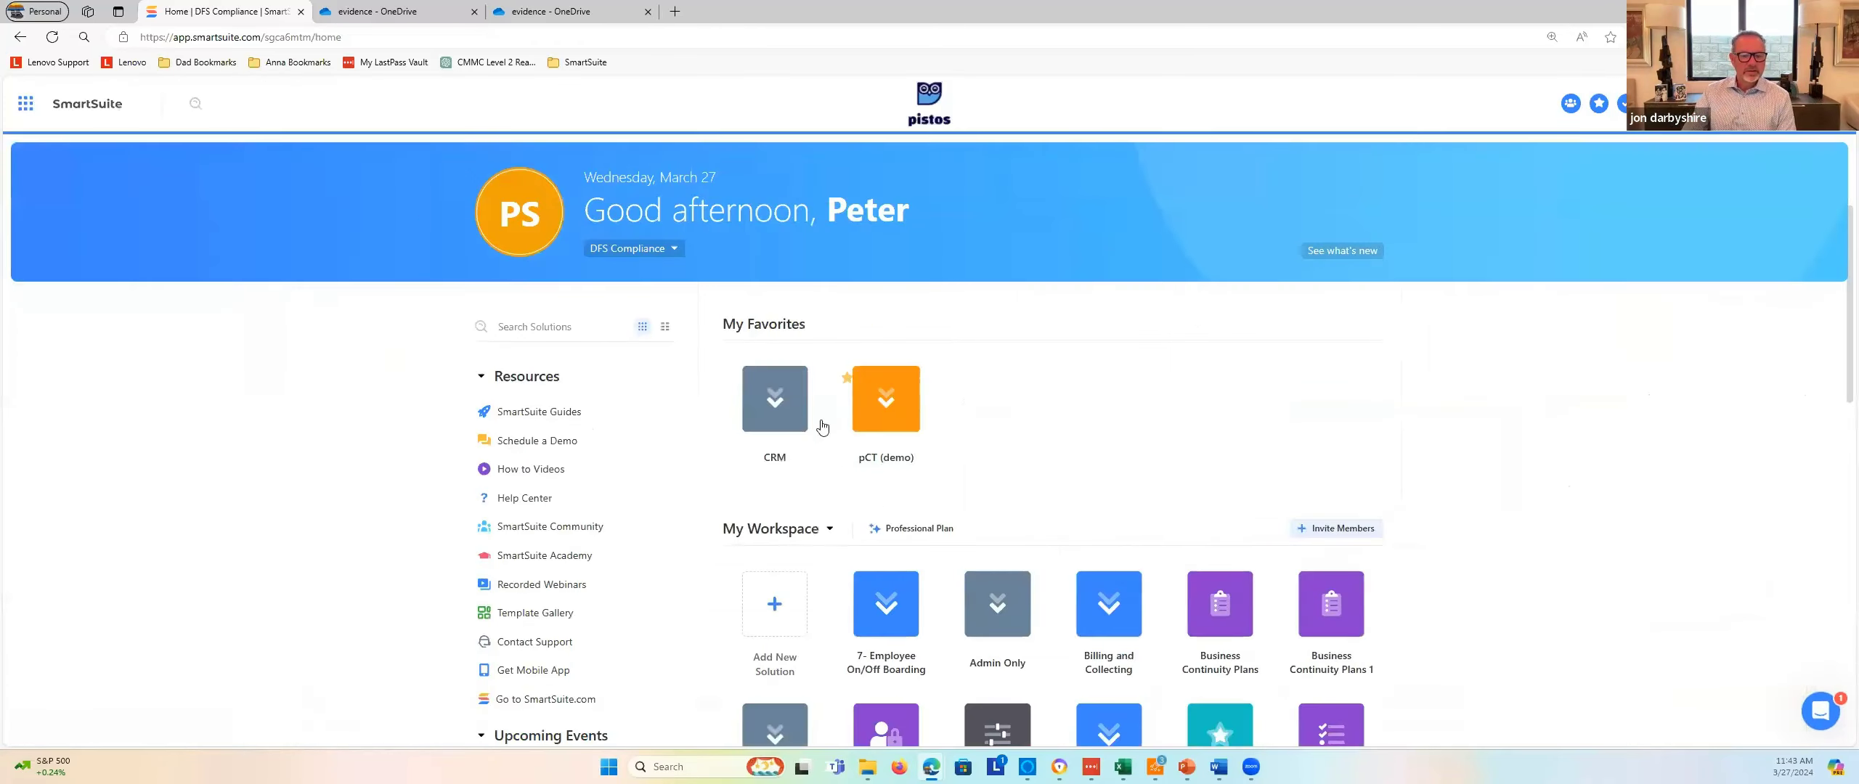
left_click(812, 413)
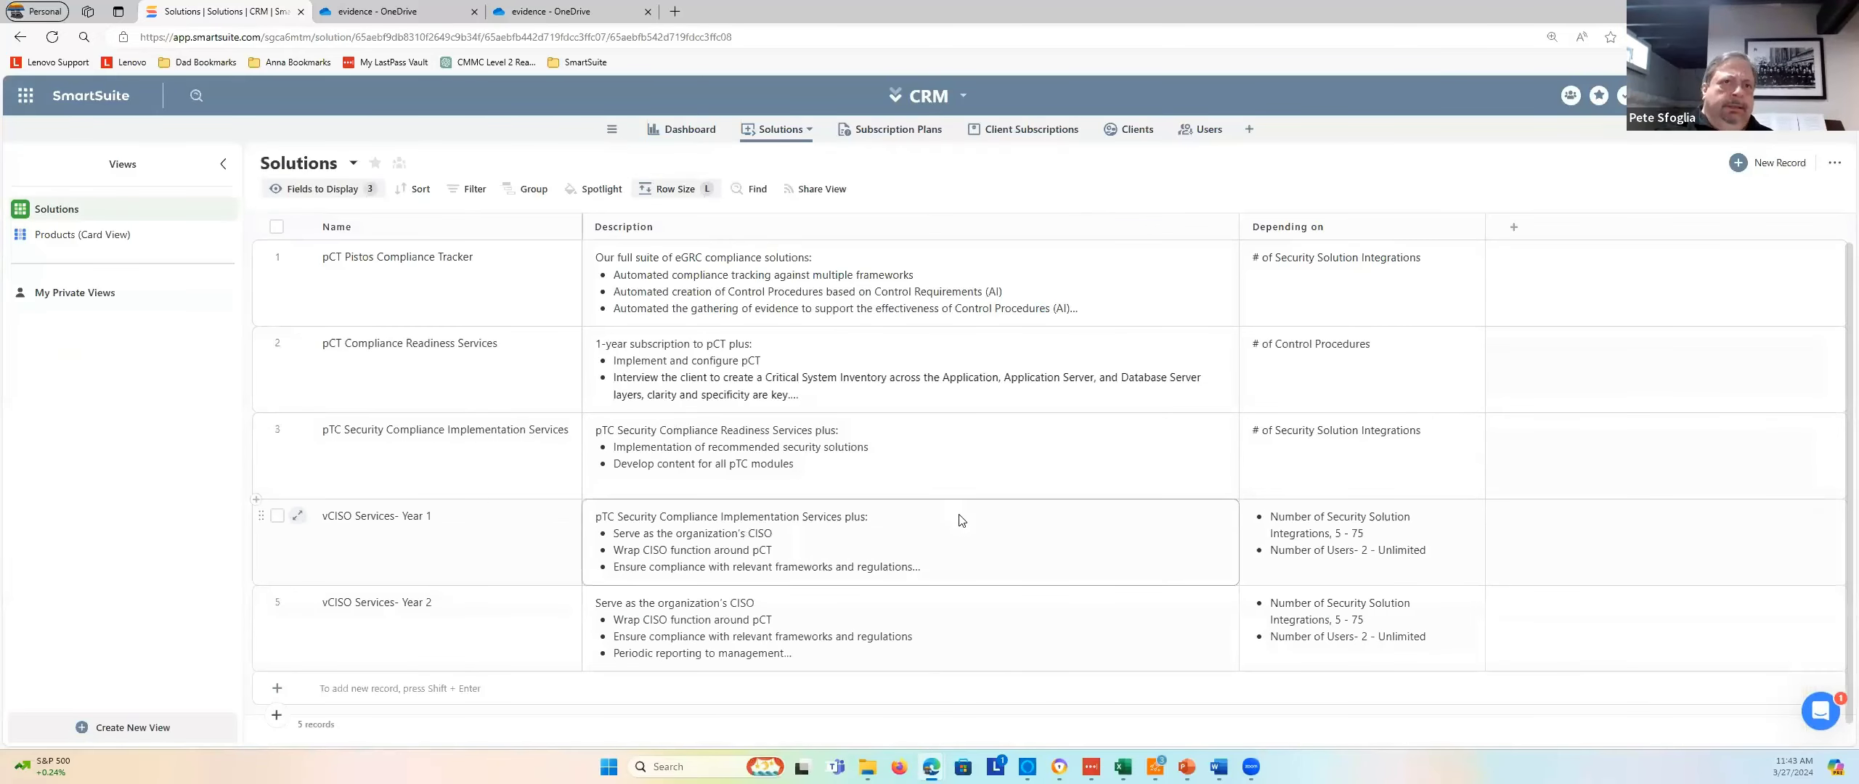
left_click(321, 189)
left_click(303, 442)
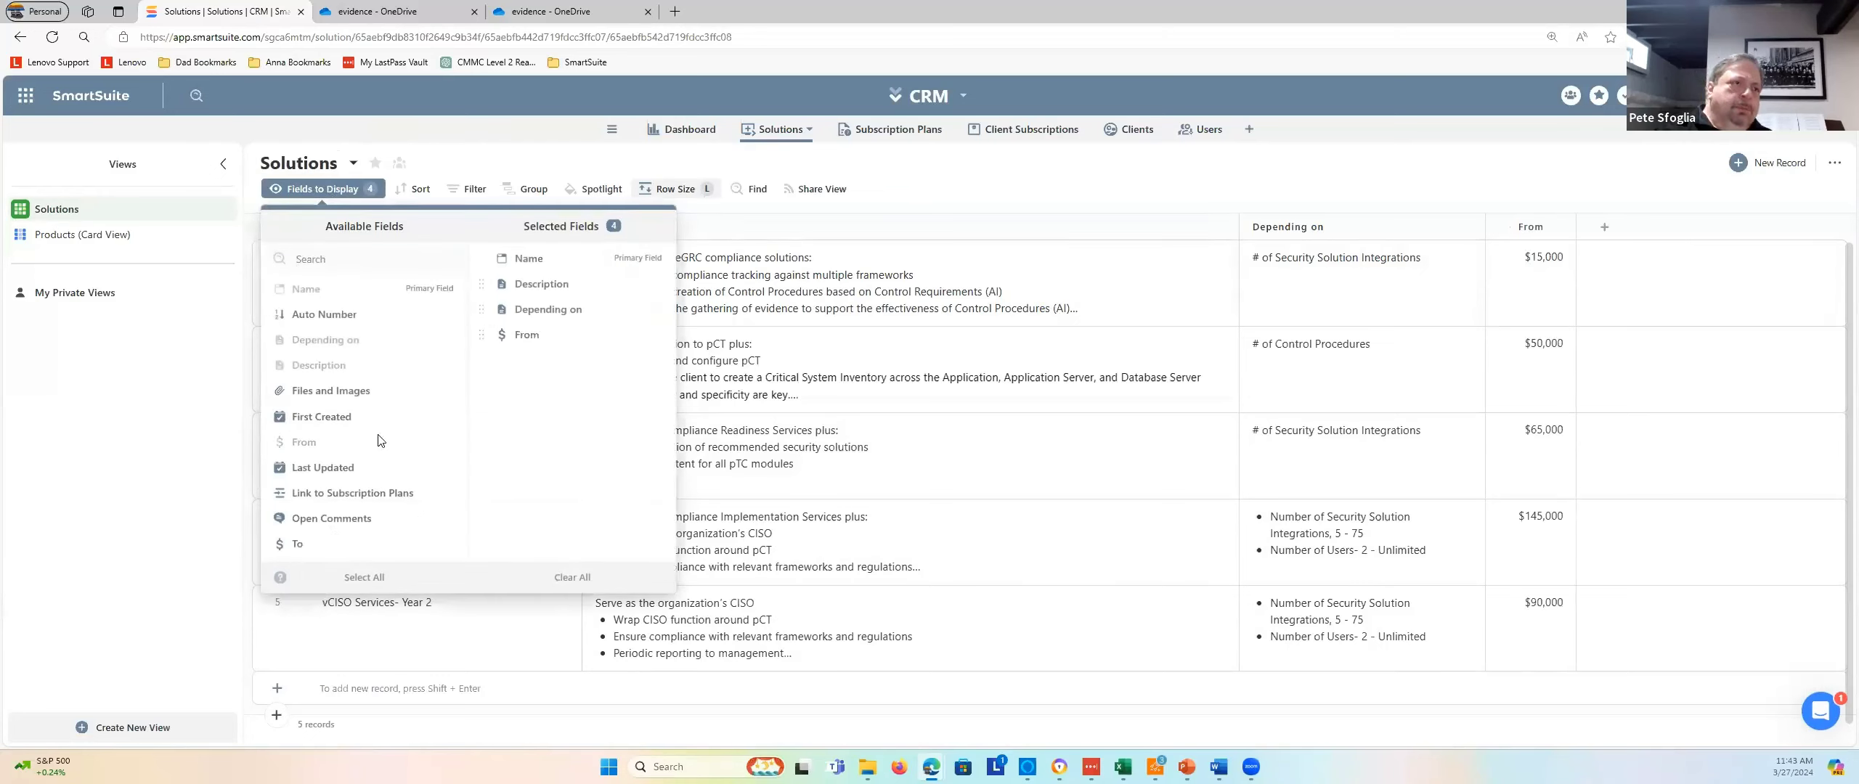
left_click(324, 551)
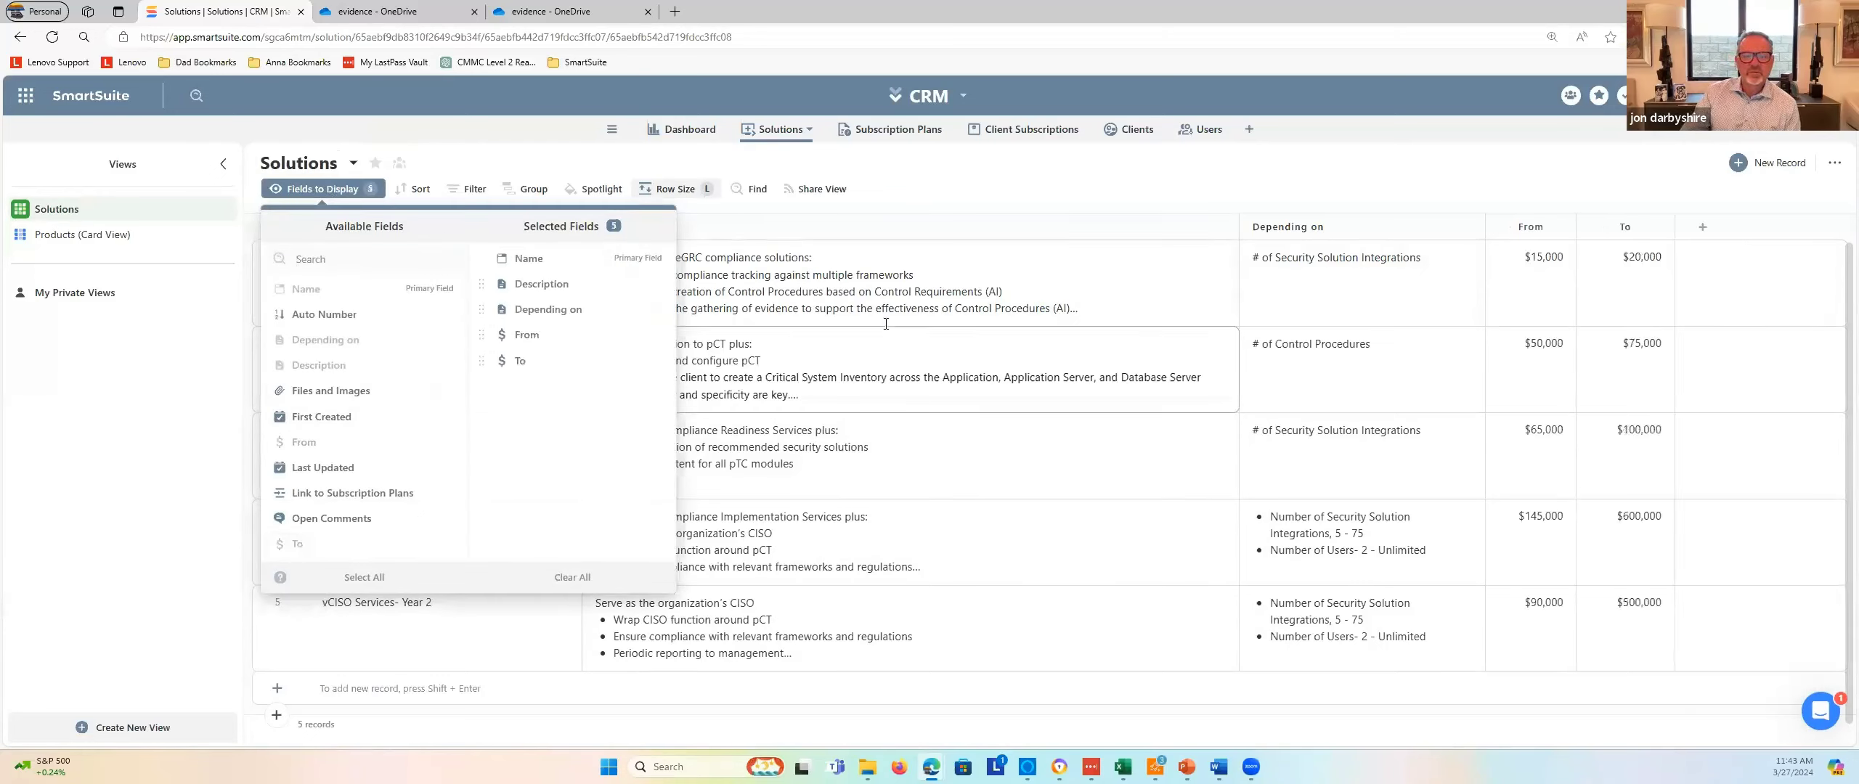
left_click(1020, 172)
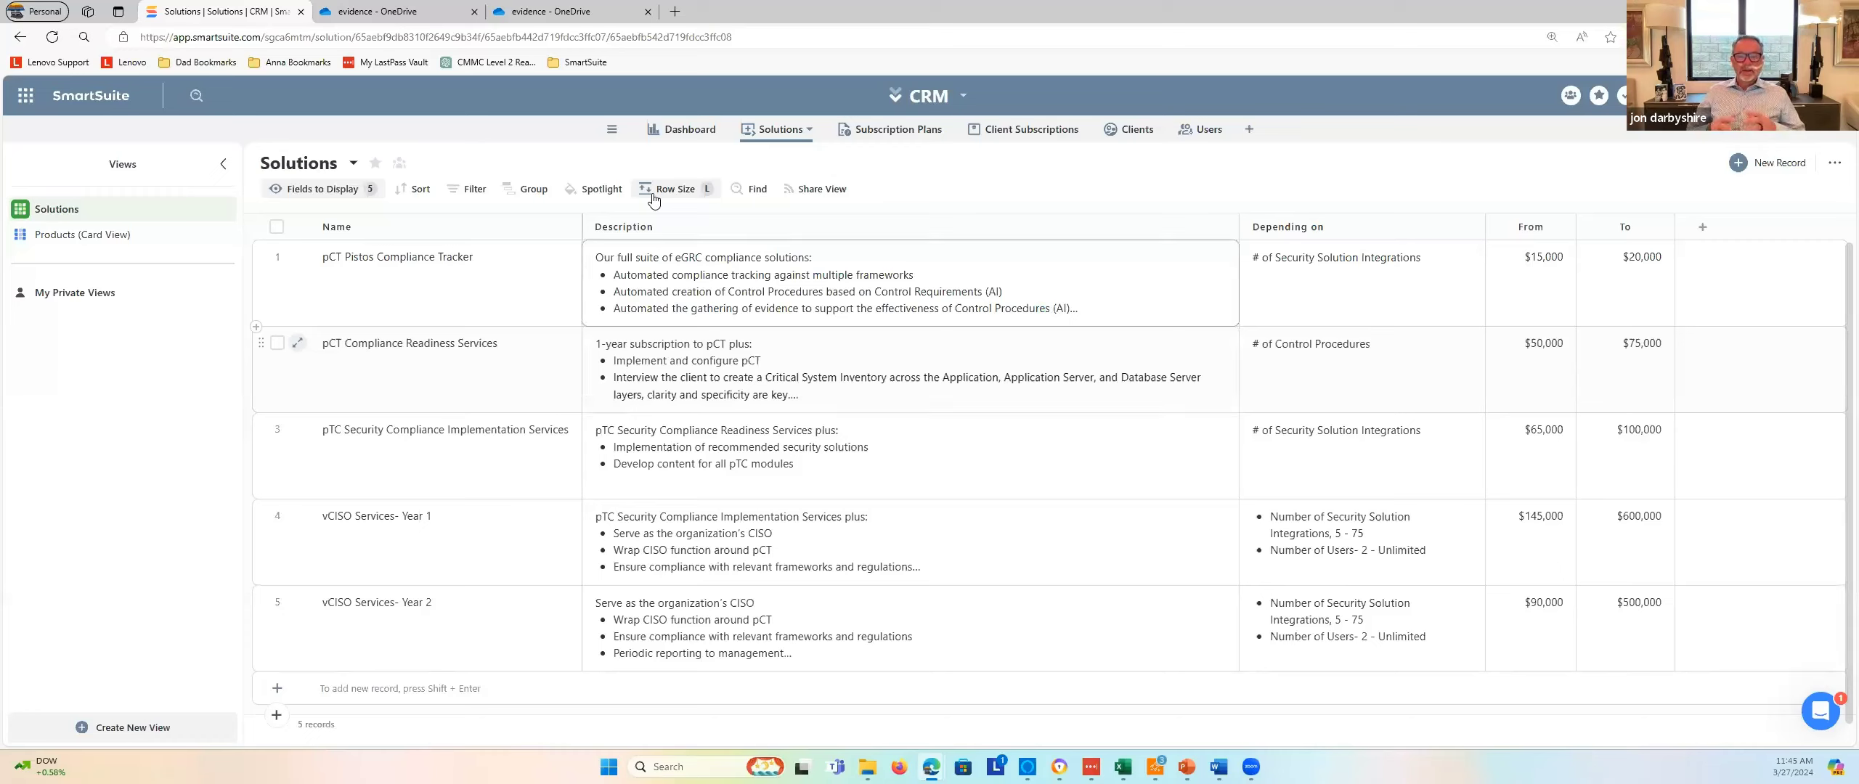
Return to the pCT (demo) solution from the home page and reload its Control Standard Dashboard
left_click(24, 101)
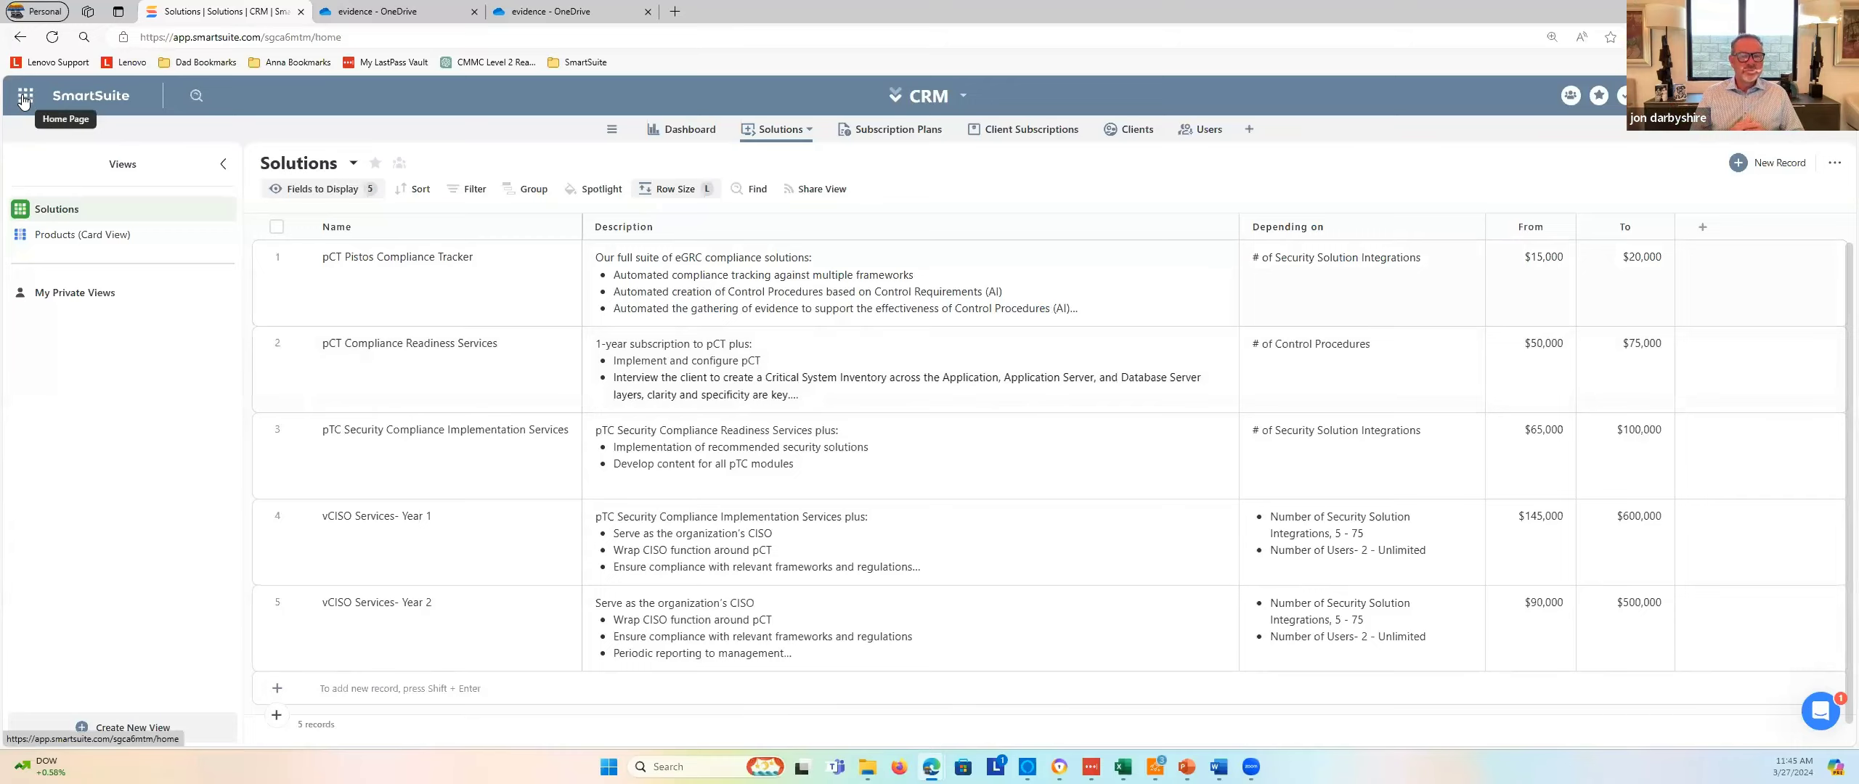
left_click(896, 414)
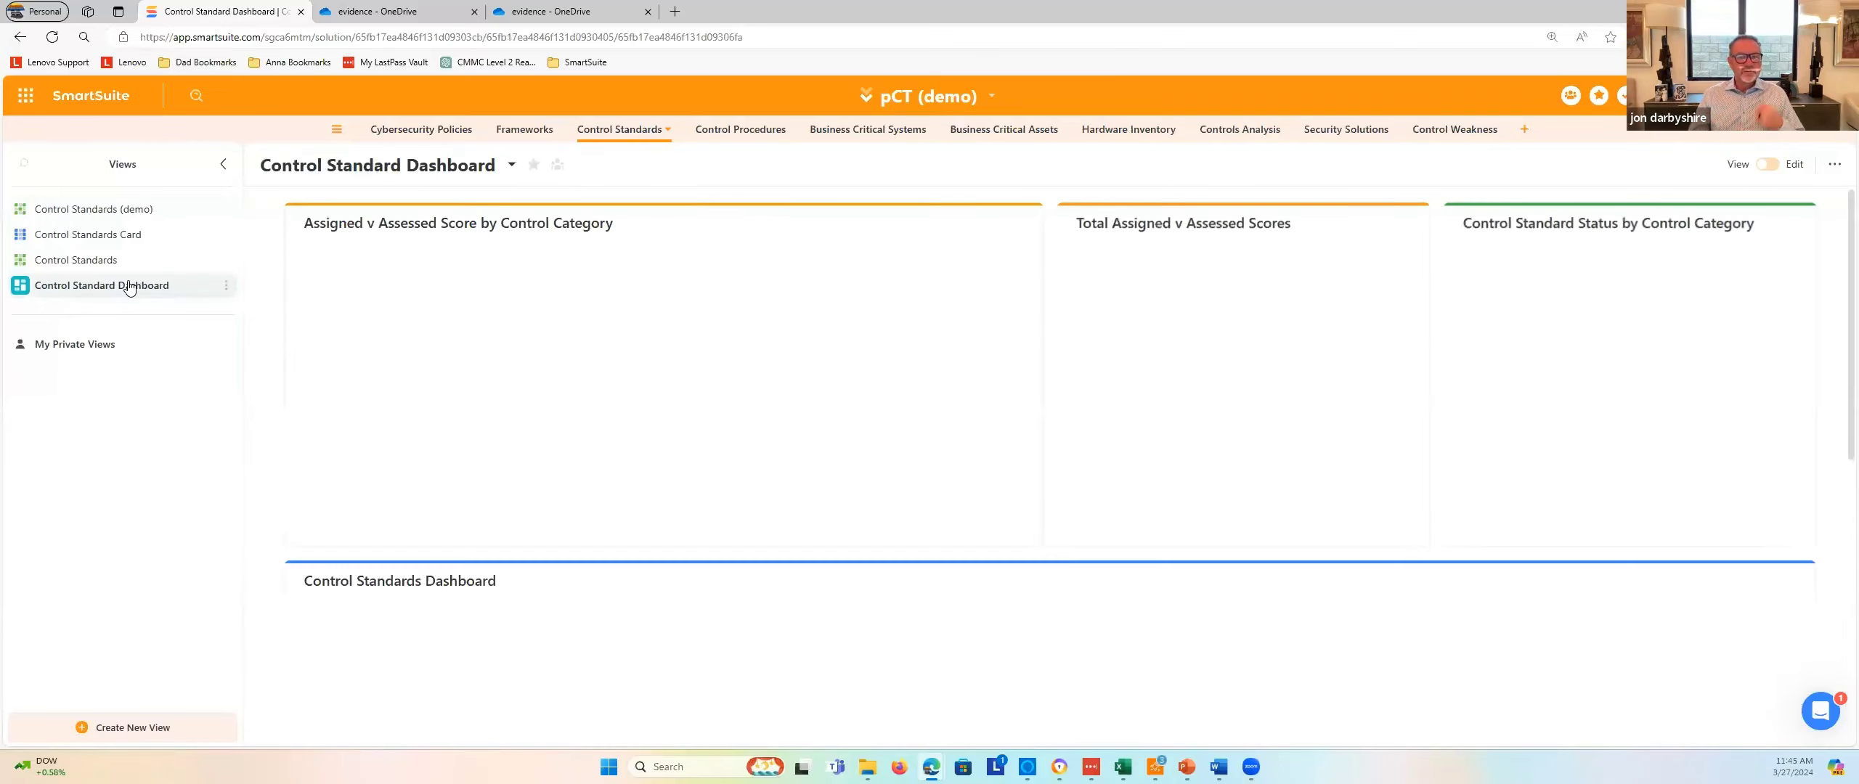
left_click(54, 37)
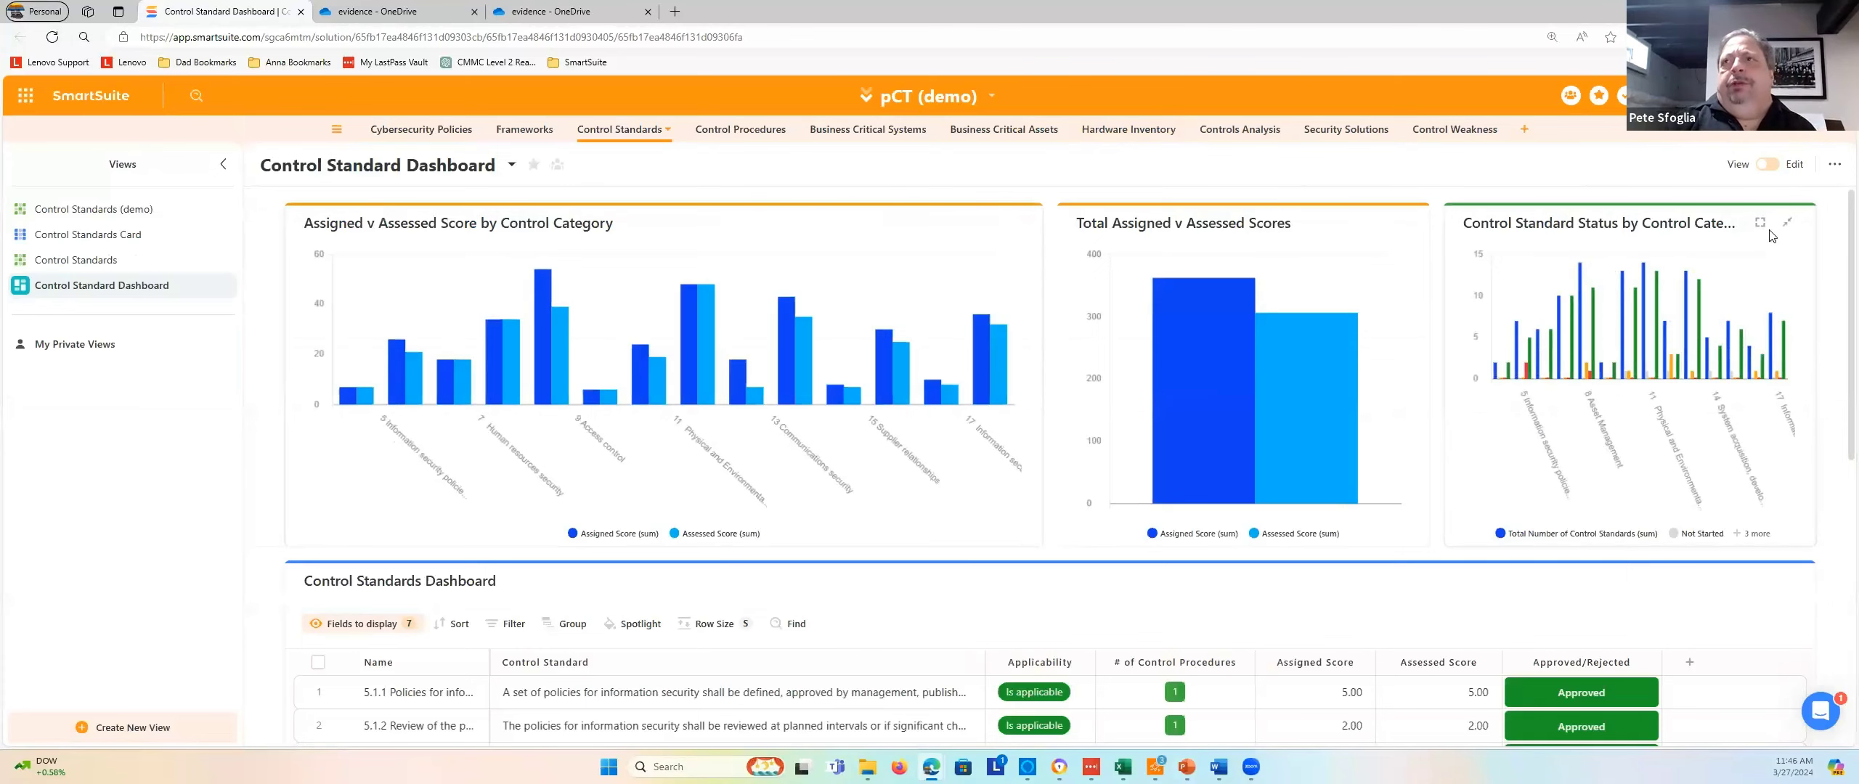
Enlarge the Control Standard Status by Control Category chart, inspect 12 Operations Security and its Not Started records, and close the enlarged chart
left_click(1761, 223)
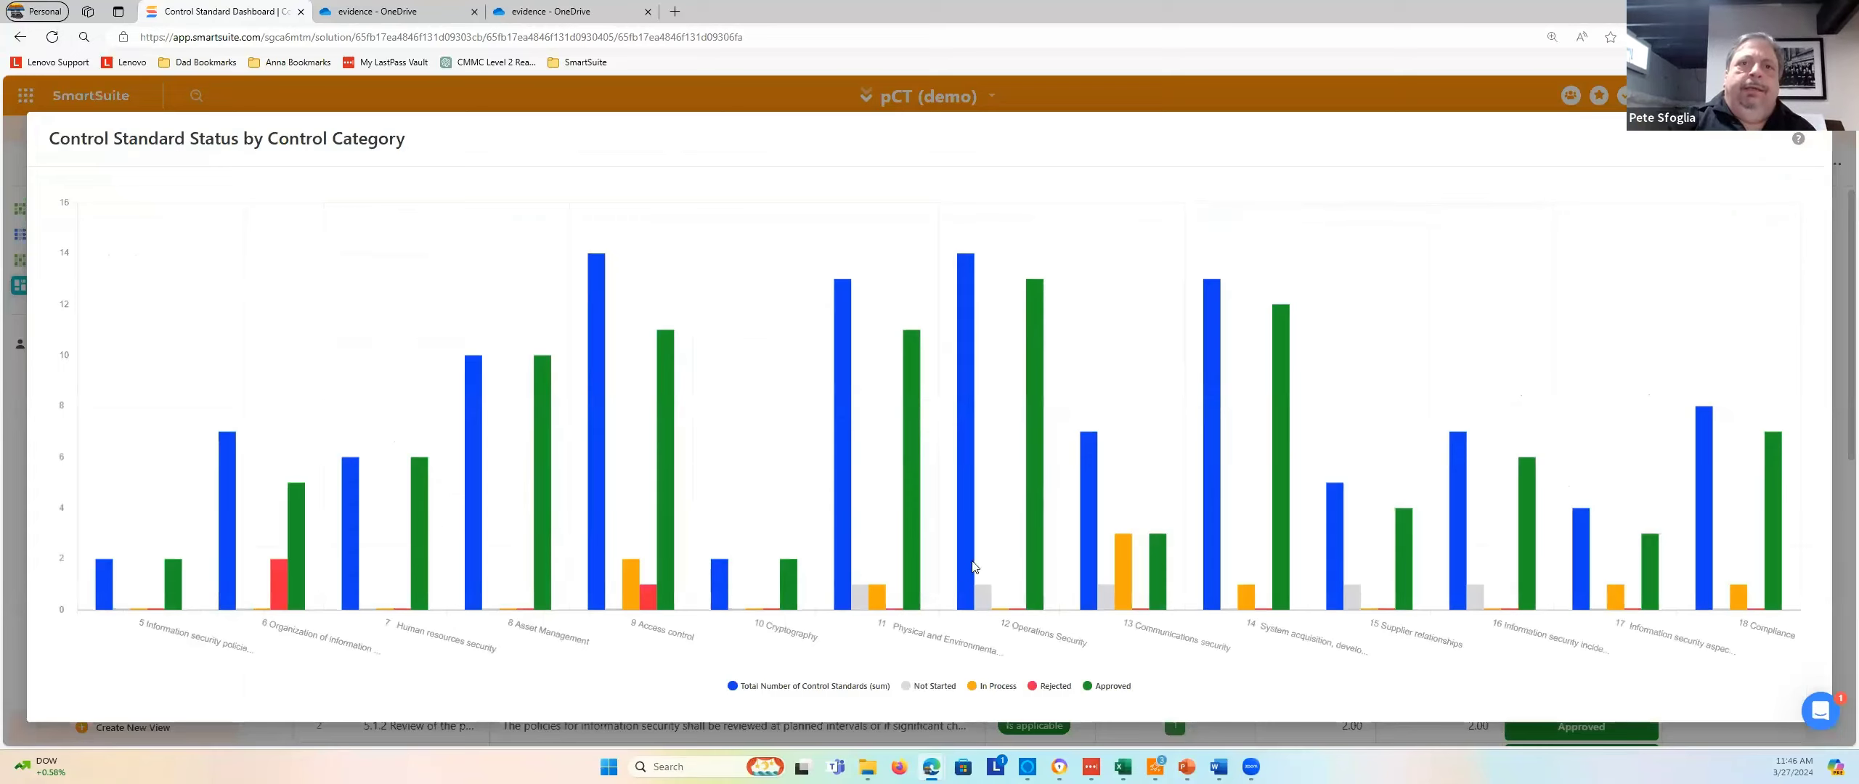
mouse_move(965, 562)
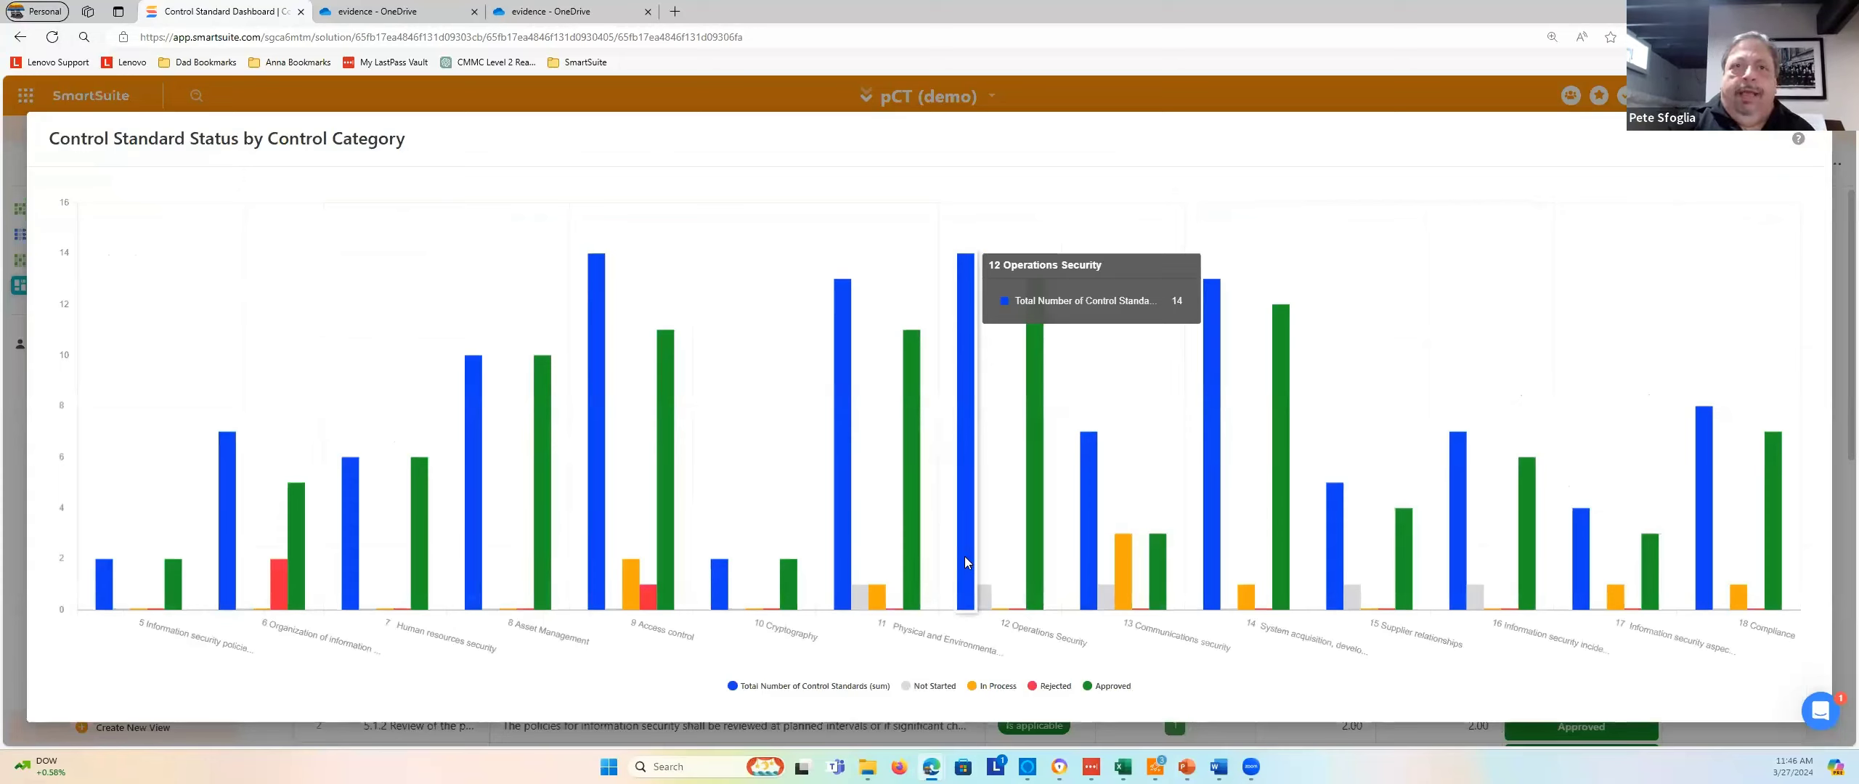
mouse_move(987, 591)
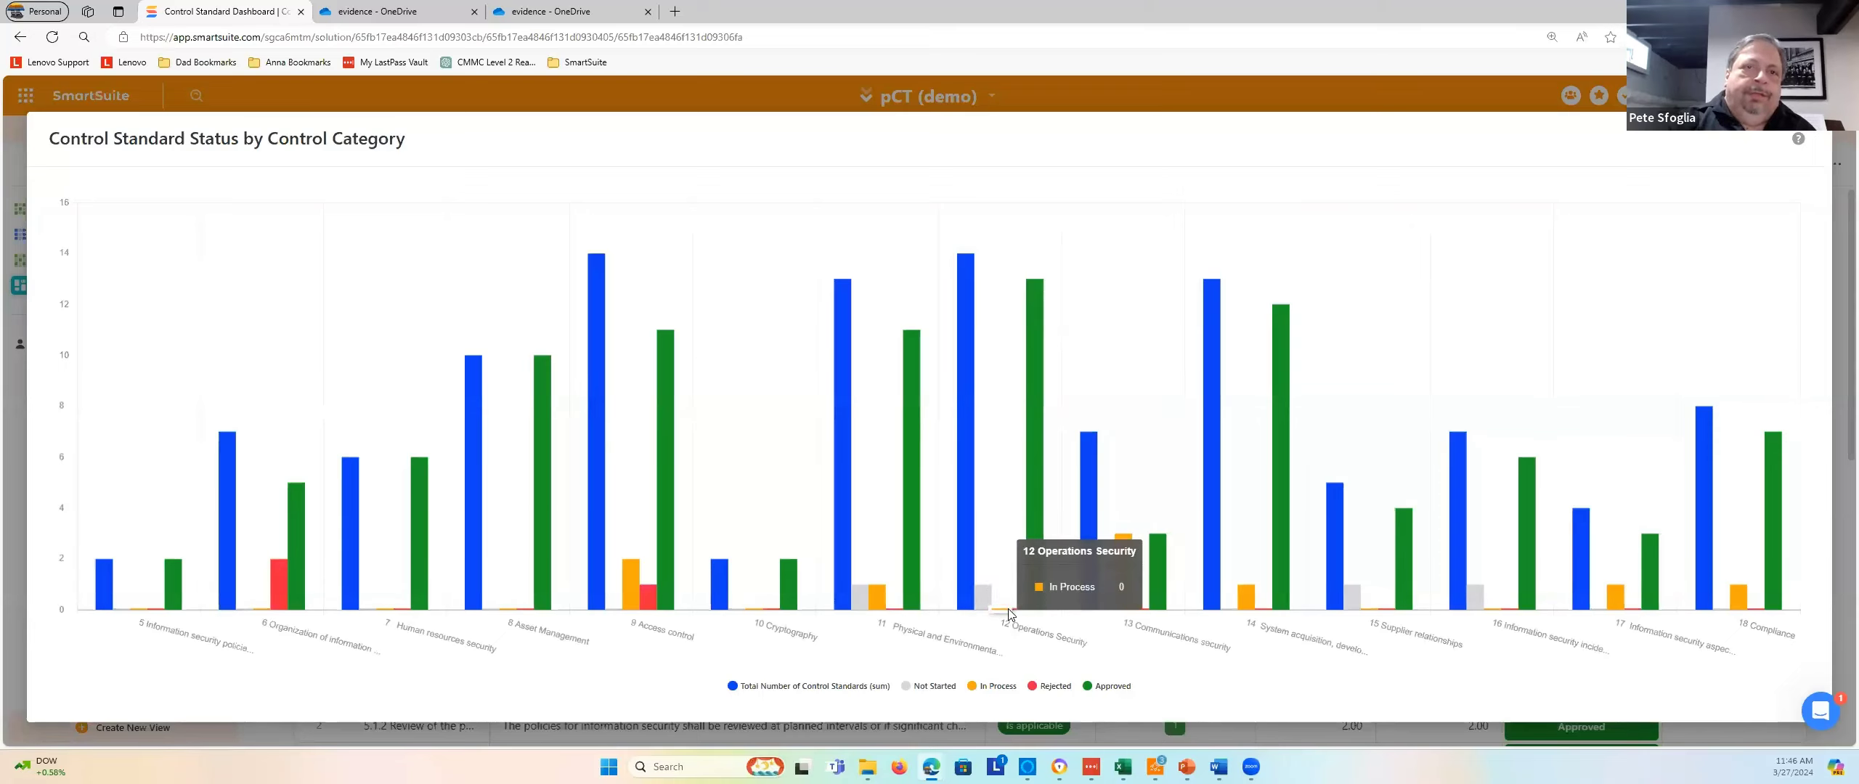
mouse_move(1034, 563)
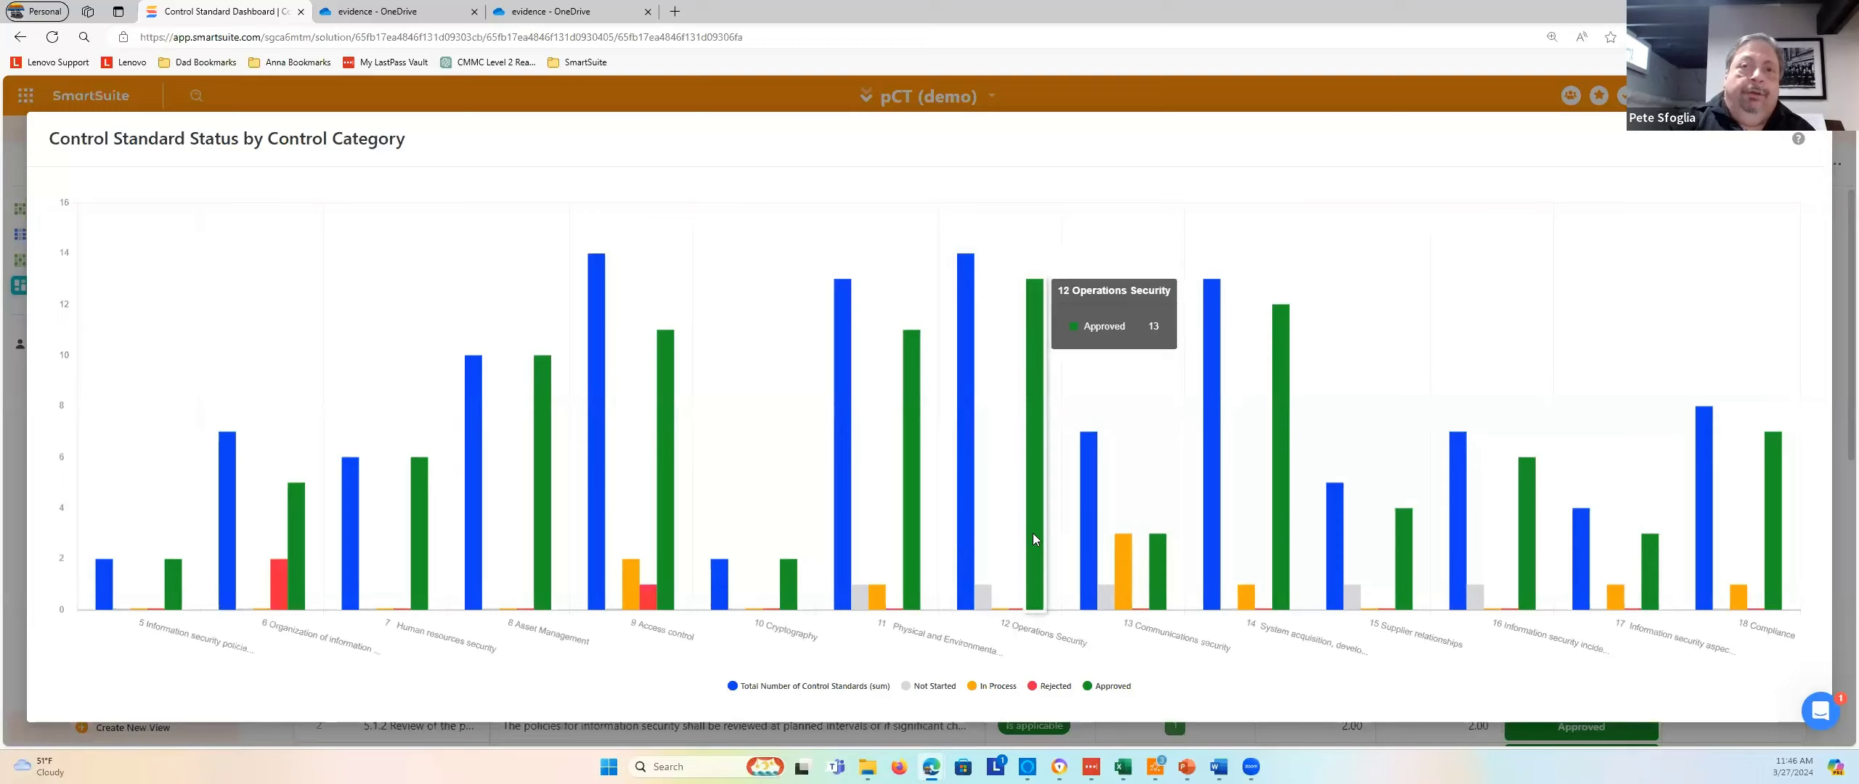
left_click(984, 597)
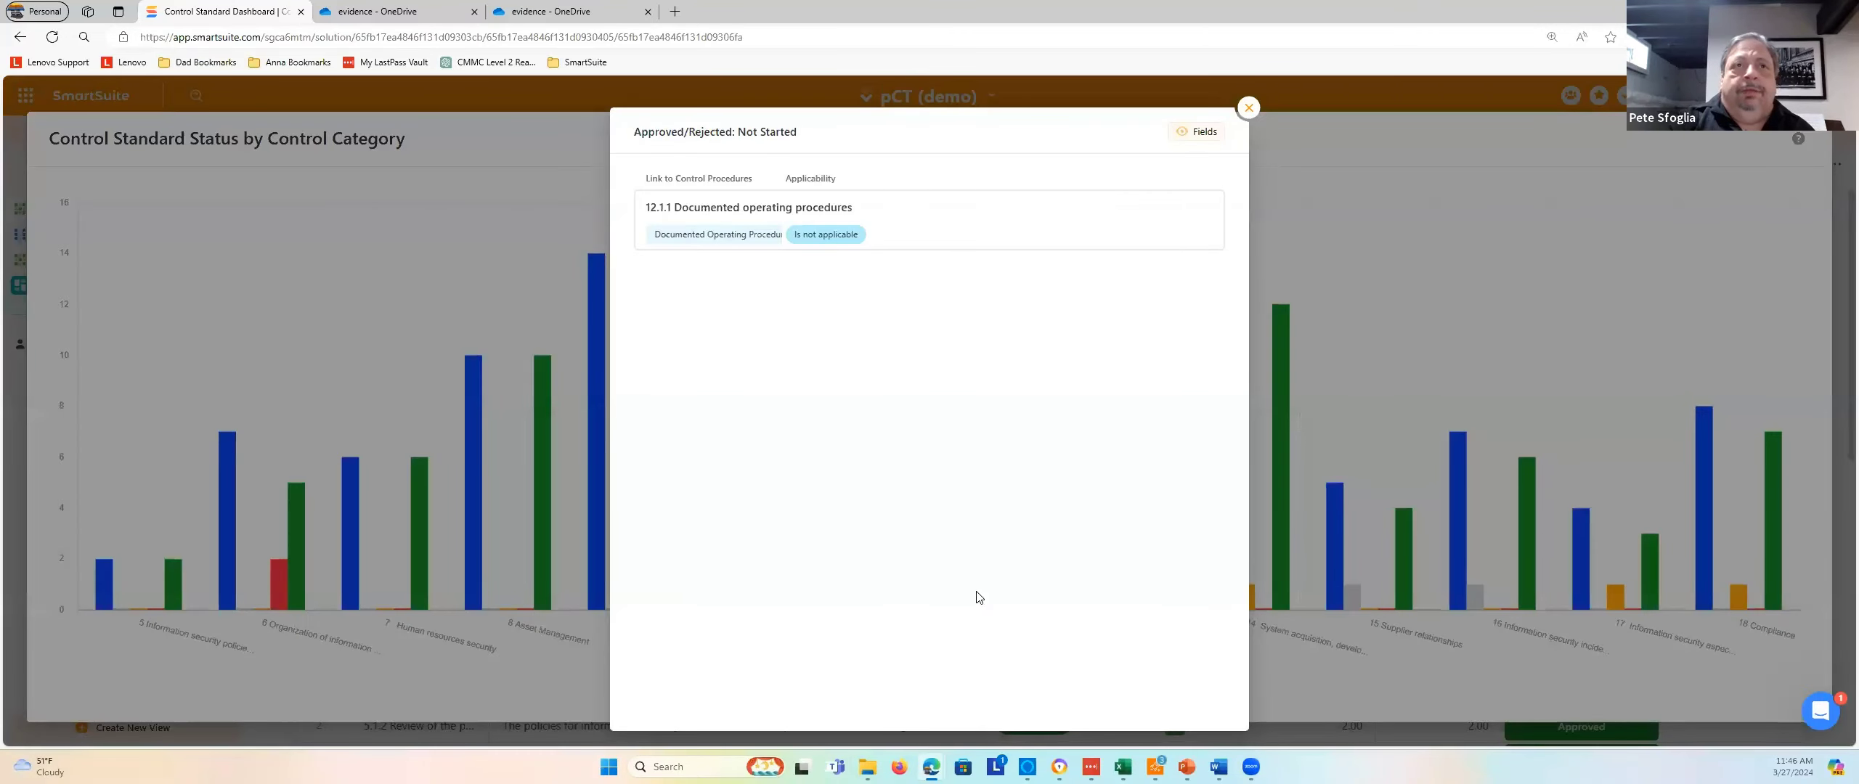
left_click(1247, 108)
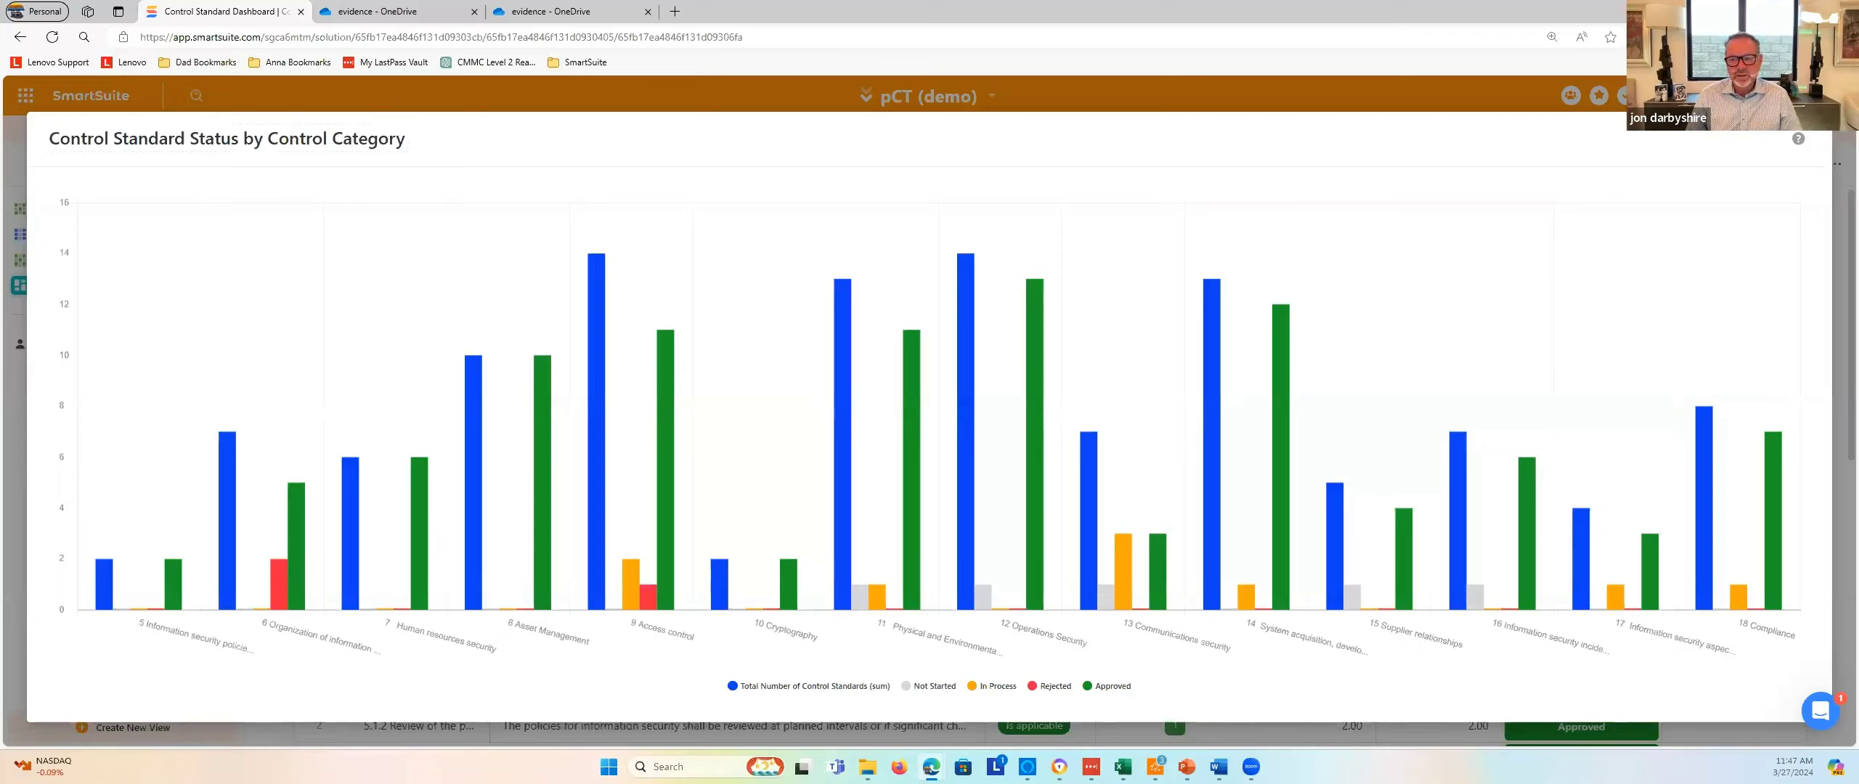
key("Escape")
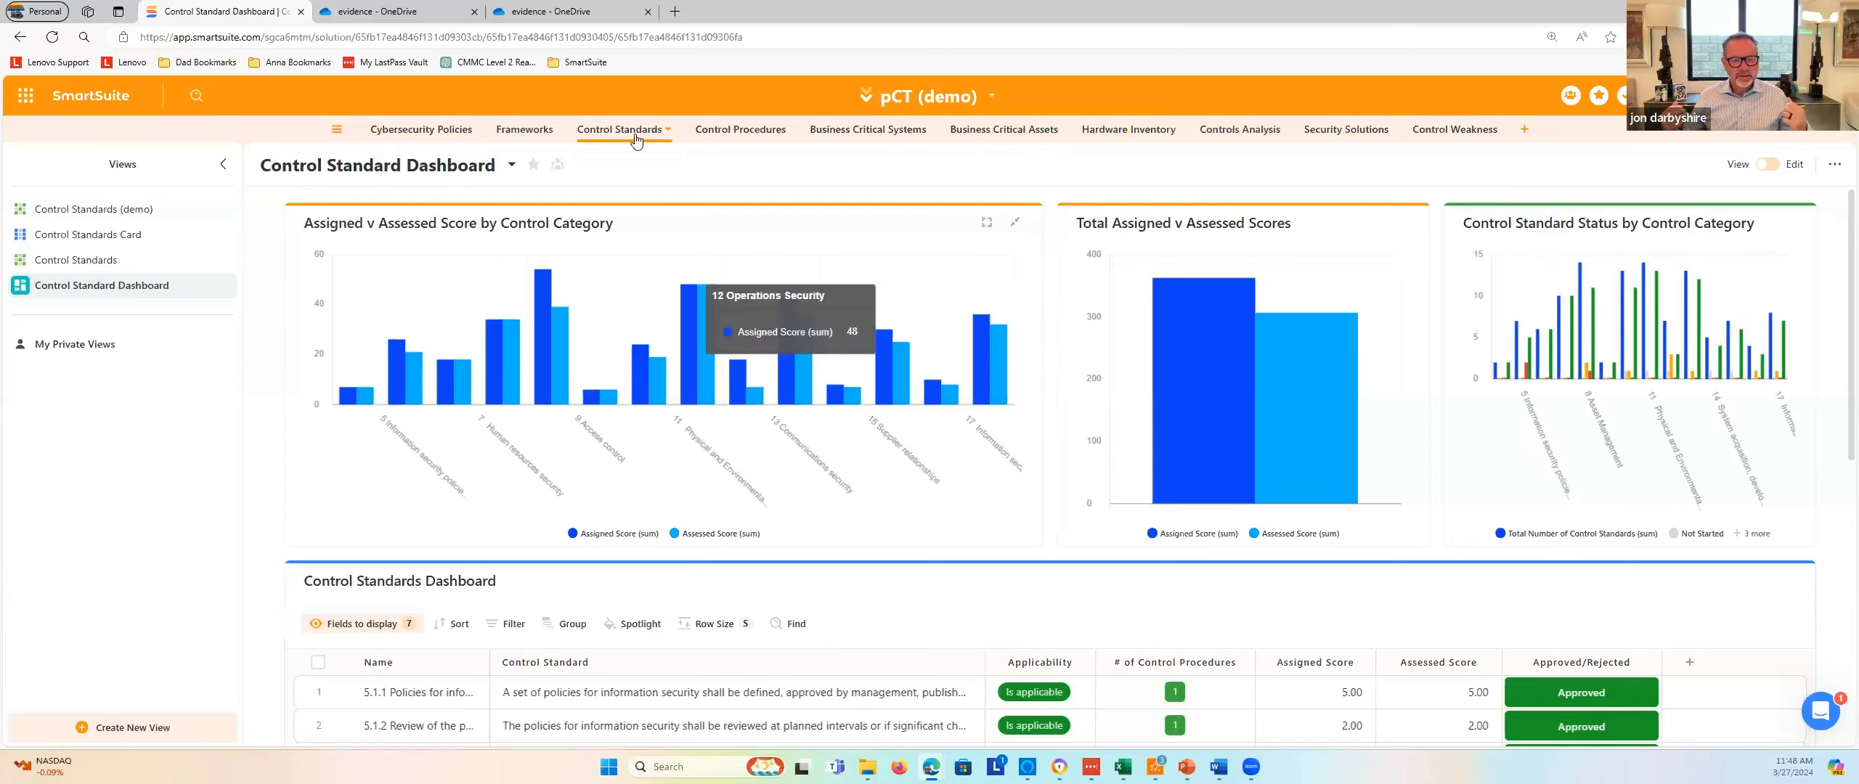
View the Business Critical Systems list, and reopen the CRM solution from the home page
left_click(892, 134)
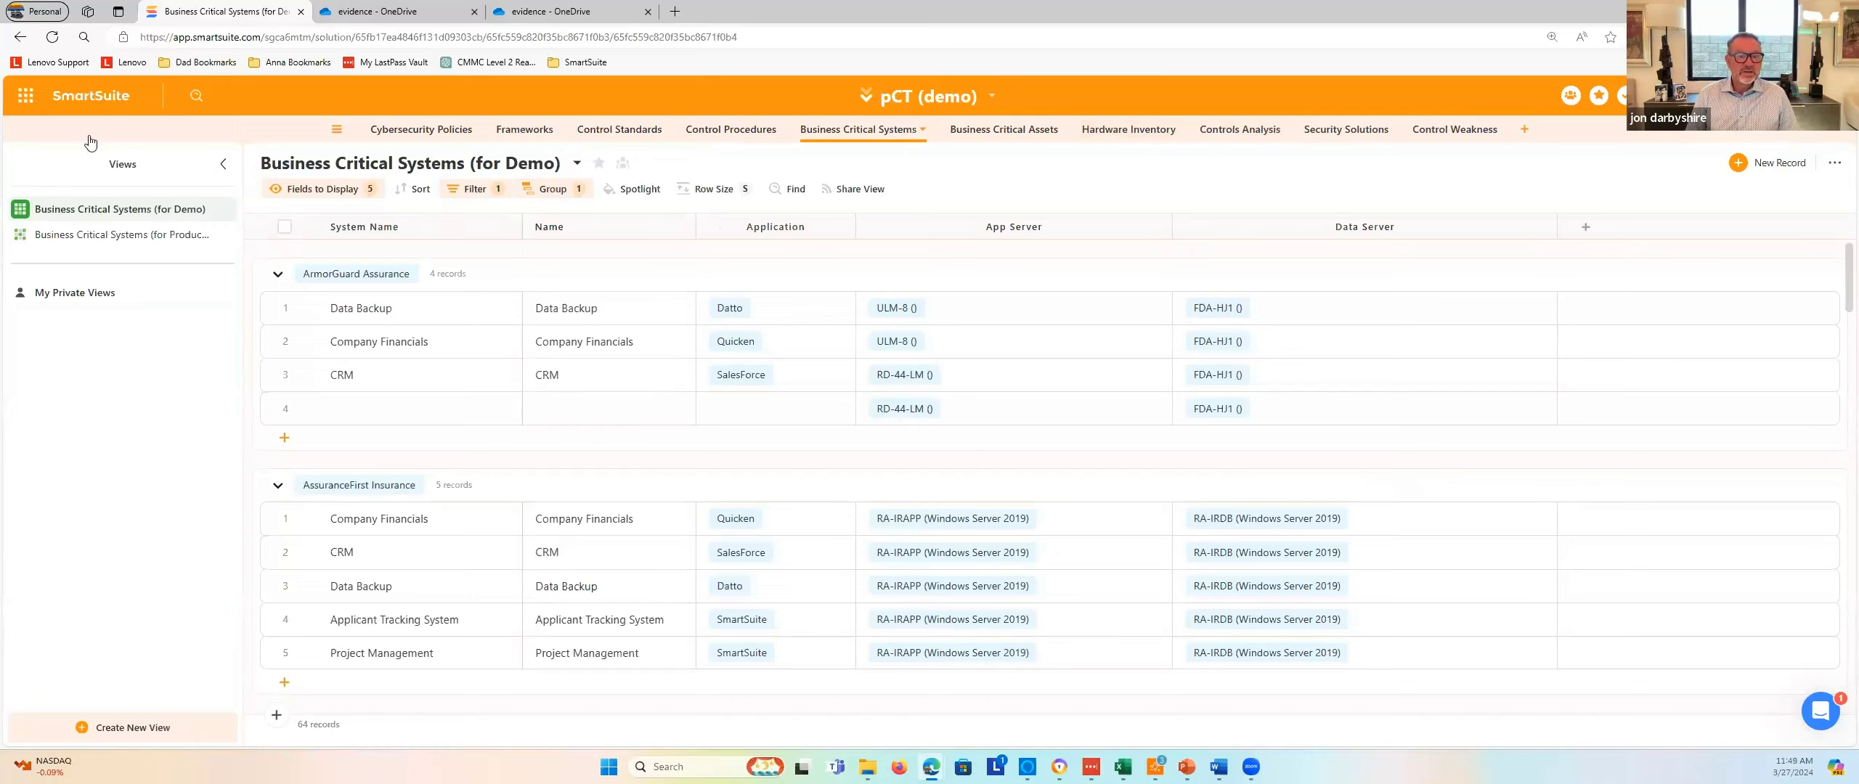
left_click(25, 99)
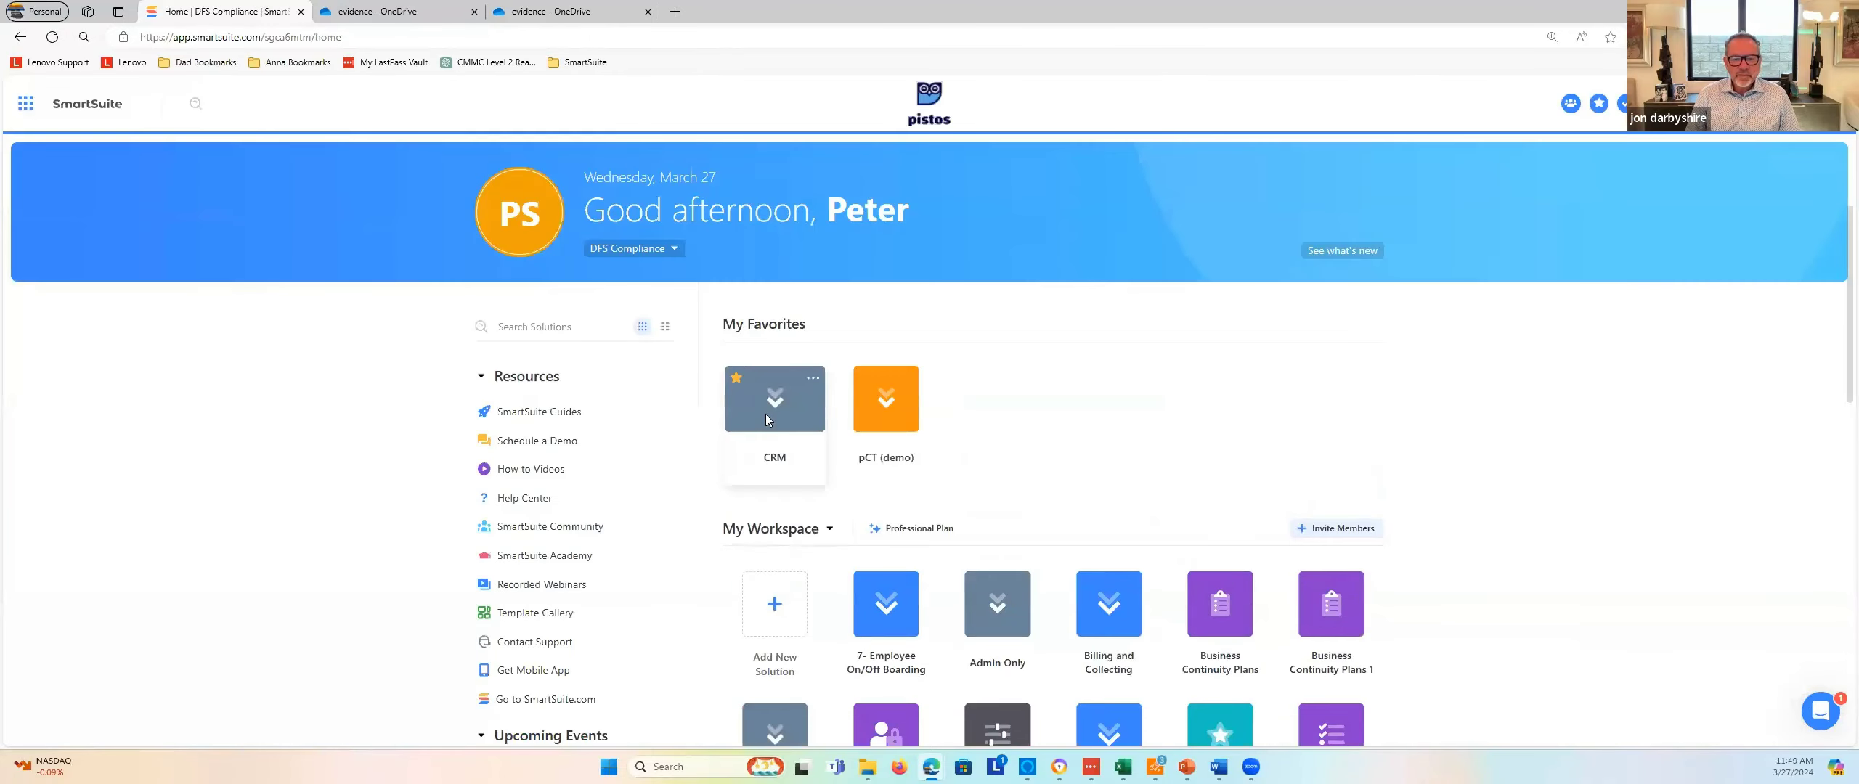
left_click(766, 414)
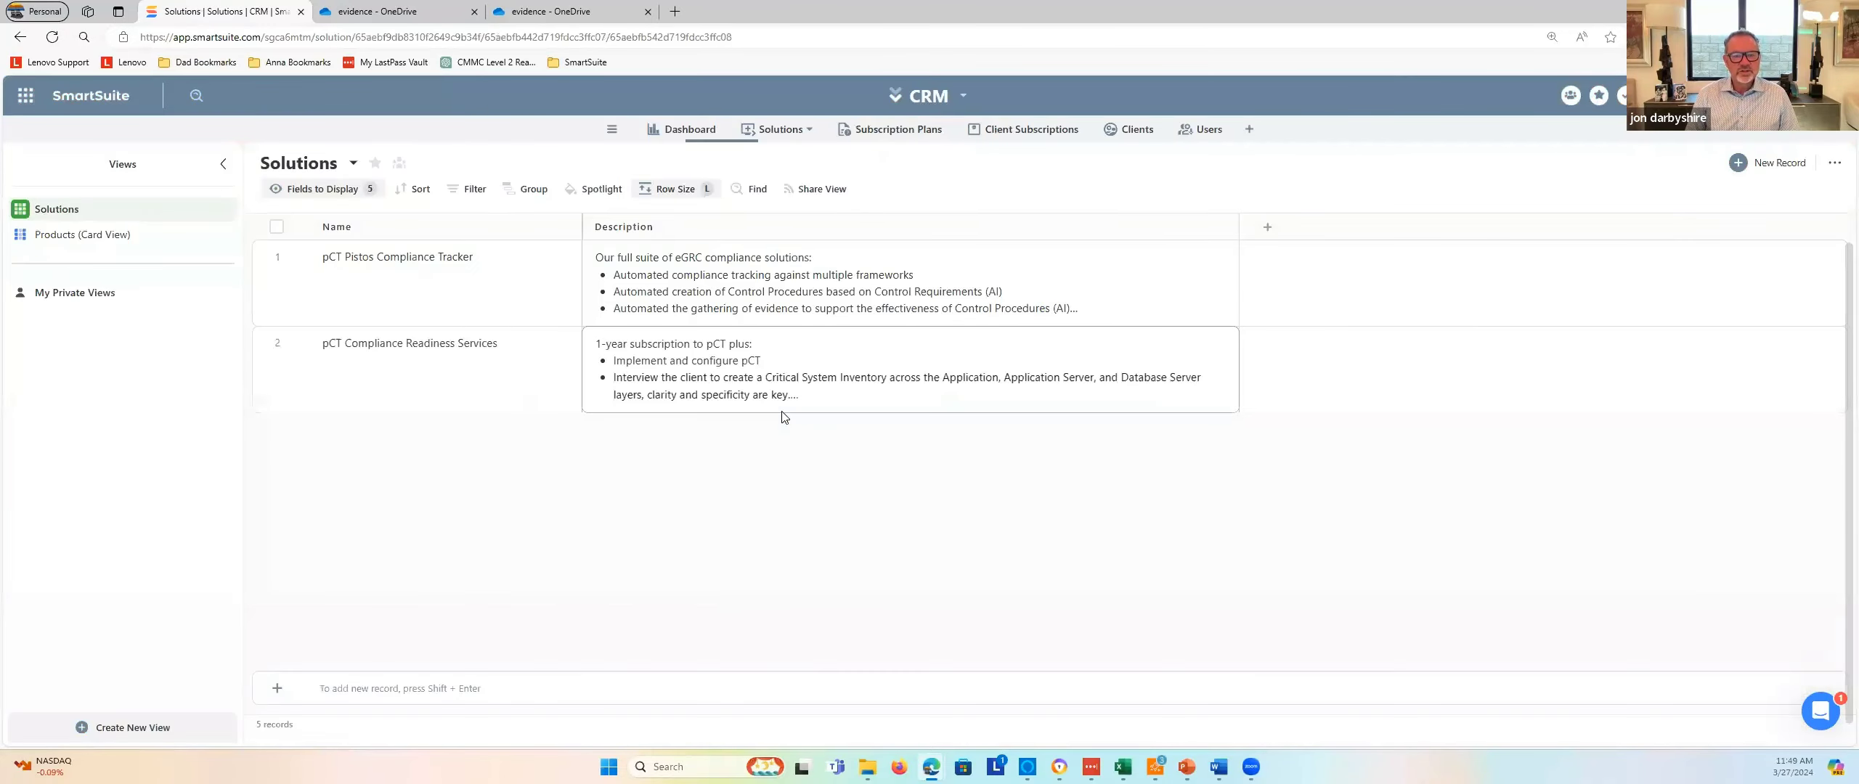